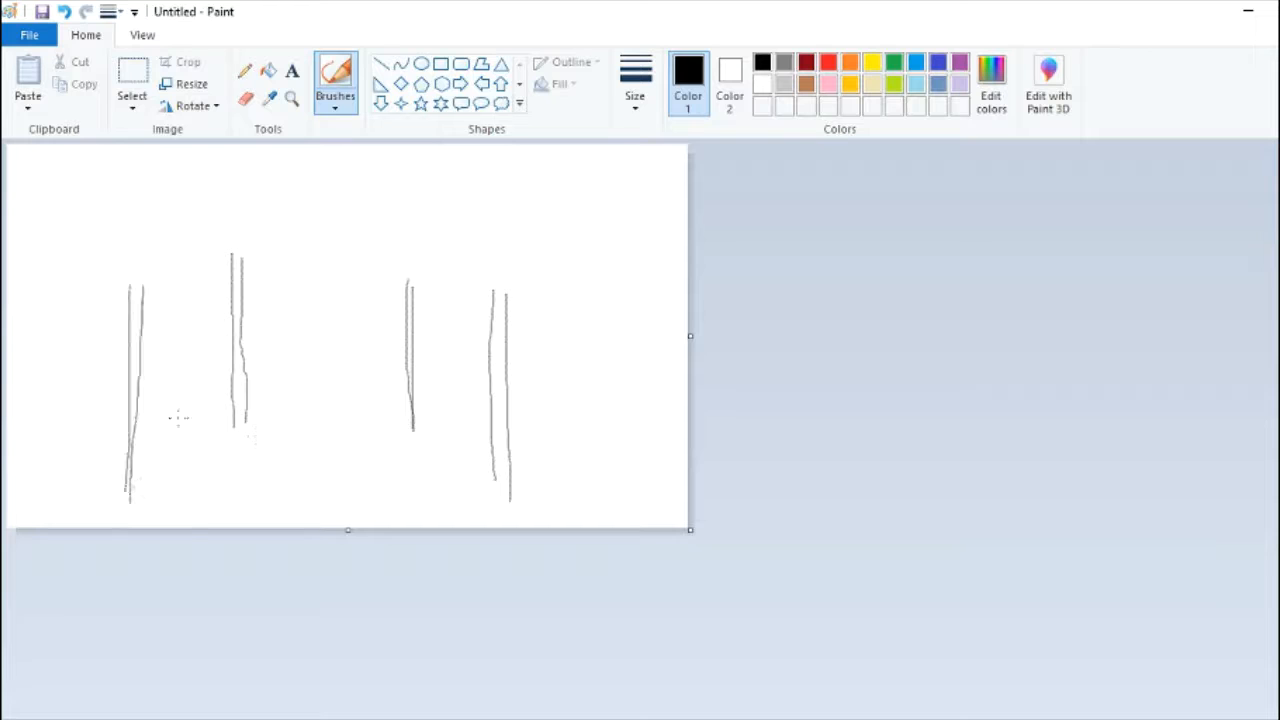
Step: Sketch thin vertical rock cracks across the canvas and outline two cliffs flanking a central waterfall gap
{"action": "mouse_move", "coordinate": [80, 208]}
{"action": "left_mouse_down"}
{"action": "mouse_move", "coordinate": [32, 526]}
{"action": "mouse_move", "coordinate": [8, 526]}
{"action": "left_mouse_up"}
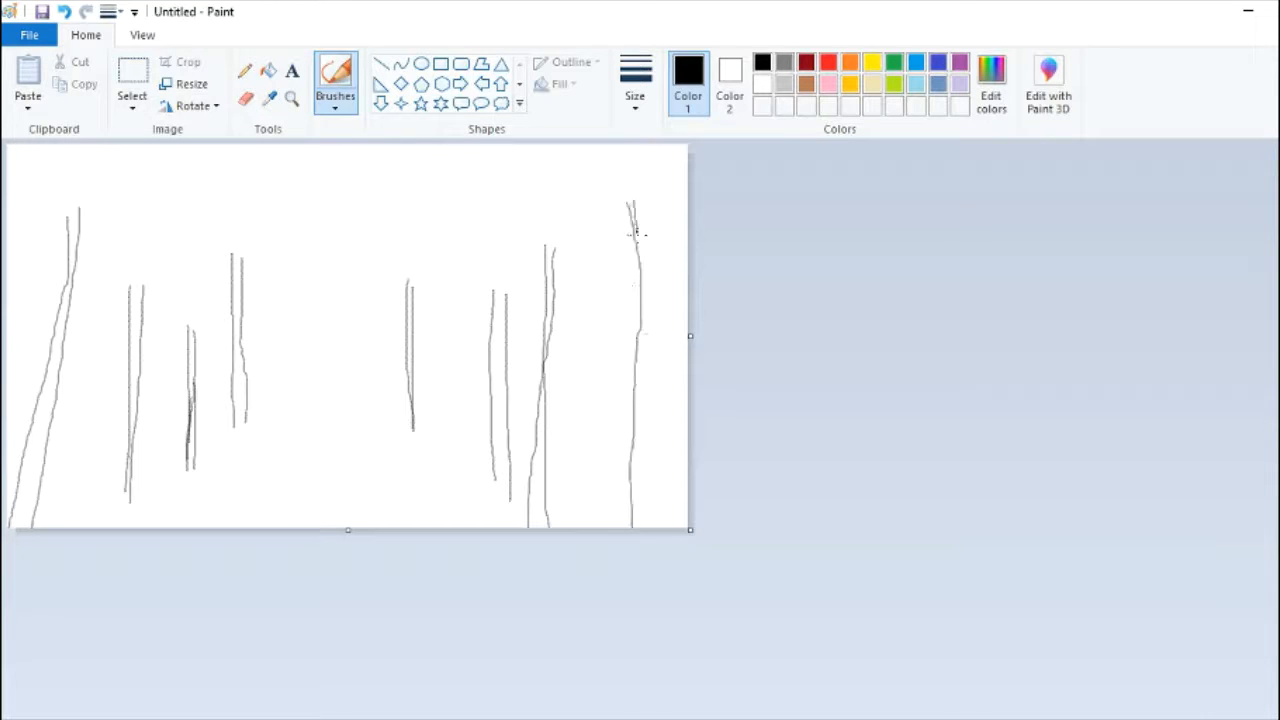
{"action": "left_click", "coordinate": [335, 104]}
{"action": "left_click", "coordinate": [634, 100]}
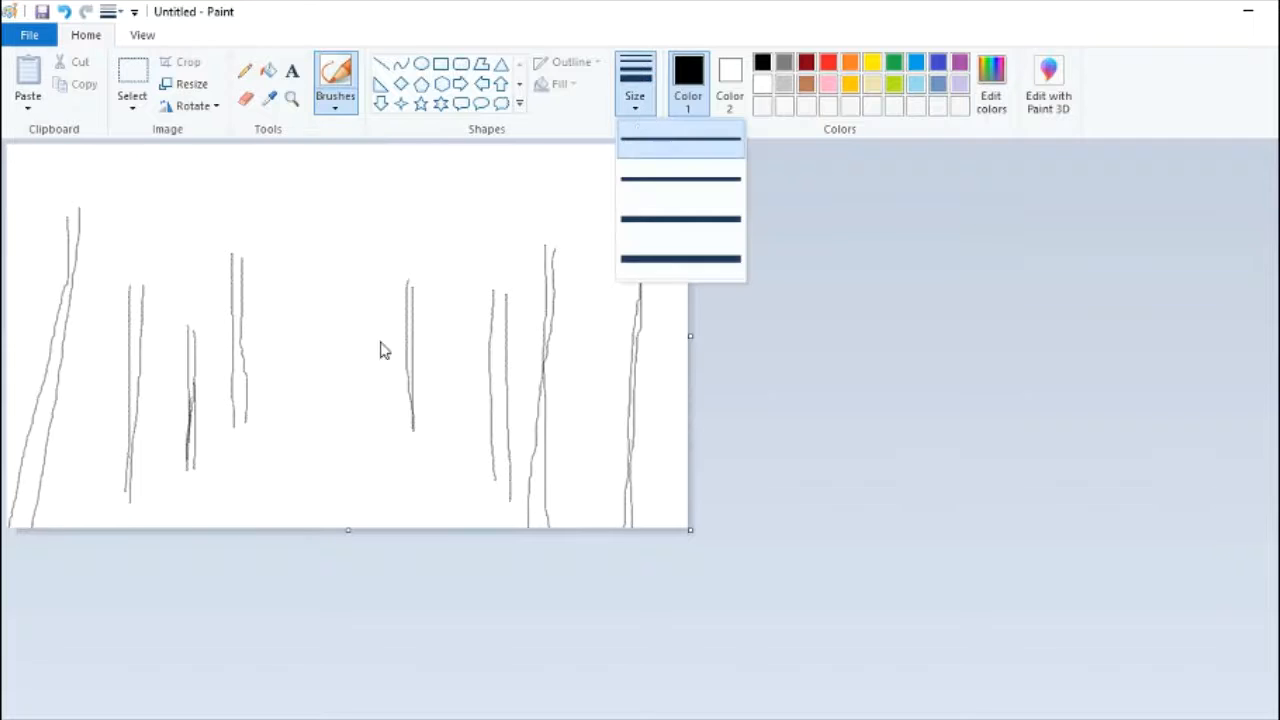
{"action": "left_click", "coordinate": [383, 346]}
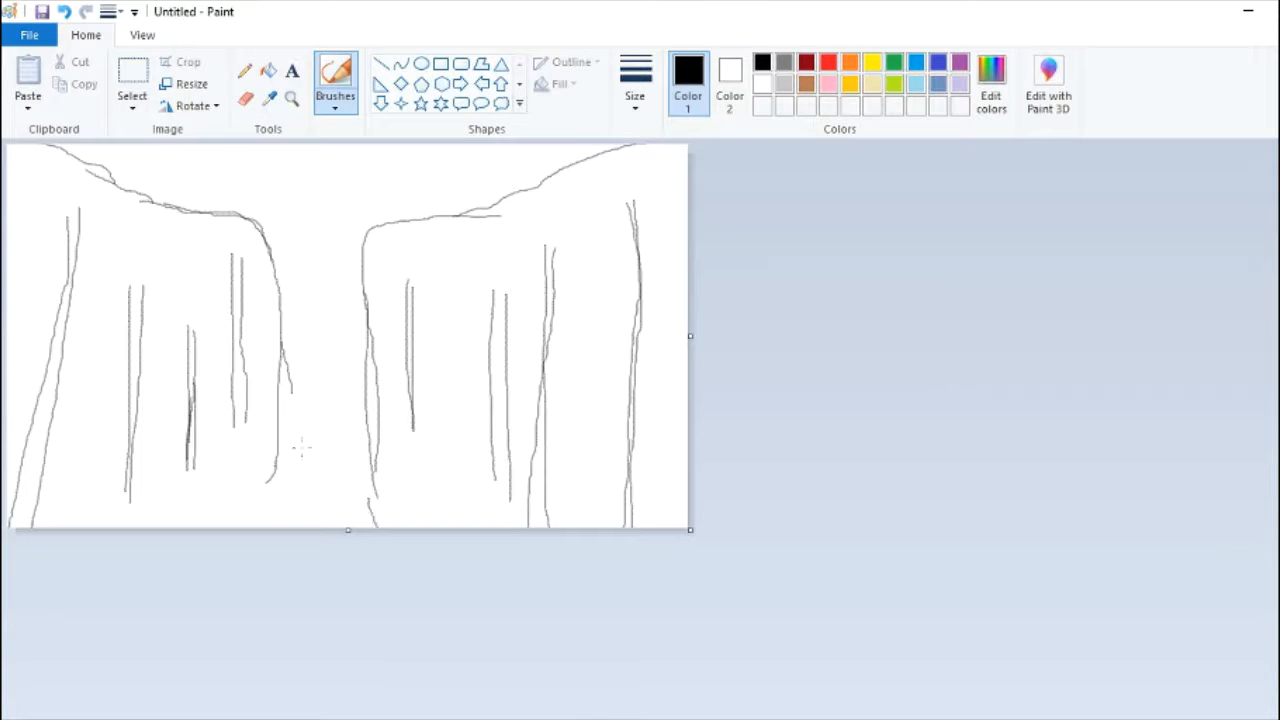
Step: Fill the sky and the gap between the two cliffs with light turquoise
{"action": "left_click", "coordinate": [916, 83]}
{"action": "left_click", "coordinate": [268, 70]}
{"action": "left_click", "coordinate": [356, 178]}
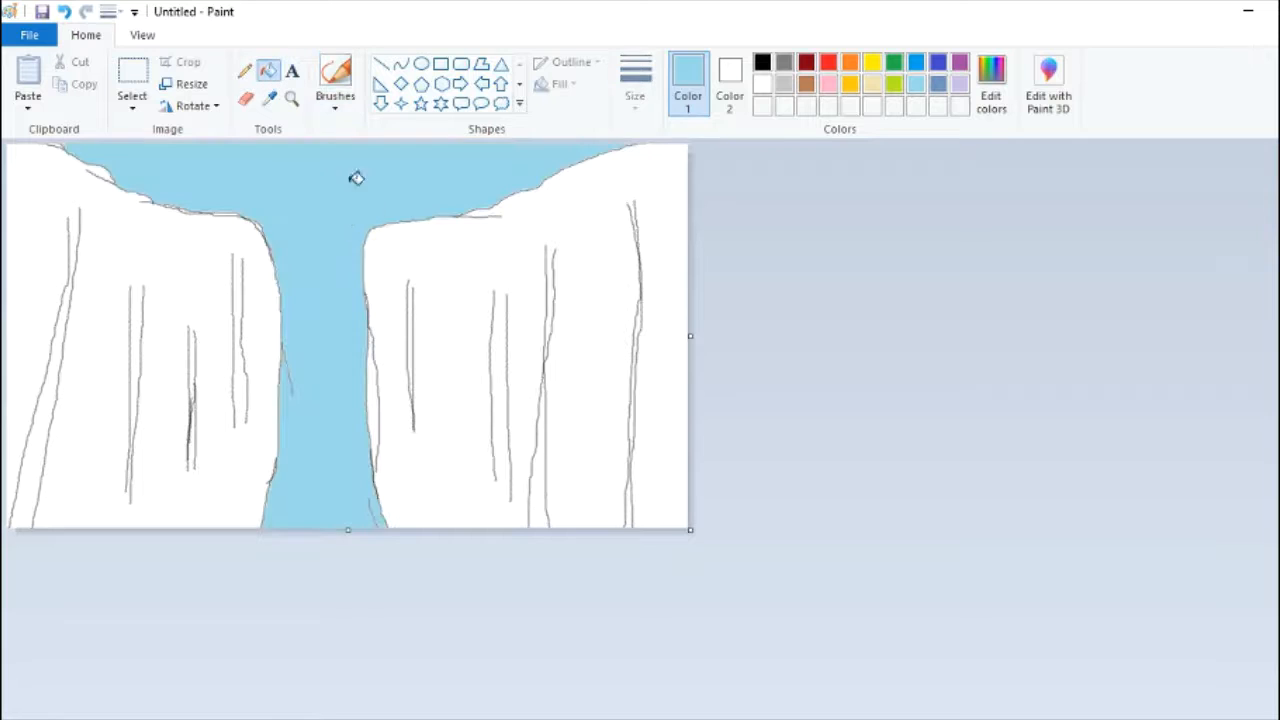
Step: Mix a near-black custom colour and make it the drawing colour
{"action": "left_click", "coordinate": [335, 80]}
{"action": "left_click", "coordinate": [991, 85]}
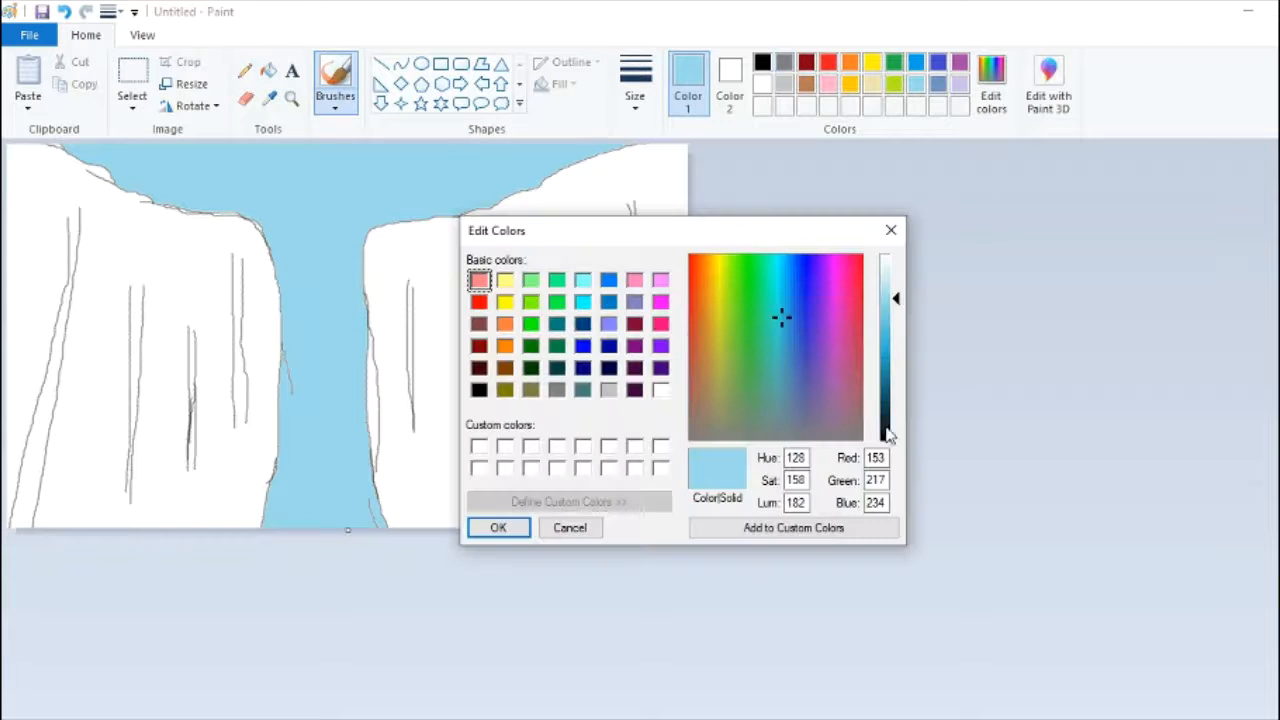
{"action": "left_click", "coordinate": [556, 391]}
{"action": "left_click_drag", "start_coordinate": [889, 398], "coordinate": [889, 428]}
{"action": "left_click", "coordinate": [498, 527]}
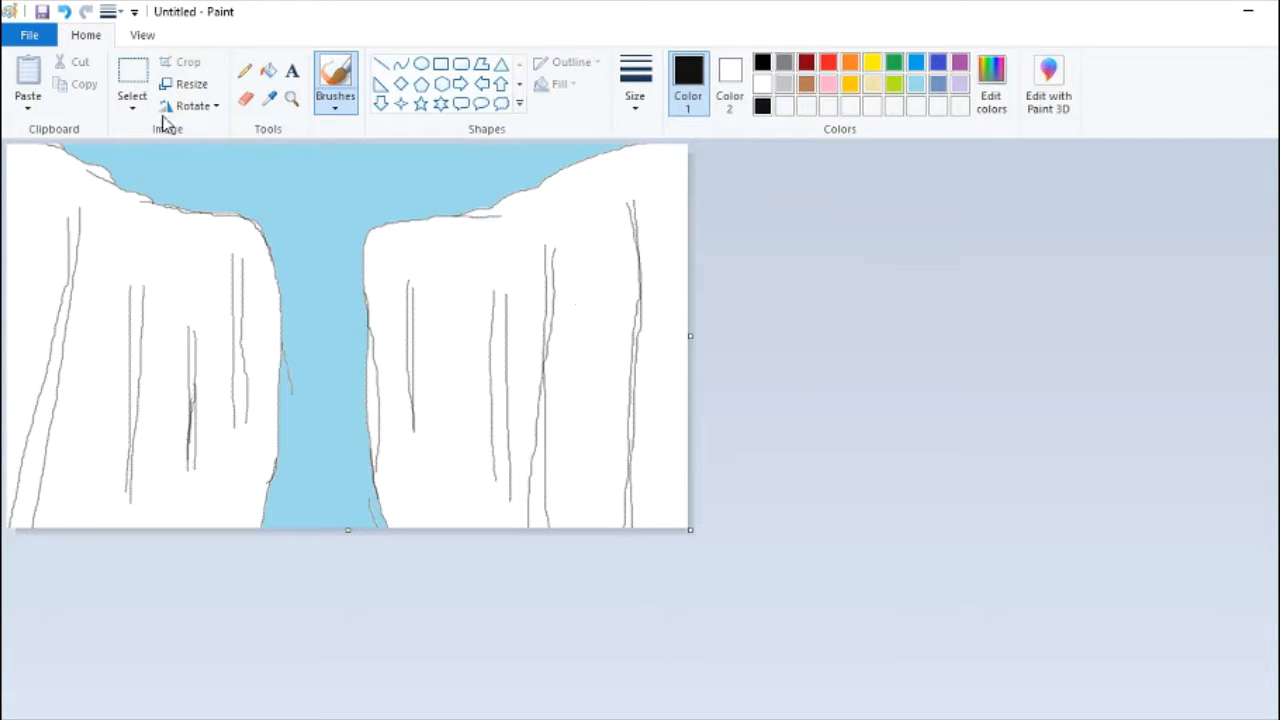
Step: Paint the upper slopes and waterfall-side faces of both cliffs near-black with broad marker strokes at the thickest size
{"action": "left_click", "coordinate": [635, 90]}
{"action": "left_click", "coordinate": [680, 257]}
{"action": "left_click", "coordinate": [335, 105]}
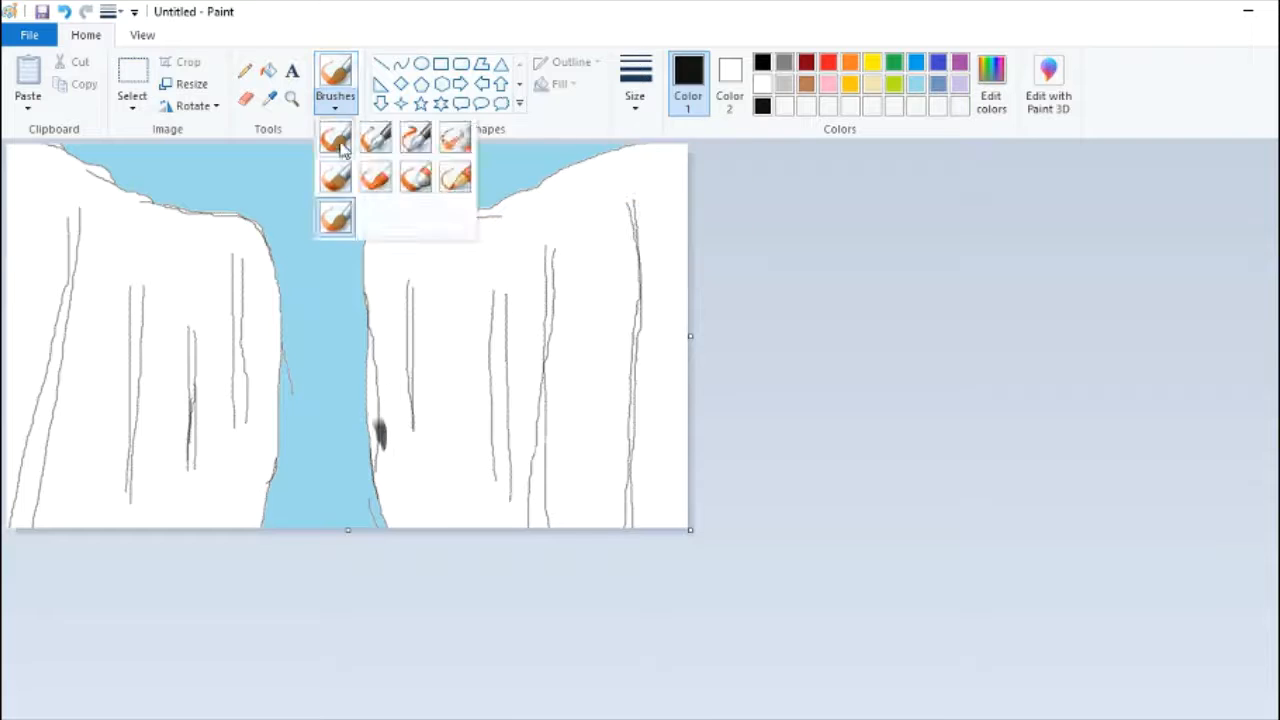
{"action": "left_click", "coordinate": [335, 177]}
{"action": "mouse_move", "coordinate": [666, 154]}
{"action": "left_mouse_down"}
{"action": "mouse_move", "coordinate": [602, 164]}
{"action": "mouse_move", "coordinate": [492, 215]}
{"action": "mouse_move", "coordinate": [490, 234]}
{"action": "mouse_move", "coordinate": [410, 226]}
{"action": "mouse_move", "coordinate": [378, 420]}
{"action": "mouse_move", "coordinate": [394, 291]}
{"action": "mouse_move", "coordinate": [410, 381]}
{"action": "mouse_move", "coordinate": [424, 285]}
{"action": "mouse_move", "coordinate": [380, 262]}
{"action": "mouse_move", "coordinate": [426, 347]}
{"action": "mouse_move", "coordinate": [370, 260]}
{"action": "mouse_move", "coordinate": [472, 258]}
{"action": "mouse_move", "coordinate": [562, 190]}
{"action": "mouse_move", "coordinate": [540, 198]}
{"action": "mouse_move", "coordinate": [424, 415]}
{"action": "mouse_move", "coordinate": [462, 358]}
{"action": "mouse_move", "coordinate": [435, 488]}
{"action": "left_mouse_up"}
{"action": "left_click", "coordinate": [635, 90]}
{"action": "left_click", "coordinate": [650, 262]}
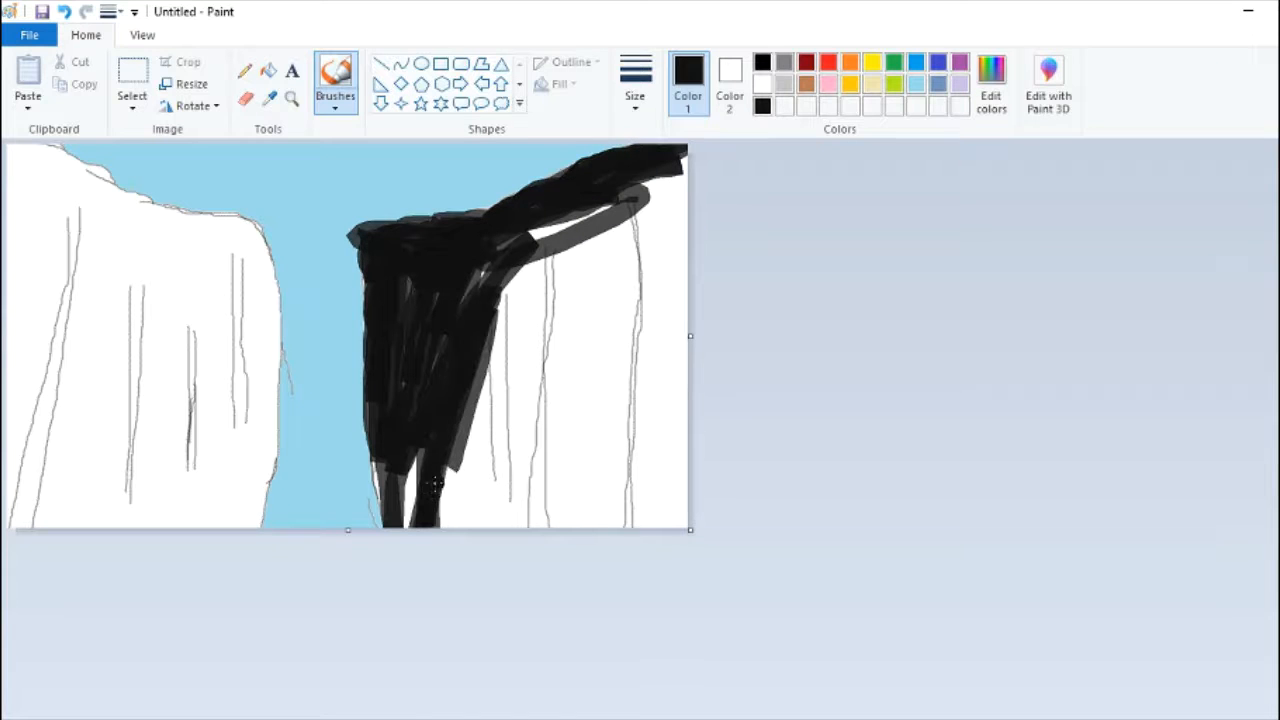
{"action": "mouse_move", "coordinate": [20, 150]}
{"action": "left_mouse_down"}
{"action": "mouse_move", "coordinate": [135, 205]}
{"action": "mouse_move", "coordinate": [258, 400]}
{"action": "mouse_move", "coordinate": [198, 238]}
{"action": "mouse_move", "coordinate": [20, 160]}
{"action": "mouse_move", "coordinate": [140, 225]}
{"action": "mouse_move", "coordinate": [222, 305]}
{"action": "mouse_move", "coordinate": [130, 205]}
{"action": "mouse_move", "coordinate": [270, 380]}
{"action": "mouse_move", "coordinate": [22, 172]}
{"action": "mouse_move", "coordinate": [223, 374]}
{"action": "mouse_move", "coordinate": [40, 225]}
{"action": "mouse_move", "coordinate": [160, 215]}
{"action": "left_mouse_up"}
{"action": "mouse_move", "coordinate": [675, 175]}
{"action": "left_mouse_down"}
{"action": "mouse_move", "coordinate": [530, 255]}
{"action": "mouse_move", "coordinate": [402, 380]}
{"action": "left_mouse_up"}
Step: Paint the waterfall white between the cliffs and darken the rock edge along its right side with black
{"action": "left_click", "coordinate": [762, 84]}
{"action": "left_click_drag", "start_coordinate": [281, 236], "coordinate": [305, 398]}
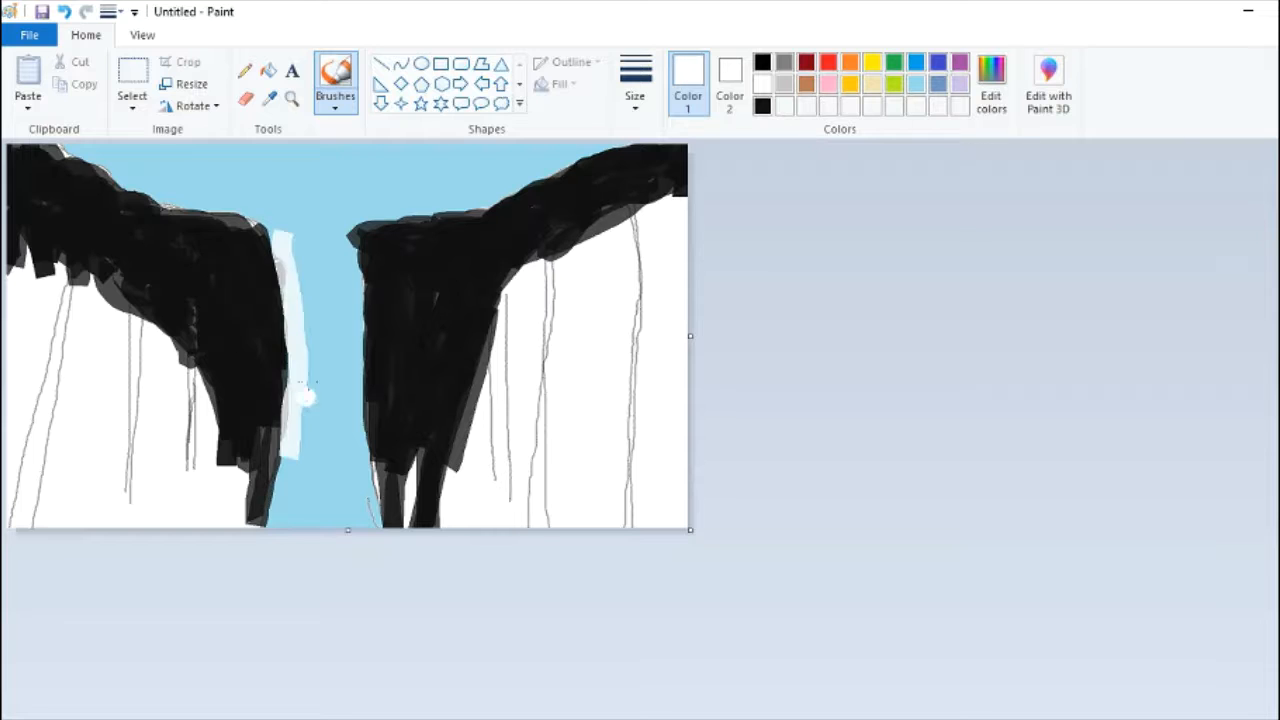
{"action": "mouse_move", "coordinate": [298, 238]}
{"action": "left_mouse_down"}
{"action": "mouse_move", "coordinate": [352, 332]}
{"action": "mouse_move", "coordinate": [329, 372]}
{"action": "mouse_move", "coordinate": [301, 305]}
{"action": "left_mouse_up"}
{"action": "left_click_drag", "start_coordinate": [312, 435], "coordinate": [293, 259]}
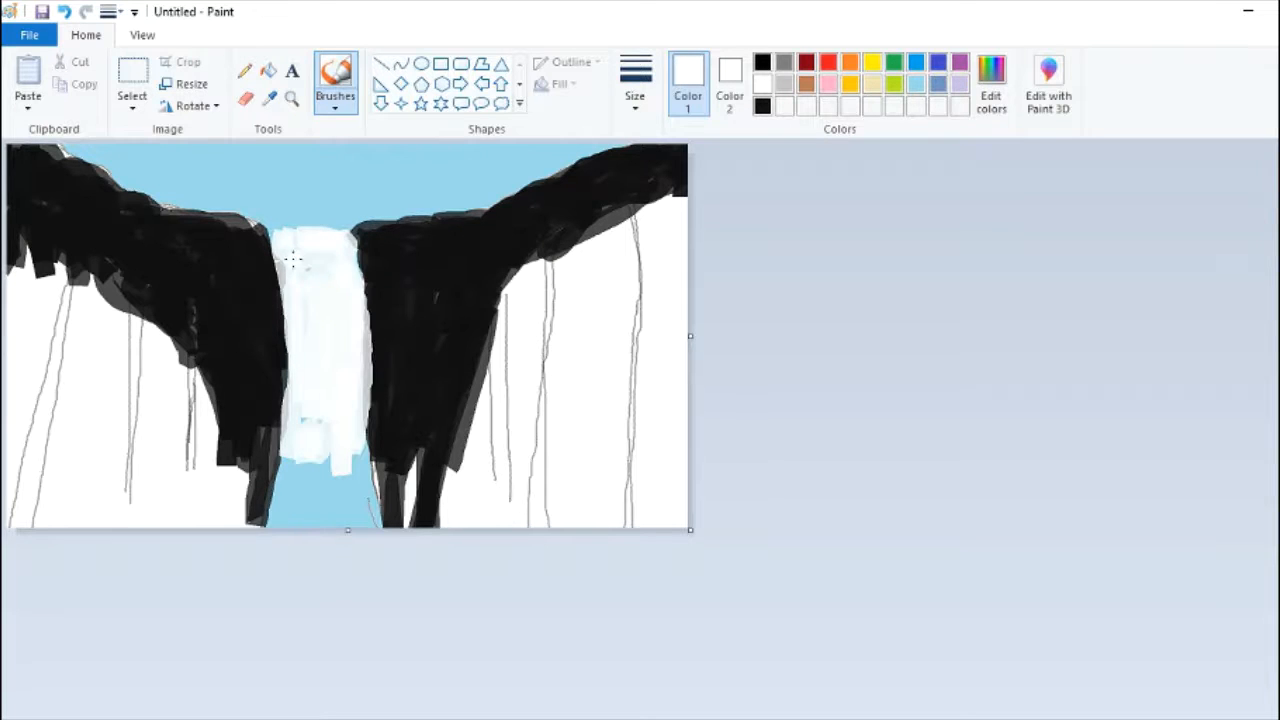
{"action": "left_click", "coordinate": [763, 62]}
{"action": "left_click_drag", "start_coordinate": [363, 240], "coordinate": [368, 425]}
Step: Sample the light blue water and spread it outward at the waterfall's base as a widening pool with the watercolor brush
{"action": "left_click", "coordinate": [269, 98]}
{"action": "left_click", "coordinate": [318, 505]}
{"action": "left_click", "coordinate": [336, 105]}
{"action": "left_click", "coordinate": [334, 217]}
{"action": "mouse_move", "coordinate": [278, 456]}
{"action": "left_mouse_down"}
{"action": "mouse_move", "coordinate": [247, 510]}
{"action": "mouse_move", "coordinate": [255, 521]}
{"action": "left_mouse_up"}
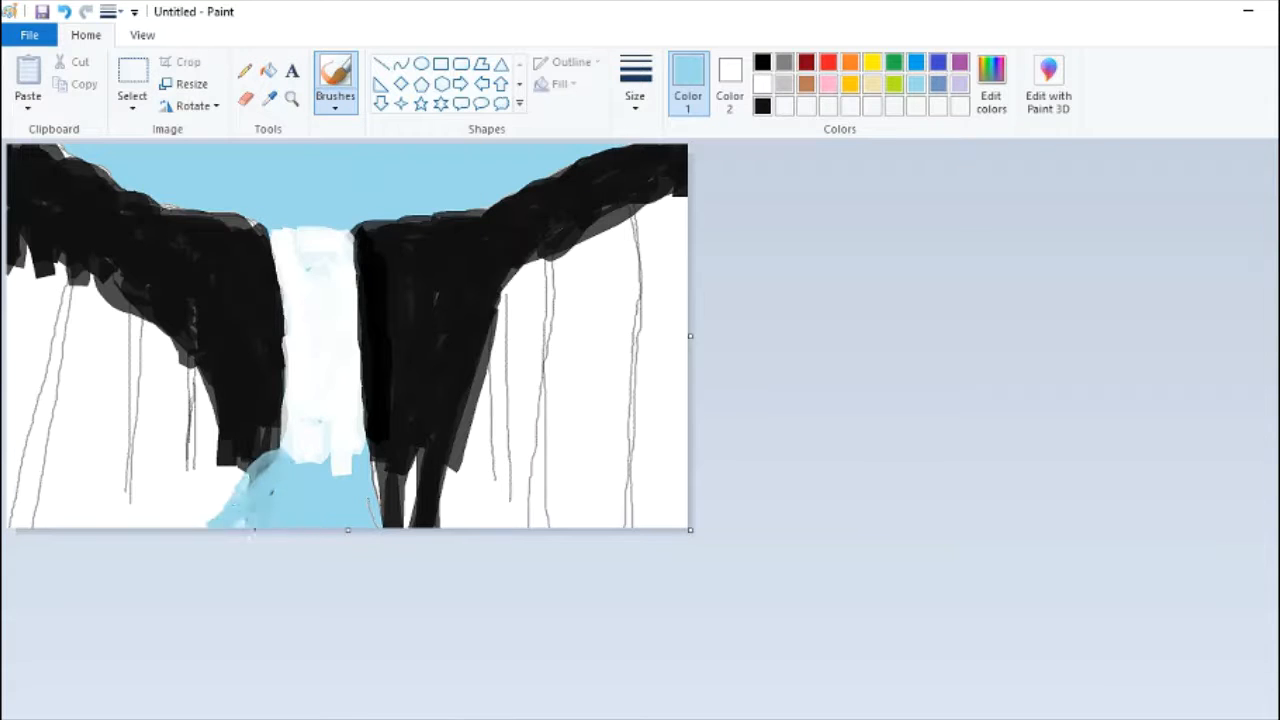
{"action": "left_click_drag", "start_coordinate": [378, 487], "coordinate": [460, 522]}
{"action": "left_click_drag", "start_coordinate": [288, 362], "coordinate": [307, 397]}
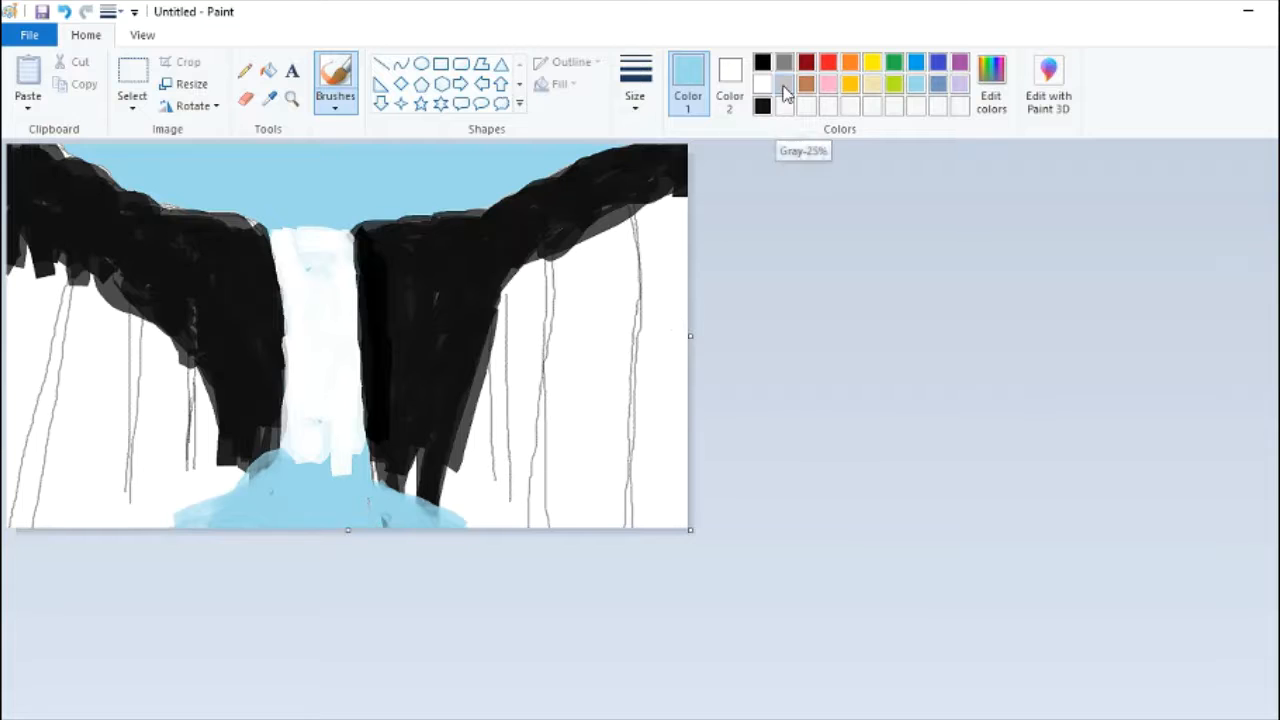
Step: Set the brush to its thickest stroke size
{"action": "left_click", "coordinate": [336, 100]}
{"action": "left_click", "coordinate": [635, 95]}
{"action": "left_click", "coordinate": [670, 260]}
{"action": "left_click", "coordinate": [991, 88]}
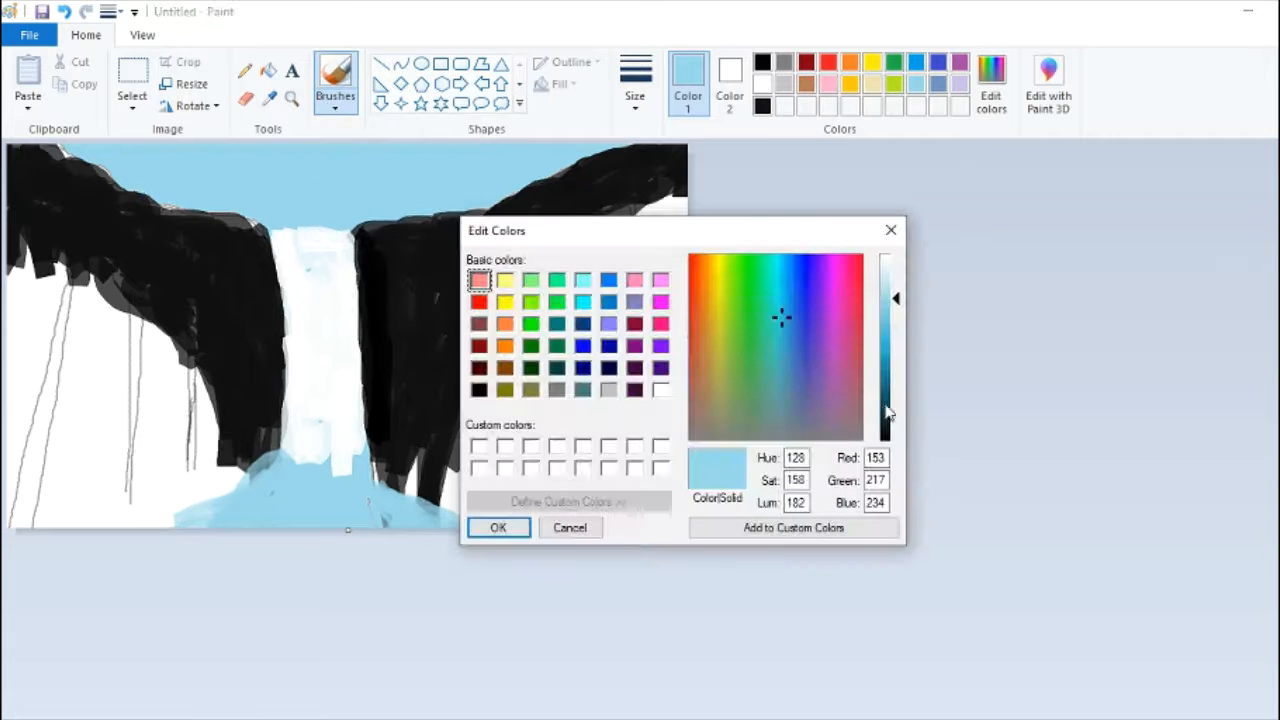
{"action": "left_click", "coordinate": [530, 368]}
{"action": "mouse_move", "coordinate": [894, 417]}
{"action": "left_mouse_down"}
{"action": "mouse_move", "coordinate": [896, 314]}
{"action": "mouse_move", "coordinate": [894, 326]}
{"action": "left_mouse_up"}
{"action": "left_click", "coordinate": [498, 527]}
Step: Mix a light grey custom colour and paint broad patches on the lower right-hand cliff beside the waterfall
{"action": "left_click", "coordinate": [784, 84]}
{"action": "left_click", "coordinate": [991, 88]}
{"action": "left_click", "coordinate": [498, 527]}
{"action": "left_click_drag", "start_coordinate": [374, 354], "coordinate": [380, 450]}
{"action": "left_click", "coordinate": [991, 88]}
{"action": "left_click_drag", "start_coordinate": [897, 326], "coordinate": [896, 302]}
{"action": "left_click", "coordinate": [498, 527]}
{"action": "left_click_drag", "start_coordinate": [392, 334], "coordinate": [380, 450]}
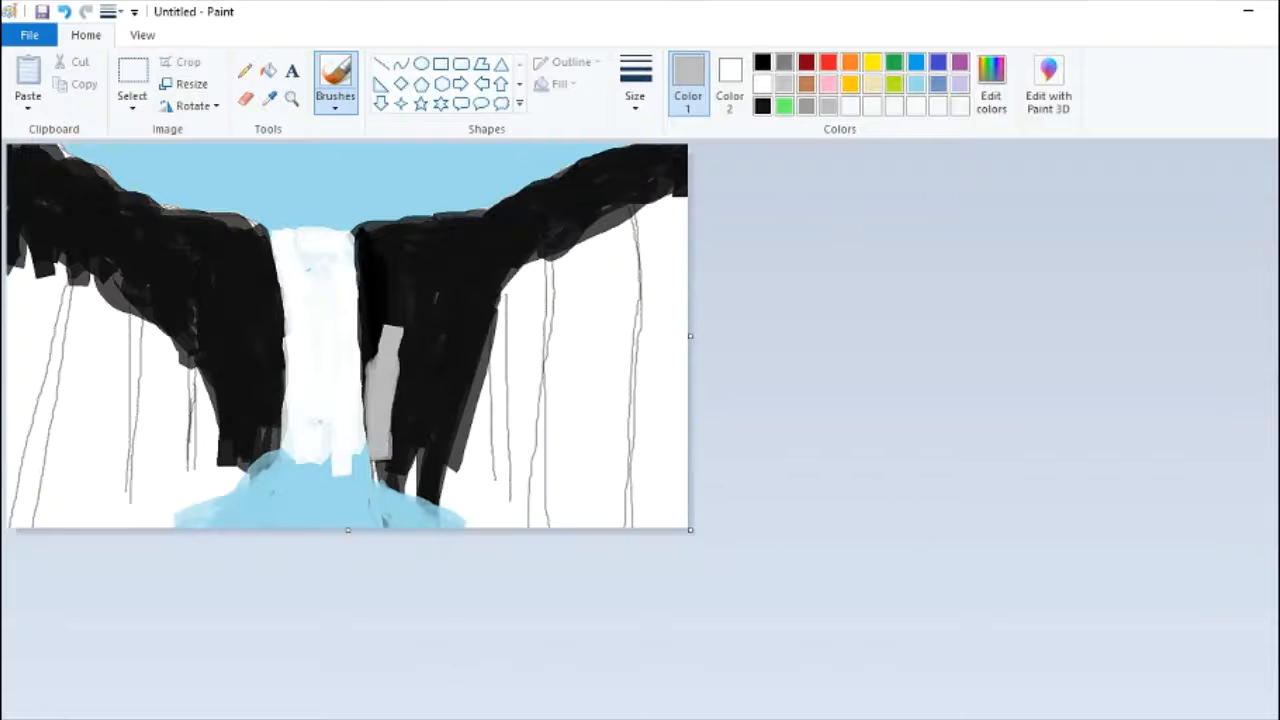
{"action": "left_click_drag", "start_coordinate": [408, 368], "coordinate": [396, 432]}
{"action": "left_click_drag", "start_coordinate": [366, 352], "coordinate": [396, 436]}
{"action": "left_click_drag", "start_coordinate": [432, 358], "coordinate": [426, 432]}
Step: Add grainy light grey texture around the grey rock patch with a speckled brush at a thick size
{"action": "left_click", "coordinate": [331, 106]}
{"action": "left_click", "coordinate": [376, 180]}
{"action": "left_click_drag", "start_coordinate": [372, 342], "coordinate": [377, 324]}
{"action": "left_click", "coordinate": [634, 85]}
{"action": "left_click", "coordinate": [670, 260]}
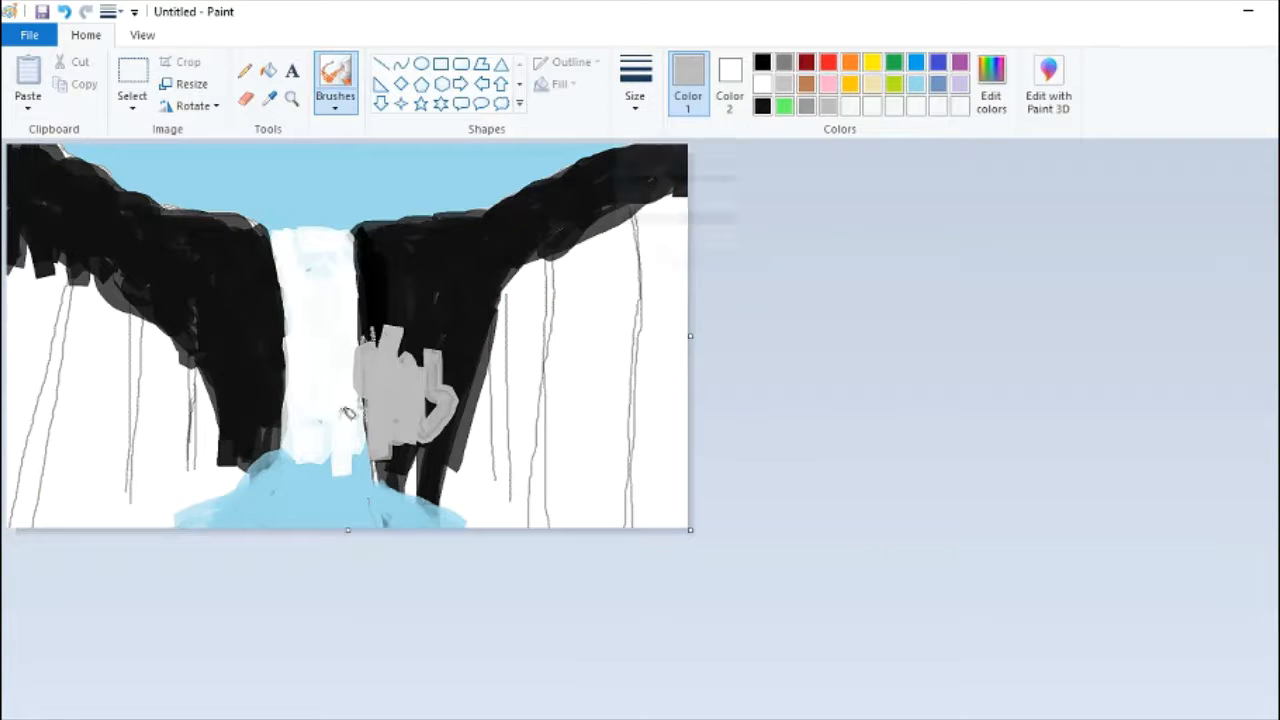
{"action": "left_click_drag", "start_coordinate": [358, 398], "coordinate": [360, 436]}
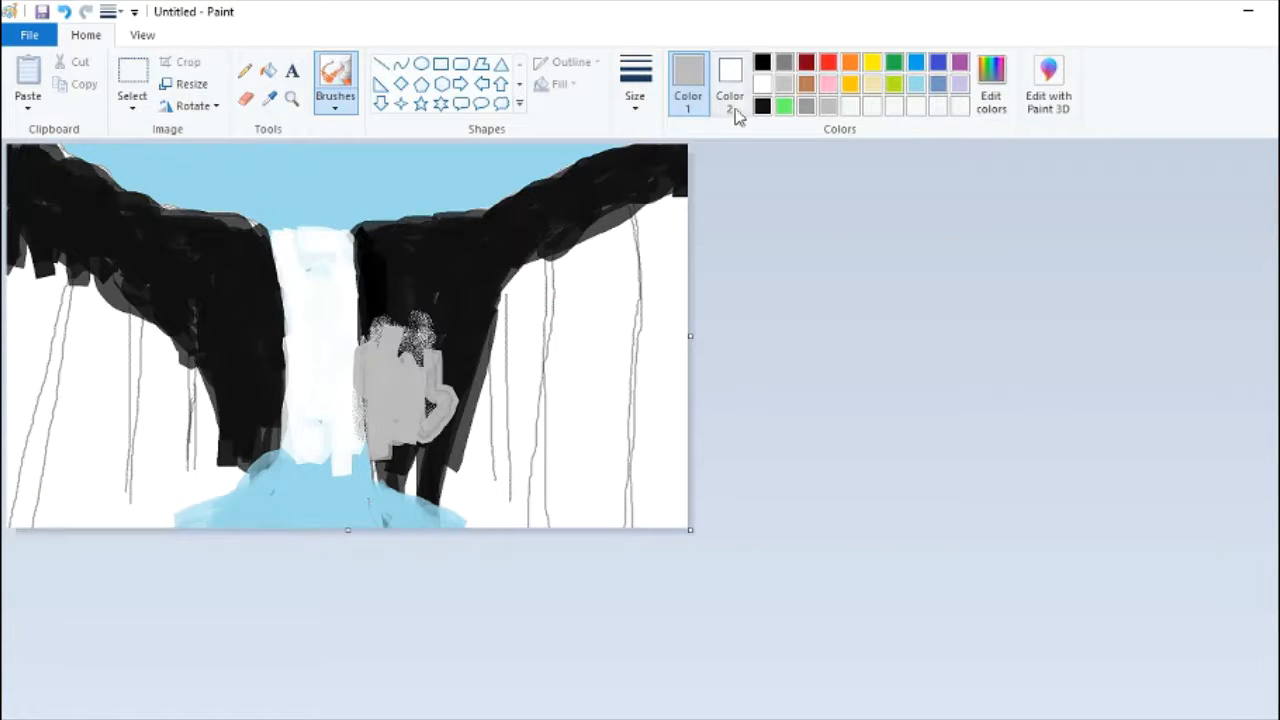
Step: Darken the grey and paint the lower rock of both cliffs beside the waterfall with the marker
{"action": "left_click", "coordinate": [991, 88]}
{"action": "left_click_drag", "start_coordinate": [896, 302], "coordinate": [896, 375]}
{"action": "left_click", "coordinate": [498, 527]}
{"action": "left_click_drag", "start_coordinate": [384, 332], "coordinate": [376, 382]}
{"action": "left_click", "coordinate": [338, 108]}
{"action": "left_click", "coordinate": [335, 180]}
{"action": "mouse_move", "coordinate": [393, 438]}
{"action": "left_mouse_down"}
{"action": "mouse_move", "coordinate": [400, 346]}
{"action": "mouse_move", "coordinate": [402, 468]}
{"action": "left_mouse_up"}
{"action": "left_click_drag", "start_coordinate": [208, 300], "coordinate": [208, 405]}
{"action": "left_click_drag", "start_coordinate": [250, 325], "coordinate": [224, 451]}
Step: Widen the blank canvas past the right-hand cliff
{"action": "left_click", "coordinate": [335, 105]}
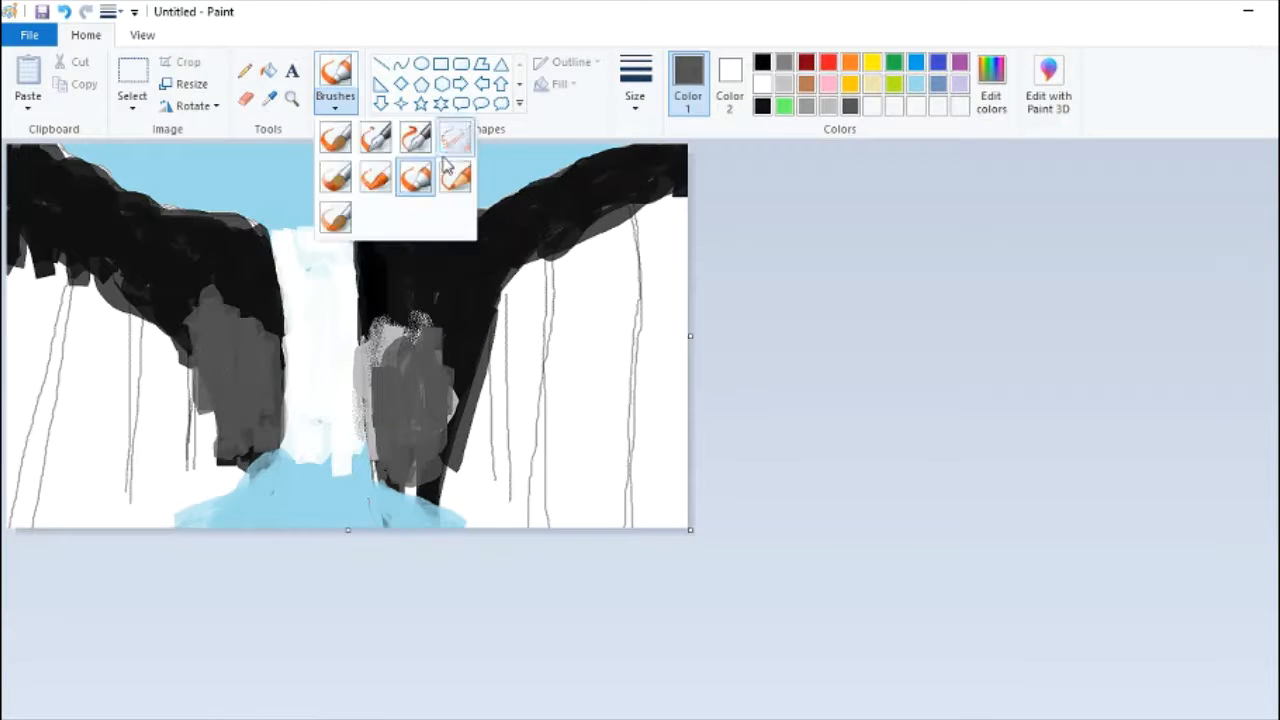
{"action": "left_click", "coordinate": [447, 170]}
{"action": "left_click_drag", "start_coordinate": [689, 335], "coordinate": [819, 335]}
Step: Mix a very dark red custom colour and brush it over the upper rock of both cliffs near the waterfall
{"action": "left_click", "coordinate": [806, 62]}
{"action": "left_click", "coordinate": [991, 85]}
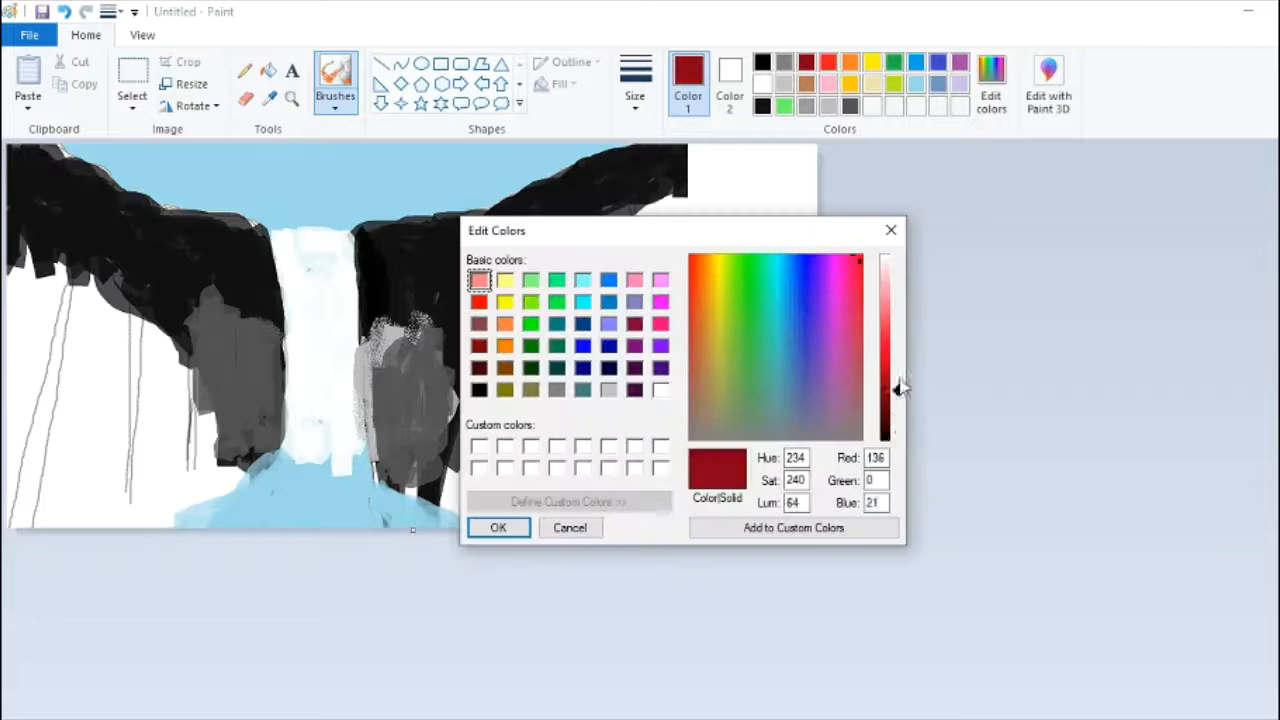
{"action": "left_click_drag", "start_coordinate": [898, 388], "coordinate": [898, 423]}
{"action": "left_click", "coordinate": [497, 527]}
{"action": "left_click", "coordinate": [335, 100]}
{"action": "left_click", "coordinate": [418, 220]}
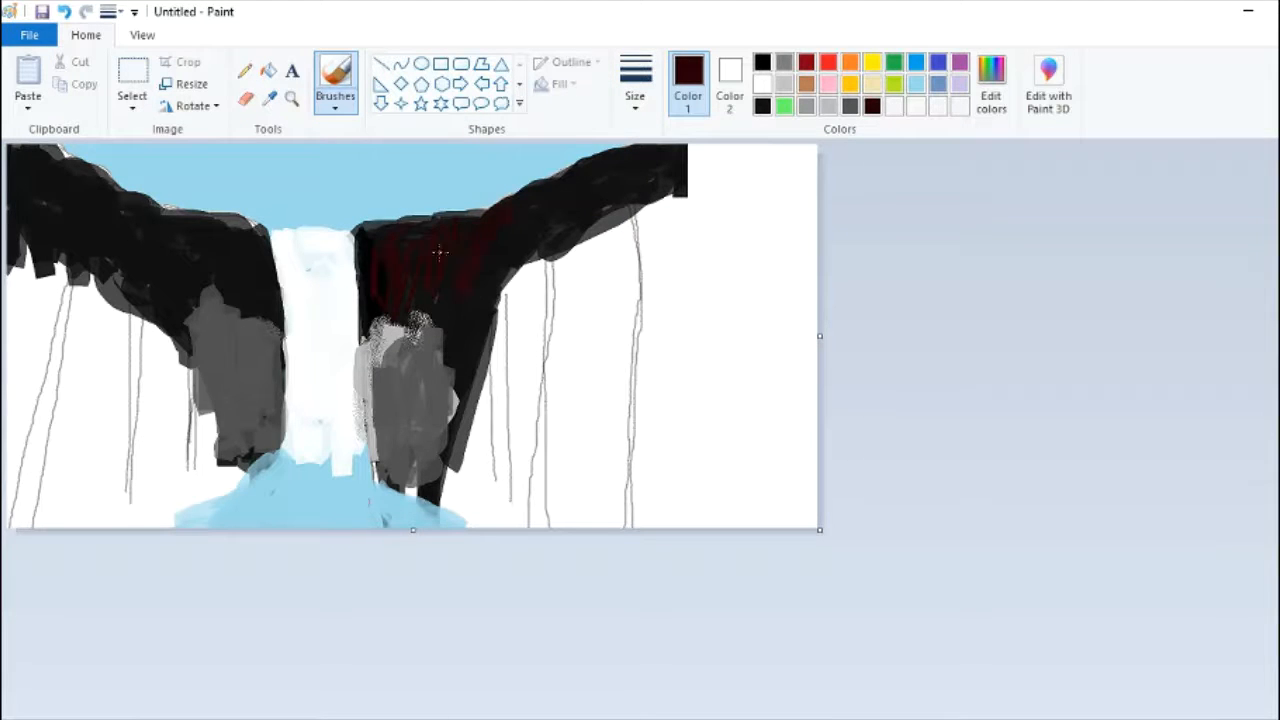
{"action": "left_click_drag", "start_coordinate": [174, 225], "coordinate": [256, 232]}
Step: Extend the dark red along the sloping ridges of both cliffs out to their far ends
{"action": "left_click", "coordinate": [991, 85]}
{"action": "left_click", "coordinate": [497, 527]}
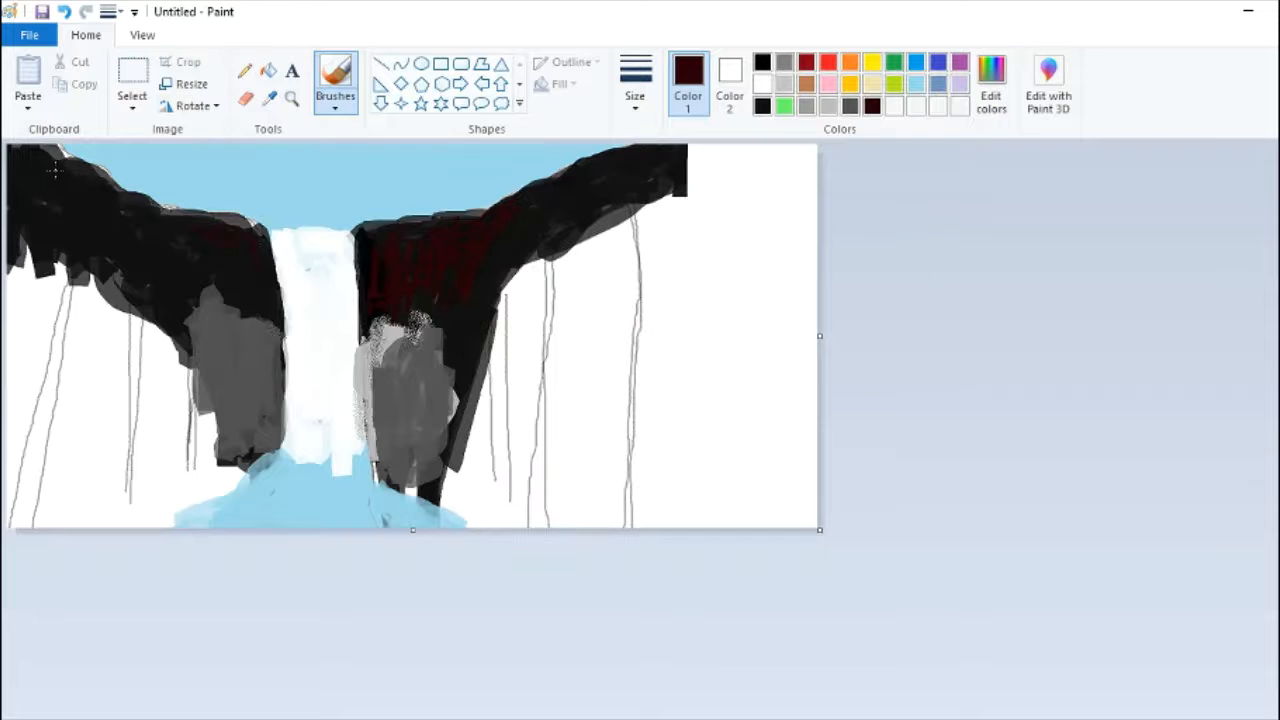
{"action": "left_click", "coordinate": [635, 95]}
{"action": "left_click", "coordinate": [680, 180]}
{"action": "left_click_drag", "start_coordinate": [58, 175], "coordinate": [206, 228]}
{"action": "left_click_drag", "start_coordinate": [362, 220], "coordinate": [657, 163]}
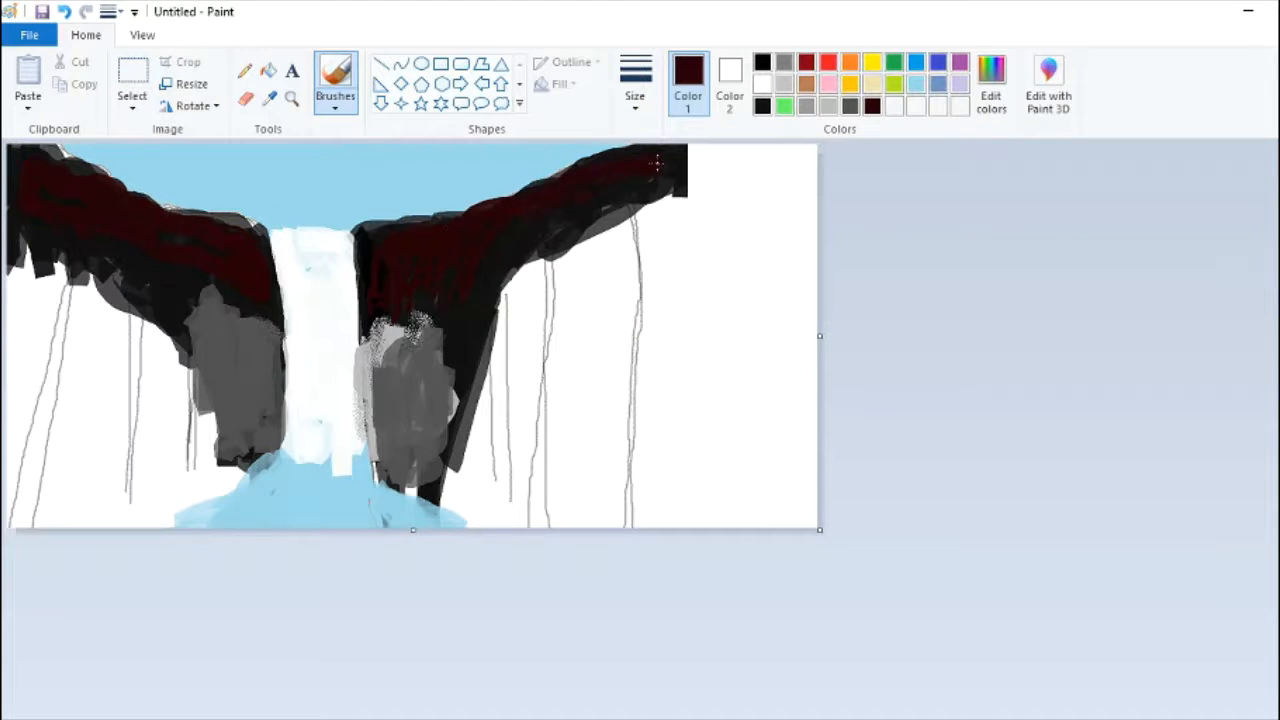
Step: Mix a charcoal grey custom colour and streak it along the right-hand cliff's ridge and upper waterfall edge
{"action": "left_click", "coordinate": [762, 62]}
{"action": "left_click", "coordinate": [991, 85]}
{"action": "left_click", "coordinate": [883, 410]}
{"action": "left_click", "coordinate": [497, 527]}
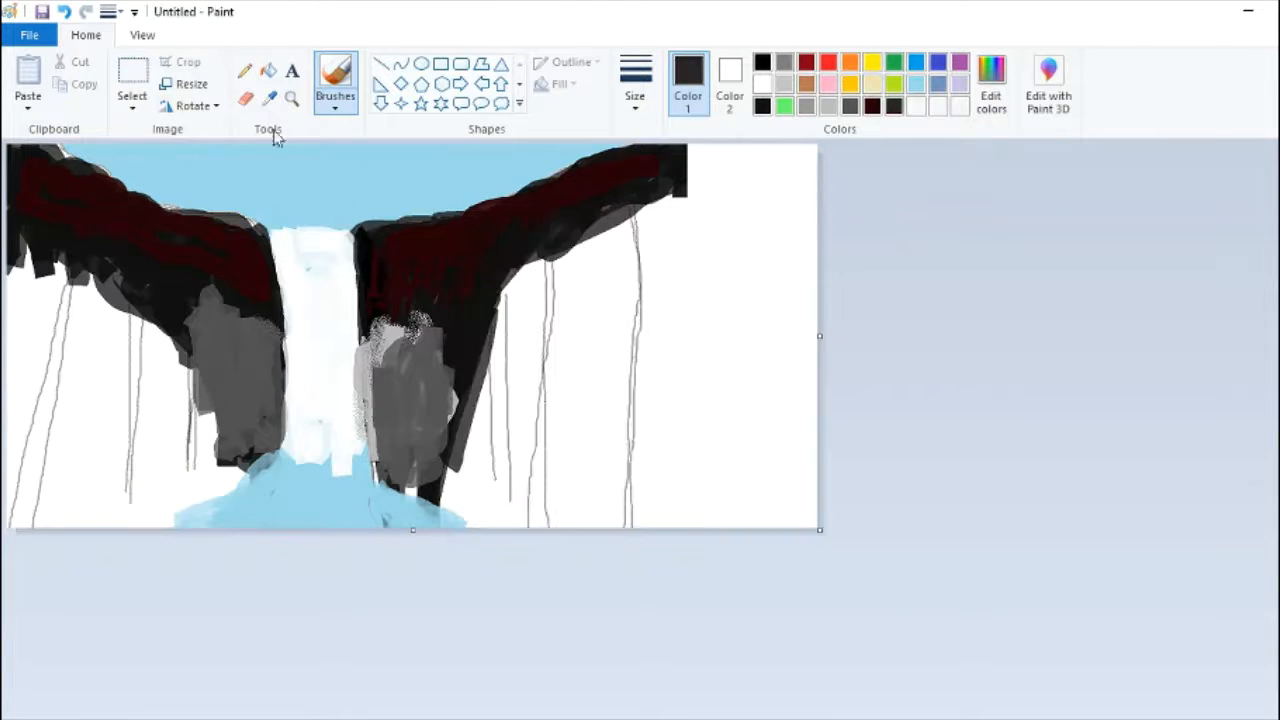
{"action": "left_click", "coordinate": [335, 100]}
{"action": "left_click", "coordinate": [374, 178]}
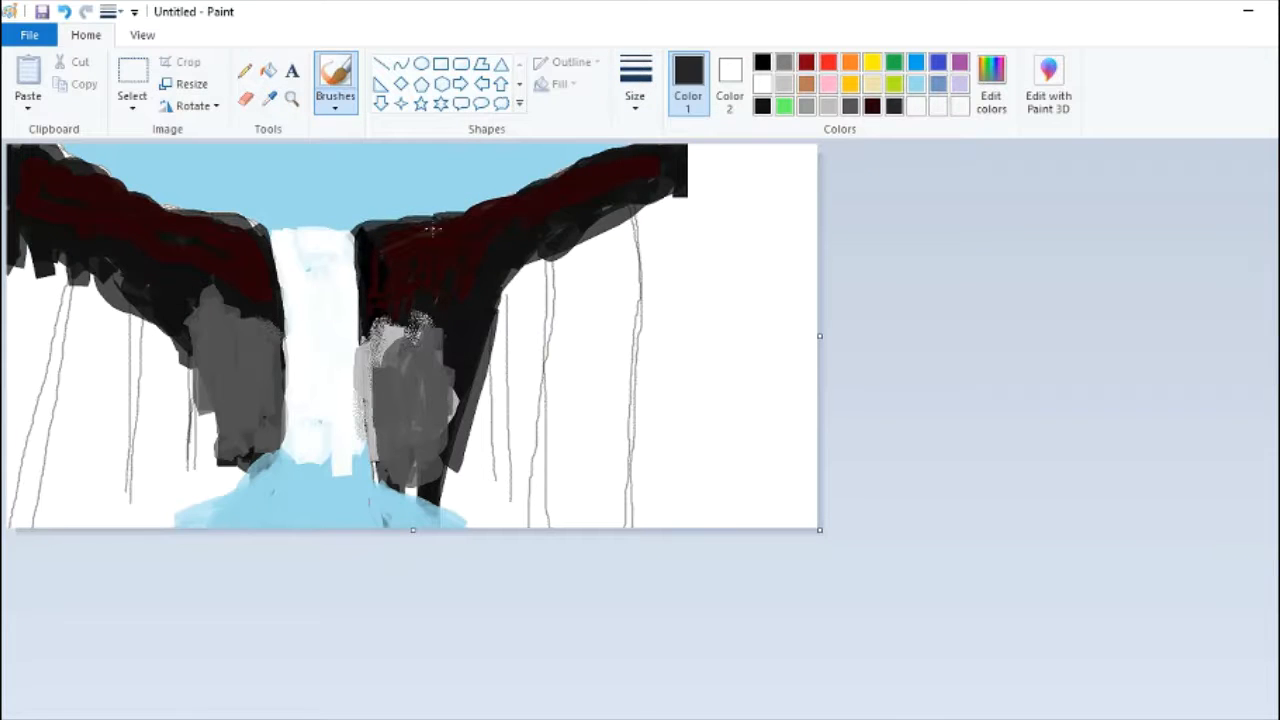
{"action": "scroll", "coordinate": [397, 255], "scroll_direction": "up", "scroll_amount": 1}
{"action": "left_click", "coordinate": [635, 88]}
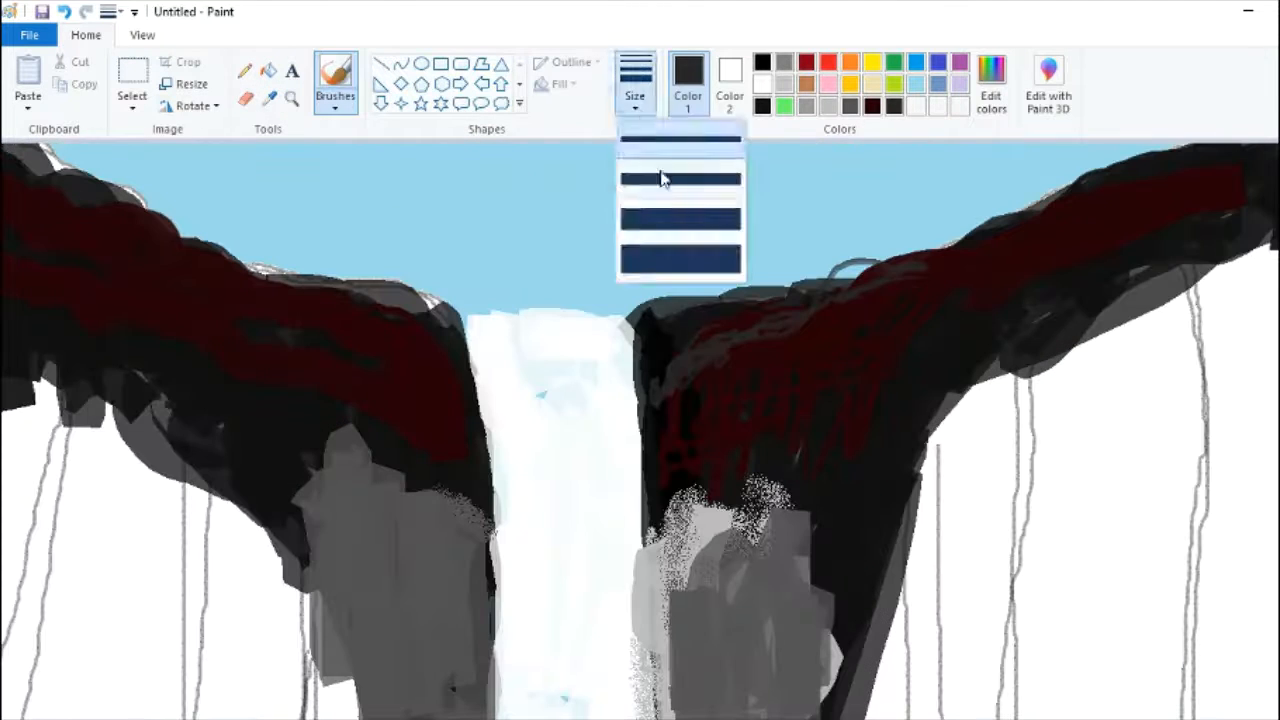
{"action": "left_click", "coordinate": [663, 177]}
{"action": "left_click_drag", "start_coordinate": [890, 298], "coordinate": [659, 370]}
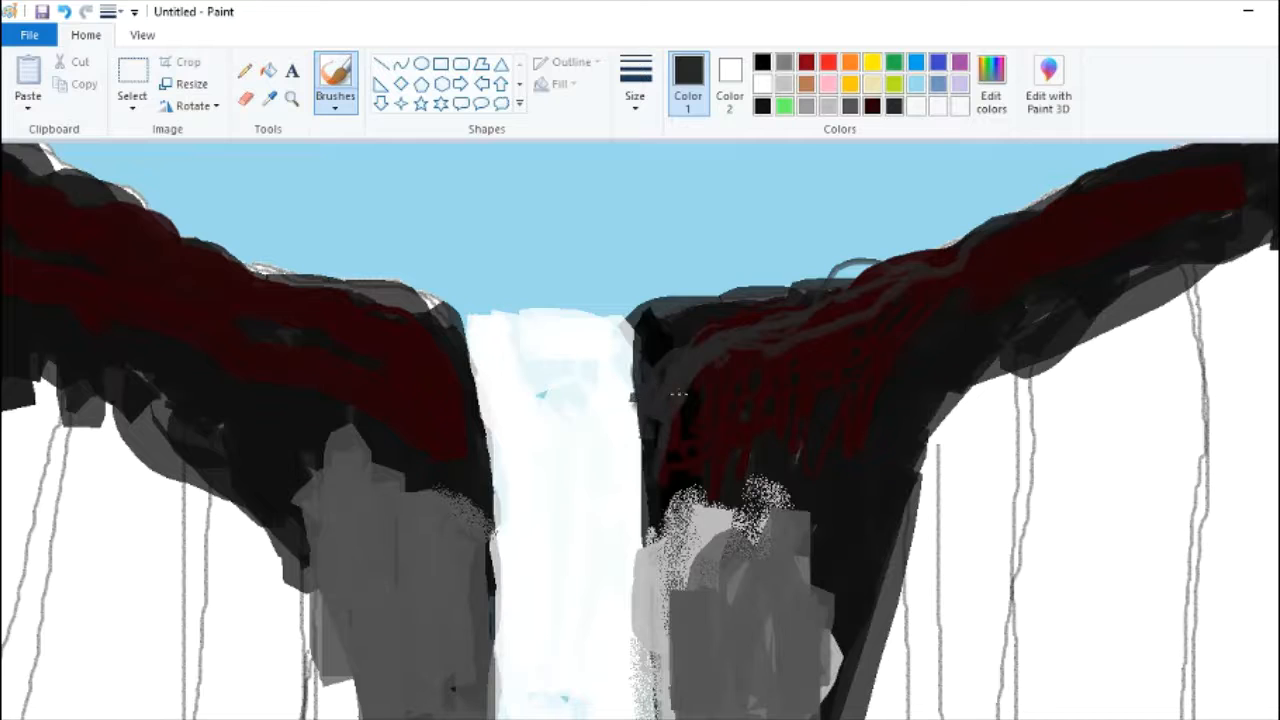
{"action": "mouse_move", "coordinate": [1150, 162]}
{"action": "left_mouse_down"}
{"action": "mouse_move", "coordinate": [855, 278]}
{"action": "mouse_move", "coordinate": [738, 305]}
{"action": "mouse_move", "coordinate": [655, 360]}
{"action": "left_mouse_up"}
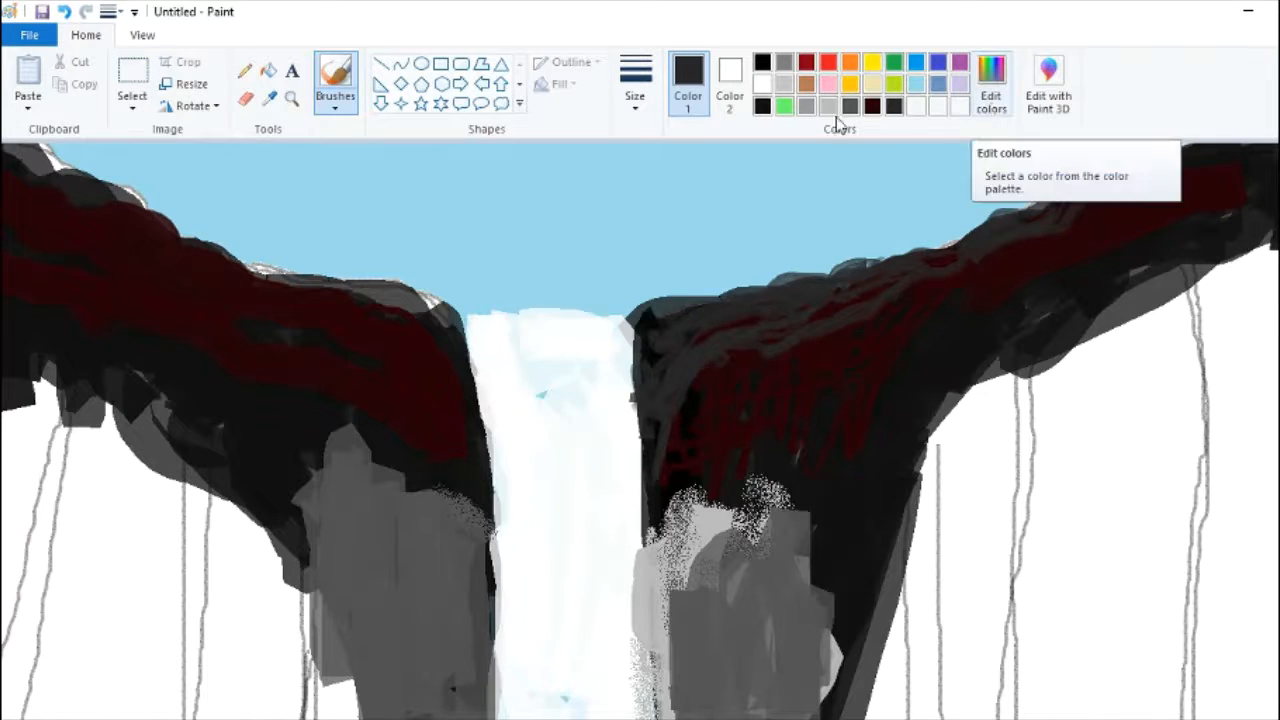
Step: Mix a near-black custom colour and paint over the right-hand cliff's dark red areas, leaving thin red streaks
{"action": "left_click", "coordinate": [991, 85]}
{"action": "left_click", "coordinate": [808, 432]}
{"action": "left_click", "coordinate": [494, 528]}
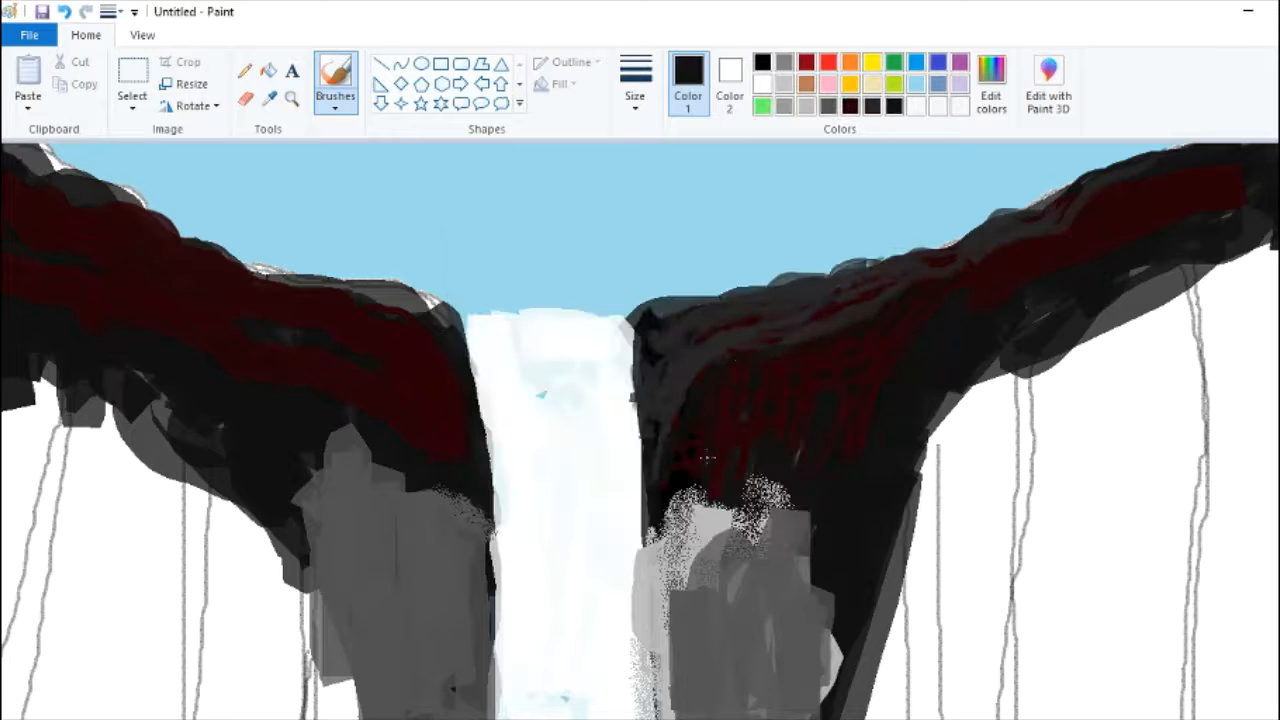
{"action": "mouse_move", "coordinate": [706, 457]}
{"action": "left_mouse_down"}
{"action": "mouse_move", "coordinate": [642, 500]}
{"action": "mouse_move", "coordinate": [673, 487]}
{"action": "left_mouse_up"}
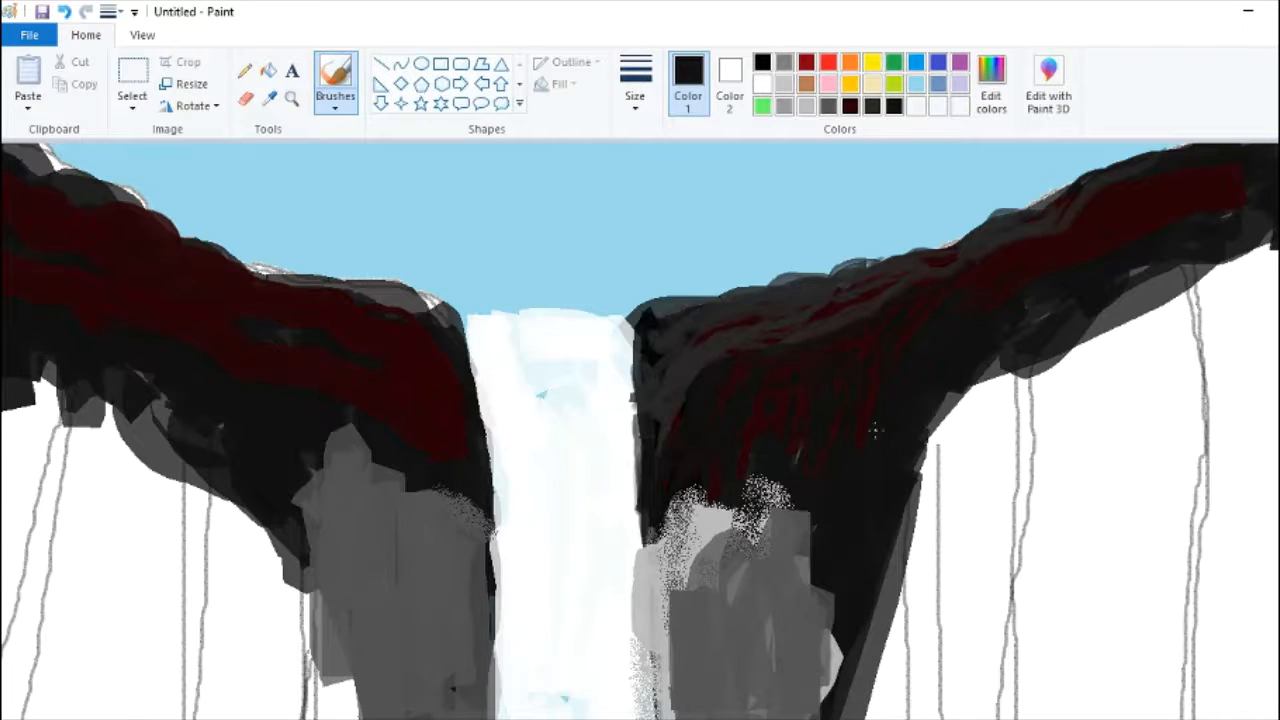
{"action": "left_click", "coordinate": [335, 98]}
{"action": "left_click", "coordinate": [635, 95]}
{"action": "left_click", "coordinate": [680, 175]}
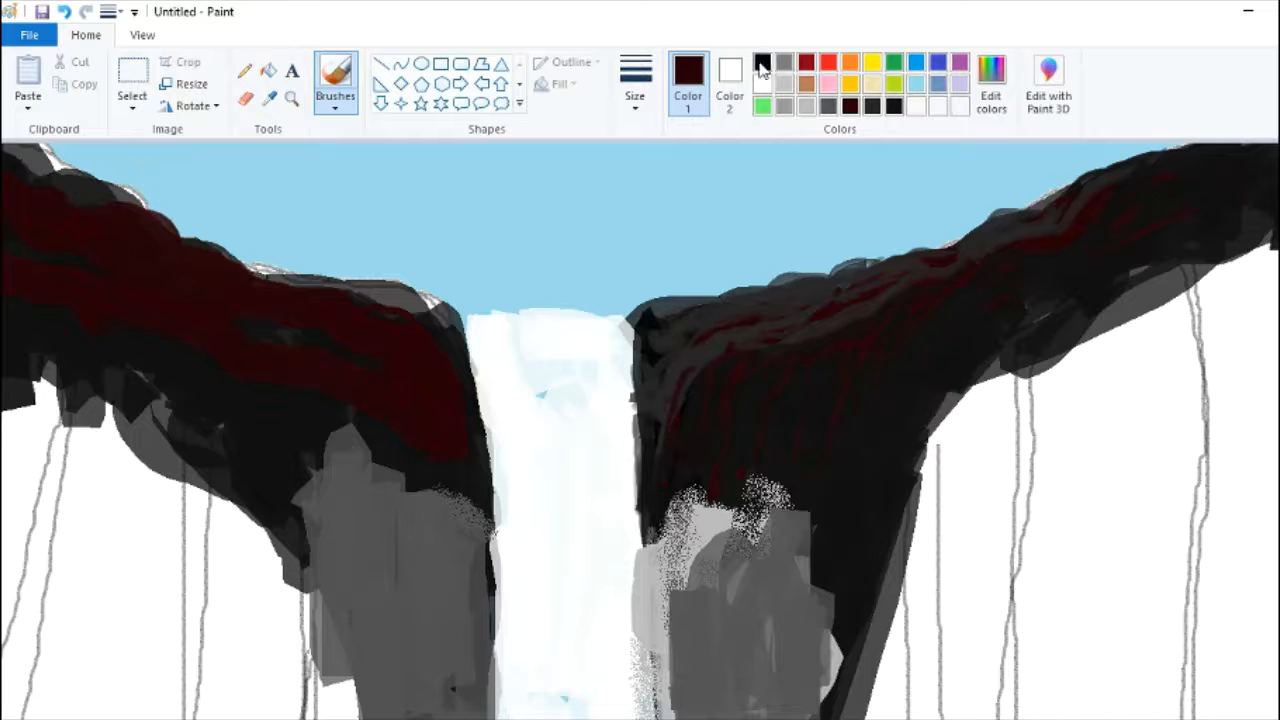
Step: Paint the right-hand cliff's face pure black beneath the streaked ridge
{"action": "left_click", "coordinate": [335, 98]}
{"action": "left_click", "coordinate": [360, 170]}
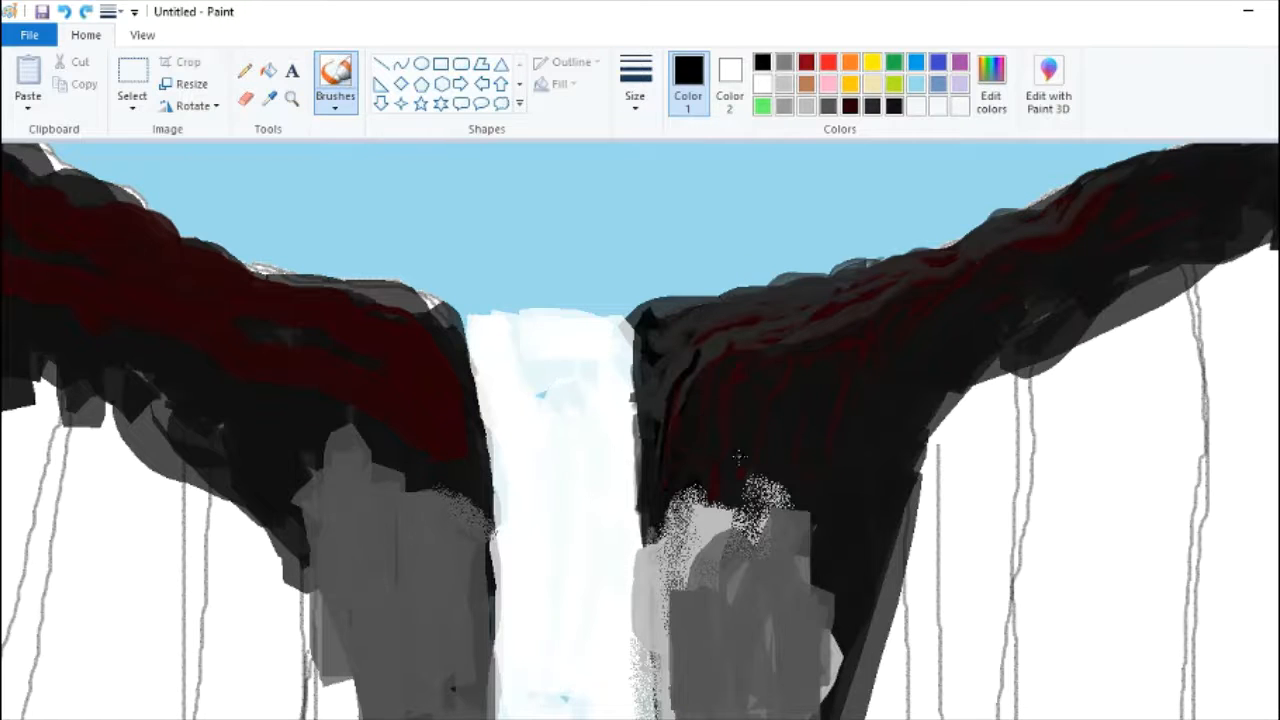
{"action": "mouse_move", "coordinate": [722, 474]}
{"action": "left_mouse_down"}
{"action": "mouse_move", "coordinate": [788, 358]}
{"action": "mouse_move", "coordinate": [820, 357]}
{"action": "left_mouse_up"}
{"action": "left_click", "coordinate": [635, 95]}
{"action": "left_click", "coordinate": [671, 223]}
{"action": "mouse_move", "coordinate": [720, 372]}
{"action": "left_mouse_down"}
{"action": "mouse_move", "coordinate": [771, 423]}
{"action": "mouse_move", "coordinate": [828, 398]}
{"action": "mouse_move", "coordinate": [886, 340]}
{"action": "mouse_move", "coordinate": [848, 530]}
{"action": "left_mouse_up"}
Step: Sample the cliff's near-black and blend it over the black patches and remaining red streaks on the right-hand cliff
{"action": "left_click", "coordinate": [269, 99]}
{"action": "left_click", "coordinate": [926, 362]}
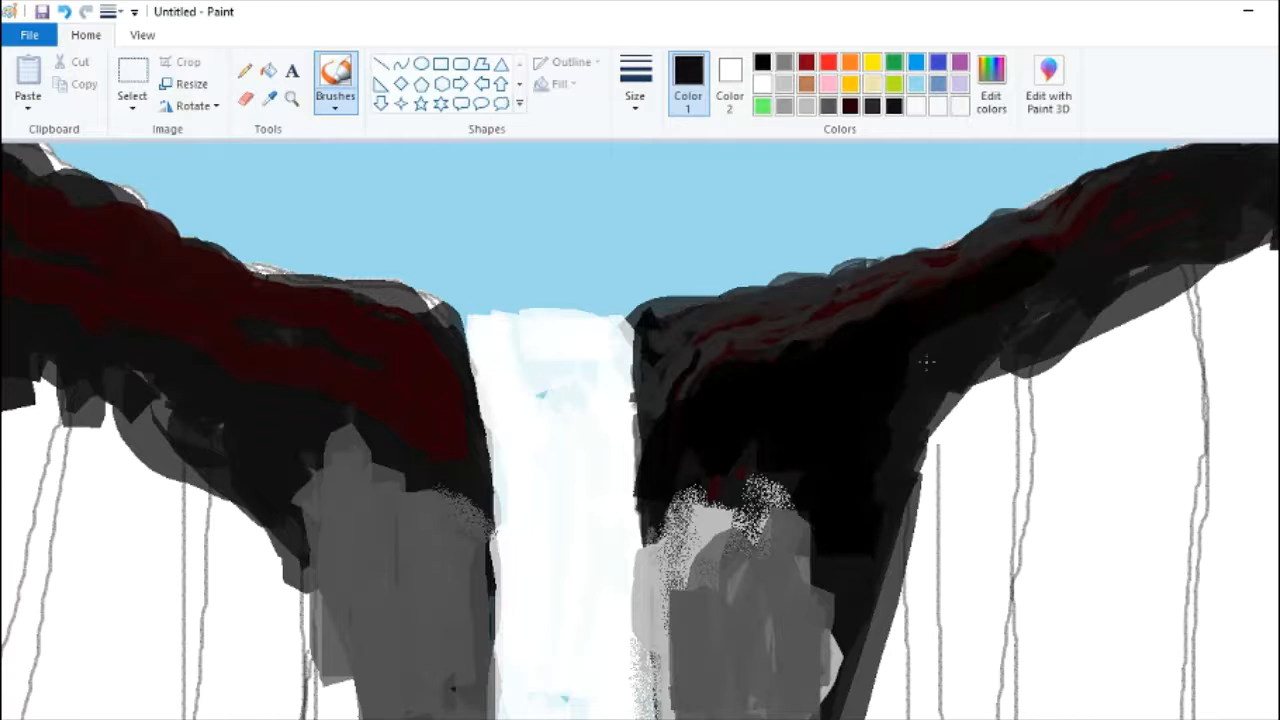
{"action": "left_click", "coordinate": [635, 95]}
{"action": "left_click", "coordinate": [643, 251]}
{"action": "mouse_move", "coordinate": [690, 445]}
{"action": "left_mouse_down"}
{"action": "mouse_move", "coordinate": [870, 350]}
{"action": "mouse_move", "coordinate": [900, 380]}
{"action": "left_mouse_up"}
{"action": "left_click_drag", "start_coordinate": [1023, 285], "coordinate": [895, 330]}
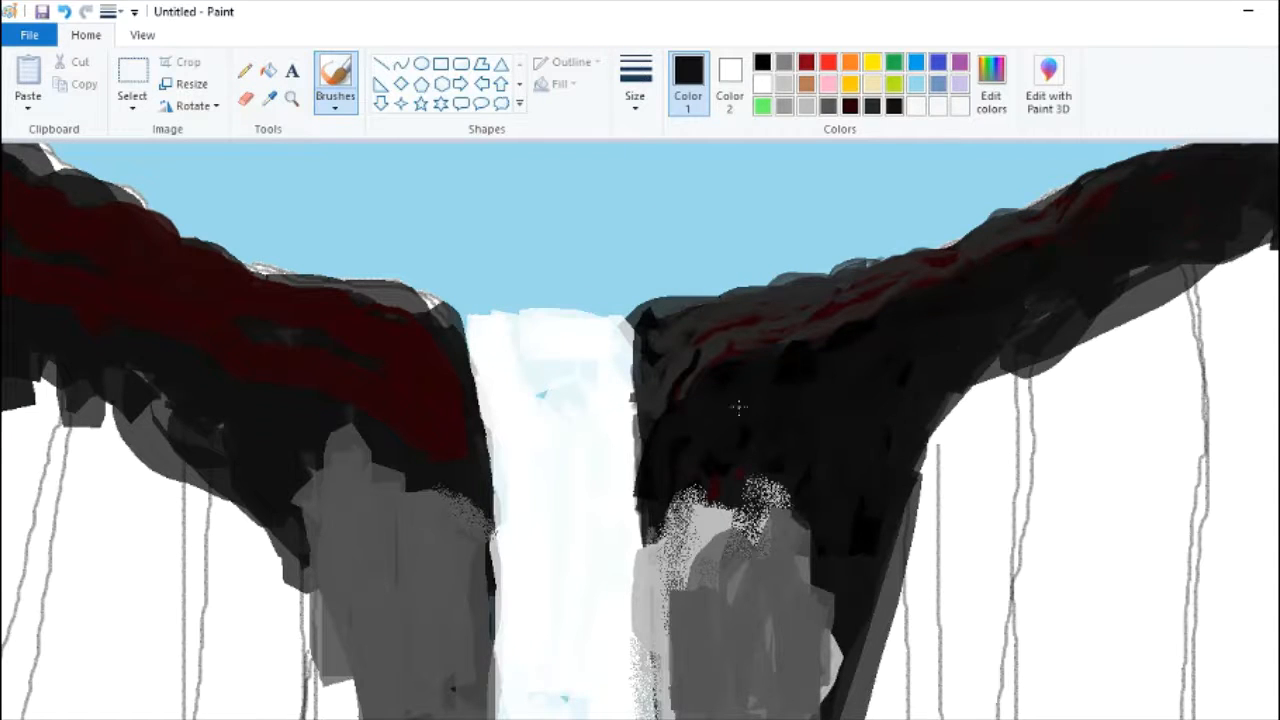
{"action": "left_click_drag", "start_coordinate": [738, 407], "coordinate": [865, 548]}
{"action": "mouse_move", "coordinate": [728, 414]}
{"action": "left_mouse_down"}
{"action": "mouse_move", "coordinate": [756, 337]}
{"action": "mouse_move", "coordinate": [985, 237]}
{"action": "mouse_move", "coordinate": [882, 273]}
{"action": "mouse_move", "coordinate": [652, 404]}
{"action": "mouse_move", "coordinate": [650, 386]}
{"action": "mouse_move", "coordinate": [706, 360]}
{"action": "left_mouse_up"}
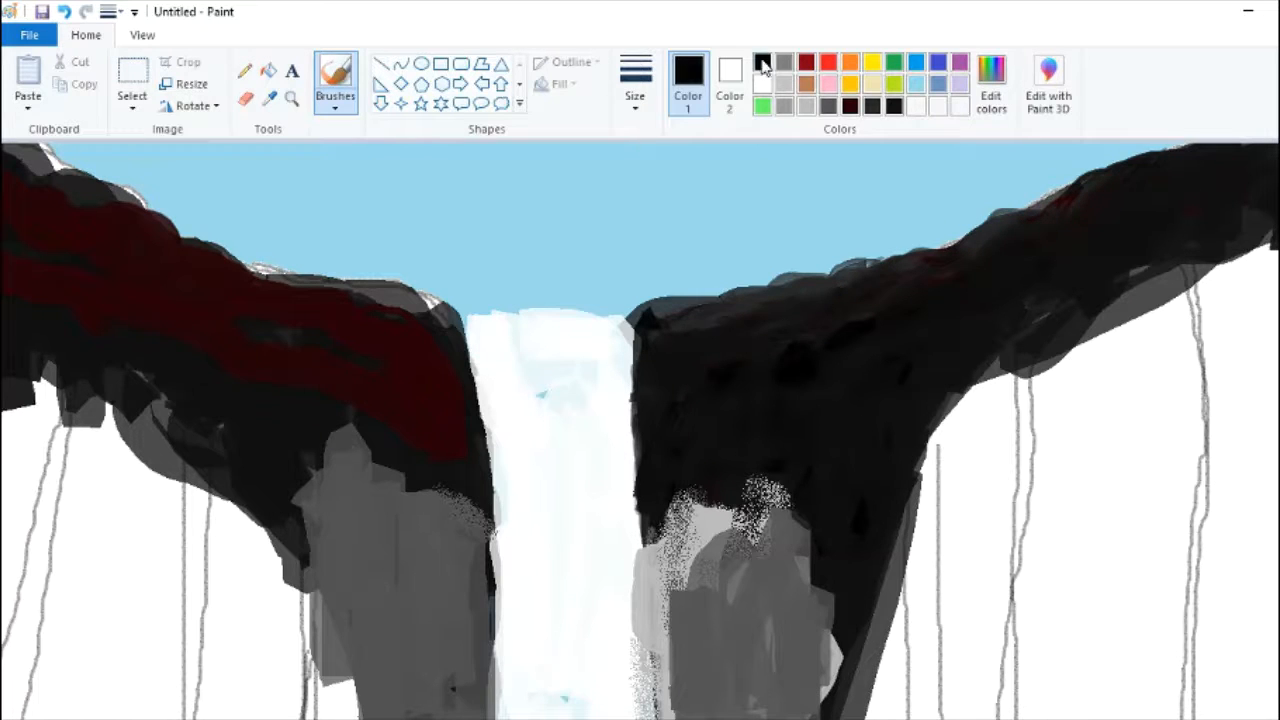
Step: Paint pure black over most of the left-hand cliff's dark red face
{"action": "mouse_move", "coordinate": [250, 400]}
{"action": "left_mouse_down"}
{"action": "mouse_move", "coordinate": [429, 434]}
{"action": "mouse_move", "coordinate": [100, 306]}
{"action": "mouse_move", "coordinate": [306, 457]}
{"action": "mouse_move", "coordinate": [300, 320]}
{"action": "left_mouse_up"}
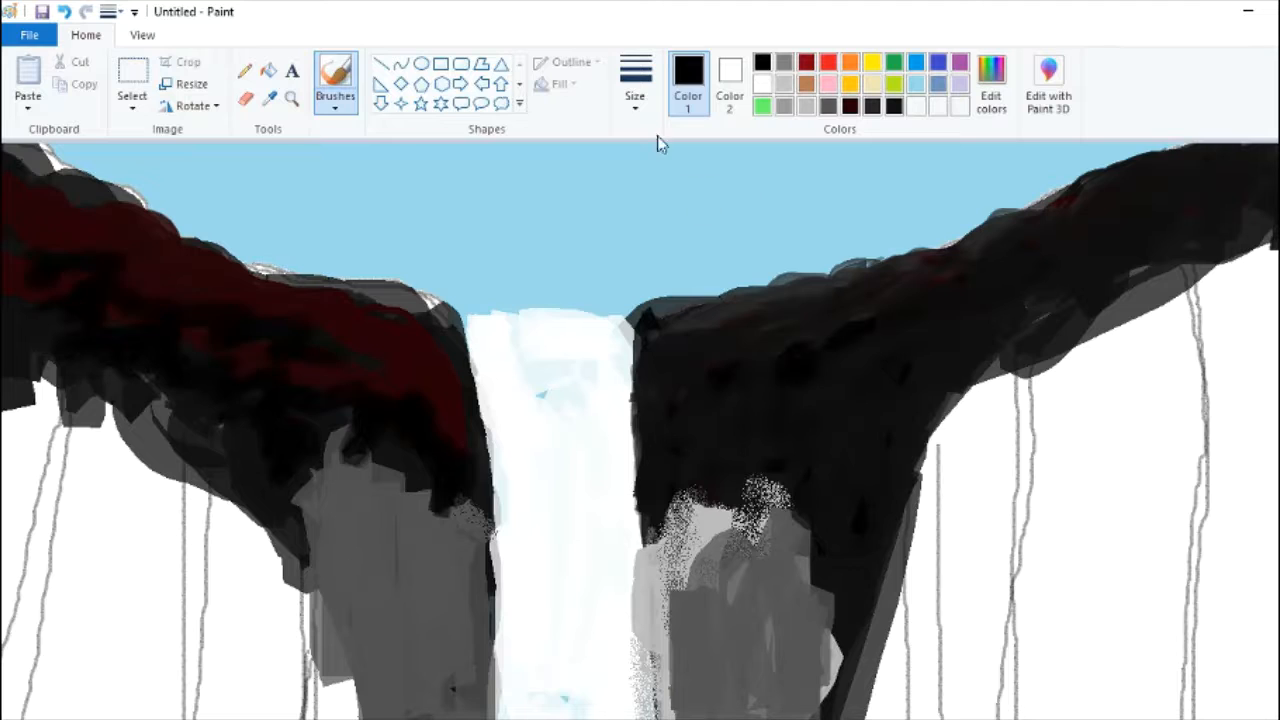
{"action": "left_click", "coordinate": [335, 98]}
{"action": "left_click", "coordinate": [416, 180]}
{"action": "mouse_move", "coordinate": [140, 276]}
{"action": "left_mouse_down"}
{"action": "mouse_move", "coordinate": [226, 290]}
{"action": "mouse_move", "coordinate": [200, 309]}
{"action": "mouse_move", "coordinate": [126, 214]}
{"action": "mouse_move", "coordinate": [336, 298]}
{"action": "left_mouse_up"}
Step: Streak thinner black strokes over the red beside the waterfall and near the left-hand cliff's outer ridge
{"action": "left_click", "coordinate": [635, 95]}
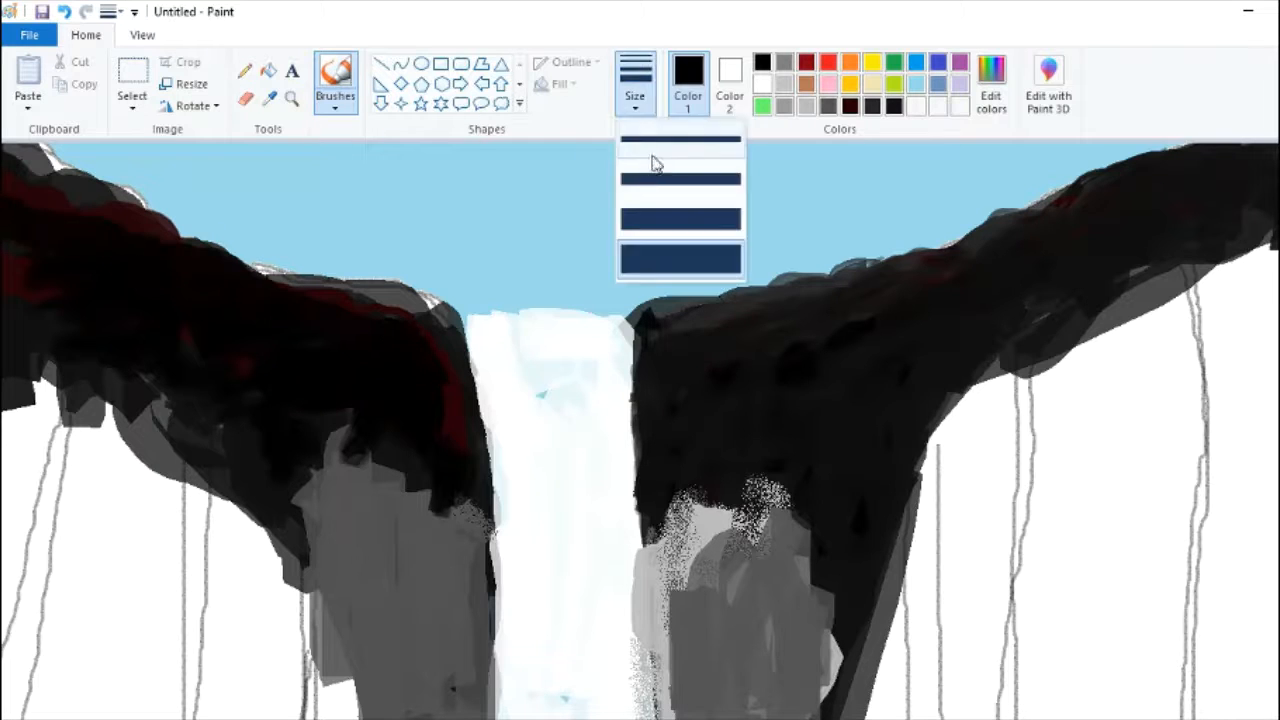
{"action": "left_click", "coordinate": [656, 172]}
{"action": "left_click_drag", "start_coordinate": [450, 386], "coordinate": [460, 432]}
{"action": "left_click_drag", "start_coordinate": [20, 190], "coordinate": [110, 208]}
Step: Sample the dark red from the left-hand cliff and streak thin wavy lines of it across the cliff's black face
{"action": "left_click", "coordinate": [269, 98]}
{"action": "left_click", "coordinate": [150, 222]}
{"action": "left_click", "coordinate": [635, 85]}
{"action": "left_click", "coordinate": [660, 140]}
{"action": "mouse_move", "coordinate": [72, 314]}
{"action": "left_mouse_down"}
{"action": "mouse_move", "coordinate": [165, 318]}
{"action": "mouse_move", "coordinate": [340, 400]}
{"action": "mouse_move", "coordinate": [409, 322]}
{"action": "left_mouse_up"}
Step: Sample the right-hand cliff's near-black and blend it over the left-hand cliff's red streaks with the watercolor brush
{"action": "left_click", "coordinate": [269, 98]}
{"action": "left_click", "coordinate": [700, 330]}
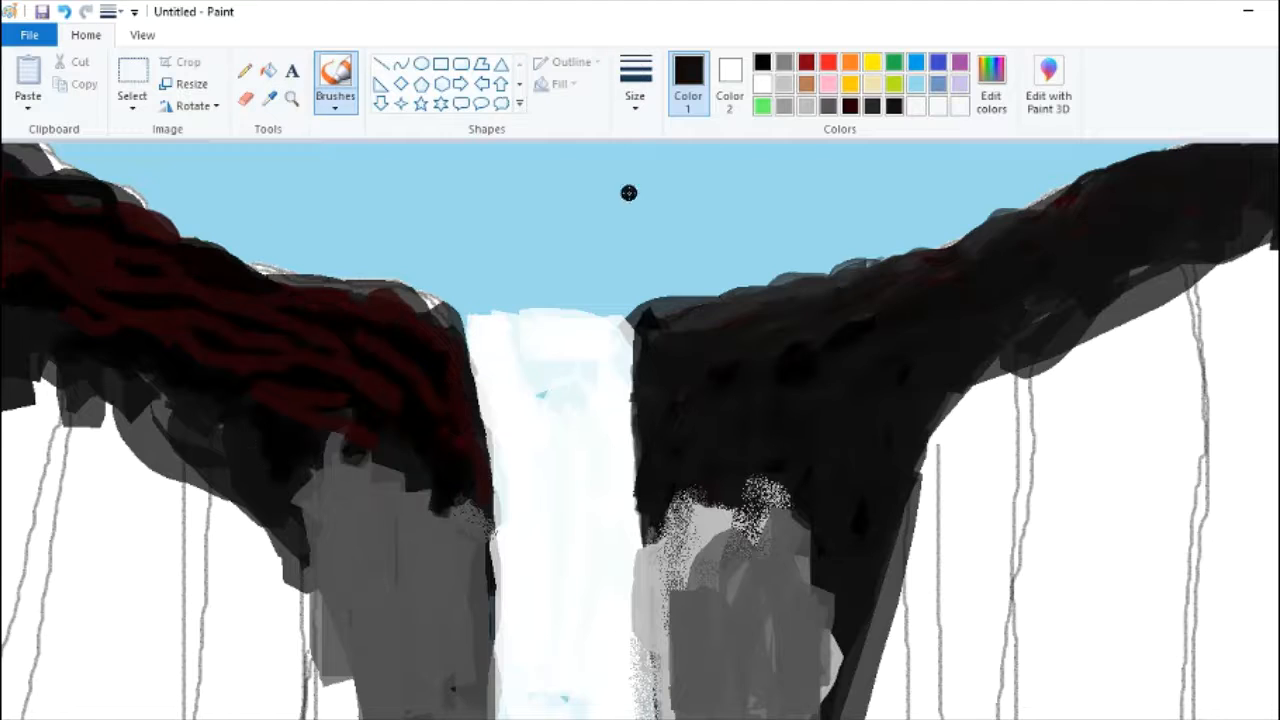
{"action": "left_click", "coordinate": [335, 98]}
{"action": "left_click", "coordinate": [334, 228]}
{"action": "mouse_move", "coordinate": [260, 351]}
{"action": "left_mouse_down"}
{"action": "mouse_move", "coordinate": [471, 484]}
{"action": "mouse_move", "coordinate": [300, 448]}
{"action": "mouse_move", "coordinate": [198, 367]}
{"action": "left_mouse_up"}
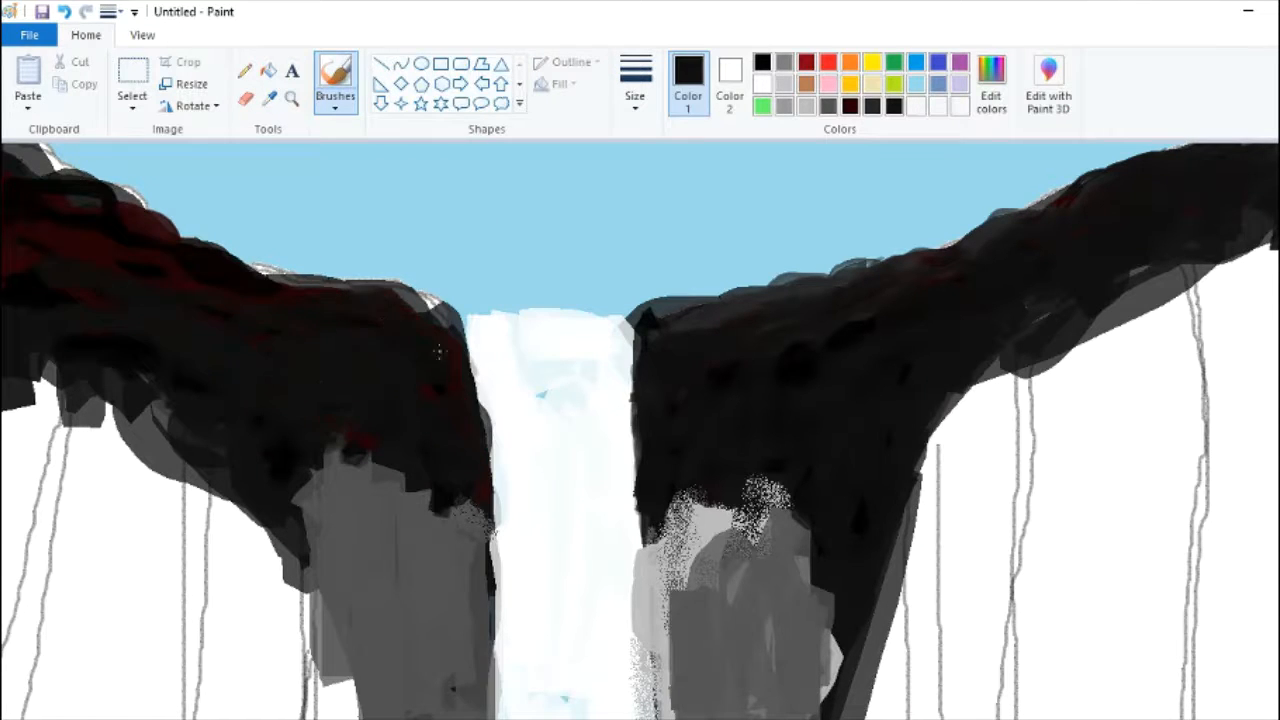
{"action": "mouse_move", "coordinate": [437, 350]}
{"action": "left_mouse_down"}
{"action": "mouse_move", "coordinate": [30, 282]}
{"action": "mouse_move", "coordinate": [150, 225]}
{"action": "mouse_move", "coordinate": [40, 290]}
{"action": "mouse_move", "coordinate": [145, 398]}
{"action": "mouse_move", "coordinate": [340, 460]}
{"action": "mouse_move", "coordinate": [184, 308]}
{"action": "left_mouse_up"}
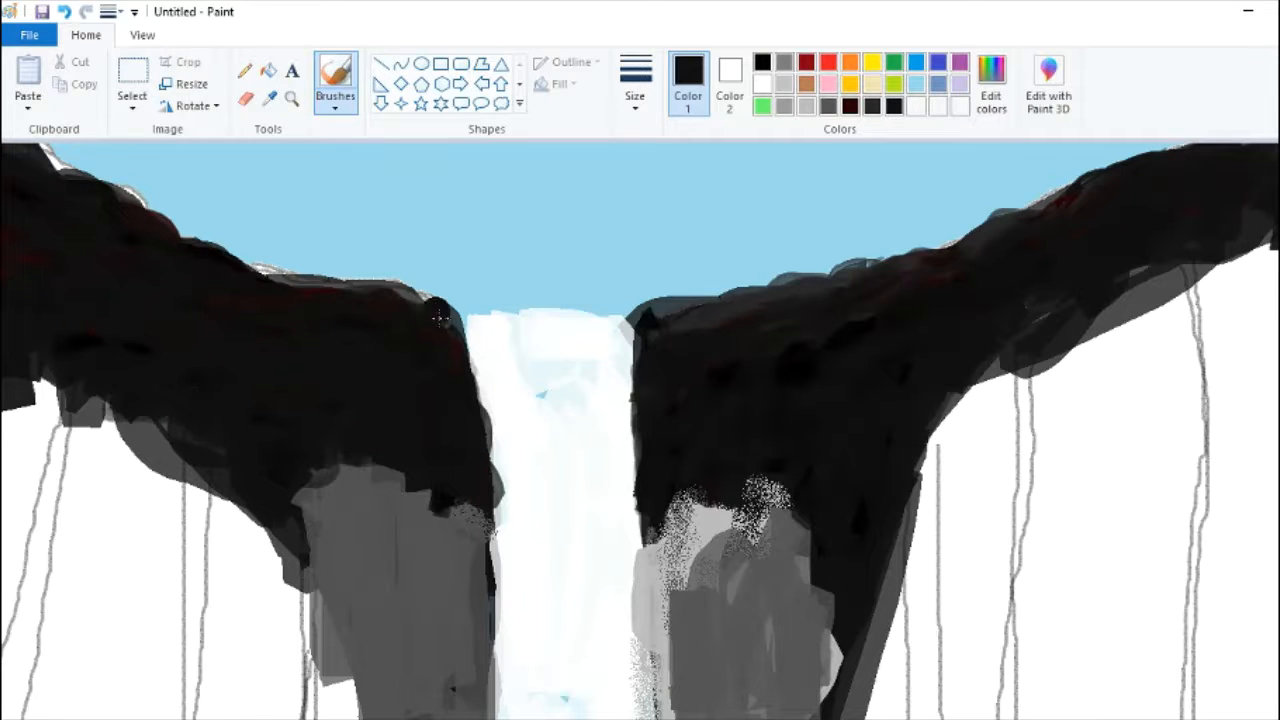
Step: Airbrush grey over the light patch at the top of the grey rock to the right of the waterfall
{"action": "scroll", "coordinate": [440, 400], "scroll_direction": "down", "scroll_amount": 3}
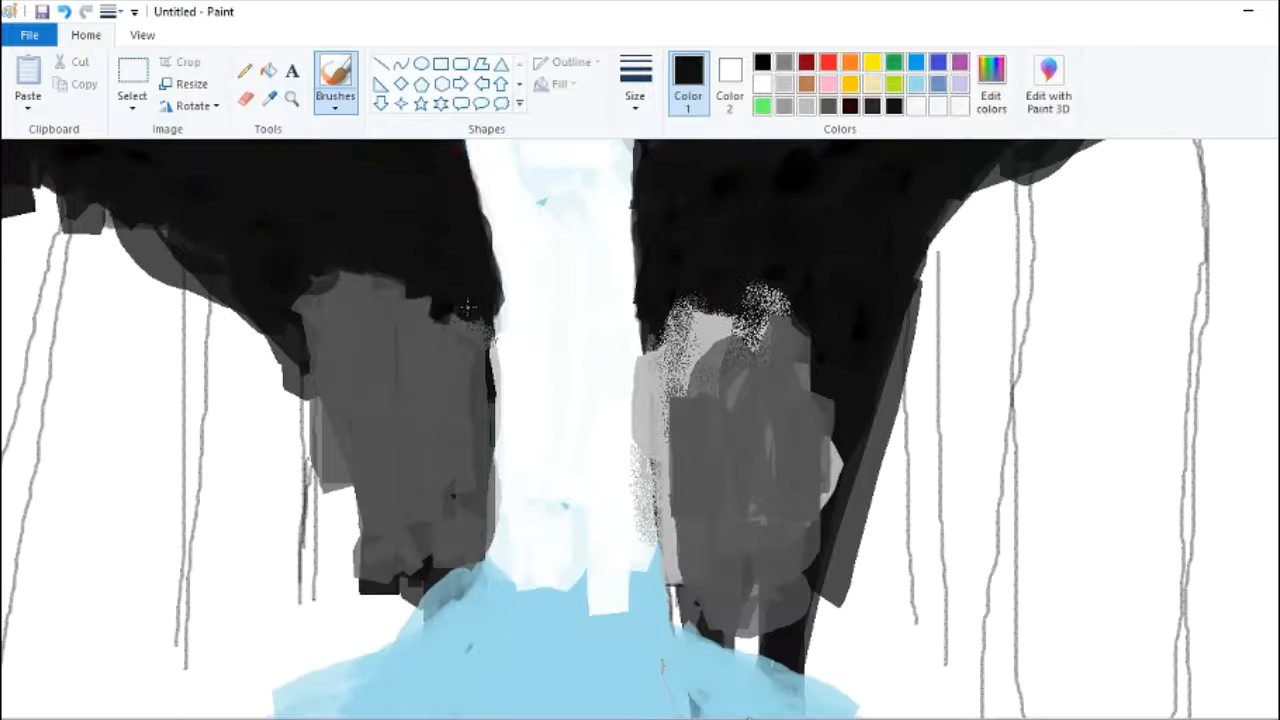
{"action": "left_click", "coordinate": [338, 106]}
{"action": "left_click", "coordinate": [454, 137]}
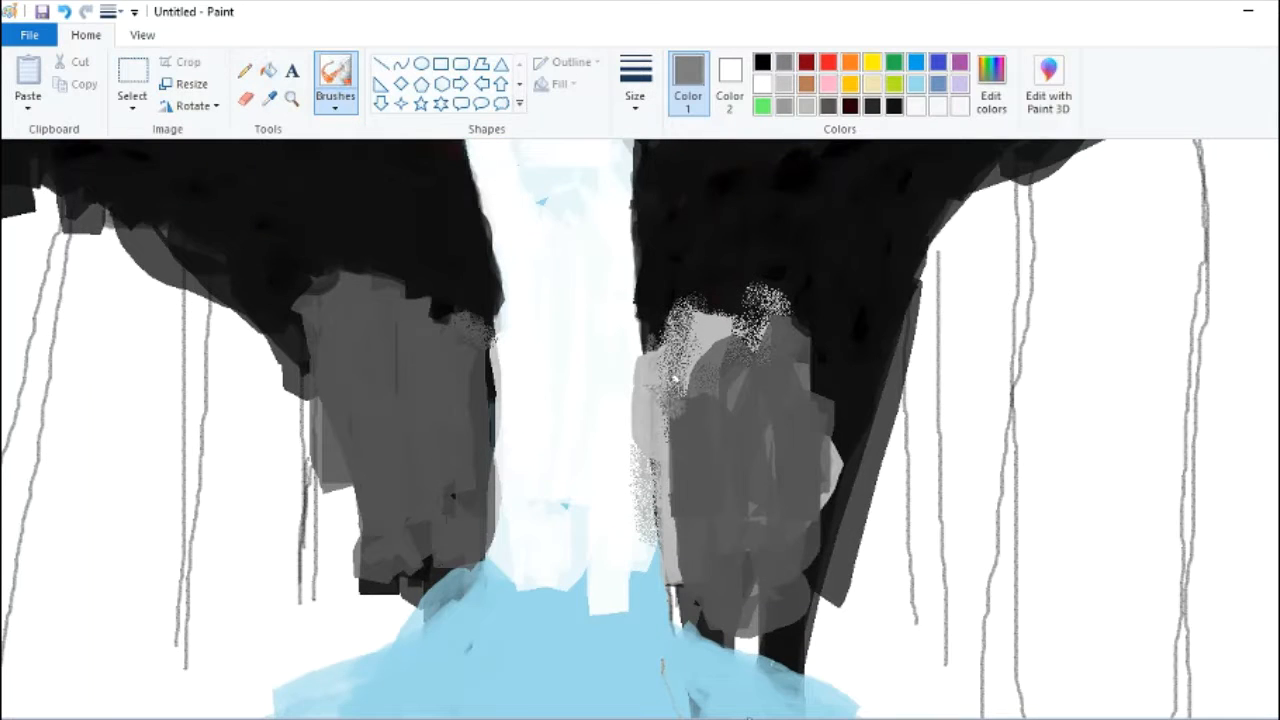
{"action": "left_click_drag", "start_coordinate": [675, 379], "coordinate": [668, 336]}
Step: Widen the canvas slightly and draw a short vertical grey line as a tree trunk in the blank area right of the cliffs
{"action": "scroll", "coordinate": [864, 463], "scroll_direction": "down", "scroll_amount": 1}
{"action": "left_click_drag", "start_coordinate": [819, 336], "coordinate": [867, 336]}
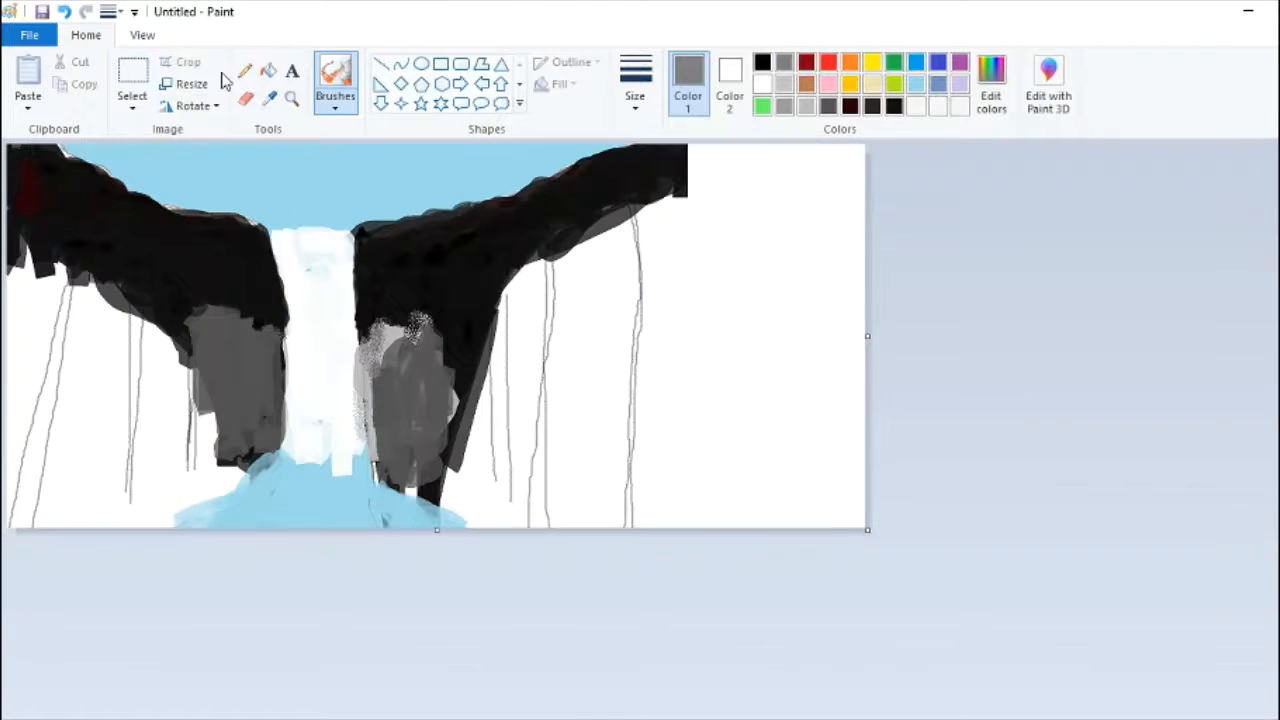
{"action": "left_click", "coordinate": [381, 64]}
{"action": "left_click_drag", "start_coordinate": [793, 309], "coordinate": [795, 383]}
Step: Scribble jagged grey pine branches widening down the trunk with the Pencil and thicken the tree's left half with a brush
{"action": "left_click", "coordinate": [292, 99]}
{"action": "left_click", "coordinate": [504, 365]}
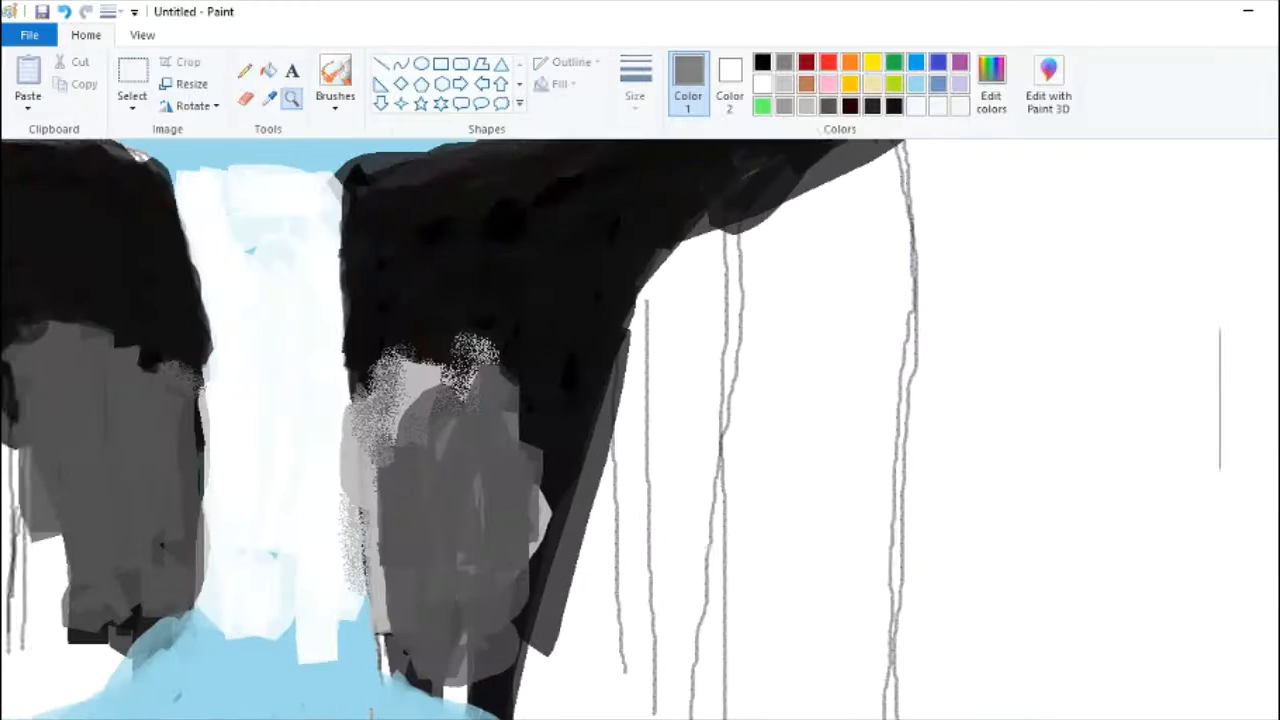
{"action": "left_click", "coordinate": [1012, 402]}
{"action": "left_click", "coordinate": [246, 72]}
{"action": "mouse_move", "coordinate": [1066, 316]}
{"action": "left_mouse_down"}
{"action": "mouse_move", "coordinate": [1040, 352]}
{"action": "mouse_move", "coordinate": [1062, 420]}
{"action": "mouse_move", "coordinate": [1040, 500]}
{"action": "mouse_move", "coordinate": [1000, 560]}
{"action": "mouse_move", "coordinate": [1068, 400]}
{"action": "left_mouse_up"}
{"action": "left_click", "coordinate": [335, 96]}
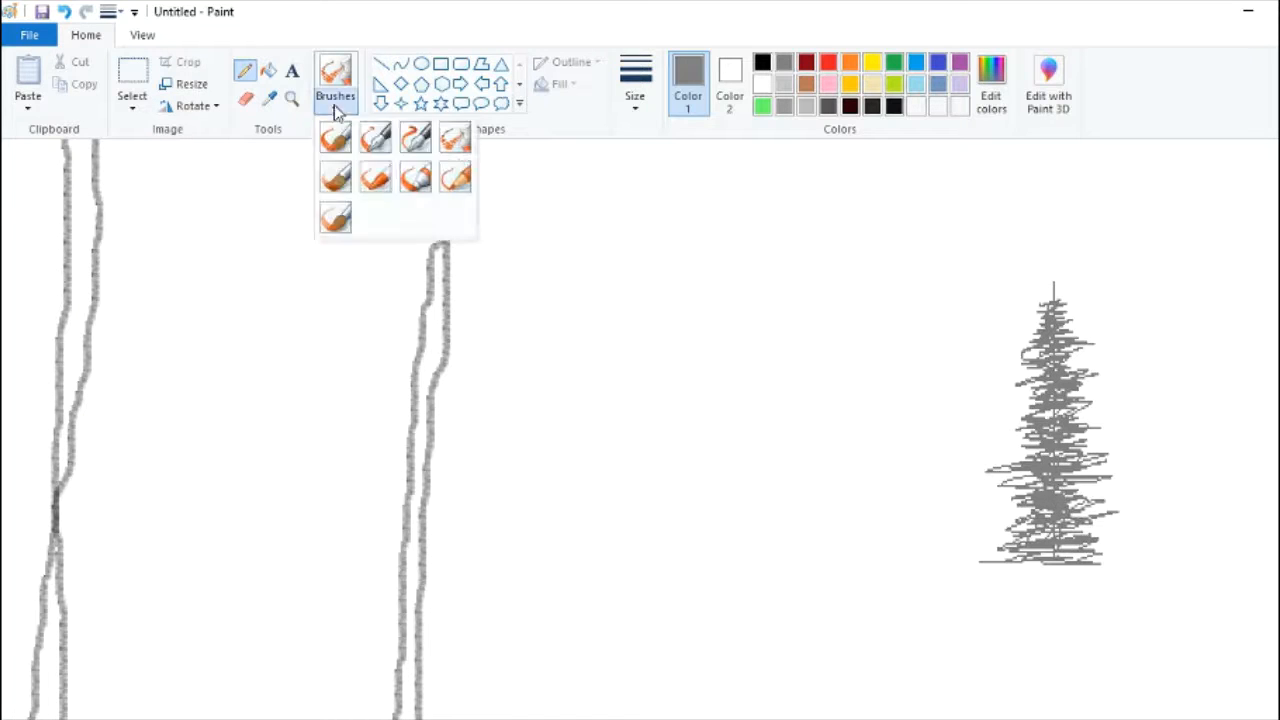
{"action": "left_click", "coordinate": [334, 134]}
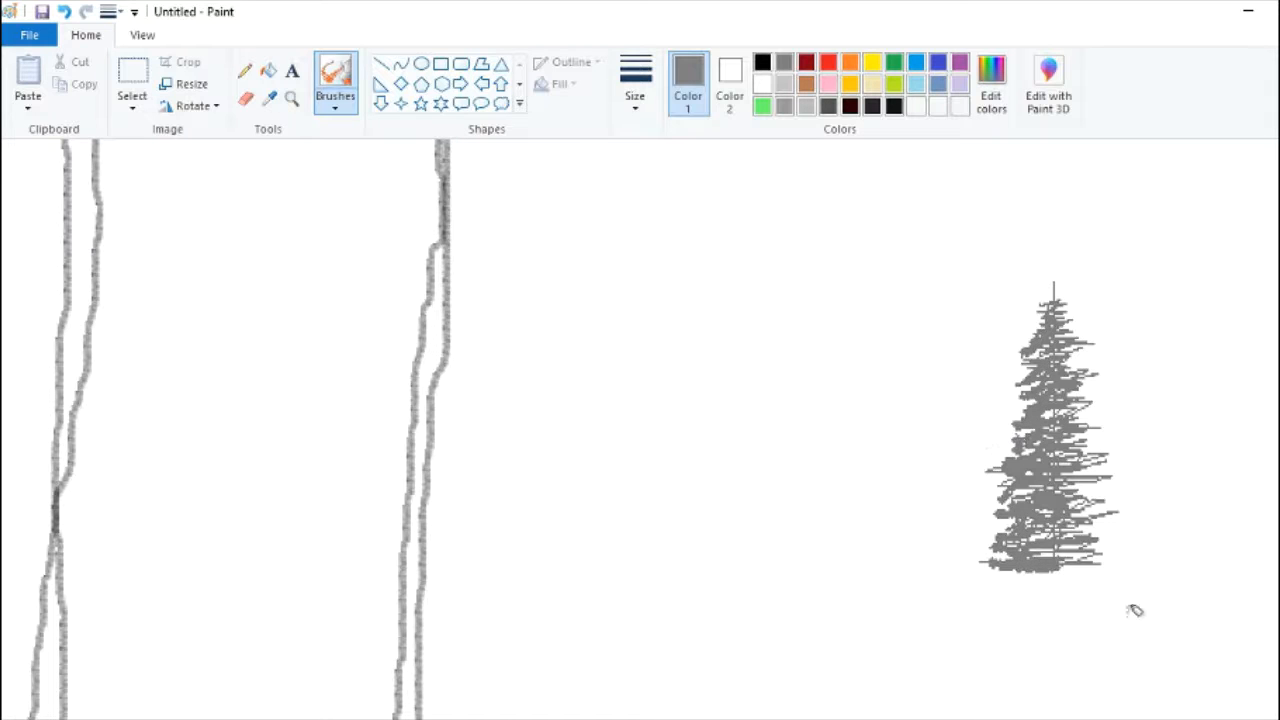
Step: Sample the left-hand cliff's near-black and spray it at the thickest size over the light patch on the right-hand grey rock
{"action": "scroll", "coordinate": [628, 502], "scroll_direction": "down", "scroll_amount": 3}
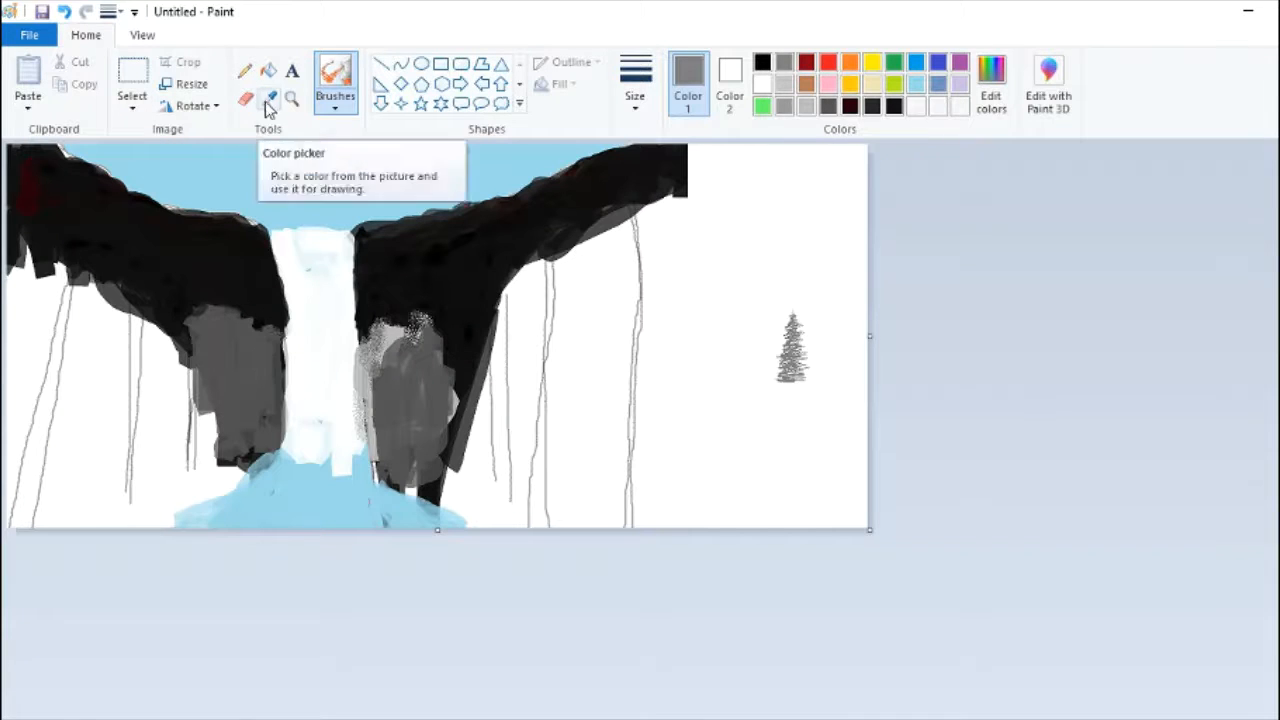
{"action": "left_click", "coordinate": [268, 99]}
{"action": "left_click", "coordinate": [262, 240]}
{"action": "left_click", "coordinate": [634, 96]}
{"action": "left_click", "coordinate": [651, 256]}
{"action": "left_click_drag", "start_coordinate": [376, 354], "coordinate": [404, 331]}
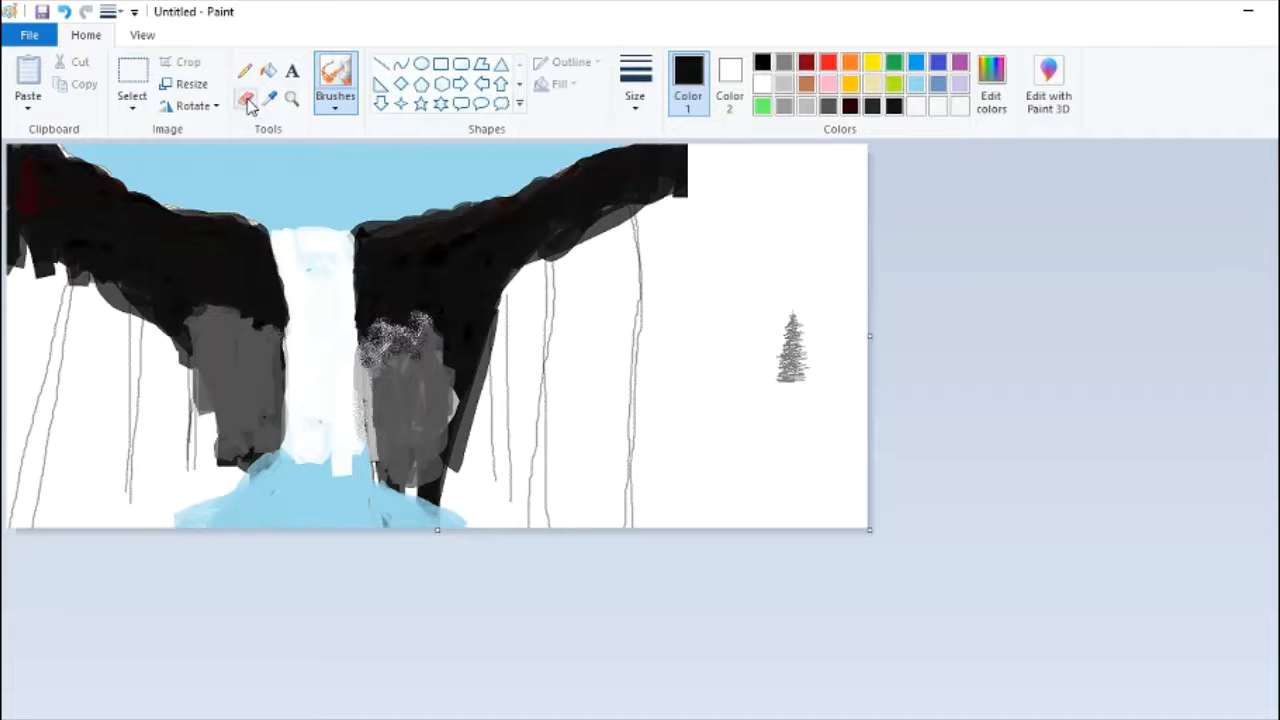
Step: Extend the near-black downward over the upper parts of both grey rocks with the oil brush
{"action": "left_click", "coordinate": [335, 96]}
{"action": "left_click", "coordinate": [338, 177]}
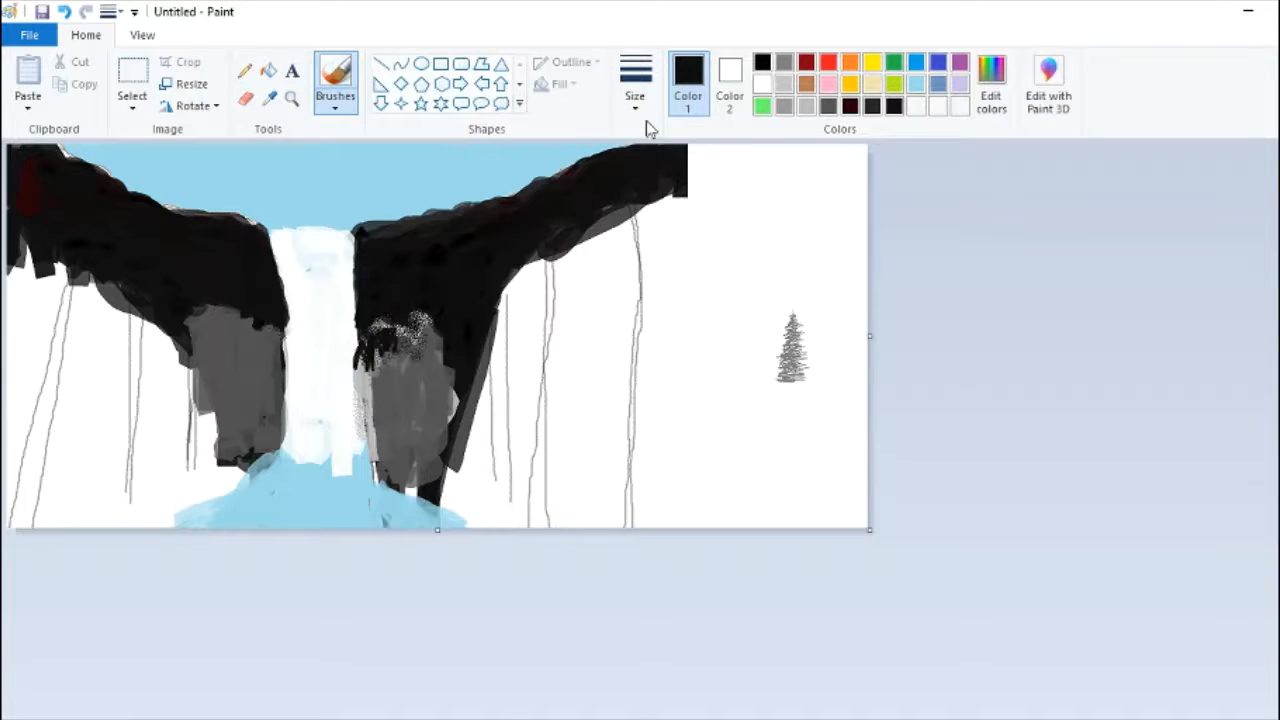
{"action": "mouse_move", "coordinate": [427, 373]}
{"action": "left_mouse_down"}
{"action": "mouse_move", "coordinate": [372, 345]}
{"action": "mouse_move", "coordinate": [427, 354]}
{"action": "left_mouse_up"}
{"action": "left_click_drag", "start_coordinate": [232, 312], "coordinate": [270, 336]}
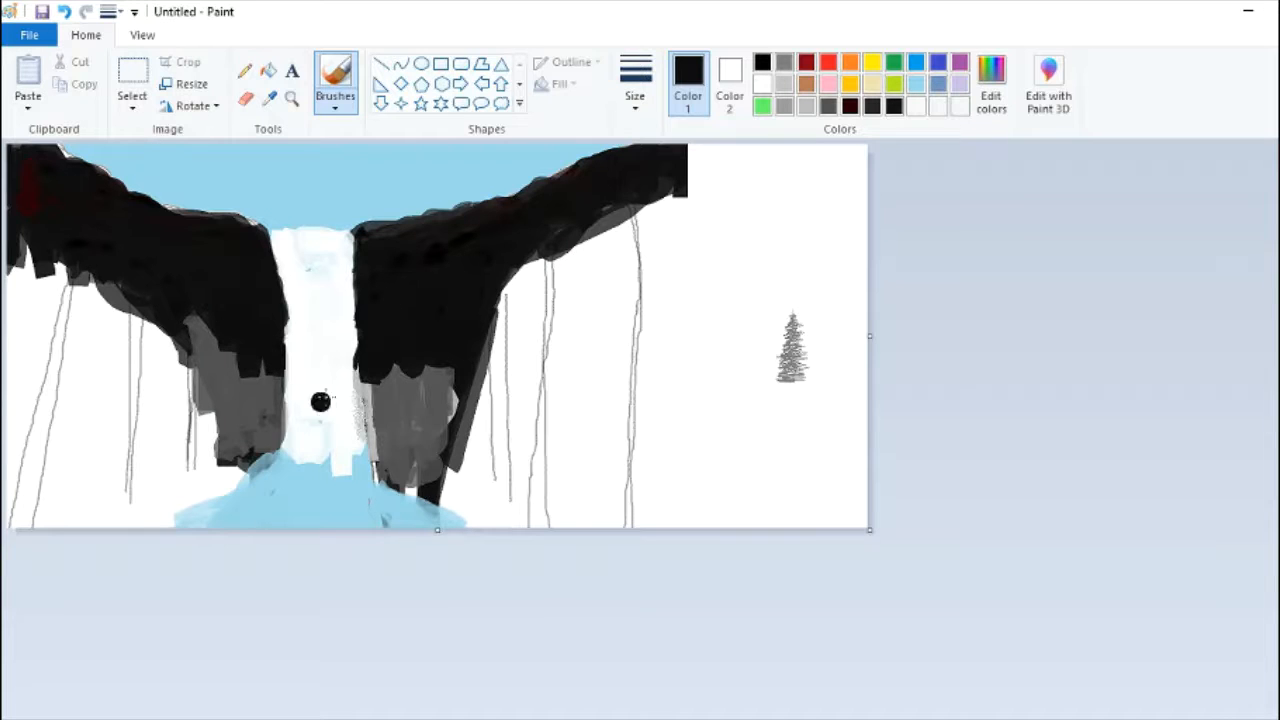
Step: Draw two straight diagonal lines from either side of the waterfall's base outward to the canvas's lower edge
{"action": "left_click", "coordinate": [380, 63]}
{"action": "left_click_drag", "start_coordinate": [254, 430], "coordinate": [112, 528]}
{"action": "left_click_drag", "start_coordinate": [360, 421], "coordinate": [543, 538]}
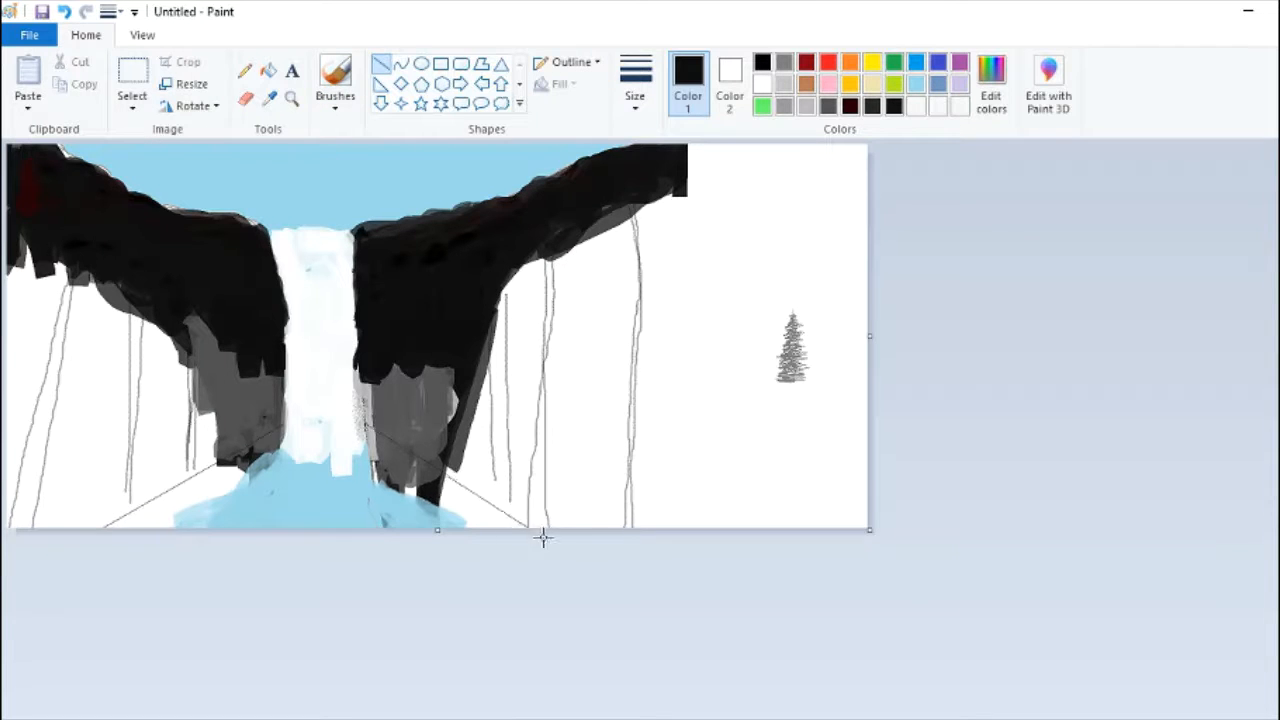
Step: Copy the grey pine and place transparent copies of it as a cluster just right of the waterfall's base
{"action": "left_click", "coordinate": [132, 72]}
{"action": "left_click_drag", "start_coordinate": [769, 297], "coordinate": [833, 399]}
{"action": "left_click", "coordinate": [80, 84]}
{"action": "left_click", "coordinate": [132, 106]}
{"action": "left_click", "coordinate": [186, 289]}
{"action": "left_click", "coordinate": [28, 75]}
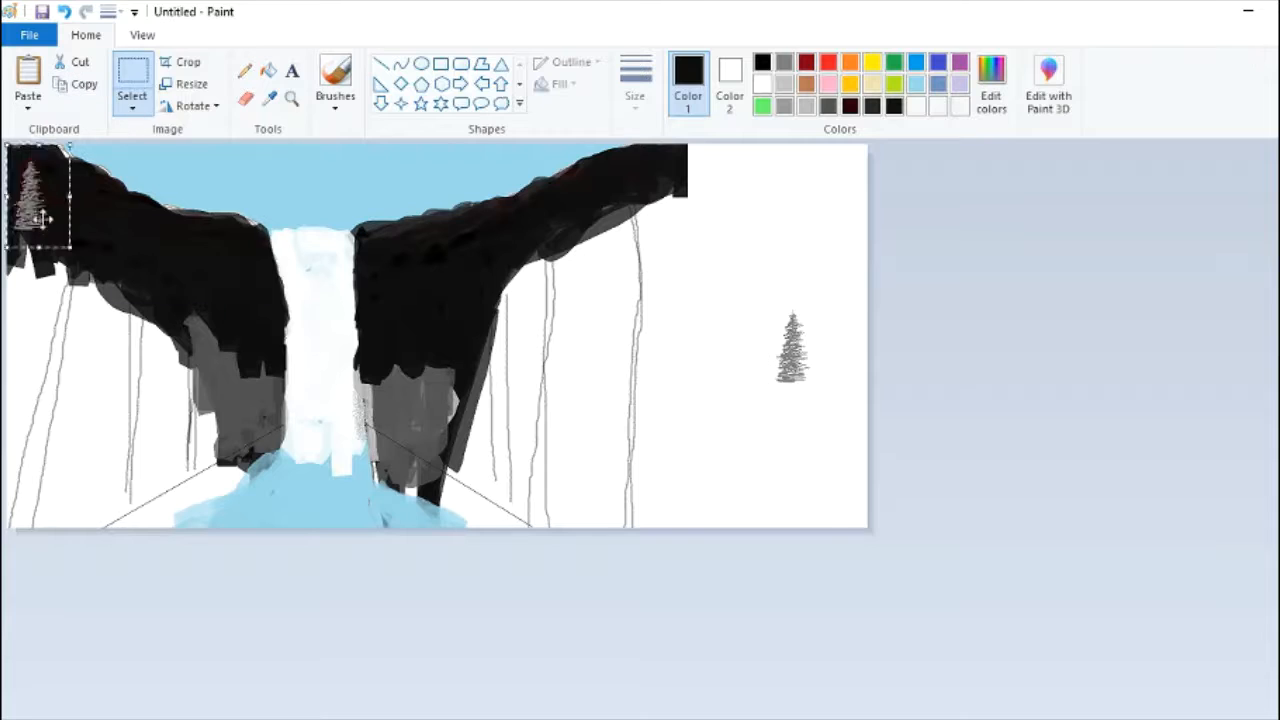
{"action": "left_click_drag", "start_coordinate": [42, 216], "coordinate": [384, 379]}
{"action": "mouse_move", "coordinate": [384, 379]}
{"action": "left_mouse_down"}
{"action": "mouse_move", "coordinate": [340, 404]}
{"action": "mouse_move", "coordinate": [396, 376]}
{"action": "left_mouse_up"}
{"action": "key", "text": "ctrl+v"}
{"action": "left_click_drag", "start_coordinate": [60, 197], "coordinate": [372, 378]}
Step: Copy the pine again, flip it horizontally and build a matching tree cluster just left of the waterfall's base
{"action": "left_click_drag", "start_coordinate": [769, 295], "coordinate": [820, 394]}
{"action": "key", "text": "ctrl+c"}
{"action": "key", "text": "ctrl+v"}
{"action": "left_click", "coordinate": [190, 106]}
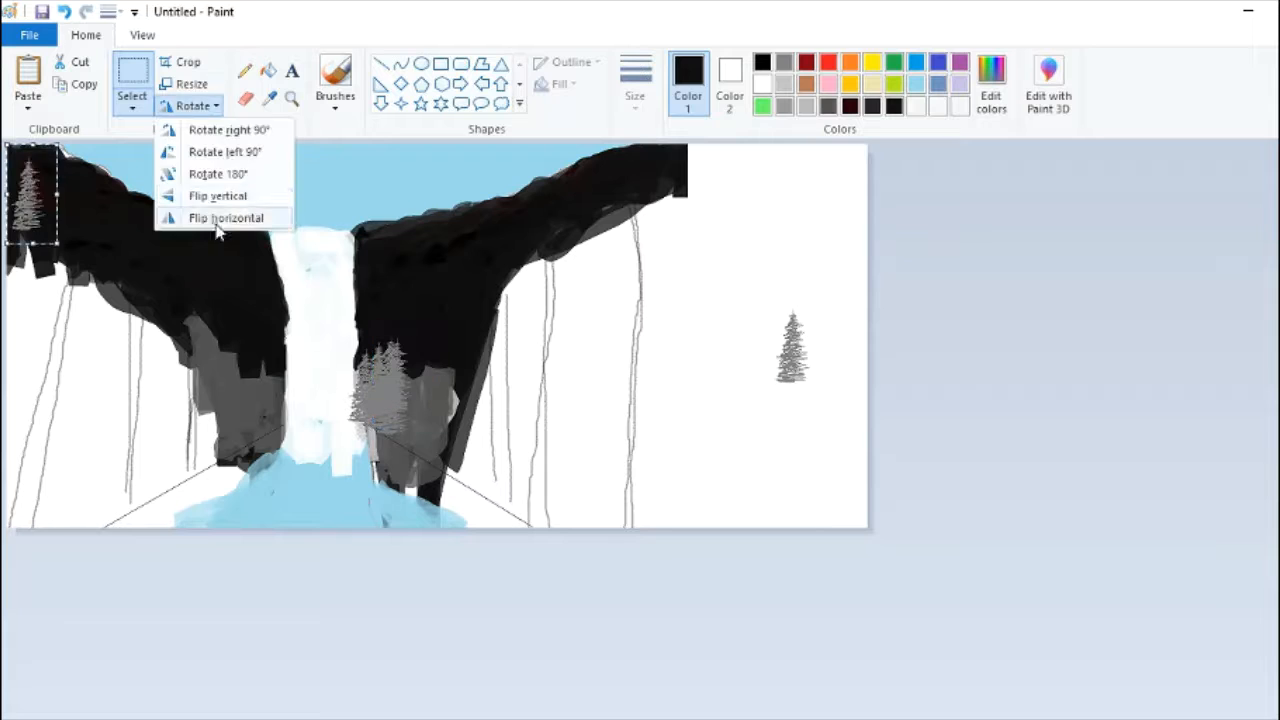
{"action": "left_click", "coordinate": [214, 220]}
{"action": "left_click_drag", "start_coordinate": [30, 195], "coordinate": [259, 406]}
{"action": "key", "text": "ctrl+v"}
{"action": "key", "text": "ctrl+v"}
{"action": "key", "text": "ctrl+v"}
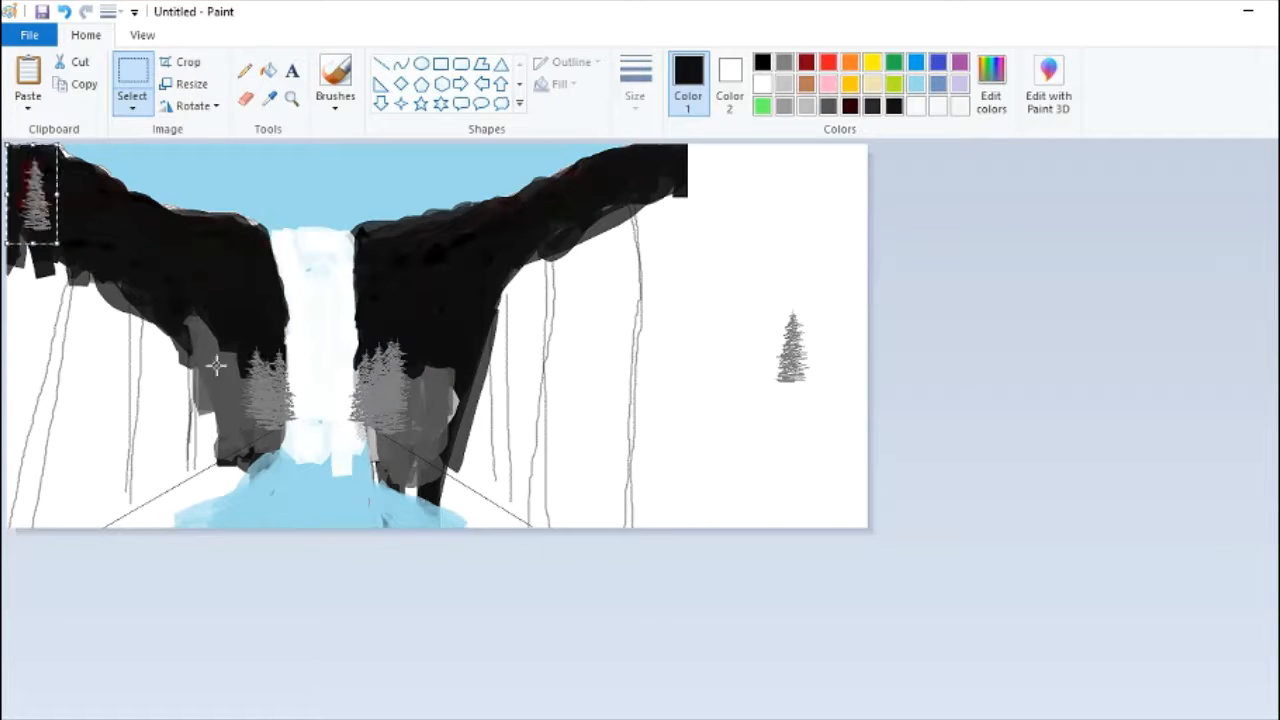
{"action": "left_click_drag", "start_coordinate": [29, 216], "coordinate": [265, 399]}
{"action": "key", "text": "ctrl+v"}
{"action": "left_click_drag", "start_coordinate": [29, 216], "coordinate": [257, 426]}
Step: Sample the original pine's grey, mix a darker grey from it and fill the pine with that colour
{"action": "left_click", "coordinate": [292, 99]}
{"action": "left_click", "coordinate": [790, 298]}
{"action": "double_click", "coordinate": [1183, 531]}
{"action": "left_click", "coordinate": [268, 71]}
{"action": "left_click", "coordinate": [991, 85]}
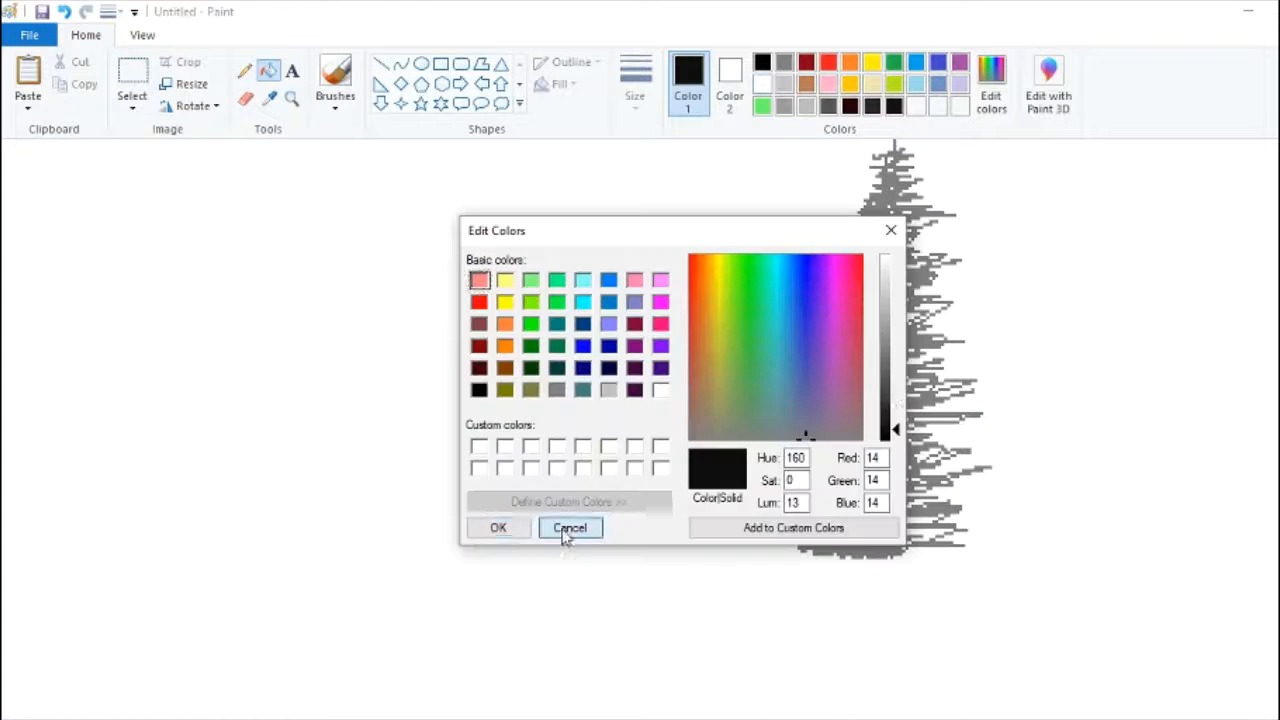
{"action": "left_click", "coordinate": [563, 537]}
{"action": "left_click", "coordinate": [269, 98]}
{"action": "left_click", "coordinate": [880, 350]}
{"action": "left_click", "coordinate": [978, 105]}
{"action": "left_click", "coordinate": [888, 371]}
{"action": "left_click", "coordinate": [497, 535]}
{"action": "left_click", "coordinate": [880, 450]}
Step: Shift the darkened pine slightly, copy it and place a transparent copy over the tree cluster right of the waterfall
{"action": "scroll", "coordinate": [1126, 651], "scroll_direction": "down", "scroll_amount": 2}
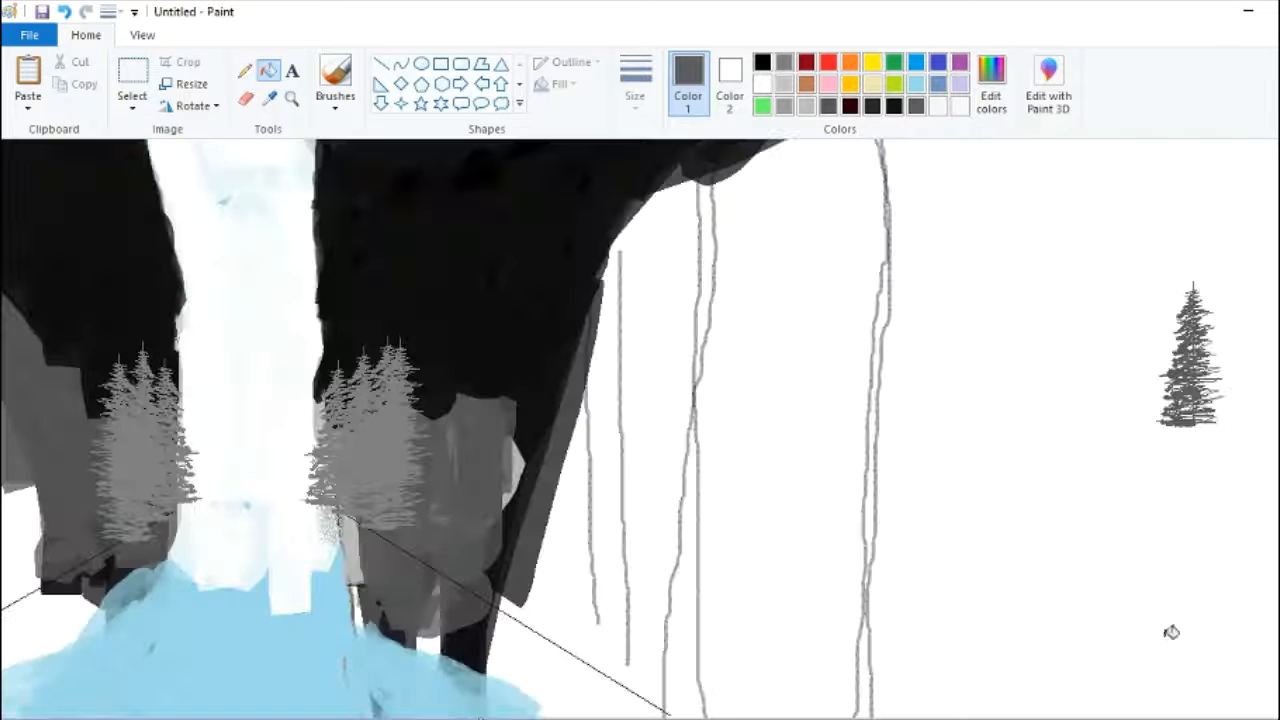
{"action": "left_click", "coordinate": [132, 75]}
{"action": "left_click_drag", "start_coordinate": [1130, 251], "coordinate": [1258, 459]}
{"action": "left_click_drag", "start_coordinate": [1258, 459], "coordinate": [1206, 507]}
{"action": "key", "text": "ctrl+c"}
{"action": "key", "text": "ctrl+v"}
{"action": "left_click_drag", "start_coordinate": [74, 275], "coordinate": [375, 431]}
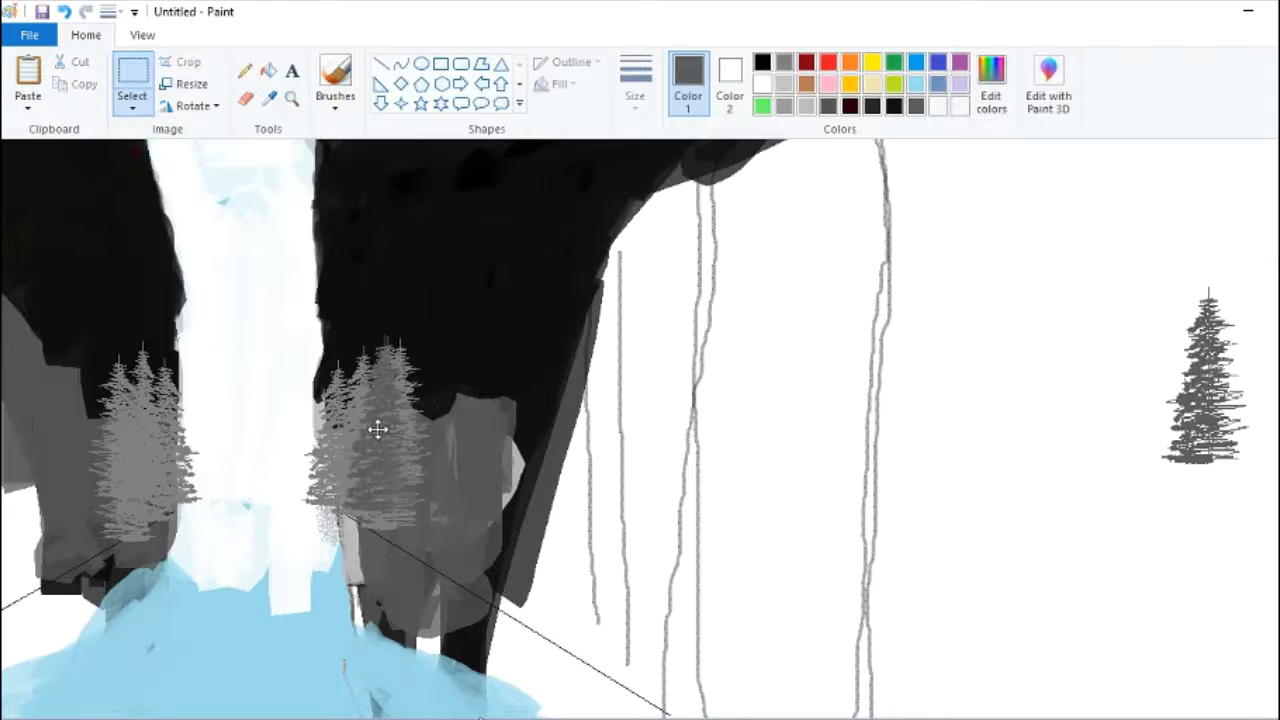
Step: Place more dark grey pine copies stepping upward and outward along the right-hand tree cluster
{"action": "key", "text": "ctrl+v"}
{"action": "left_click_drag", "start_coordinate": [72, 300], "coordinate": [400, 430]}
{"action": "key", "text": "ctrl+v"}
{"action": "left_click_drag", "start_coordinate": [74, 300], "coordinate": [440, 405]}
{"action": "key", "text": "ctrl+v"}
{"action": "left_click_drag", "start_coordinate": [66, 277], "coordinate": [417, 400]}
{"action": "key", "text": "ctrl+v"}
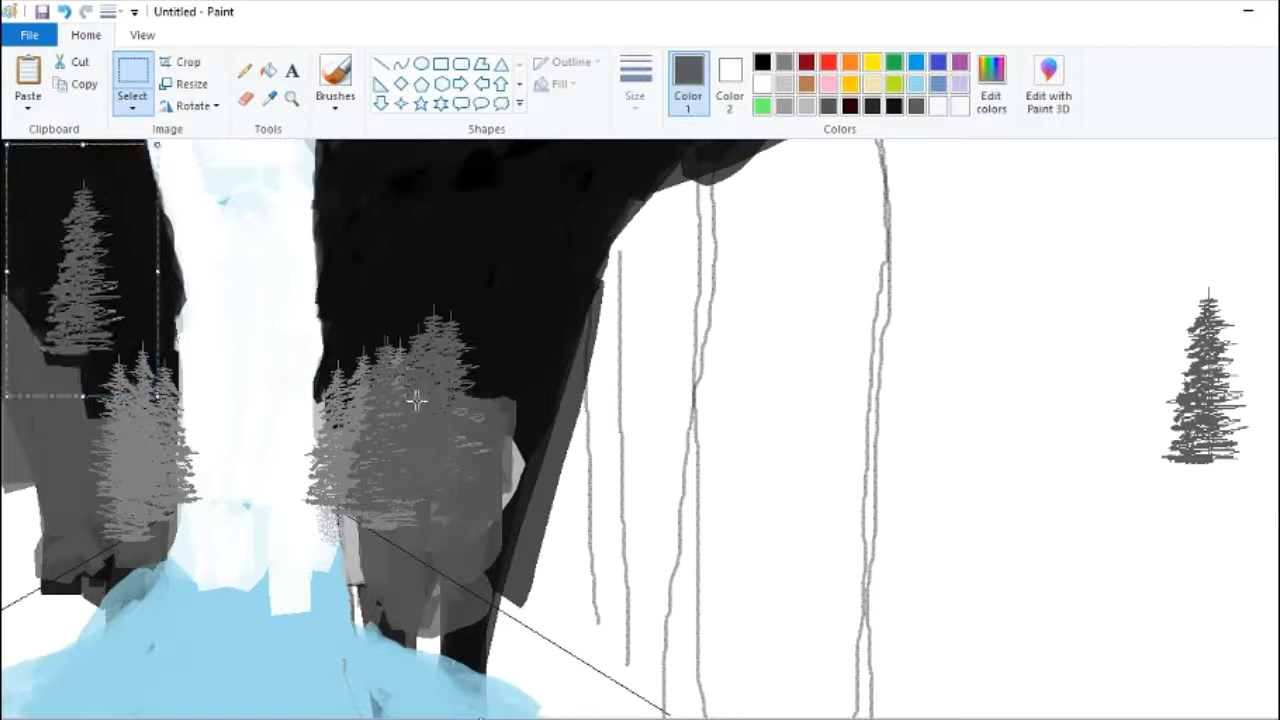
{"action": "key", "text": "ctrl+v"}
{"action": "left_click_drag", "start_coordinate": [75, 300], "coordinate": [437, 391]}
{"action": "key", "text": "ctrl+v"}
Step: Place dark grey pine copies over the tree cluster left of the waterfall, rising toward the outer side
{"action": "key", "text": "ctrl+v"}
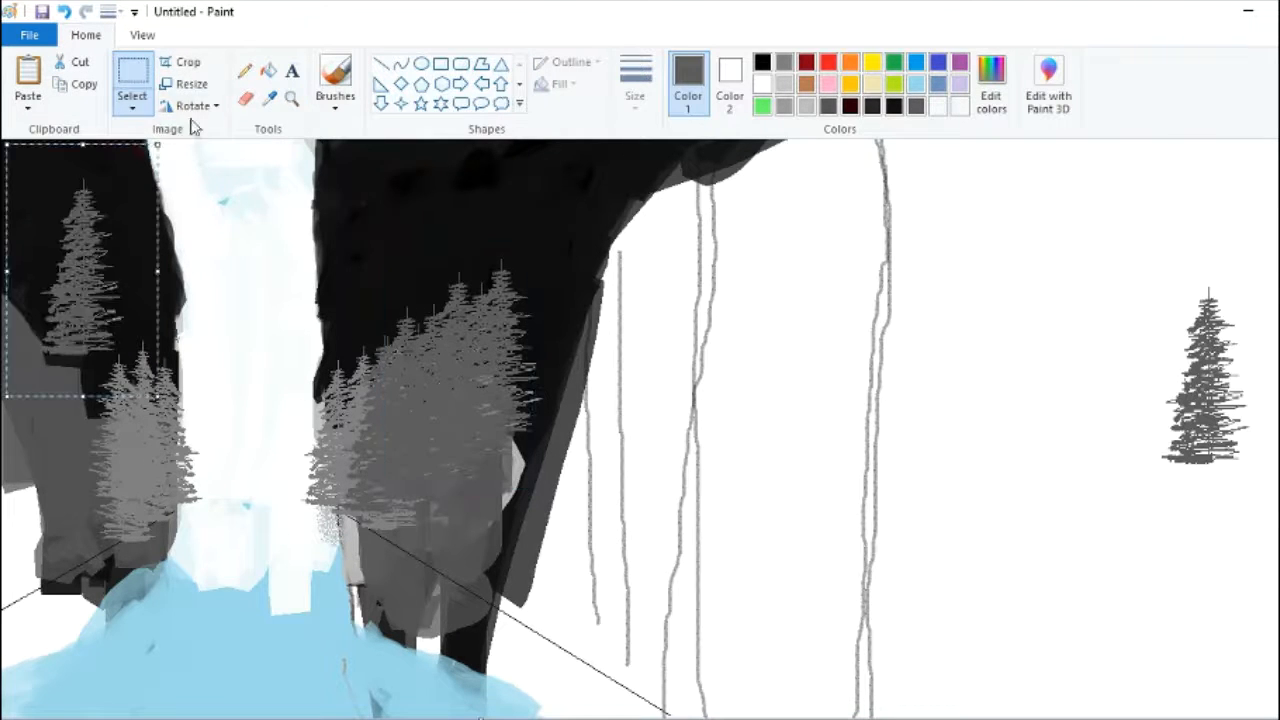
{"action": "left_click_drag", "start_coordinate": [80, 300], "coordinate": [102, 451]}
{"action": "key", "text": "ctrl+v"}
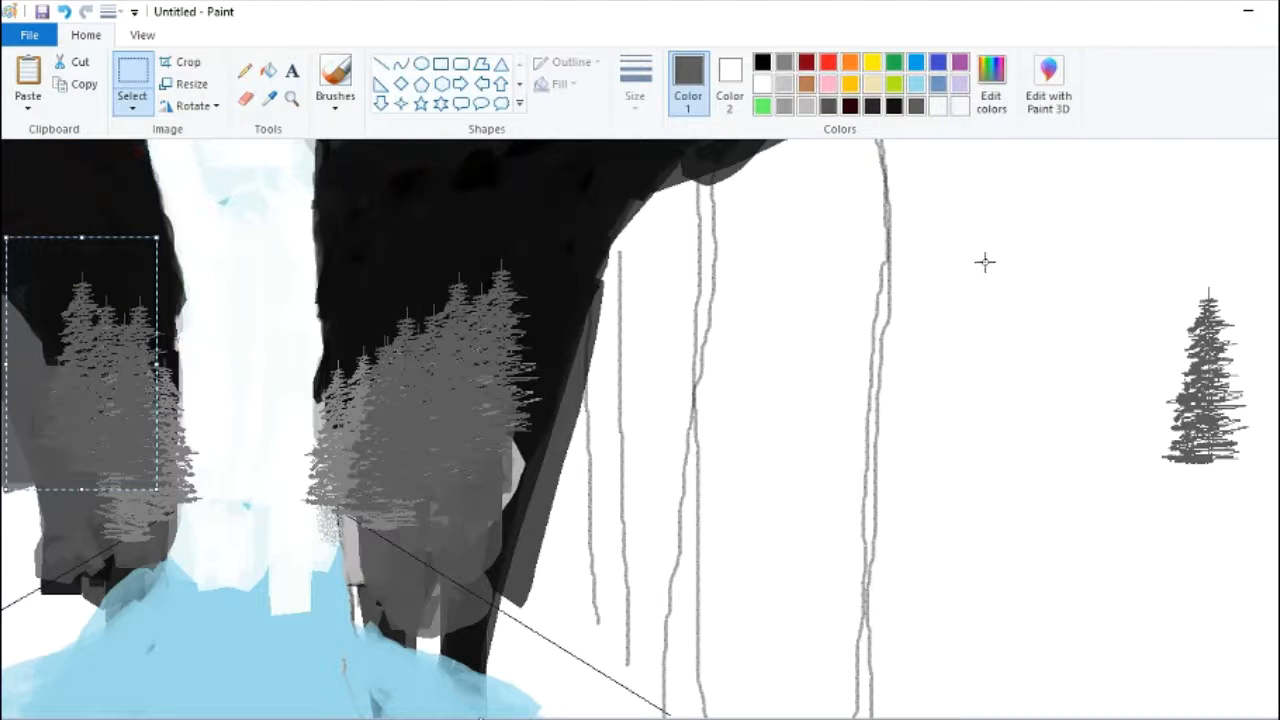
Step: Mix a pale green custom colour and scribble it over the left half of the original pine with the Pencil
{"action": "left_click", "coordinate": [991, 85]}
{"action": "left_click", "coordinate": [527, 362]}
{"action": "left_click", "coordinate": [888, 278]}
{"action": "left_click", "coordinate": [494, 526]}
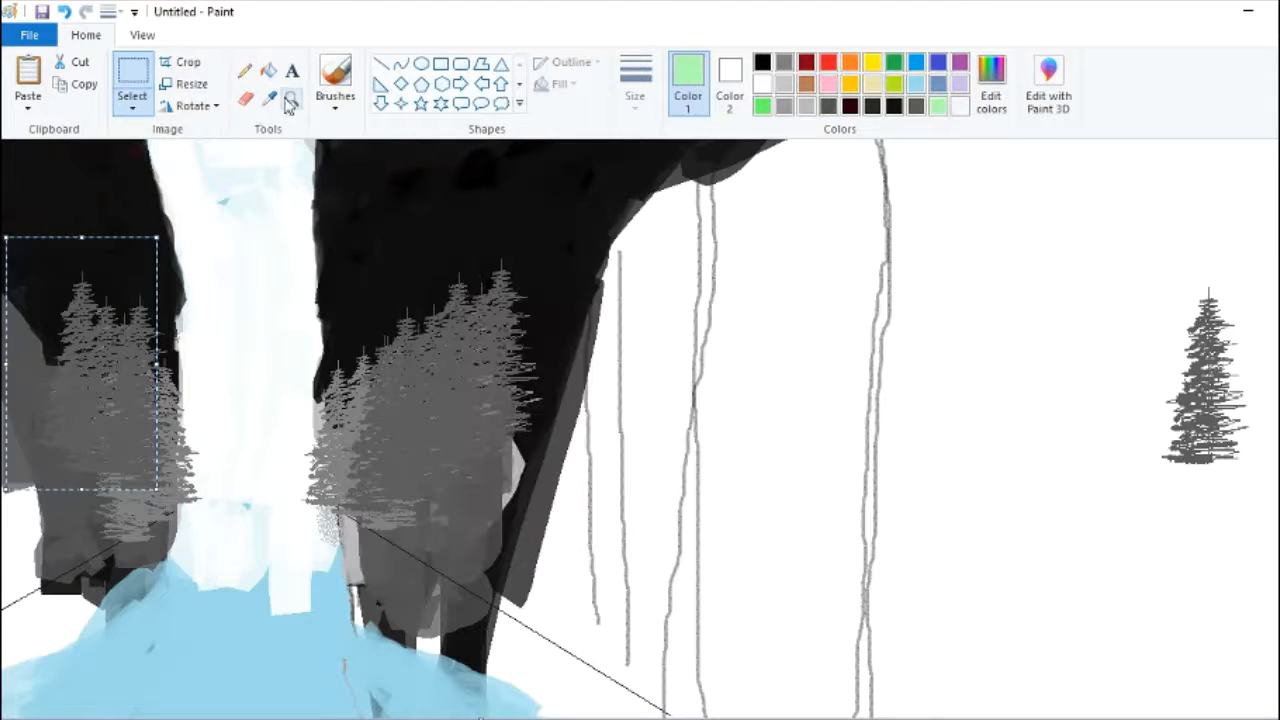
{"action": "left_click", "coordinate": [289, 99]}
{"action": "left_click", "coordinate": [1200, 376]}
{"action": "left_click", "coordinate": [245, 71]}
{"action": "left_click_drag", "start_coordinate": [1012, 586], "coordinate": [1032, 582]}
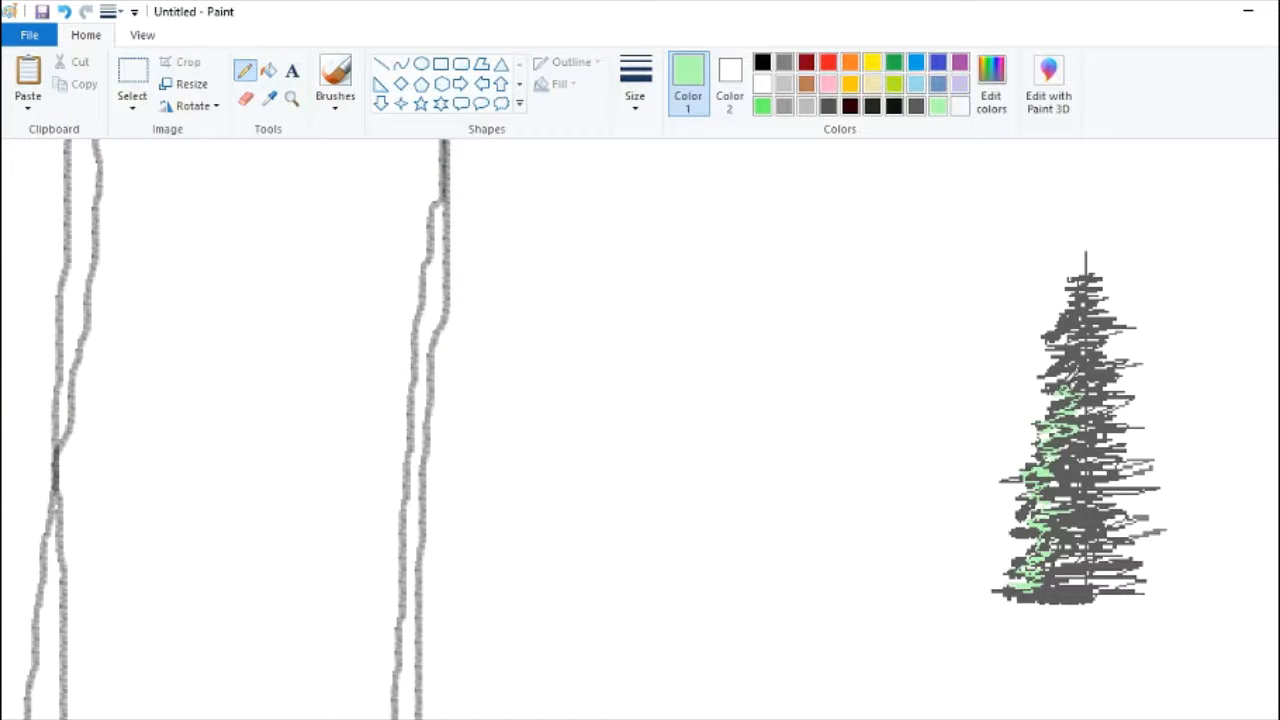
{"action": "key", "text": "ctrl+z"}
{"action": "mouse_move", "coordinate": [1076, 282]}
{"action": "left_mouse_down"}
{"action": "mouse_move", "coordinate": [1040, 530]}
{"action": "mouse_move", "coordinate": [1072, 384]}
{"action": "mouse_move", "coordinate": [1072, 572]}
{"action": "left_mouse_up"}
Step: Dab pale green foliage down the original pine's left side with the airbrush at a small size
{"action": "left_click", "coordinate": [335, 98]}
{"action": "left_click", "coordinate": [446, 150]}
{"action": "left_click", "coordinate": [635, 95]}
{"action": "left_click", "coordinate": [680, 188]}
{"action": "left_click_drag", "start_coordinate": [1038, 382], "coordinate": [1070, 380]}
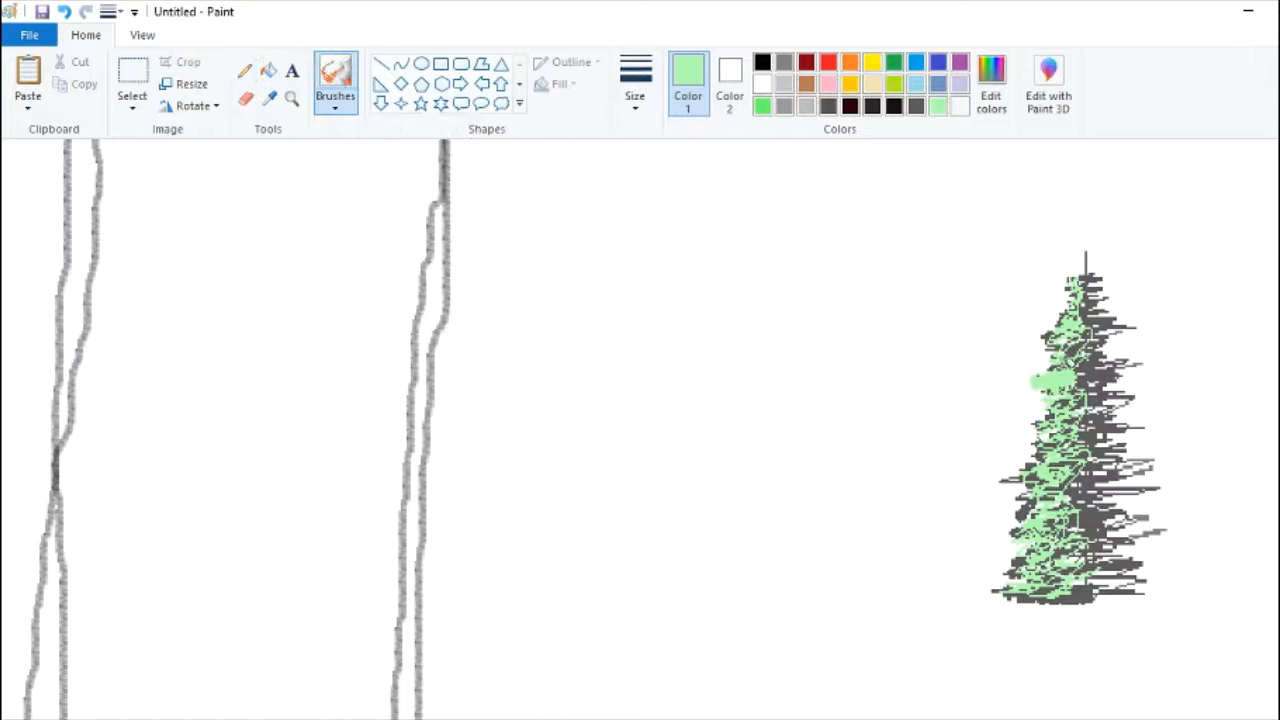
{"action": "left_click_drag", "start_coordinate": [1026, 492], "coordinate": [1040, 604]}
Step: Mix a slightly deeper light green and dab it over the pale foliage on the original pine's left side
{"action": "left_click", "coordinate": [993, 110]}
{"action": "left_click", "coordinate": [894, 420]}
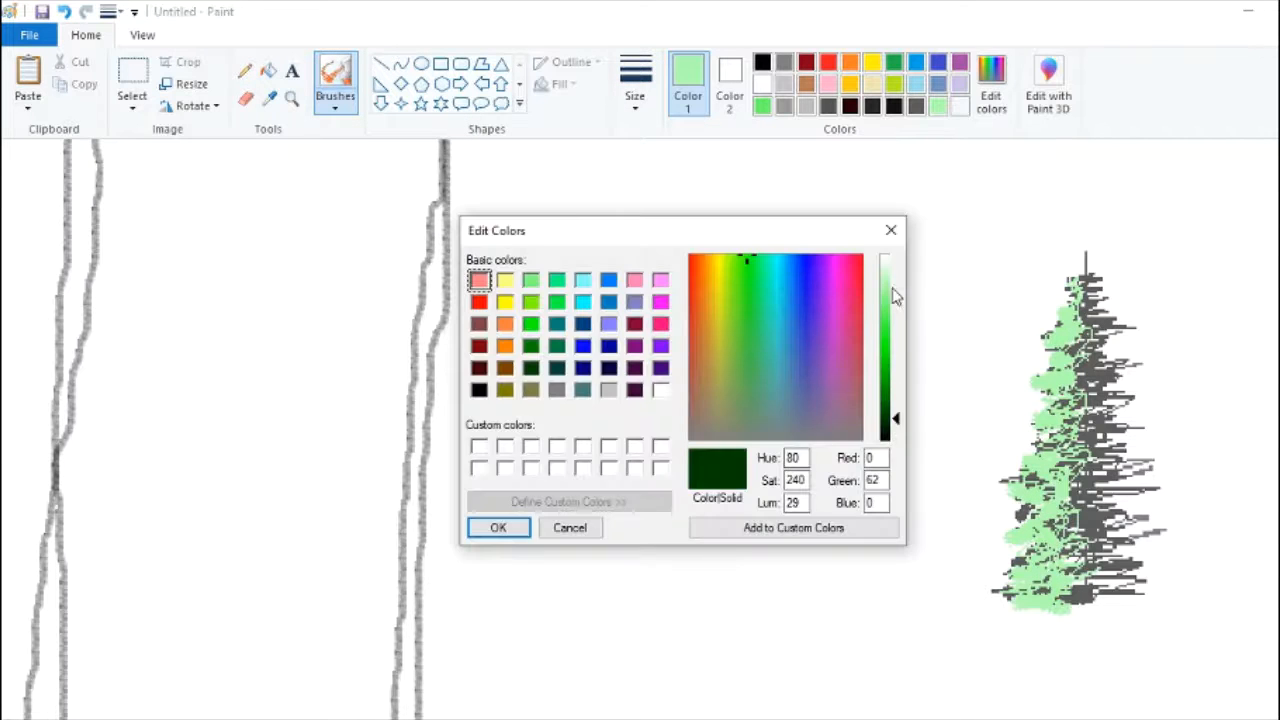
{"action": "left_click", "coordinate": [894, 294]}
{"action": "left_click", "coordinate": [497, 526]}
{"action": "left_click", "coordinate": [635, 95]}
{"action": "left_click", "coordinate": [680, 188]}
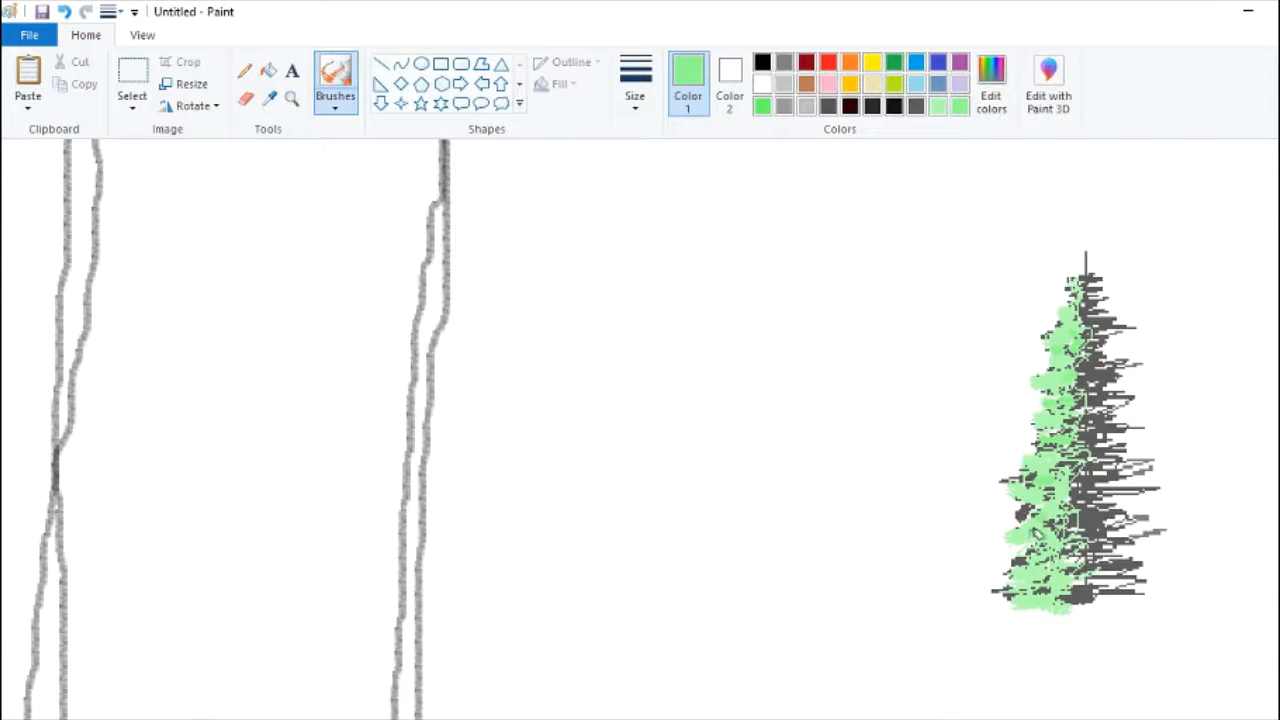
Step: Copy the green-highlighted pine and place a transparent copy at the front of the right-hand tree cluster
{"action": "key", "text": "ctrl+Page_Down"}
{"action": "left_click", "coordinate": [130, 82]}
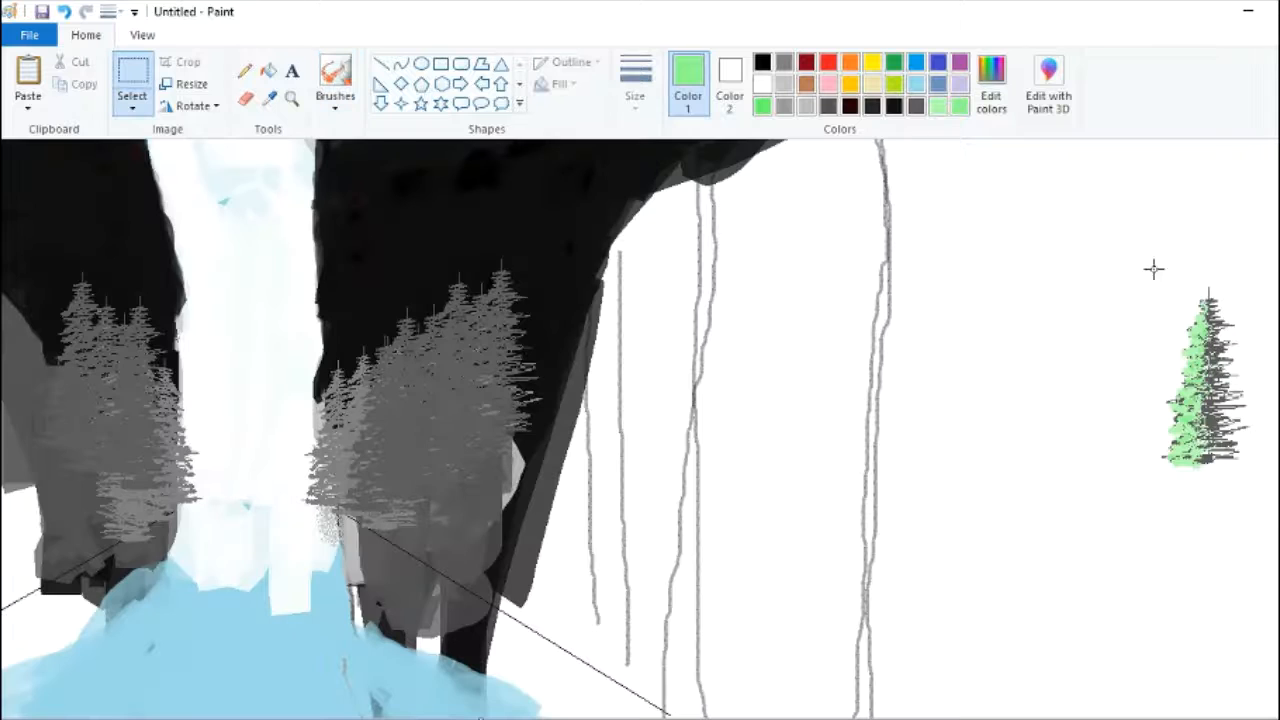
{"action": "left_click_drag", "start_coordinate": [1154, 270], "coordinate": [1269, 489]}
{"action": "key", "text": "ctrl+c"}
{"action": "key", "text": "ctrl+v"}
{"action": "left_click_drag", "start_coordinate": [53, 293], "coordinate": [371, 459]}
{"action": "mouse_move", "coordinate": [385, 453]}
{"action": "left_mouse_down"}
{"action": "mouse_move", "coordinate": [370, 453]}
{"action": "mouse_move", "coordinate": [388, 448]}
{"action": "left_mouse_up"}
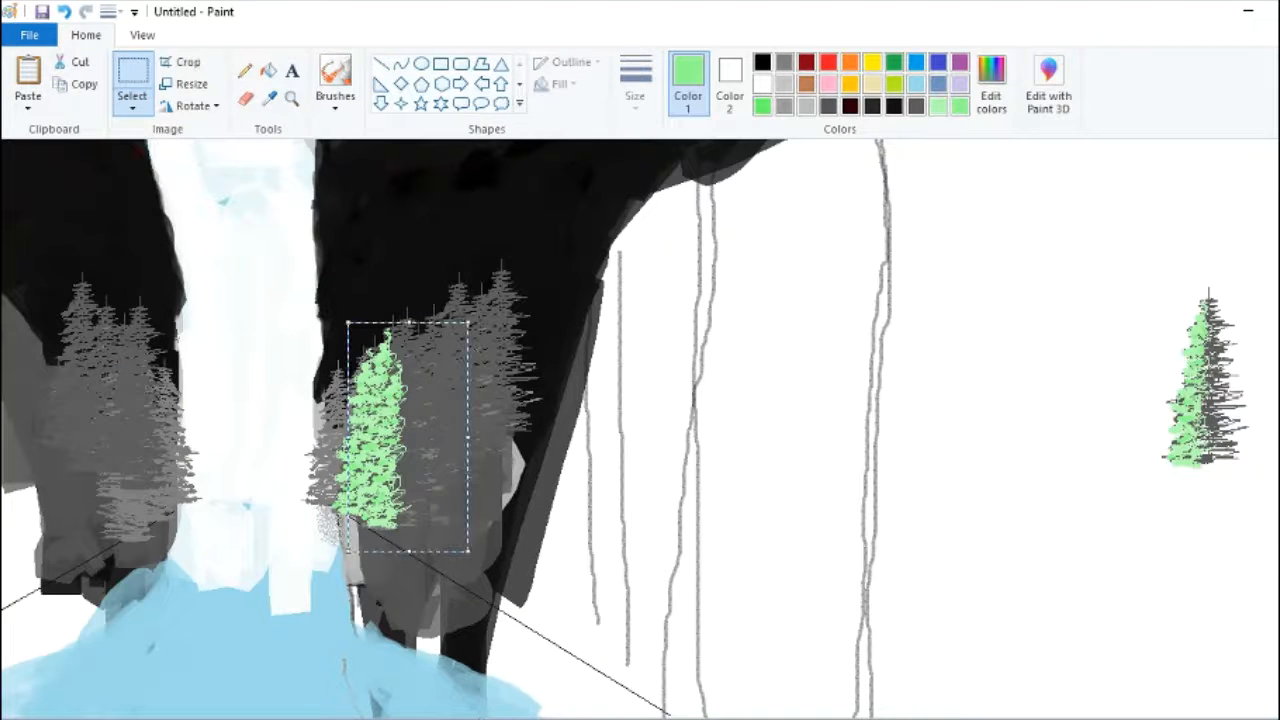
Step: Mix a bright green custom colour and pencil it along the outer left edge of the original pine's foliage
{"action": "left_click", "coordinate": [991, 100]}
{"action": "left_click_drag", "start_coordinate": [894, 297], "coordinate": [894, 349]}
{"action": "left_click", "coordinate": [498, 527]}
{"action": "left_click", "coordinate": [291, 98]}
{"action": "left_click", "coordinate": [1187, 365]}
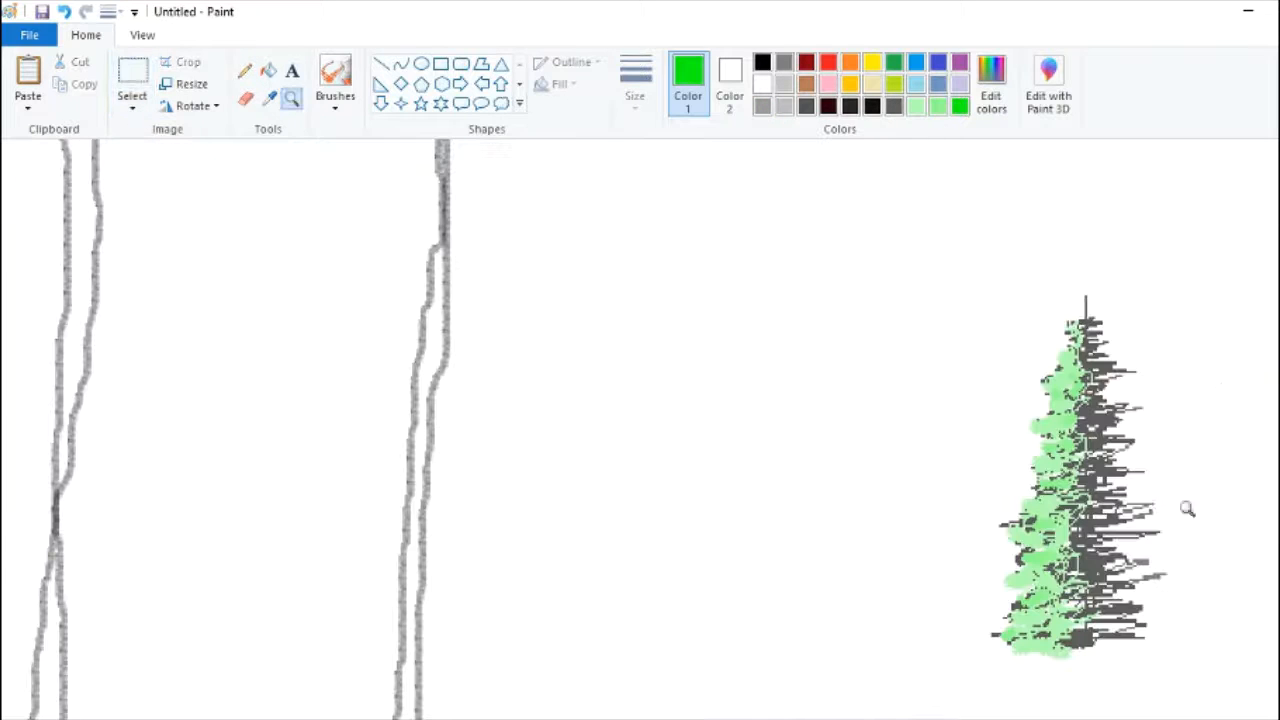
{"action": "left_click", "coordinate": [245, 70]}
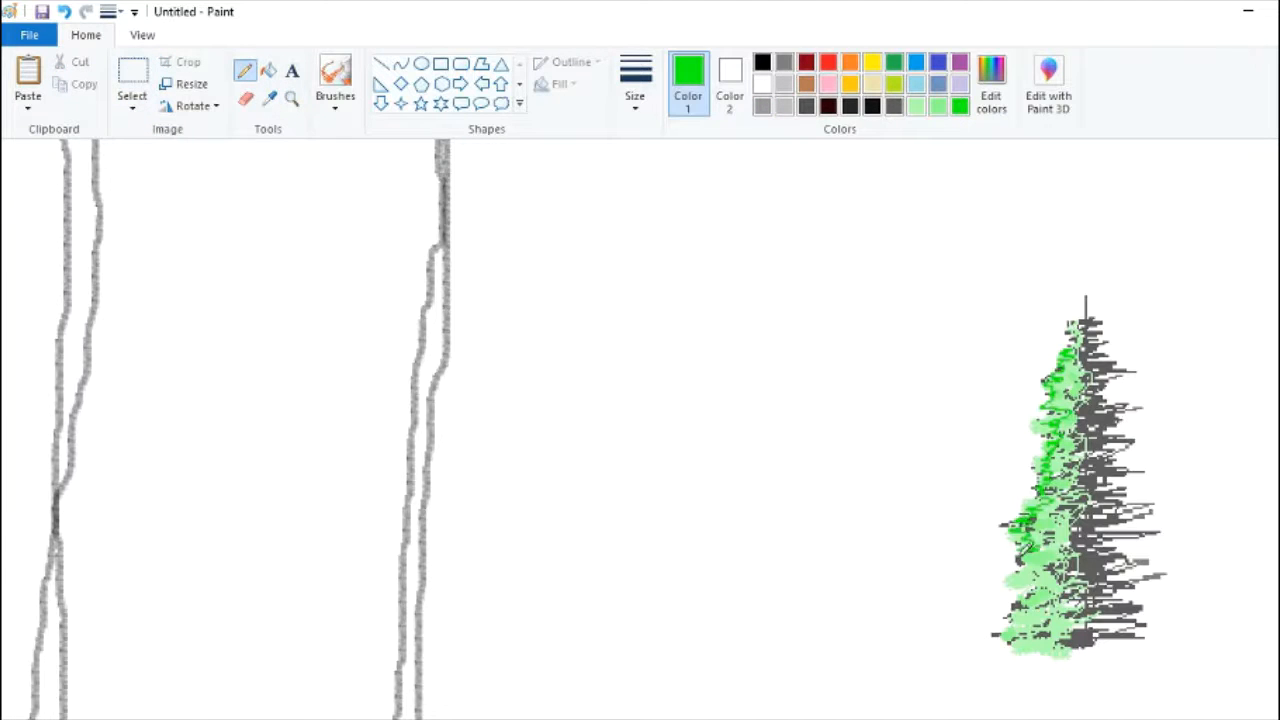
{"action": "left_click", "coordinate": [291, 98]}
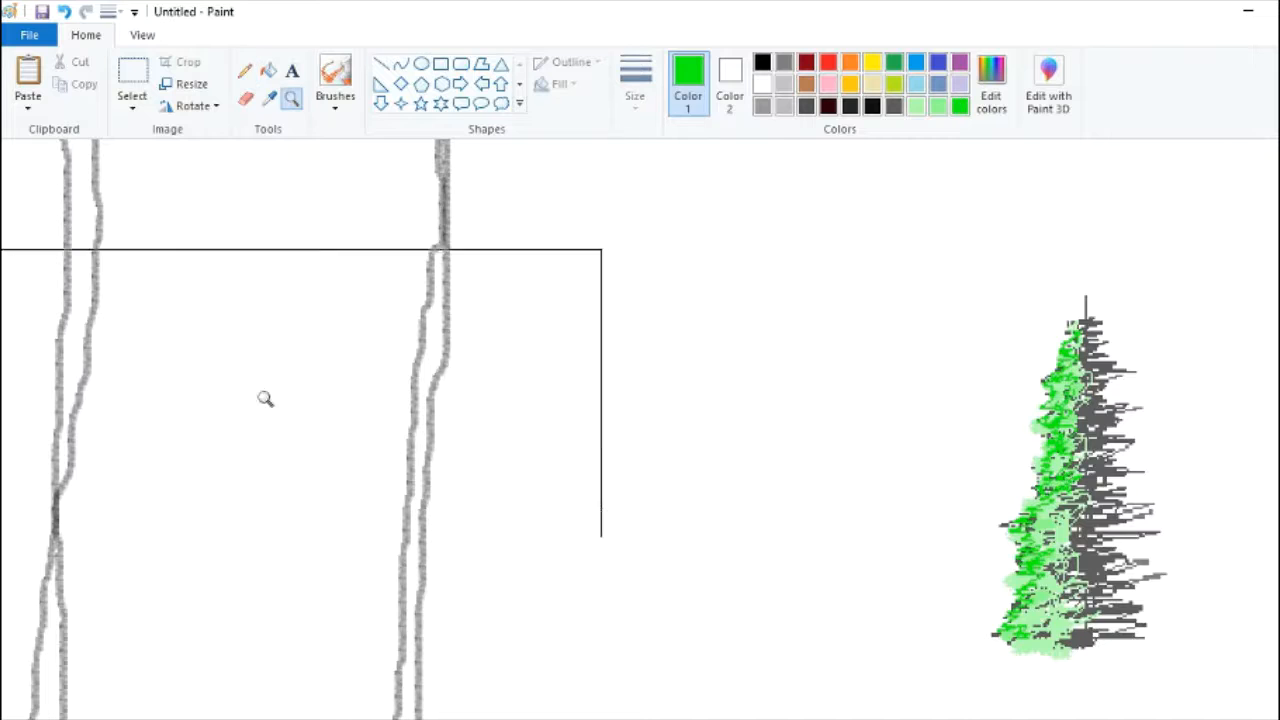
Step: Copy the bright green-edged pine and place two copies at the front of the right-hand tree cluster
{"action": "right_click", "coordinate": [263, 397]}
{"action": "left_click", "coordinate": [132, 80]}
{"action": "left_click_drag", "start_coordinate": [1156, 247], "coordinate": [1264, 491]}
{"action": "key", "text": "ctrl+c"}
{"action": "key", "text": "ctrl+v"}
{"action": "left_click_drag", "start_coordinate": [58, 300], "coordinate": [383, 440]}
{"action": "key", "text": "ctrl+v"}
{"action": "left_click_drag", "start_coordinate": [69, 330], "coordinate": [414, 463]}
Step: Flip a copy of the bright green pine horizontally and place two mirrored copies in the left-hand tree cluster
{"action": "key", "text": "ctrl+v"}
{"action": "left_click", "coordinate": [196, 105]}
{"action": "left_click", "coordinate": [213, 215]}
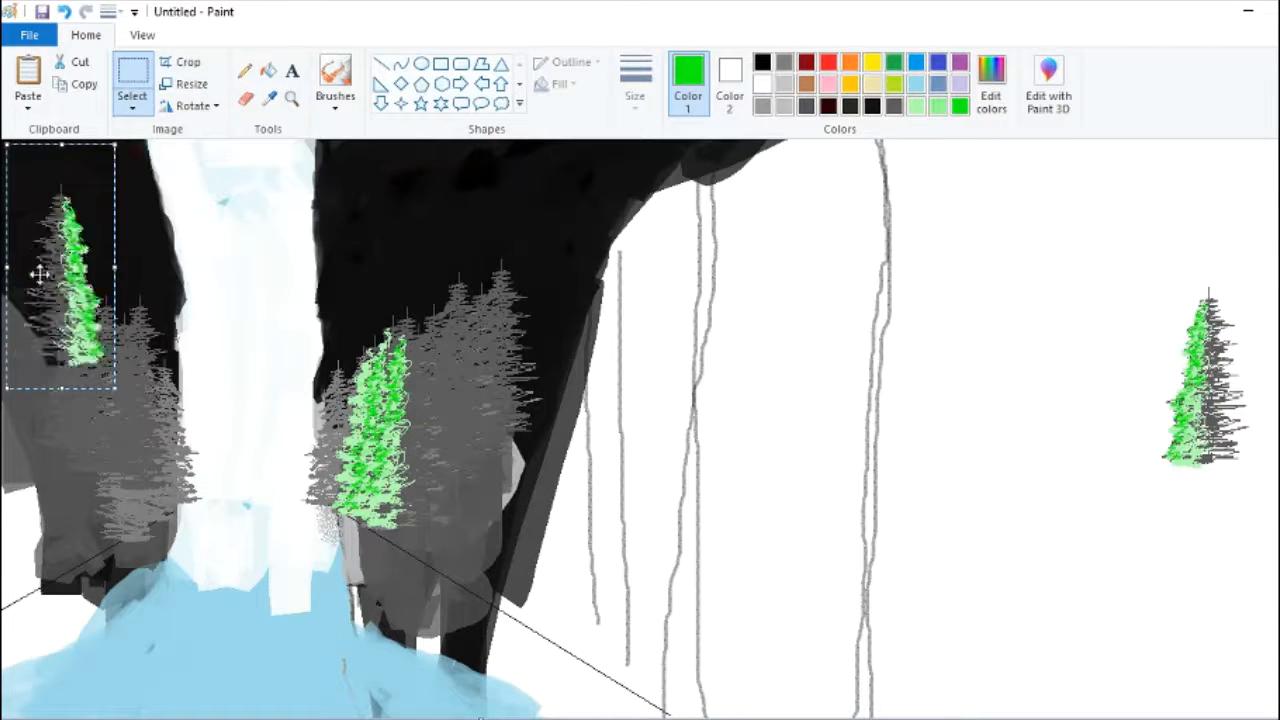
{"action": "left_click_drag", "start_coordinate": [53, 276], "coordinate": [119, 420]}
{"action": "key", "text": "ctrl+c"}
{"action": "key", "text": "ctrl+v"}
{"action": "left_click_drag", "start_coordinate": [80, 305], "coordinate": [115, 440]}
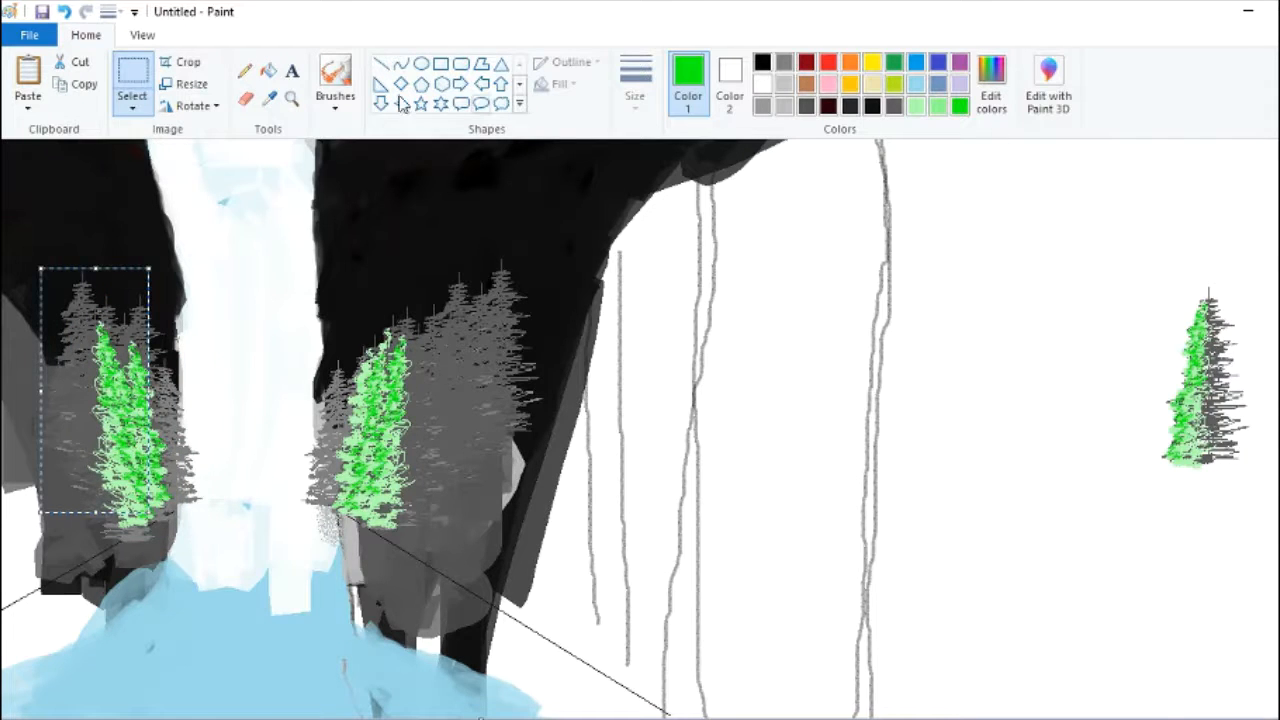
Step: Mix a darker green and pencil shading through the middle of the green pines in both clusters
{"action": "left_click", "coordinate": [292, 98]}
{"action": "left_click", "coordinate": [250, 436]}
{"action": "left_click", "coordinate": [245, 72]}
{"action": "left_click", "coordinate": [994, 102]}
{"action": "left_click", "coordinate": [884, 332]}
{"action": "key", "text": "Return"}
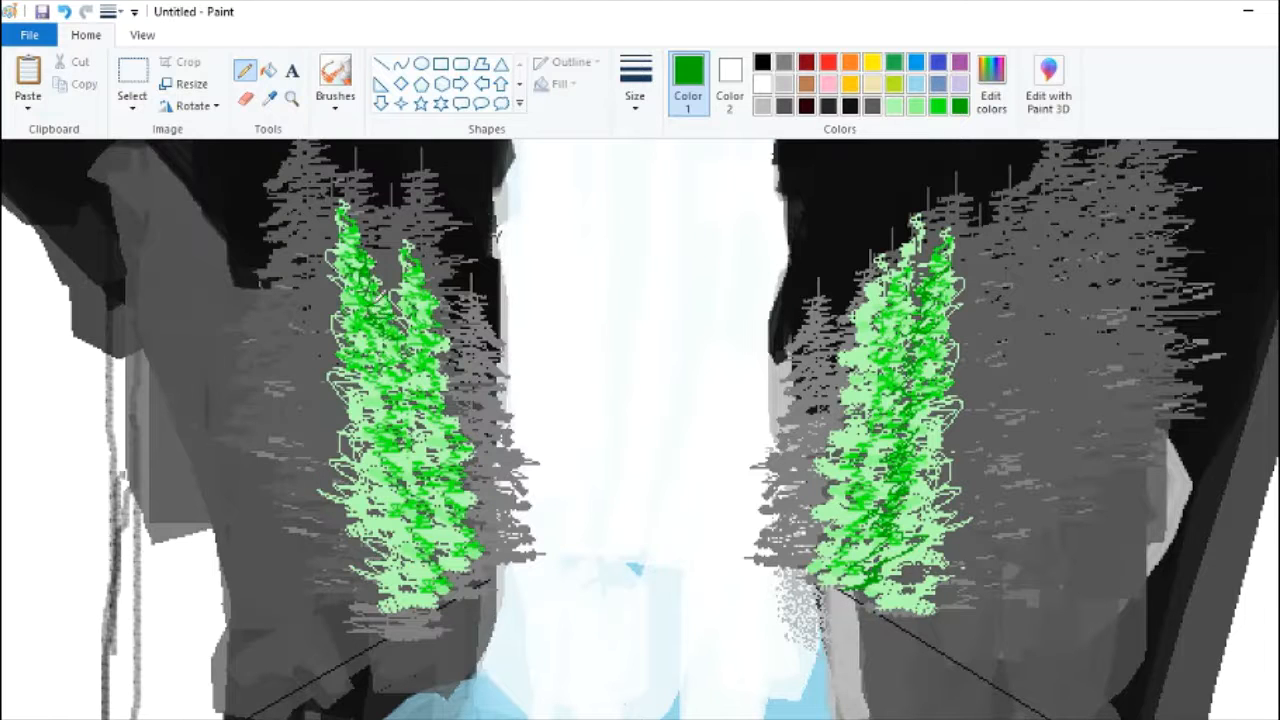
{"action": "left_click_drag", "start_coordinate": [378, 388], "coordinate": [405, 438]}
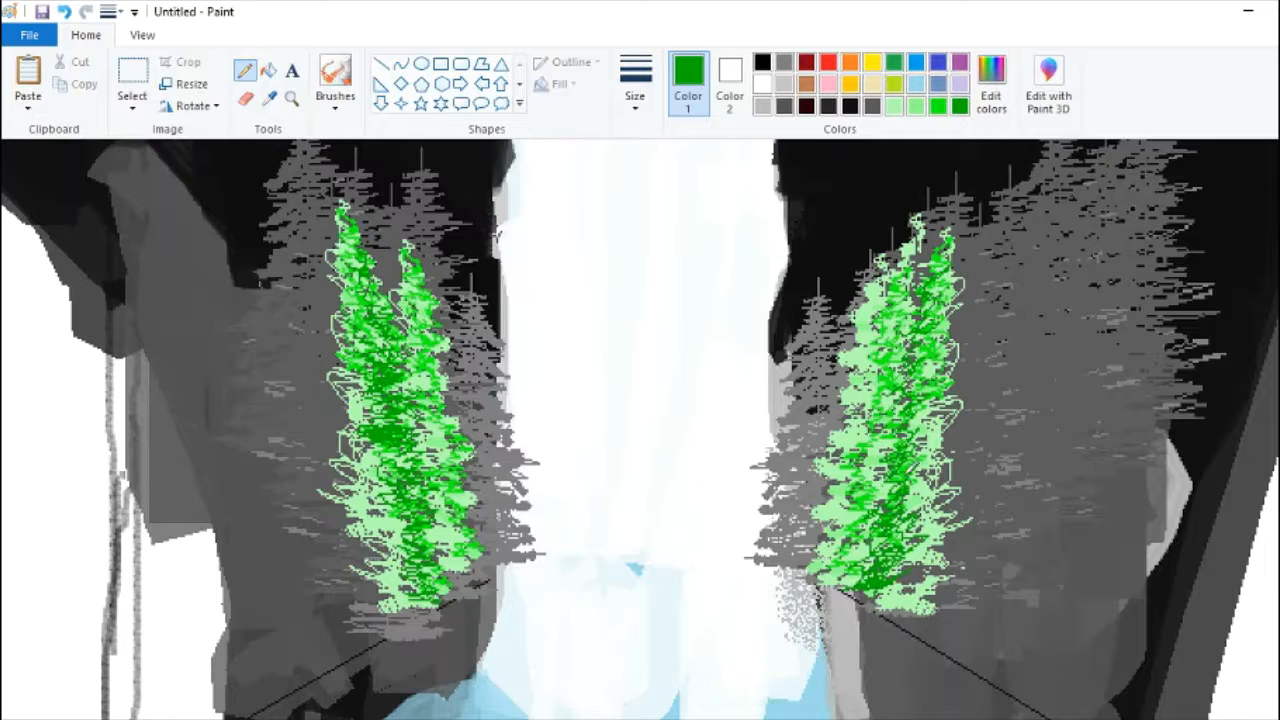
Step: Mix a very dark green and block in the slopes outside both tree clusters with the oil brush
{"action": "scroll", "coordinate": [1234, 665], "scroll_direction": "down", "scroll_amount": 2}
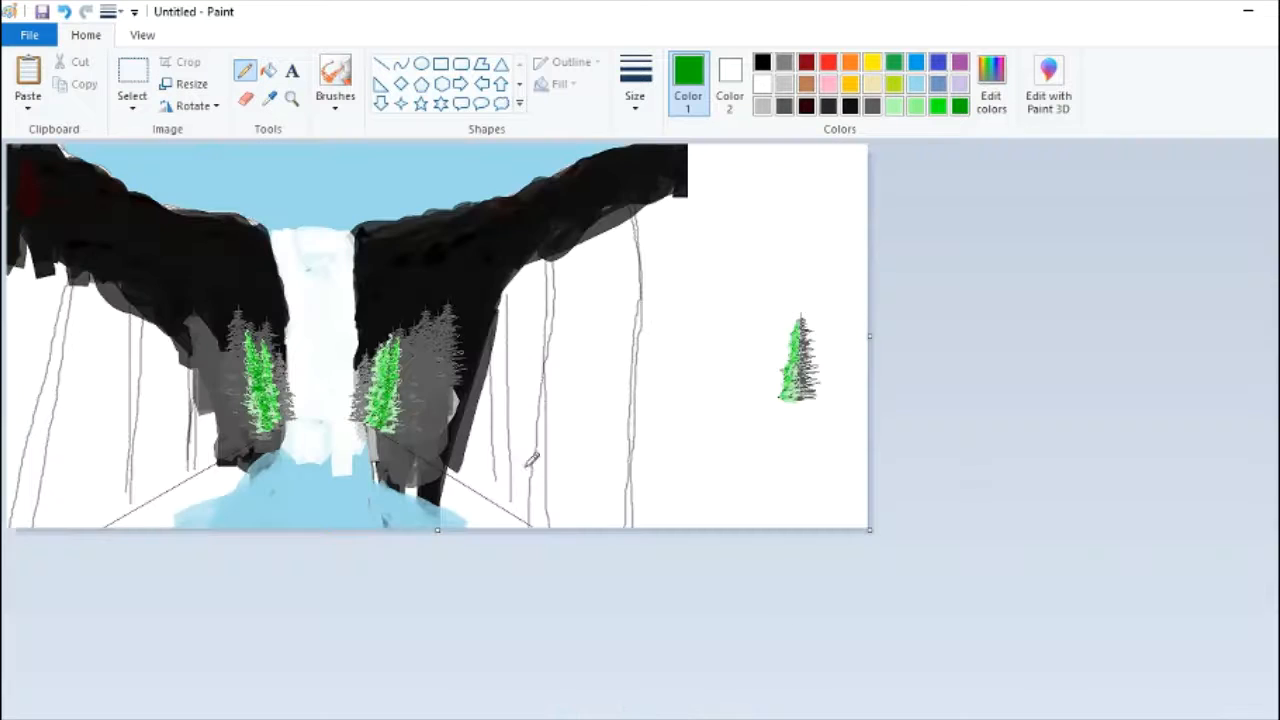
{"action": "left_click", "coordinate": [335, 100]}
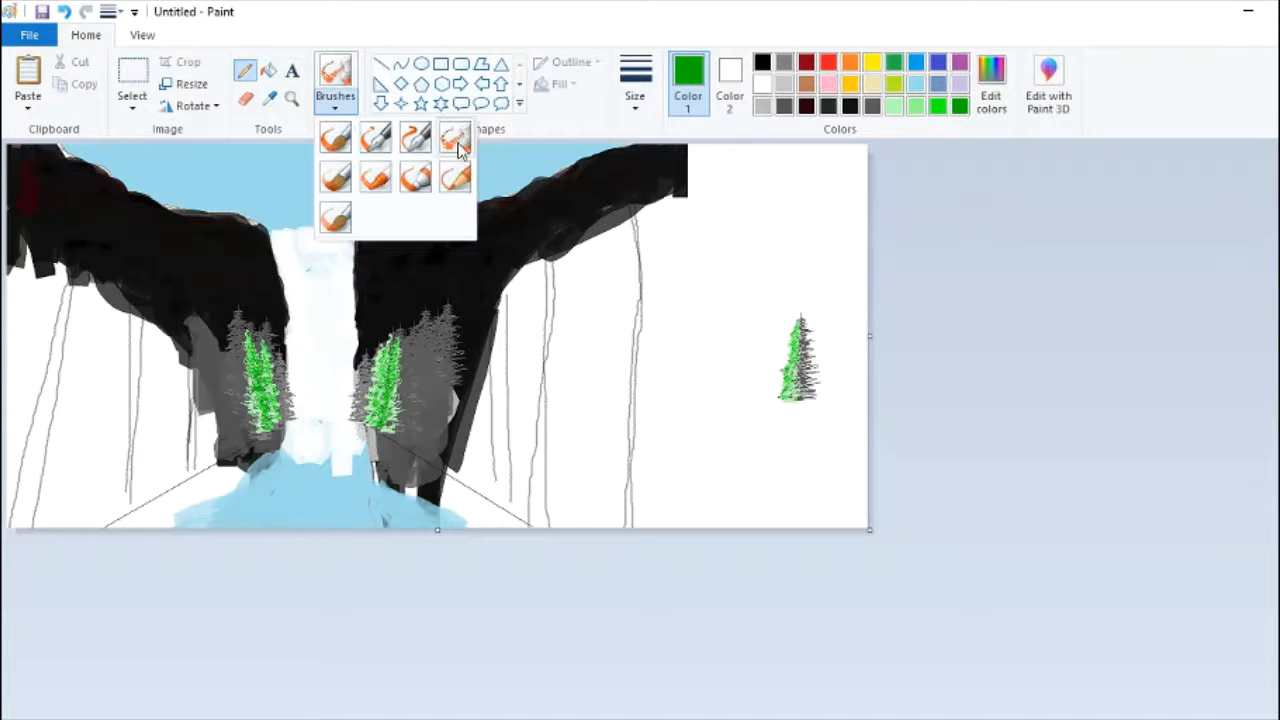
{"action": "left_click", "coordinate": [412, 341]}
{"action": "left_click", "coordinate": [333, 108]}
{"action": "left_click", "coordinate": [335, 181]}
{"action": "left_click", "coordinate": [991, 85]}
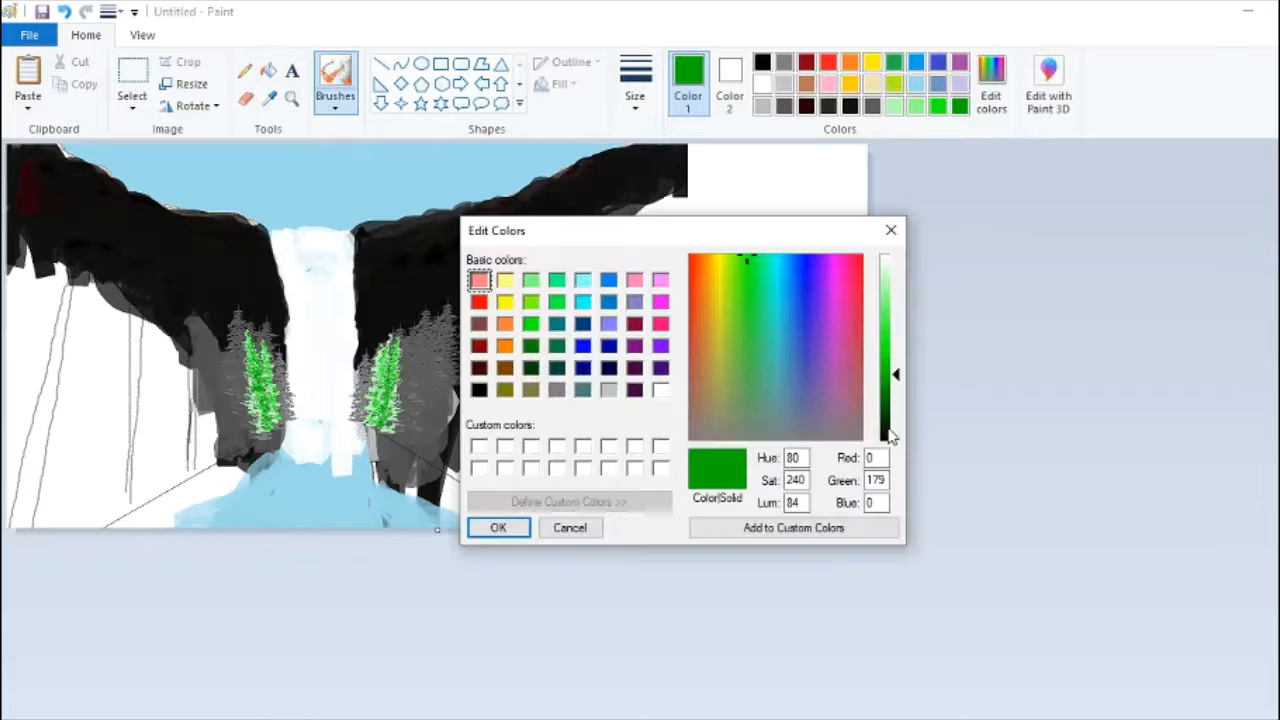
{"action": "left_click", "coordinate": [889, 432]}
{"action": "left_click", "coordinate": [497, 528]}
{"action": "mouse_move", "coordinate": [480, 430]}
{"action": "left_mouse_down"}
{"action": "mouse_move", "coordinate": [450, 385]}
{"action": "mouse_move", "coordinate": [462, 342]}
{"action": "left_mouse_up"}
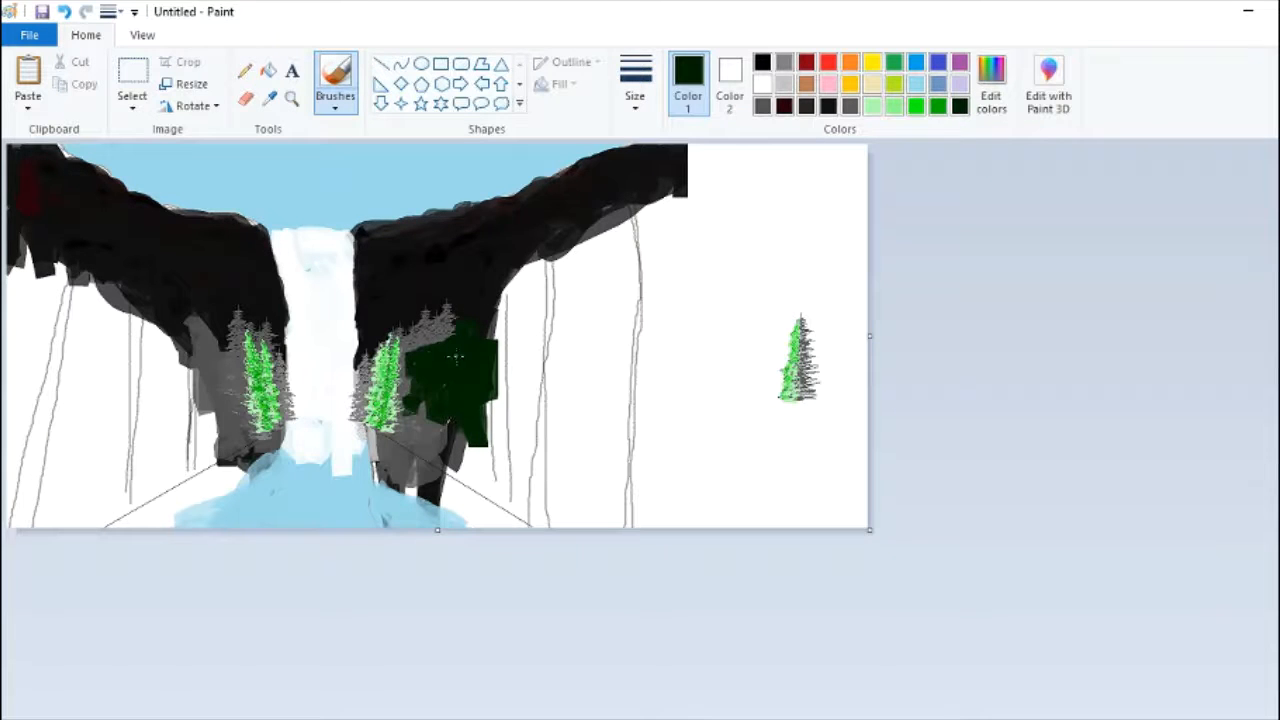
{"action": "mouse_move", "coordinate": [400, 430]}
{"action": "left_mouse_down"}
{"action": "mouse_move", "coordinate": [515, 490]}
{"action": "mouse_move", "coordinate": [510, 340]}
{"action": "mouse_move", "coordinate": [531, 267]}
{"action": "mouse_move", "coordinate": [566, 514]}
{"action": "mouse_move", "coordinate": [532, 328]}
{"action": "mouse_move", "coordinate": [628, 350]}
{"action": "mouse_move", "coordinate": [592, 291]}
{"action": "mouse_move", "coordinate": [550, 500]}
{"action": "mouse_move", "coordinate": [620, 500]}
{"action": "mouse_move", "coordinate": [530, 330]}
{"action": "mouse_move", "coordinate": [620, 510]}
{"action": "left_mouse_up"}
{"action": "mouse_move", "coordinate": [668, 200]}
{"action": "left_mouse_down"}
{"action": "mouse_move", "coordinate": [650, 420]}
{"action": "mouse_move", "coordinate": [662, 515]}
{"action": "mouse_move", "coordinate": [645, 420]}
{"action": "left_mouse_up"}
{"action": "mouse_move", "coordinate": [198, 325]}
{"action": "left_mouse_down"}
{"action": "mouse_move", "coordinate": [215, 460]}
{"action": "mouse_move", "coordinate": [161, 348]}
{"action": "mouse_move", "coordinate": [145, 405]}
{"action": "left_mouse_up"}
{"action": "left_click", "coordinate": [991, 85]}
{"action": "left_click", "coordinate": [557, 345]}
{"action": "left_click", "coordinate": [889, 381]}
{"action": "left_click", "coordinate": [499, 527]}
Step: Return to the very dark green and cover the rest of the slope on the painting's left edge
{"action": "left_click", "coordinate": [938, 106]}
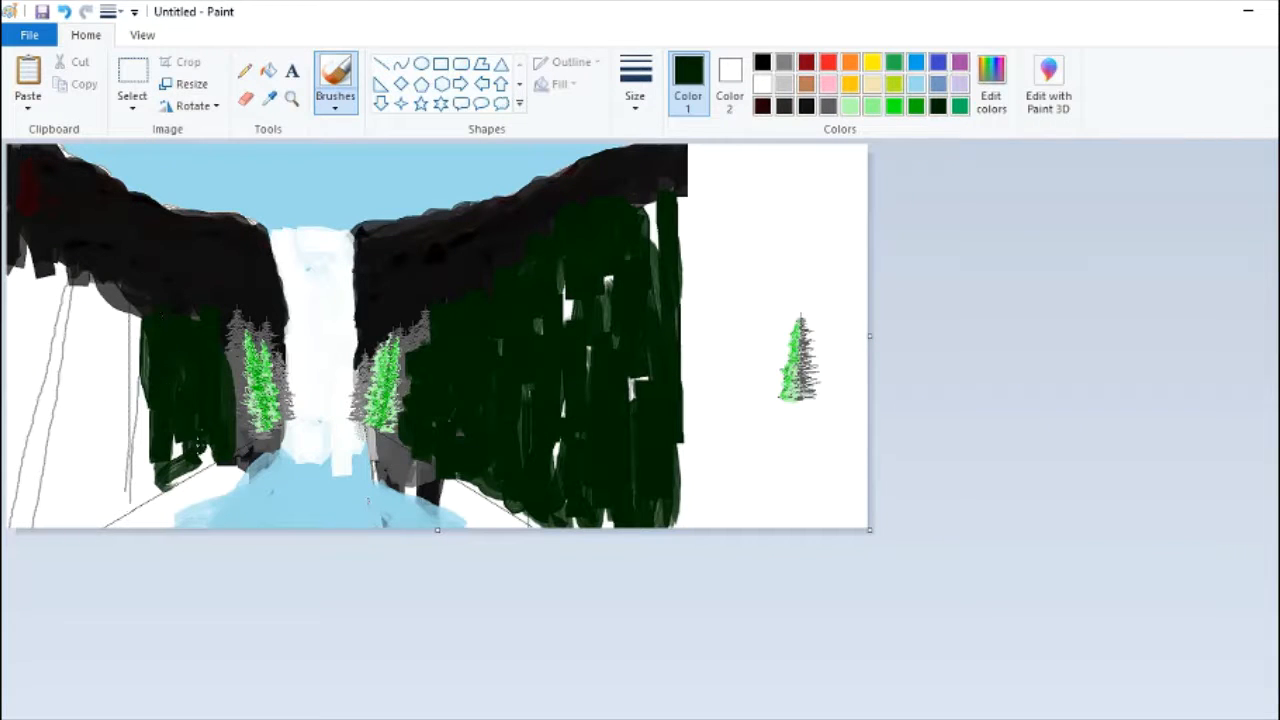
{"action": "mouse_move", "coordinate": [12, 284]}
{"action": "left_mouse_down"}
{"action": "mouse_move", "coordinate": [35, 308]}
{"action": "mouse_move", "coordinate": [62, 275]}
{"action": "mouse_move", "coordinate": [118, 323]}
{"action": "mouse_move", "coordinate": [132, 257]}
{"action": "mouse_move", "coordinate": [100, 330]}
{"action": "mouse_move", "coordinate": [94, 233]}
{"action": "mouse_move", "coordinate": [108, 424]}
{"action": "mouse_move", "coordinate": [180, 478]}
{"action": "mouse_move", "coordinate": [14, 330]}
{"action": "mouse_move", "coordinate": [52, 305]}
{"action": "mouse_move", "coordinate": [205, 440]}
{"action": "mouse_move", "coordinate": [97, 392]}
{"action": "mouse_move", "coordinate": [108, 452]}
{"action": "mouse_move", "coordinate": [76, 488]}
{"action": "left_mouse_up"}
{"action": "mouse_move", "coordinate": [40, 360]}
{"action": "left_mouse_down"}
{"action": "mouse_move", "coordinate": [30, 520]}
{"action": "mouse_move", "coordinate": [40, 348]}
{"action": "left_mouse_up"}
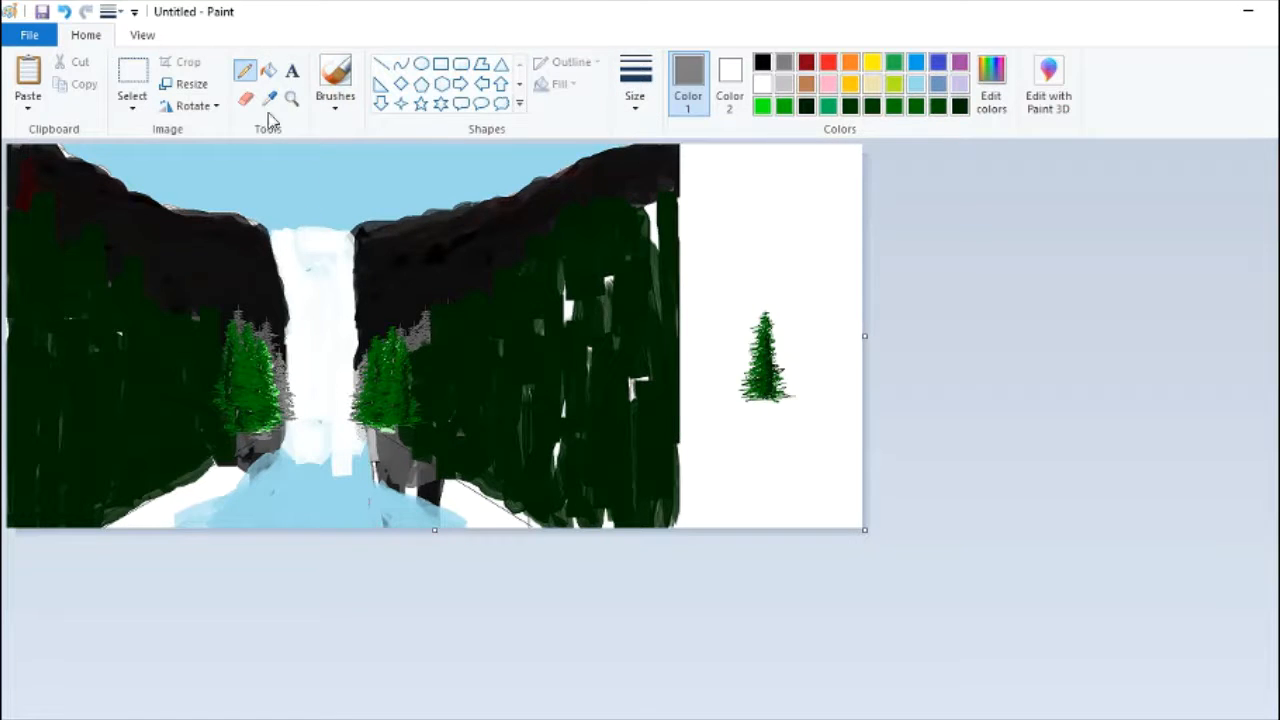
Step: Enlarge the standalone dark green pine and reposition it in the blank area beside the painting
{"action": "left_click", "coordinate": [292, 98]}
{"action": "left_click", "coordinate": [505, 349]}
{"action": "left_click", "coordinate": [1002, 423]}
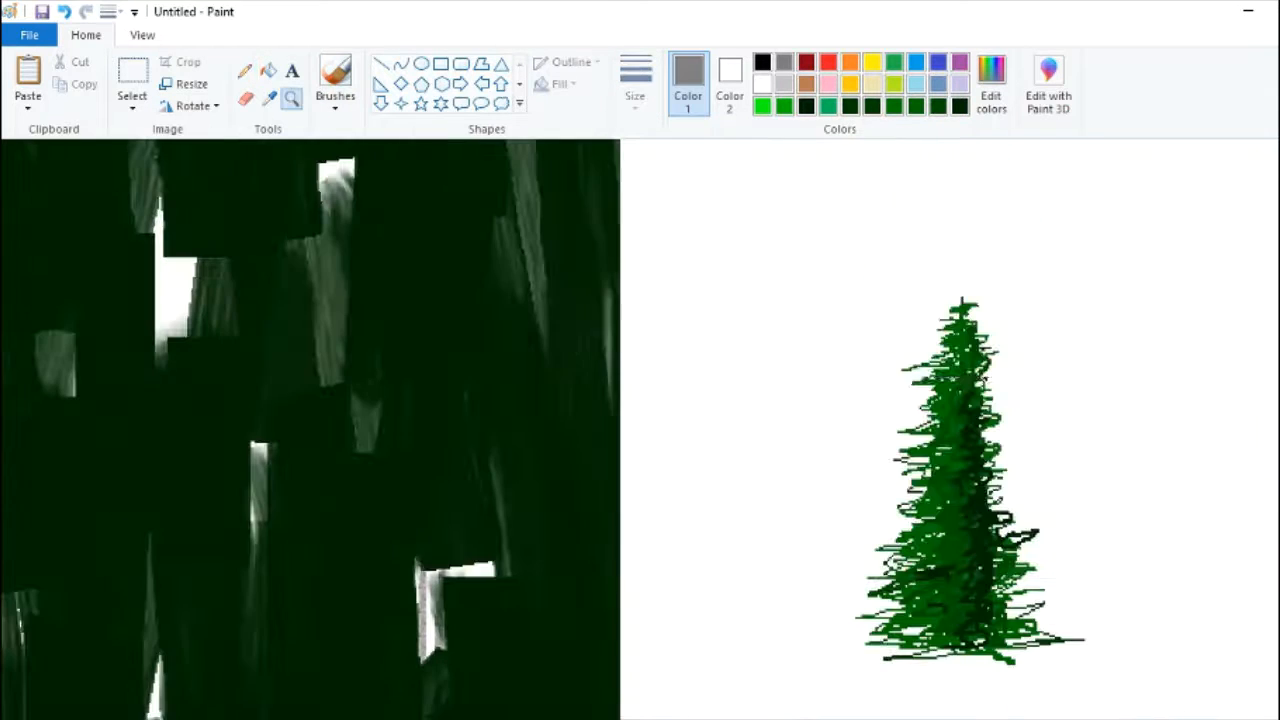
{"action": "left_click", "coordinate": [132, 72]}
{"action": "left_click_drag", "start_coordinate": [777, 240], "coordinate": [1132, 716]}
{"action": "scroll", "coordinate": [1063, 262], "scroll_direction": "down", "scroll_amount": 1}
{"action": "left_click_drag", "start_coordinate": [1060, 251], "coordinate": [1220, 514]}
{"action": "left_click_drag", "start_coordinate": [1220, 514], "coordinate": [1279, 623]}
{"action": "mouse_move", "coordinate": [1198, 442]}
{"action": "left_mouse_down"}
{"action": "mouse_move", "coordinate": [455, 410]}
{"action": "mouse_move", "coordinate": [1142, 387]}
{"action": "left_mouse_up"}
Step: Sample green from the right-hand cluster, mix a darker shade and pencil fuller foliage on the standalone pine's left side
{"action": "left_click", "coordinate": [245, 70]}
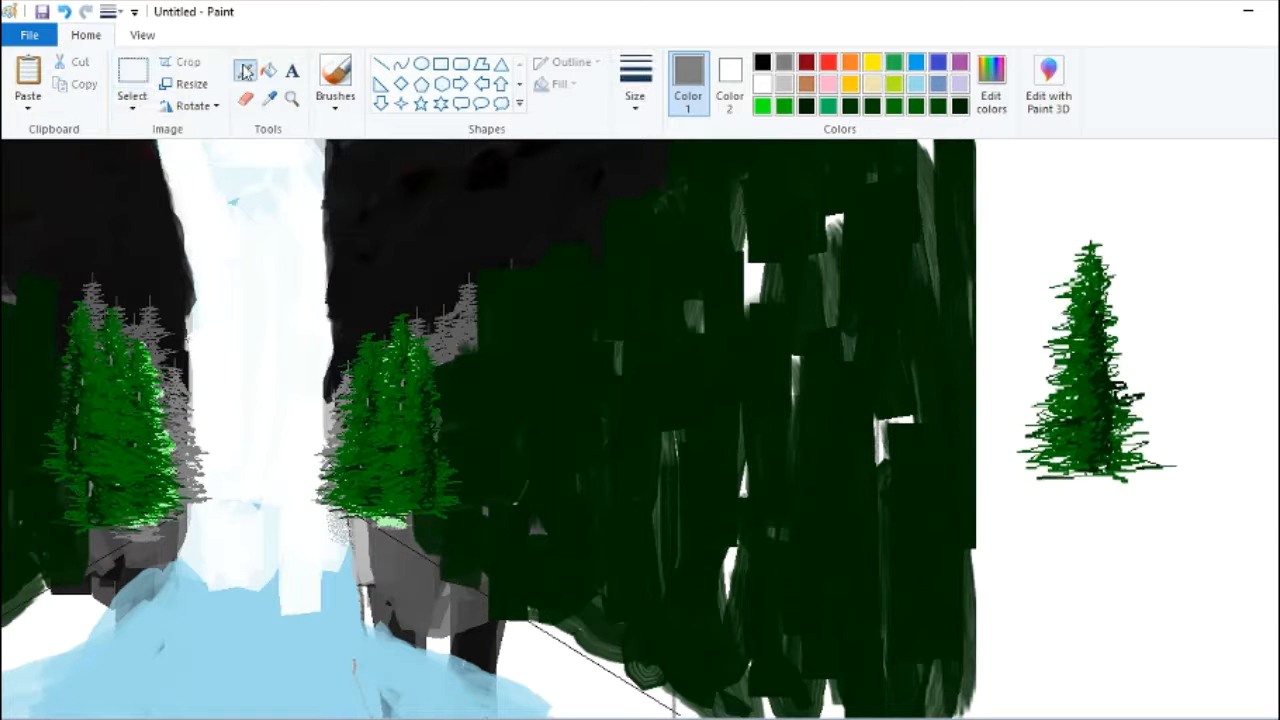
{"action": "left_click", "coordinate": [269, 98]}
{"action": "left_click", "coordinate": [400, 400]}
{"action": "left_click", "coordinate": [991, 85]}
{"action": "left_click_drag", "start_coordinate": [894, 398], "coordinate": [894, 420]}
{"action": "left_click", "coordinate": [497, 527]}
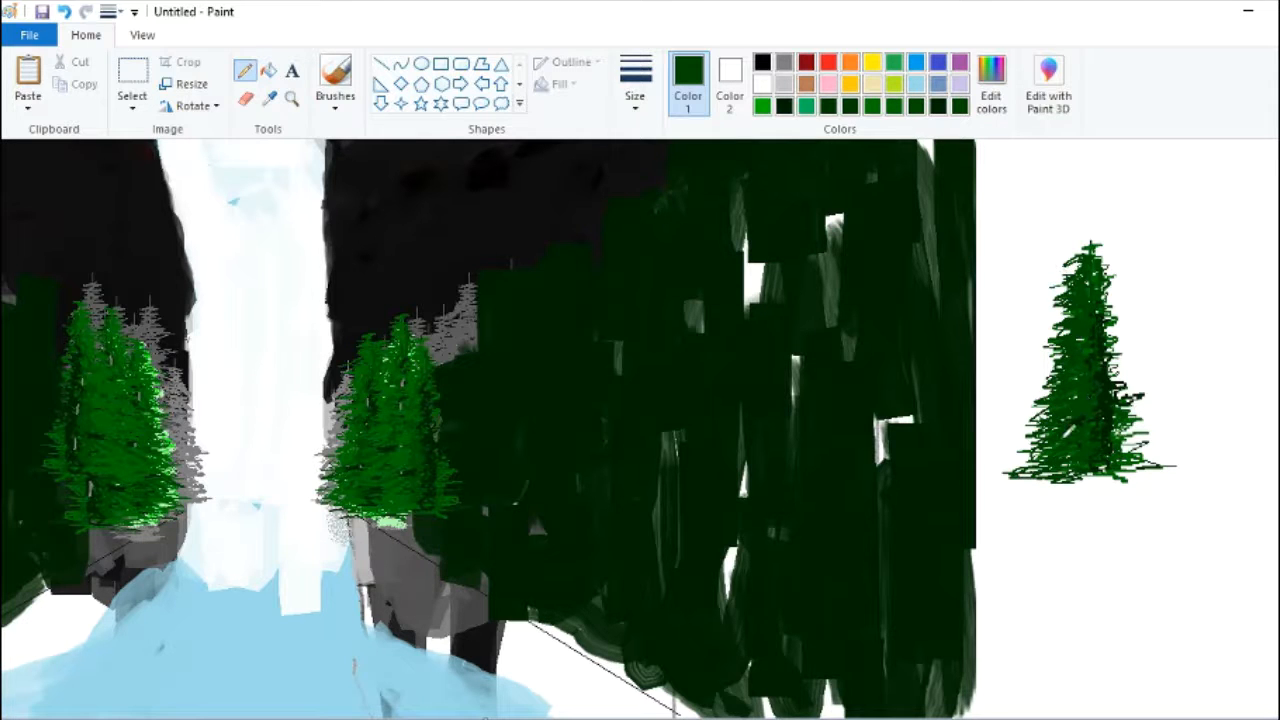
Step: Mix two successively darker greens and pencil shading over the centre and right side of the standalone pine
{"action": "left_click", "coordinate": [991, 85]}
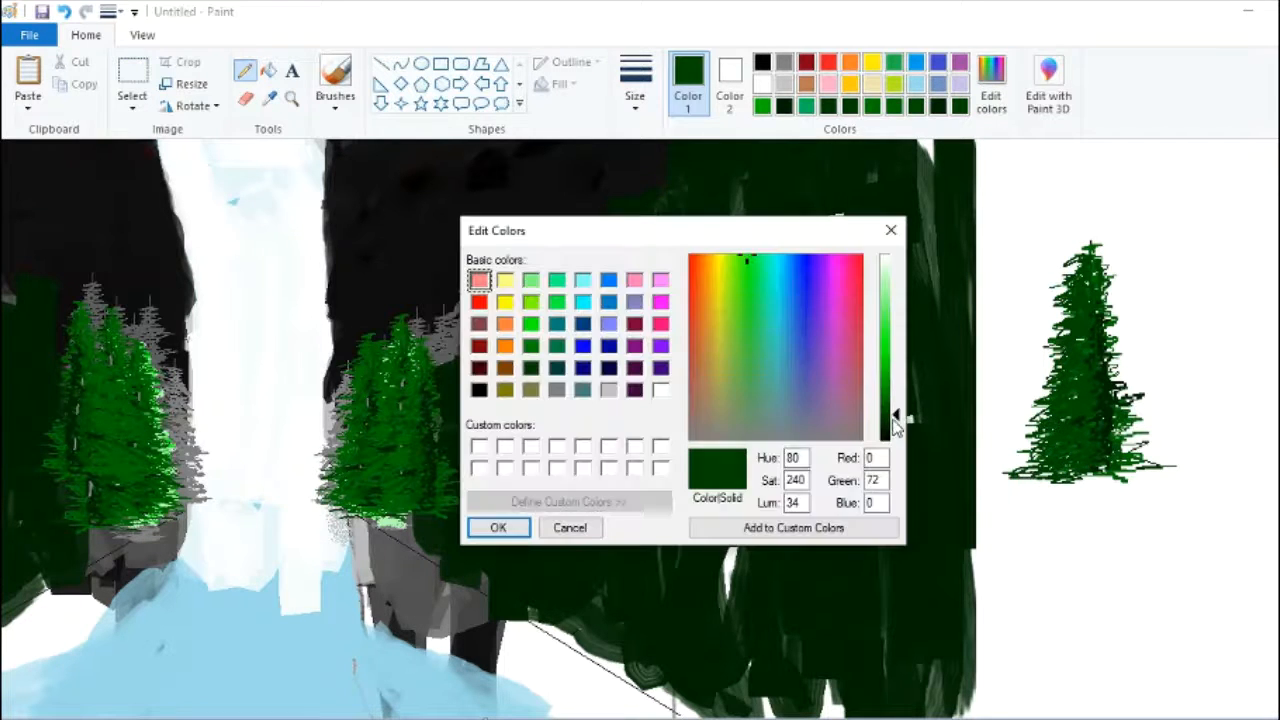
{"action": "left_click", "coordinate": [494, 526]}
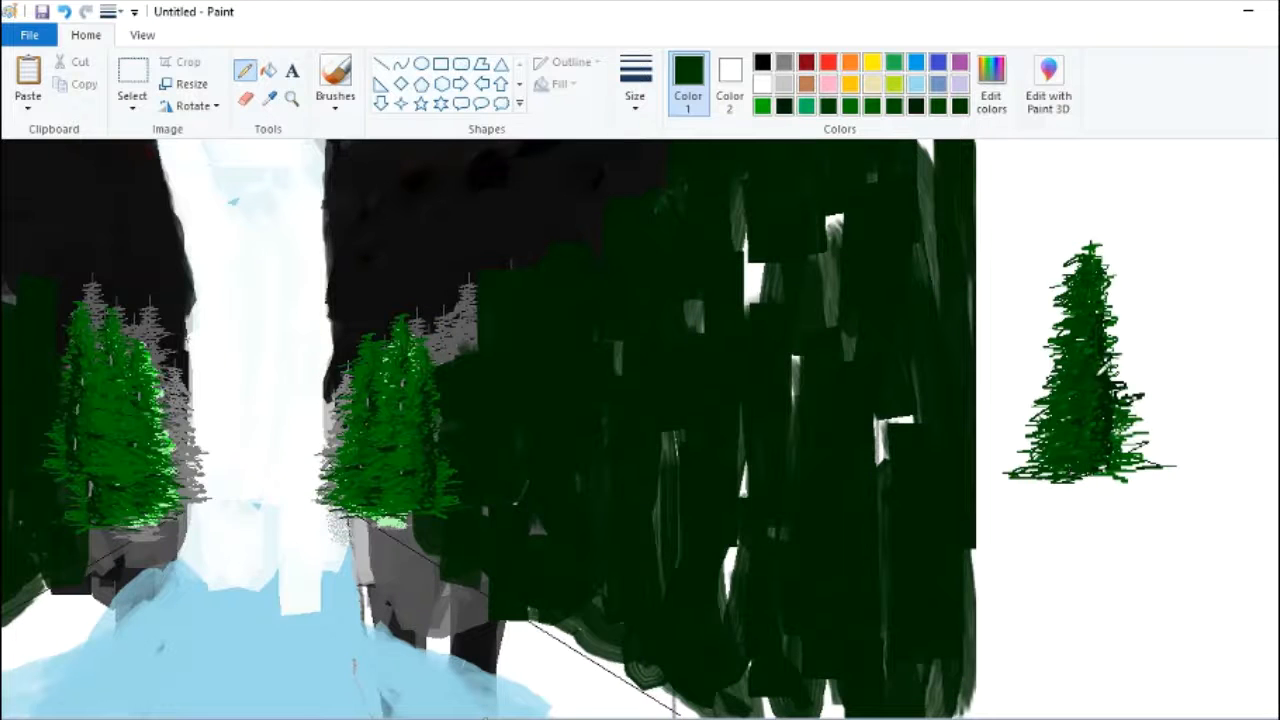
{"action": "left_click", "coordinate": [997, 100]}
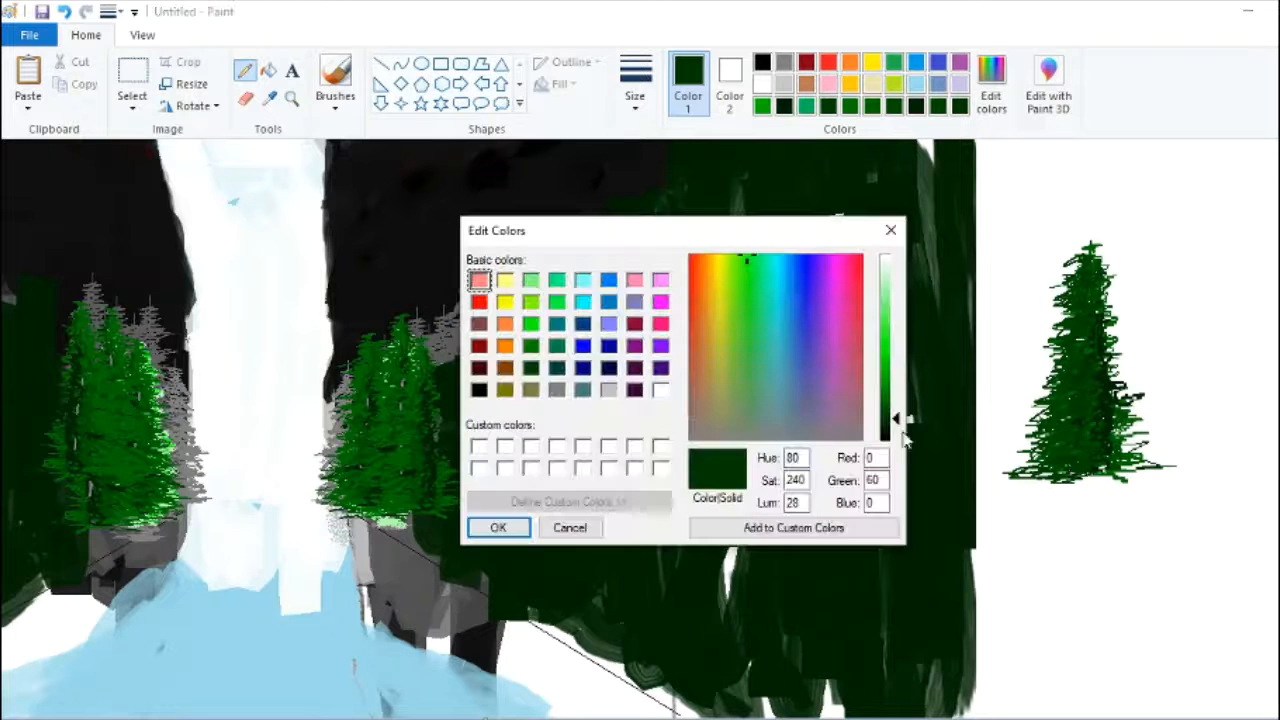
{"action": "left_click_drag", "start_coordinate": [894, 423], "coordinate": [894, 445]}
{"action": "left_click", "coordinate": [497, 526]}
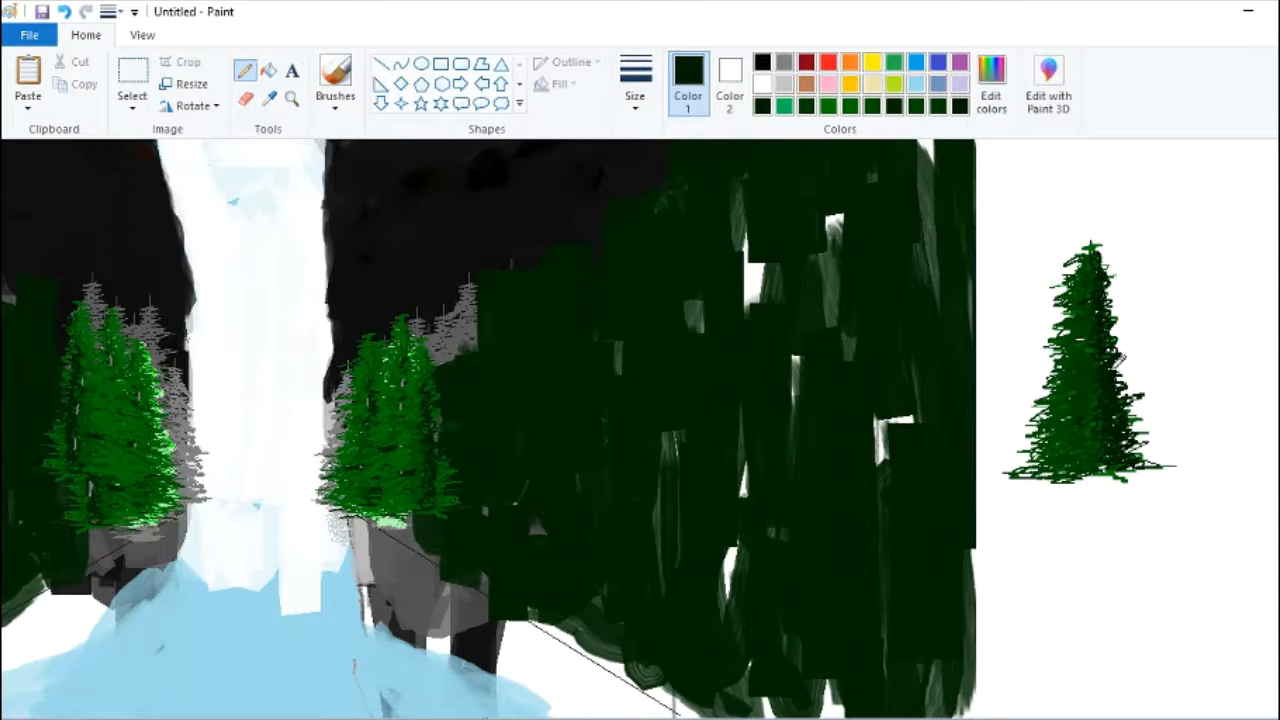
Step: Mix a brighter green with a Green value of 145 and dab highlights down the standalone pine's left side with the airbrush
{"action": "left_click", "coordinate": [992, 106]}
{"action": "left_click_drag", "start_coordinate": [894, 432], "coordinate": [894, 400]}
{"action": "left_click", "coordinate": [497, 526]}
{"action": "left_click", "coordinate": [335, 72]}
{"action": "left_click", "coordinate": [991, 85]}
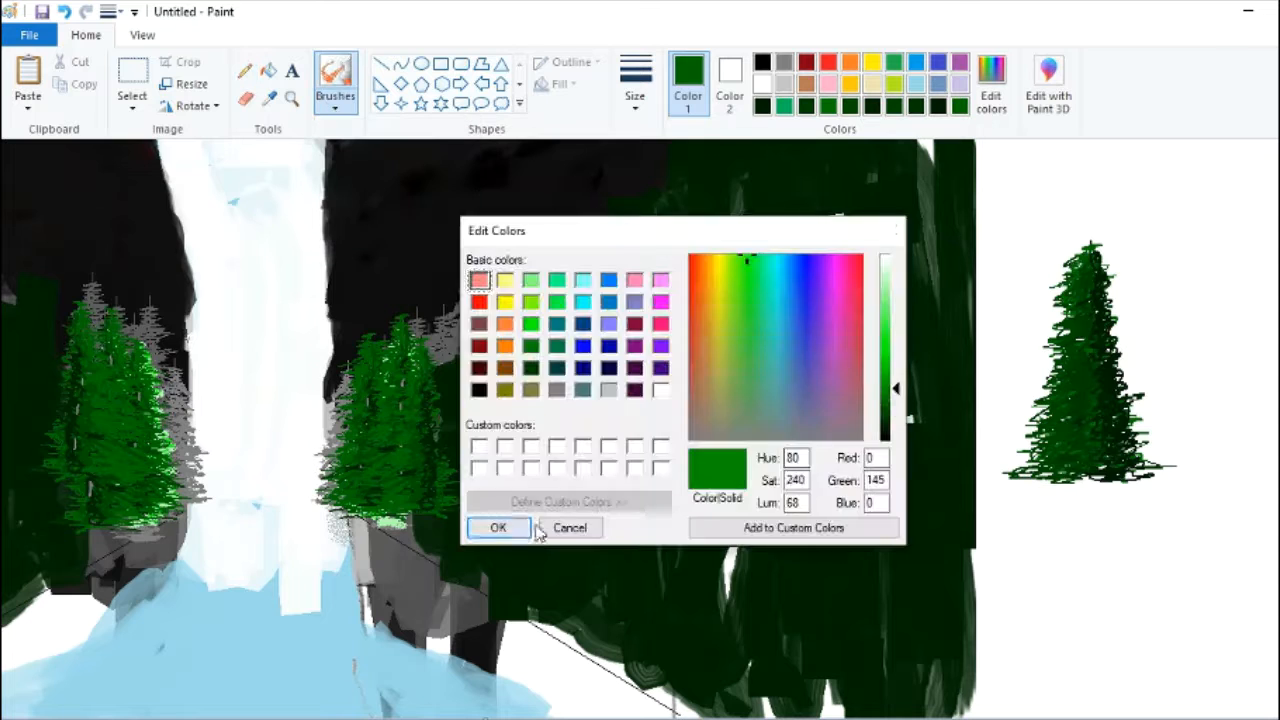
{"action": "left_click", "coordinate": [497, 526]}
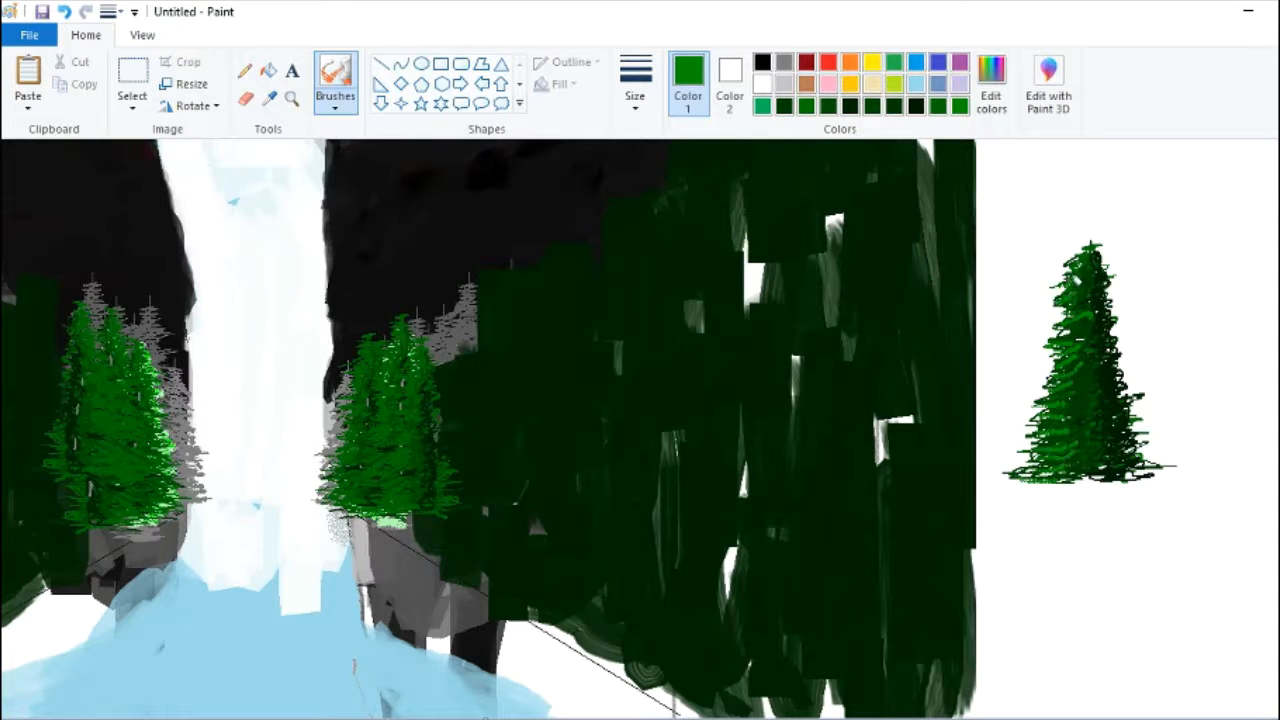
Step: Mix a deeper green with a Green value of 98 and soften the highlights on the standalone pine's left side
{"action": "left_click", "coordinate": [991, 85]}
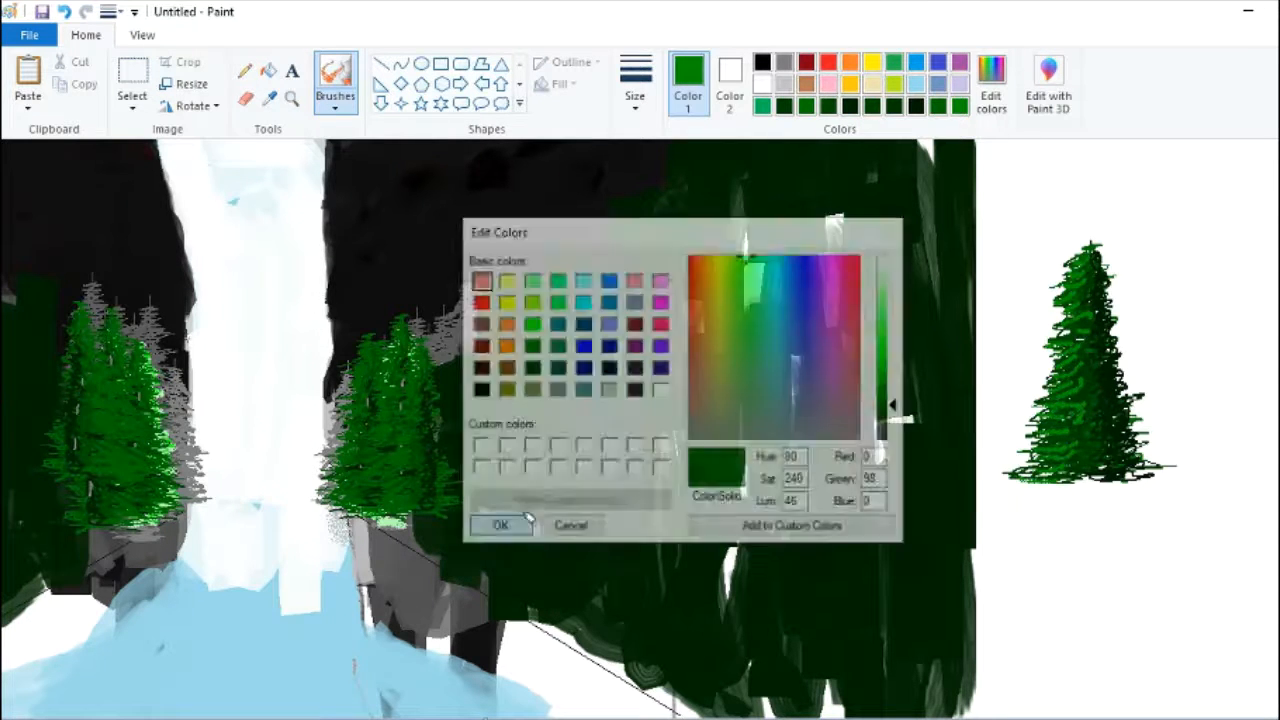
{"action": "left_click_drag", "start_coordinate": [894, 400], "coordinate": [894, 425]}
{"action": "left_click", "coordinate": [497, 526]}
Step: Copy the shaded pine and place enlarged copies in a rising row along the right-hand slope
{"action": "left_click", "coordinate": [132, 85]}
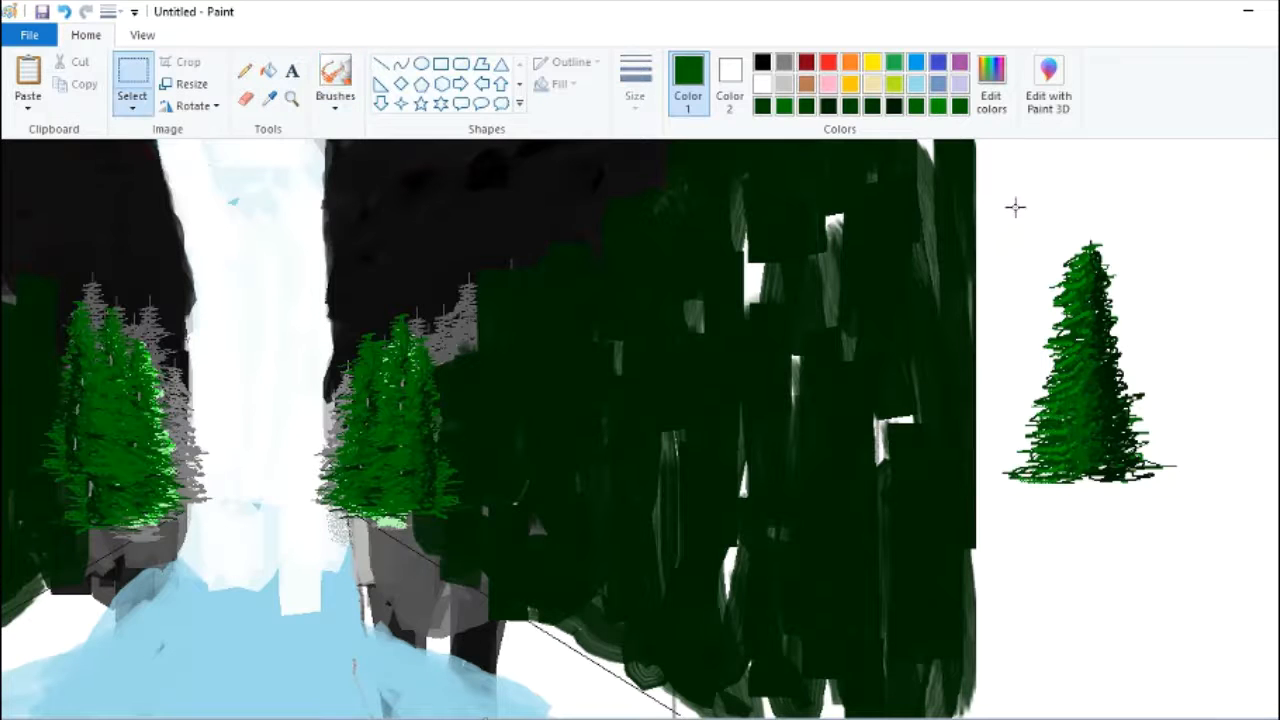
{"action": "left_click_drag", "start_coordinate": [990, 210], "coordinate": [1134, 492]}
{"action": "left_click_drag", "start_coordinate": [1110, 400], "coordinate": [469, 437]}
{"action": "left_click_drag", "start_coordinate": [480, 528], "coordinate": [543, 586]}
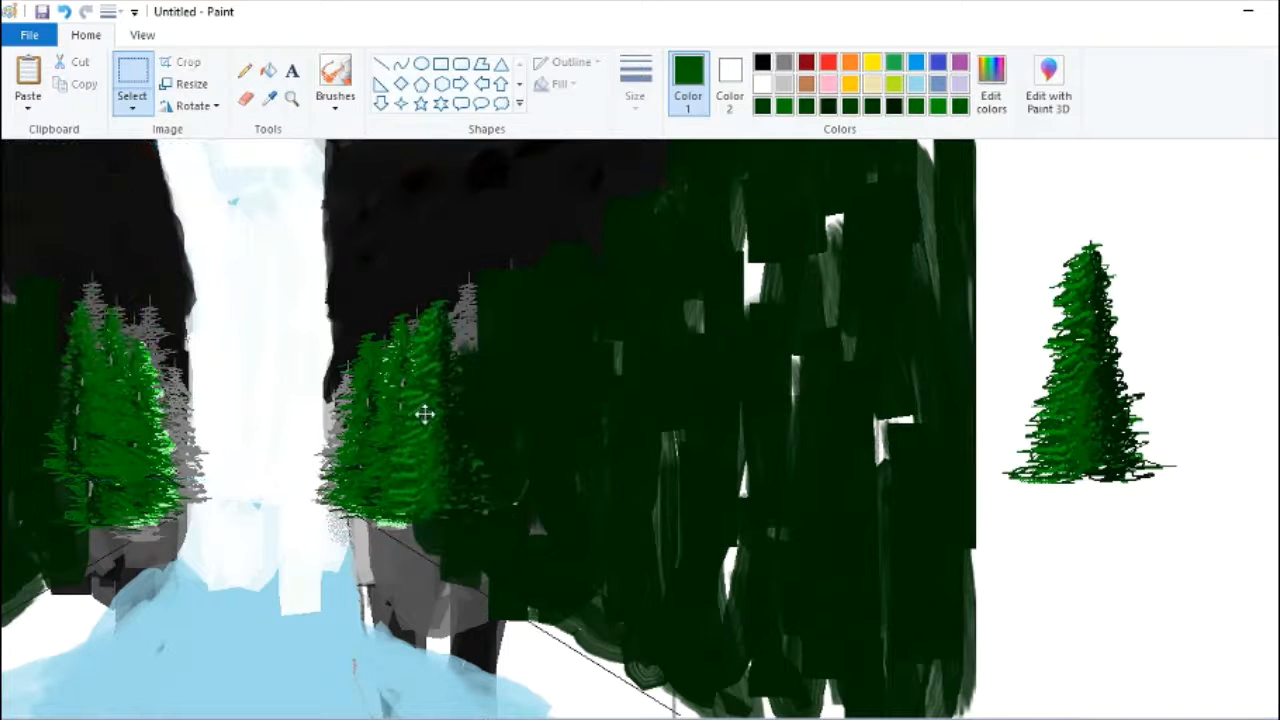
{"action": "left_click_drag", "start_coordinate": [420, 414], "coordinate": [512, 438]}
{"action": "key", "text": "ctrl+v"}
{"action": "left_click_drag", "start_coordinate": [117, 429], "coordinate": [532, 553]}
Step: Flip a copy of the shaded pine horizontally and place mirrored copies along the left-hand slope beside the green cluster
{"action": "scroll", "coordinate": [674, 532], "scroll_direction": "left", "scroll_amount": 3}
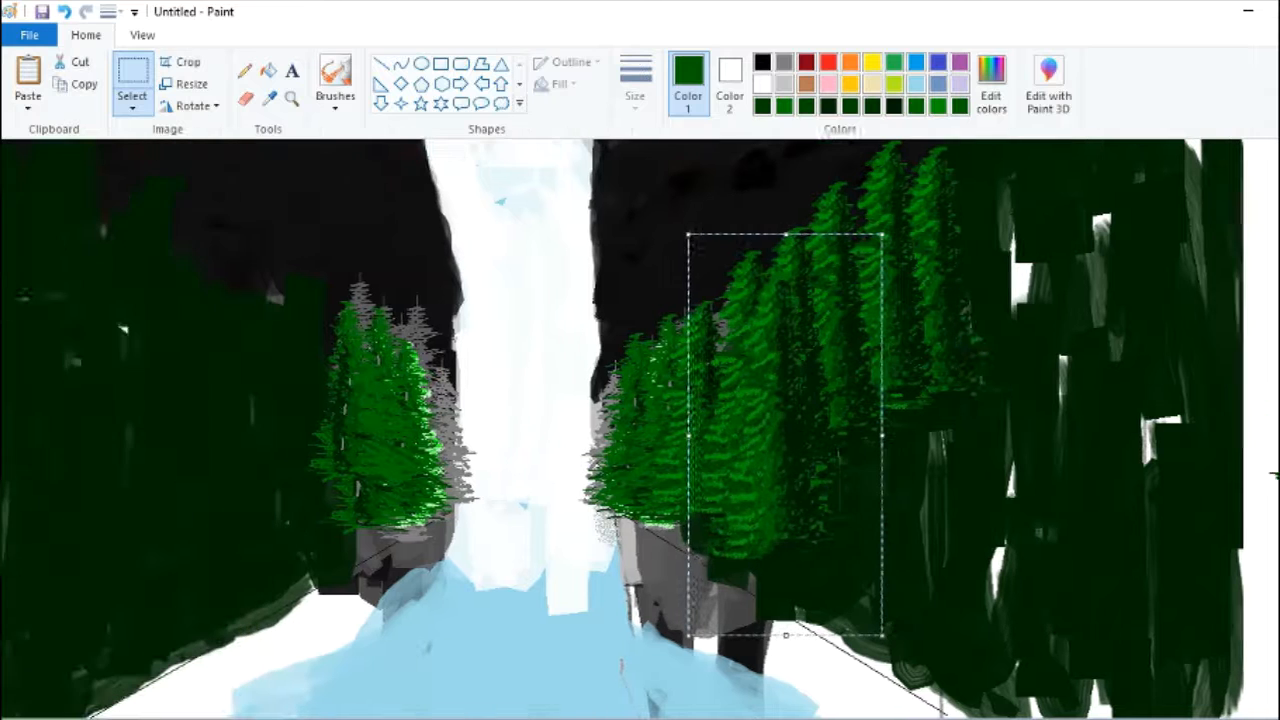
{"action": "key", "text": "ctrl+v"}
{"action": "left_click", "coordinate": [197, 106]}
{"action": "left_click", "coordinate": [225, 217]}
{"action": "left_click_drag", "start_coordinate": [113, 330], "coordinate": [300, 328]}
{"action": "key", "text": "ctrl+c"}
{"action": "key", "text": "ctrl+v"}
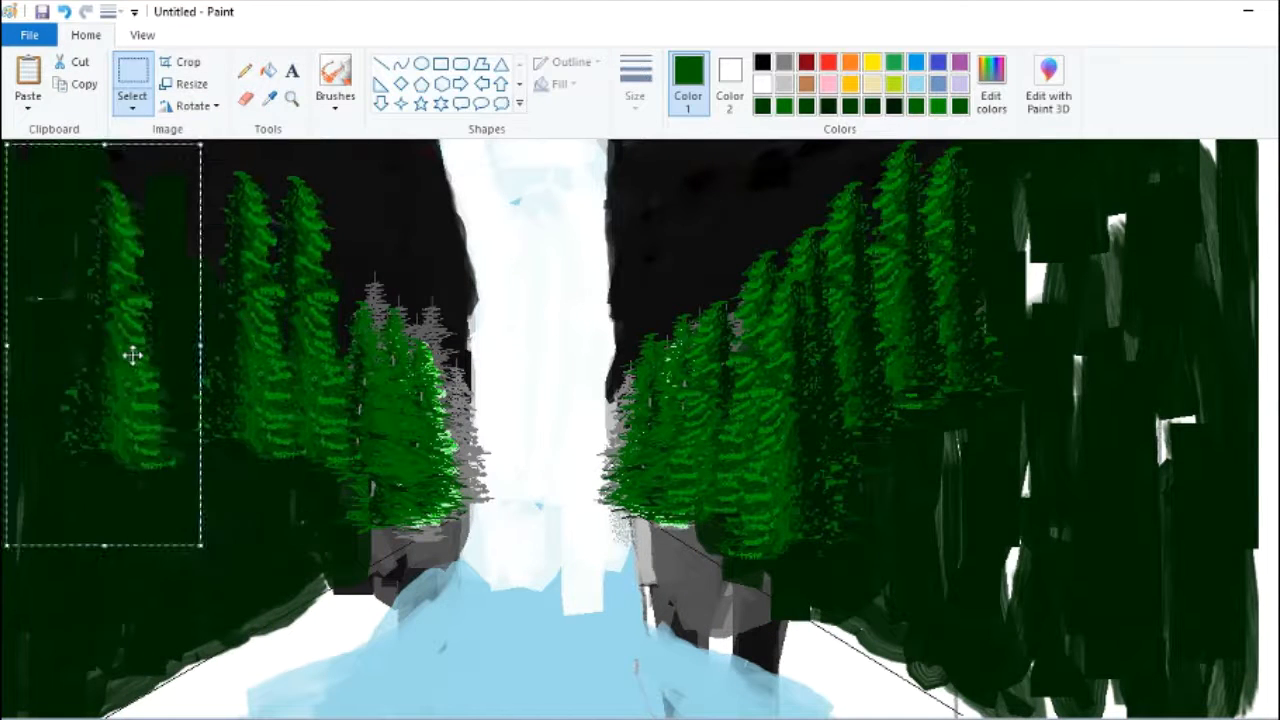
{"action": "left_click_drag", "start_coordinate": [131, 354], "coordinate": [249, 533]}
Step: Add another copy of the shaded pine lower down in front of the right-hand row of pines
{"action": "scroll", "coordinate": [435, 254], "scroll_direction": "down", "scroll_amount": 1}
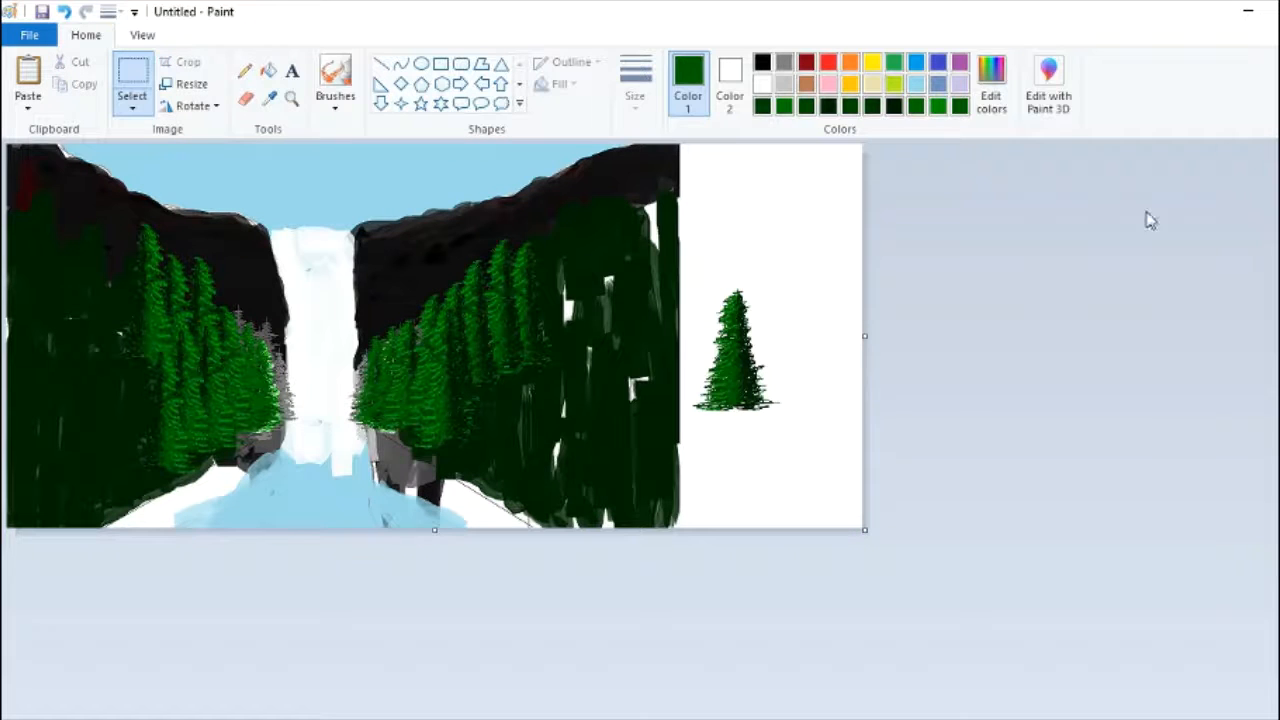
{"action": "key", "text": "ctrl+v"}
{"action": "left_click_drag", "start_coordinate": [40, 220], "coordinate": [536, 392]}
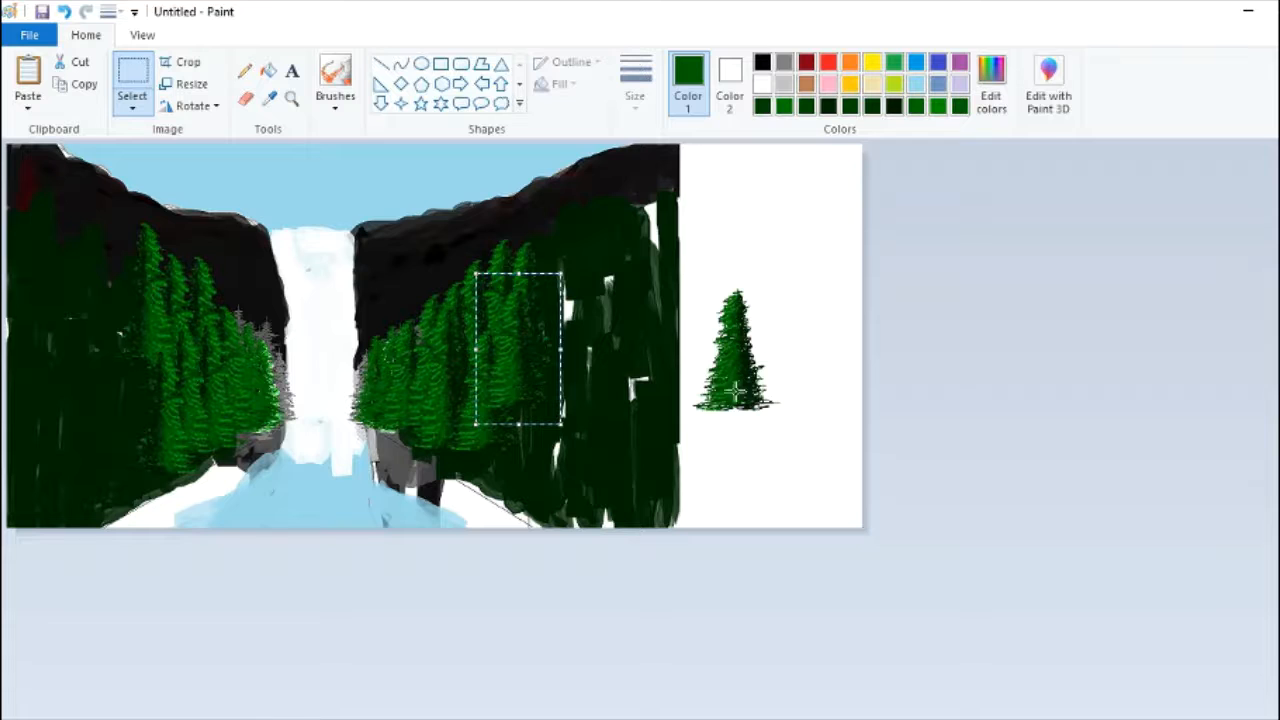
Step: Mix a very dark green and pencil a pointed tip and darker branches on the standalone pine
{"action": "left_click", "coordinate": [991, 85]}
{"action": "left_click", "coordinate": [500, 531]}
{"action": "left_click", "coordinate": [244, 70]}
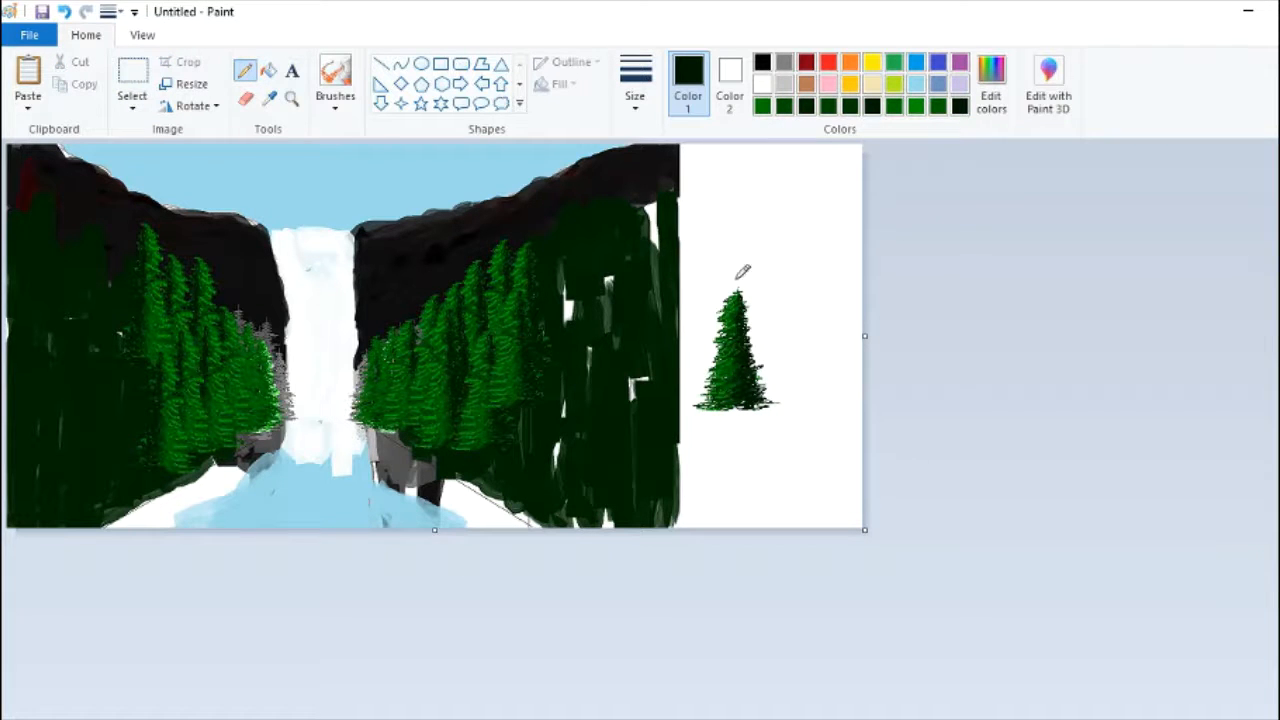
Step: Copy the darkened pine and place copies across the right-hand slope out to the painted edge
{"action": "left_click", "coordinate": [136, 75]}
{"action": "left_click_drag", "start_coordinate": [681, 268], "coordinate": [797, 437]}
{"action": "key", "text": "ctrl+c"}
{"action": "key", "text": "ctrl+v"}
{"action": "left_click_drag", "start_coordinate": [95, 254], "coordinate": [651, 426]}
{"action": "key", "text": "ctrl+v"}
{"action": "key", "text": "ctrl+v"}
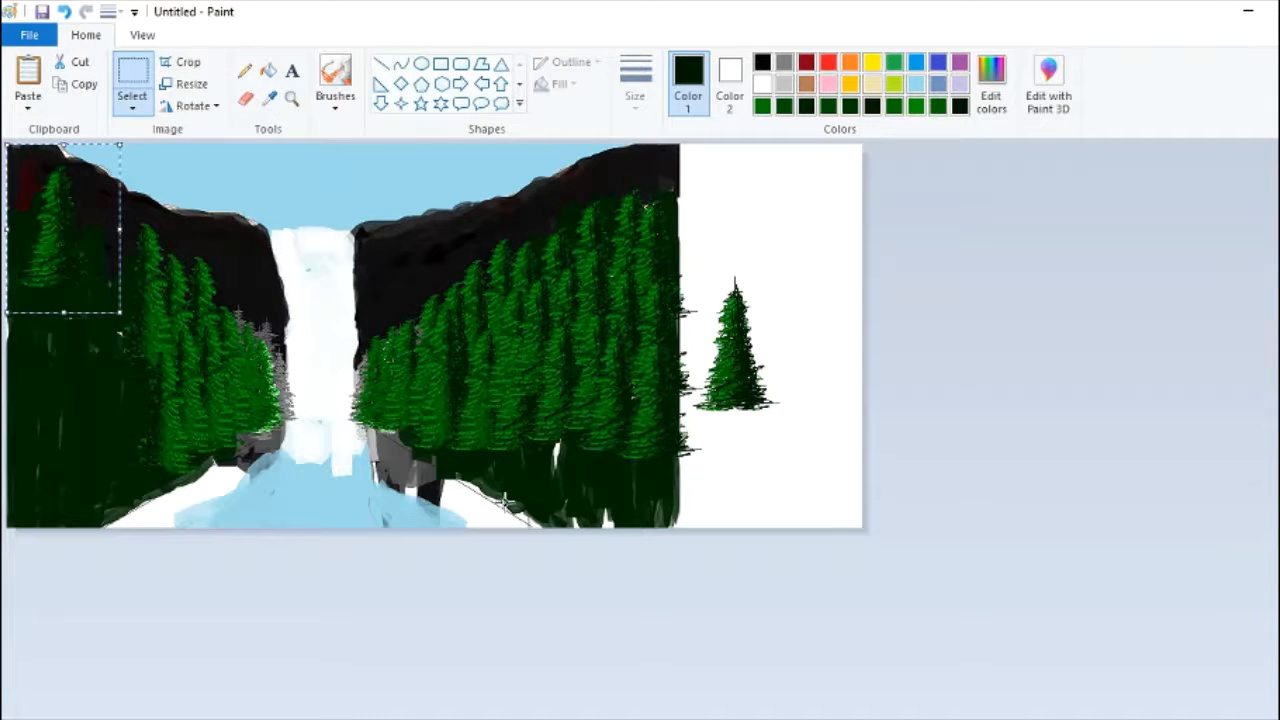
{"action": "left_click_drag", "start_coordinate": [51, 254], "coordinate": [551, 422]}
Step: Darken the foliage on the standalone pine's left side with very dark green pencil and airbrush strokes
{"action": "left_click", "coordinate": [291, 99]}
{"action": "left_click", "coordinate": [769, 413]}
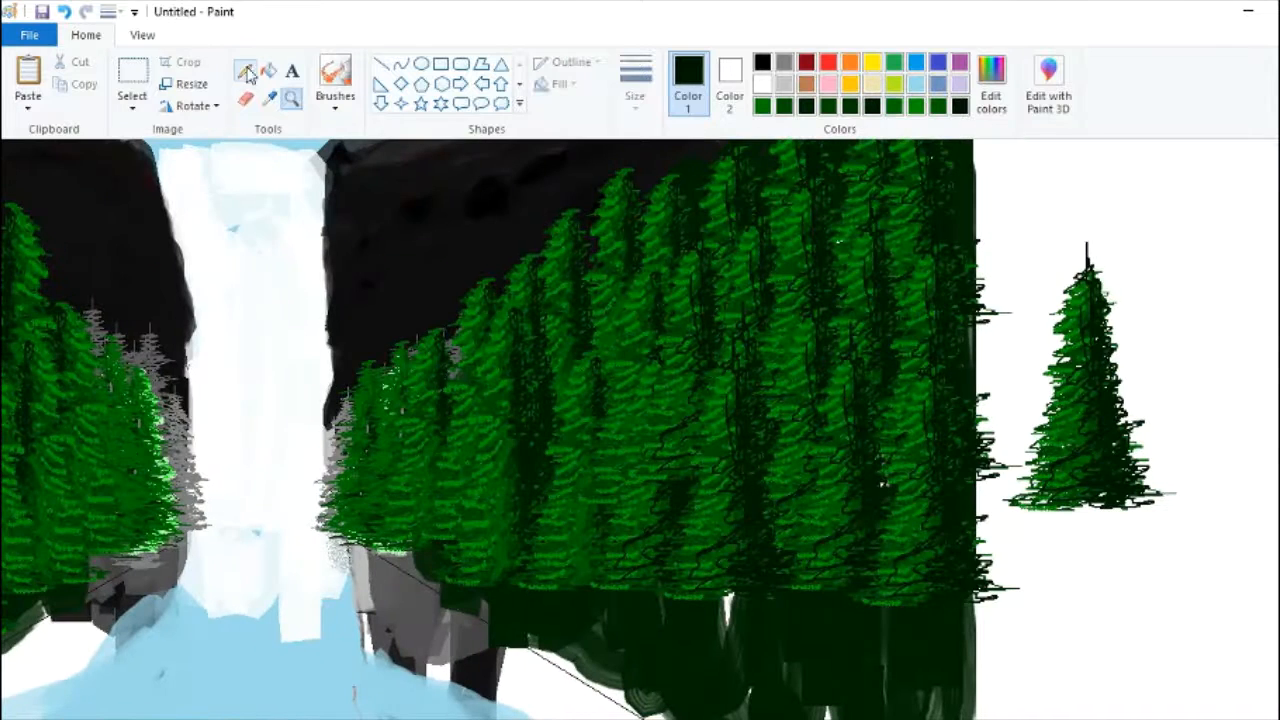
{"action": "left_click", "coordinate": [246, 72]}
{"action": "left_click", "coordinate": [335, 80]}
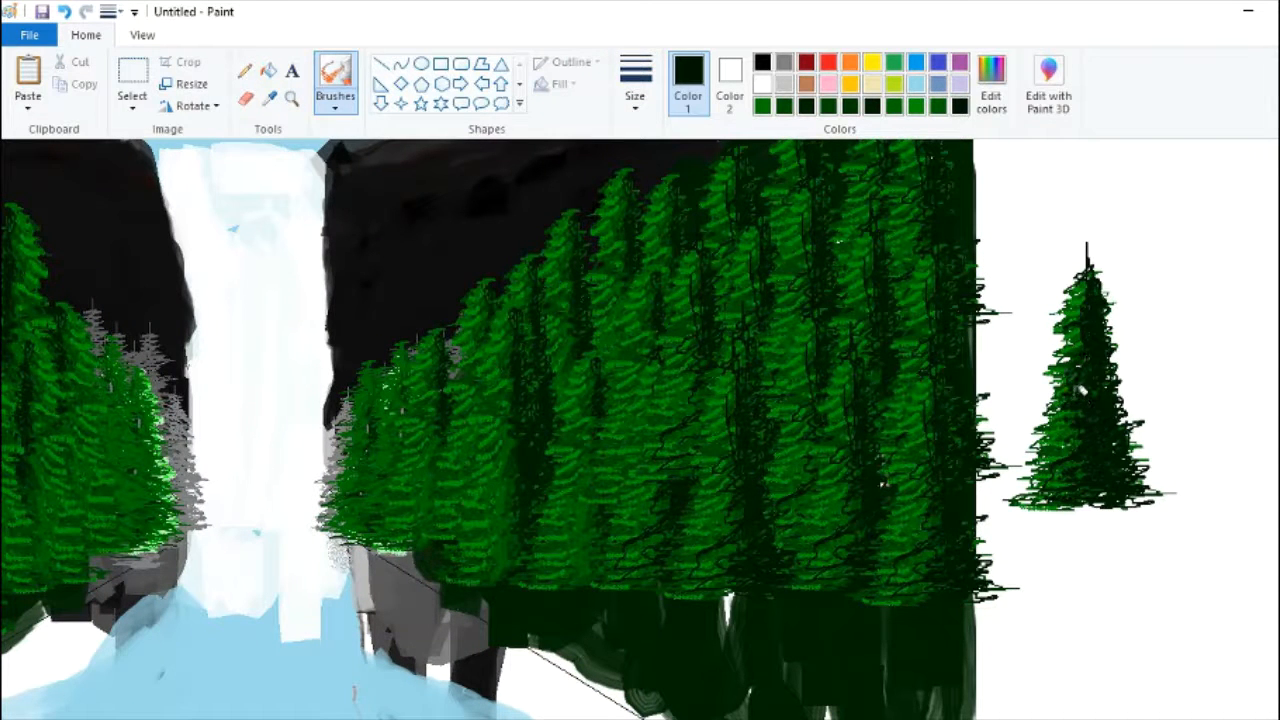
Step: Place a copy of the newly darkened pine at the front of the right-hand slope's trees
{"action": "left_click", "coordinate": [293, 98]}
{"action": "left_click", "coordinate": [132, 75]}
{"action": "left_click_drag", "start_coordinate": [1006, 208], "coordinate": [1191, 526]}
{"action": "left_click_drag", "start_coordinate": [1097, 436], "coordinate": [610, 459]}
Step: Pencil more very dark green over the standalone pine's foliage and stretch the tree taller
{"action": "left_click", "coordinate": [244, 70]}
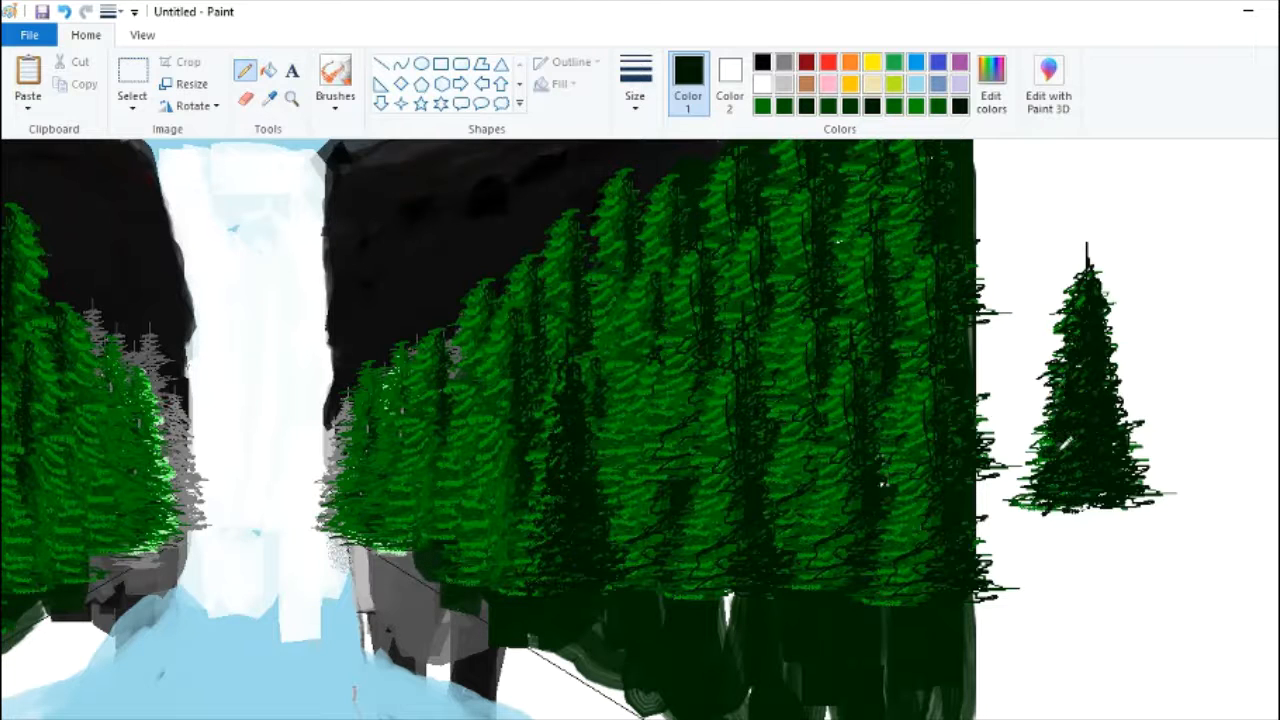
{"action": "left_click", "coordinate": [128, 78]}
{"action": "left_click_drag", "start_coordinate": [1003, 193], "coordinate": [1183, 563]}
{"action": "left_click_drag", "start_coordinate": [1092, 563], "coordinate": [1094, 698]}
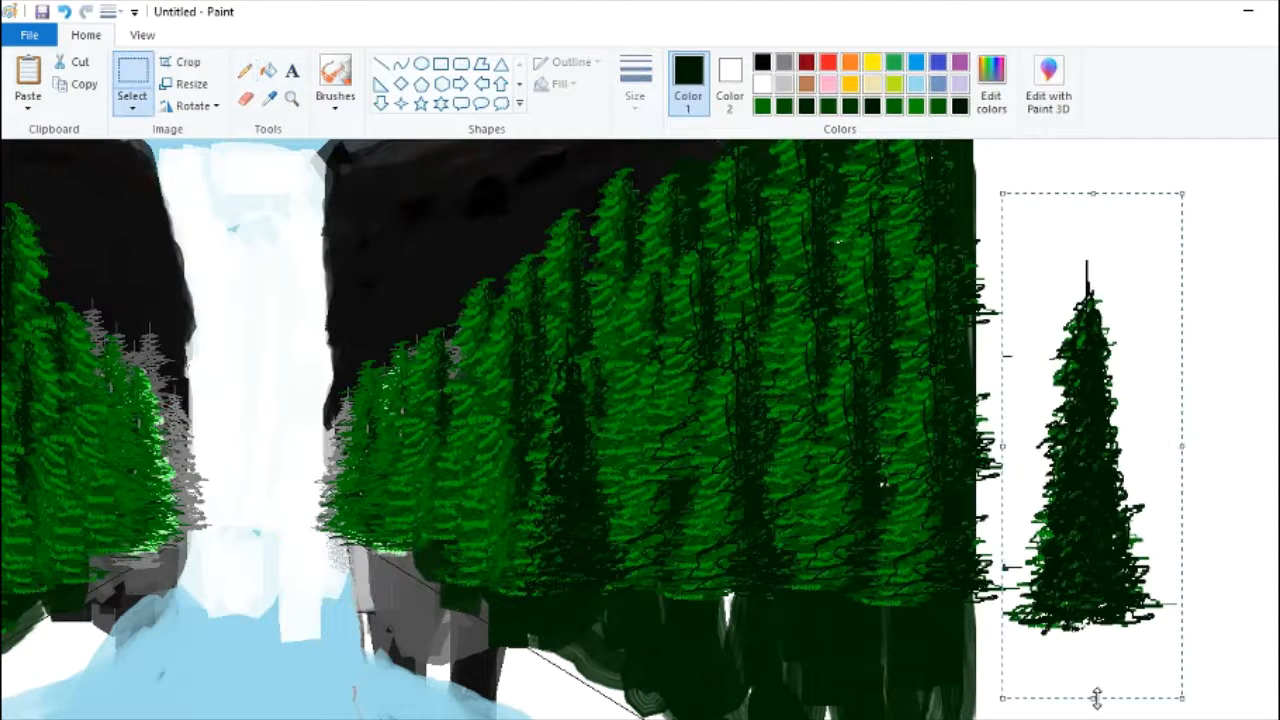
Step: Copy the tall dark pine and place copies side by side across the front of the right-hand slope
{"action": "key", "text": "ctrl+c"}
{"action": "key", "text": "ctrl+v"}
{"action": "left_click_drag", "start_coordinate": [92, 432], "coordinate": [930, 440]}
{"action": "key", "text": "ctrl+v"}
{"action": "key", "text": "ctrl+v"}
{"action": "key", "text": "ctrl+v"}
{"action": "left_click_drag", "start_coordinate": [92, 450], "coordinate": [845, 470]}
{"action": "key", "text": "ctrl+v"}
{"action": "left_click_drag", "start_coordinate": [105, 450], "coordinate": [809, 469]}
Step: Select the standalone dark pine and stretch it slightly wider
{"action": "scroll", "coordinate": [1148, 711], "scroll_direction": "down", "scroll_amount": 1}
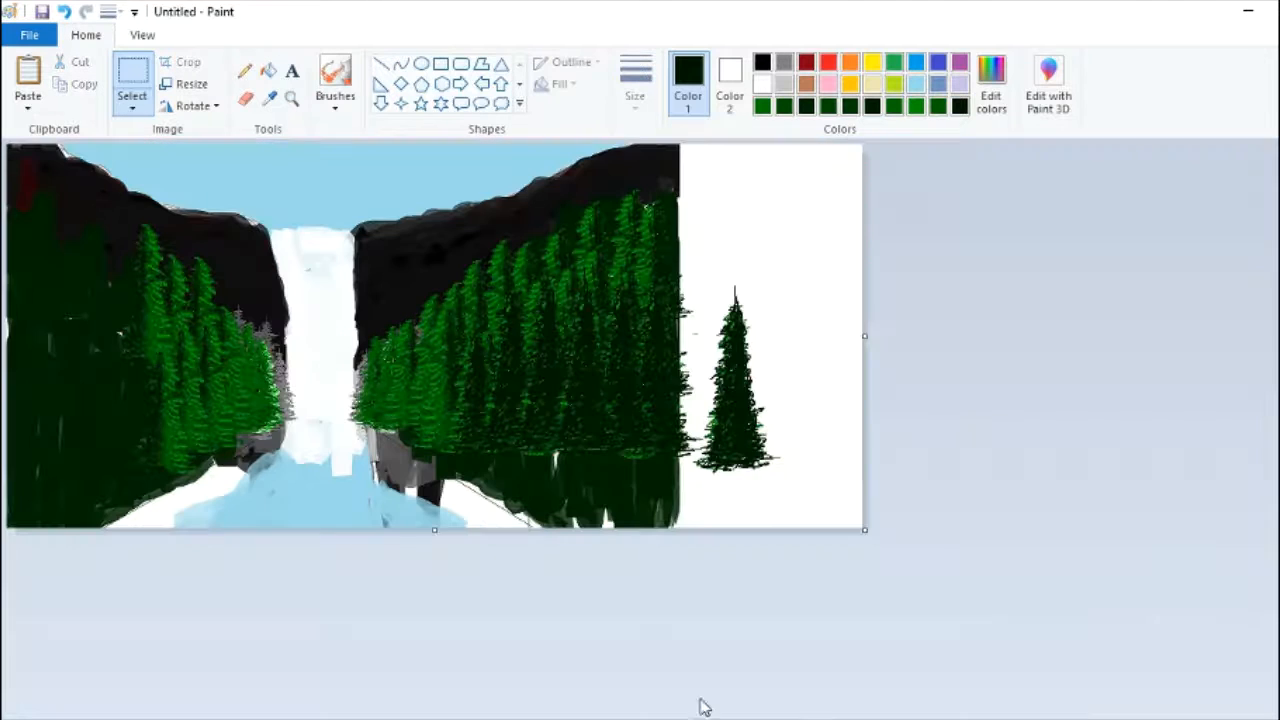
{"action": "left_click_drag", "start_coordinate": [688, 260], "coordinate": [793, 494]}
{"action": "left_click_drag", "start_coordinate": [793, 377], "coordinate": [815, 377]}
Step: Flip a copy of the widened dark pine horizontally and fill the left-hand slope with mirrored copies
{"action": "key", "text": "ctrl+c"}
{"action": "key", "text": "ctrl+v"}
{"action": "left_click", "coordinate": [190, 105]}
{"action": "left_click", "coordinate": [205, 219]}
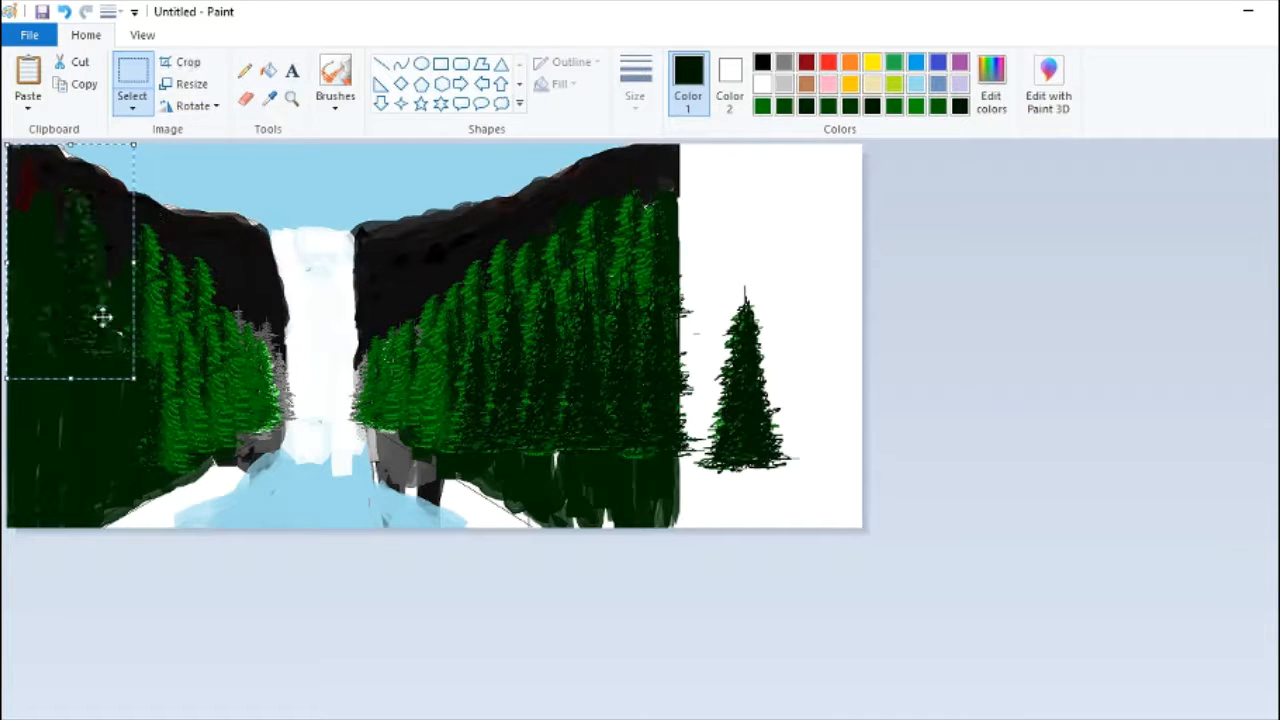
{"action": "left_click_drag", "start_coordinate": [103, 317], "coordinate": [156, 449]}
{"action": "mouse_move", "coordinate": [130, 341]}
{"action": "left_mouse_down"}
{"action": "mouse_move", "coordinate": [117, 434]}
{"action": "mouse_move", "coordinate": [23, 326]}
{"action": "mouse_move", "coordinate": [77, 330]}
{"action": "mouse_move", "coordinate": [103, 354]}
{"action": "mouse_move", "coordinate": [9, 400]}
{"action": "mouse_move", "coordinate": [6, 437]}
{"action": "left_mouse_up"}
{"action": "left_click", "coordinate": [234, 492]}
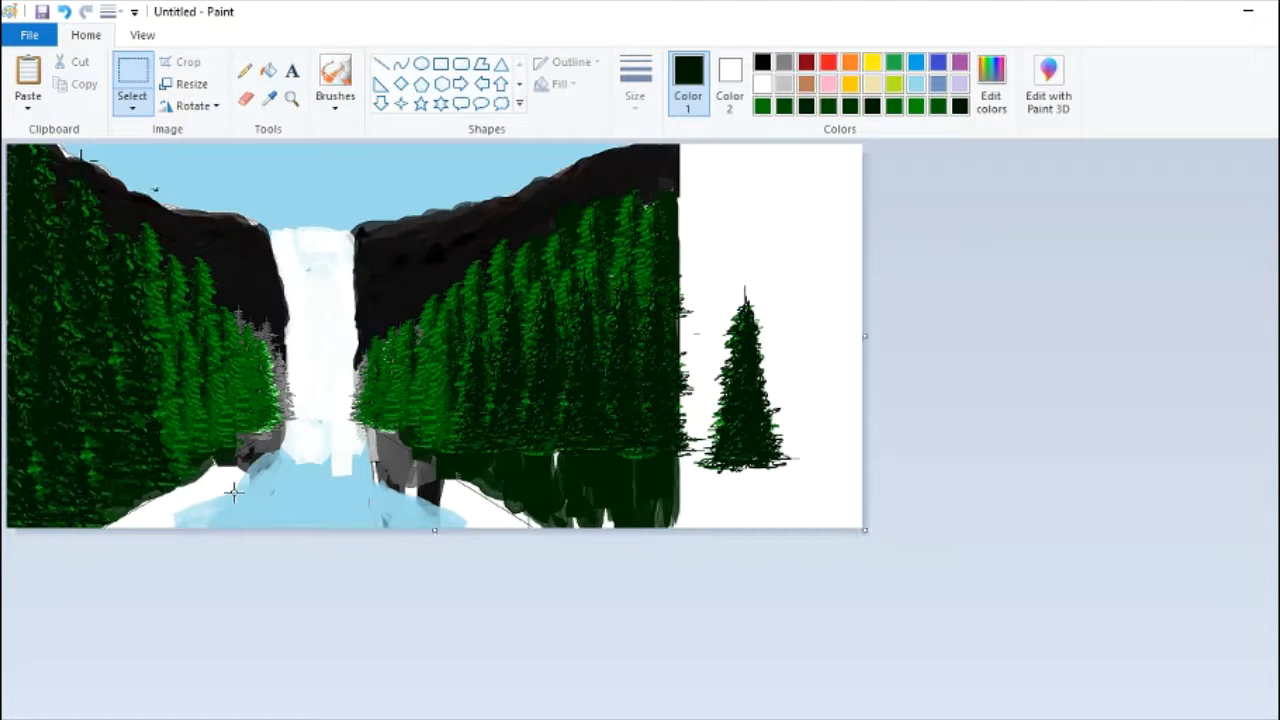
Step: Pencil thin grey trunk lines among the dark pines on both slopes
{"action": "left_click", "coordinate": [244, 70]}
{"action": "left_click", "coordinate": [292, 99]}
{"action": "left_click", "coordinate": [110, 373]}
{"action": "left_click", "coordinate": [784, 62]}
{"action": "left_click", "coordinate": [988, 96]}
{"action": "left_click", "coordinate": [885, 405]}
{"action": "left_click", "coordinate": [500, 535]}
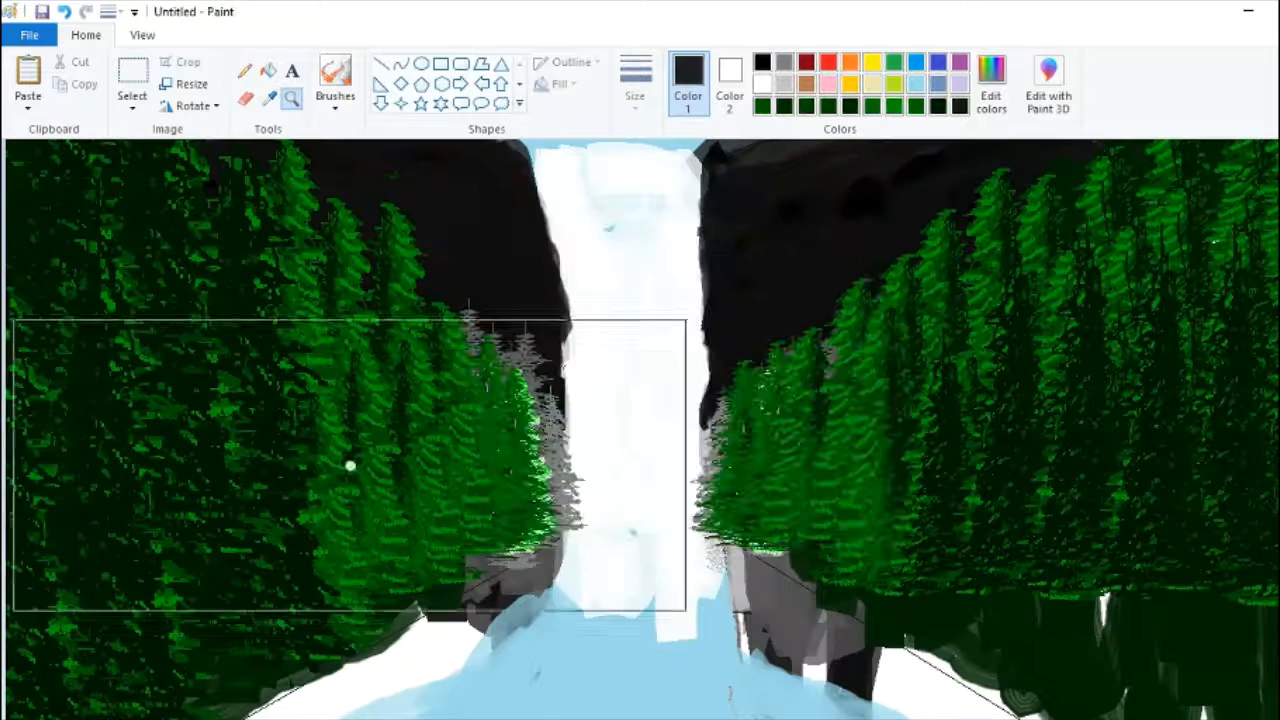
{"action": "left_click", "coordinate": [244, 72]}
{"action": "key", "text": "ctrl+Page_Down"}
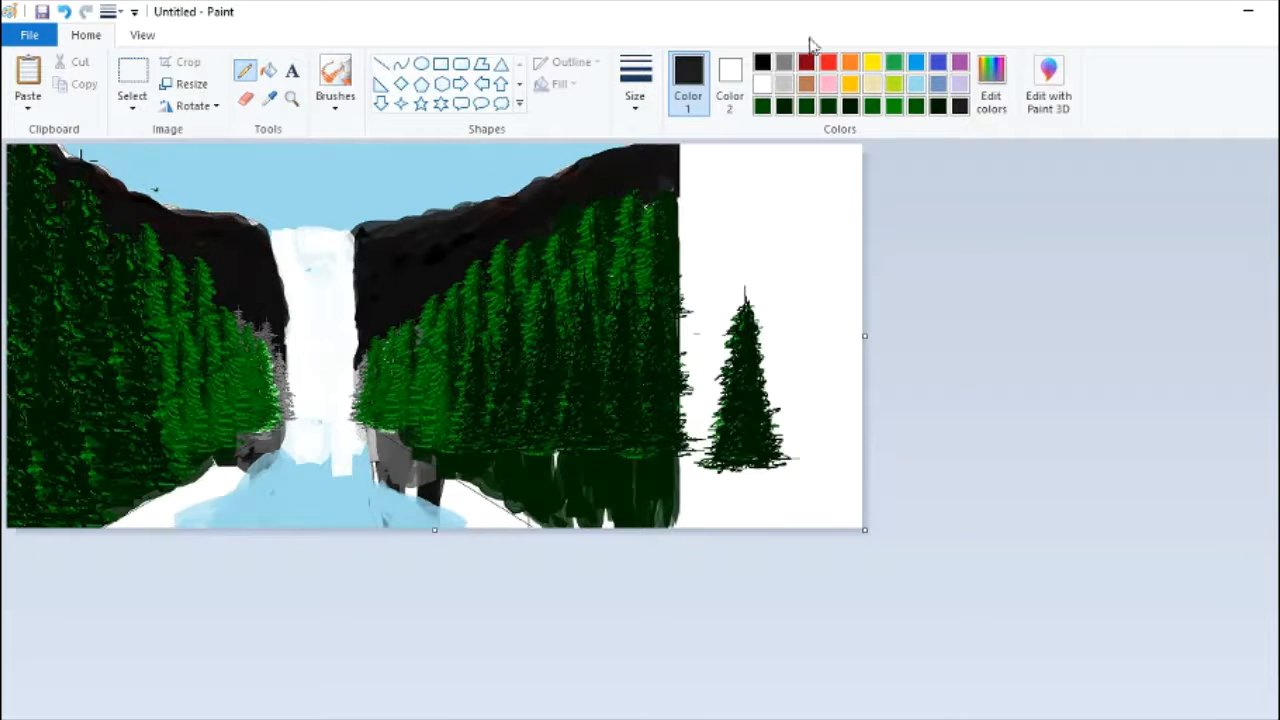
{"action": "left_click", "coordinate": [990, 92]}
{"action": "left_click", "coordinate": [885, 400]}
{"action": "left_click", "coordinate": [500, 530]}
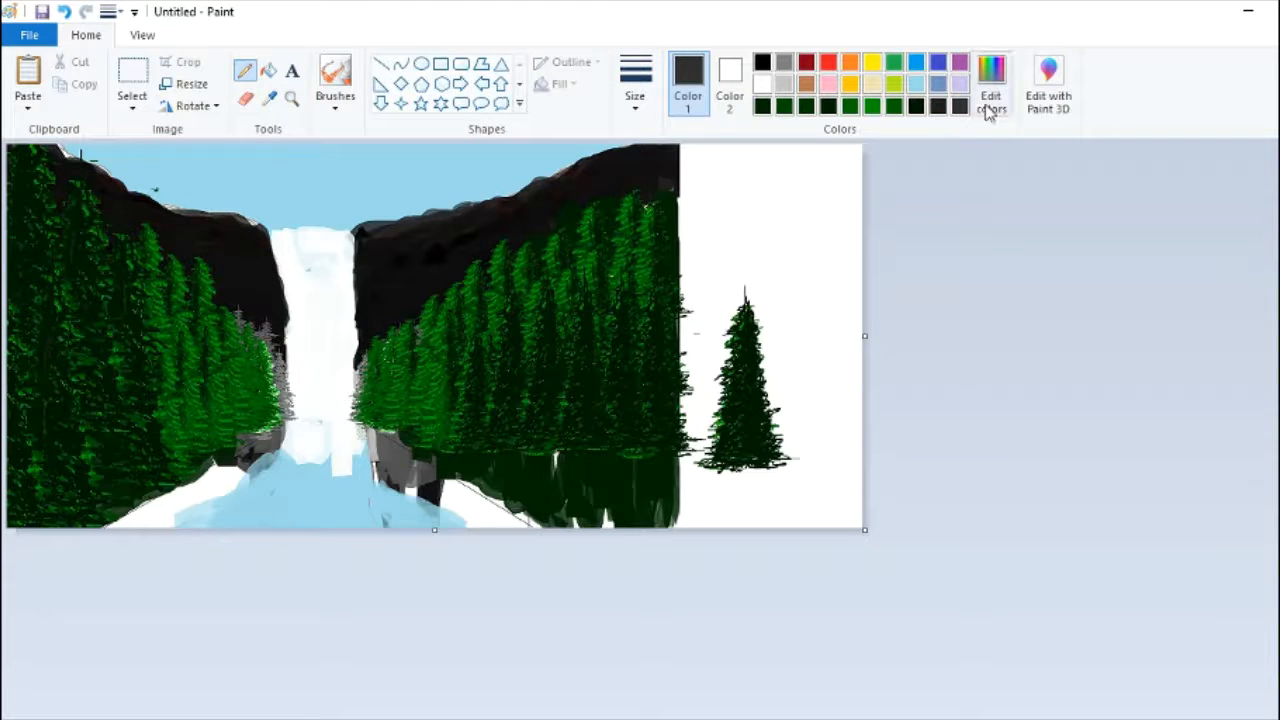
{"action": "left_click", "coordinate": [784, 62]}
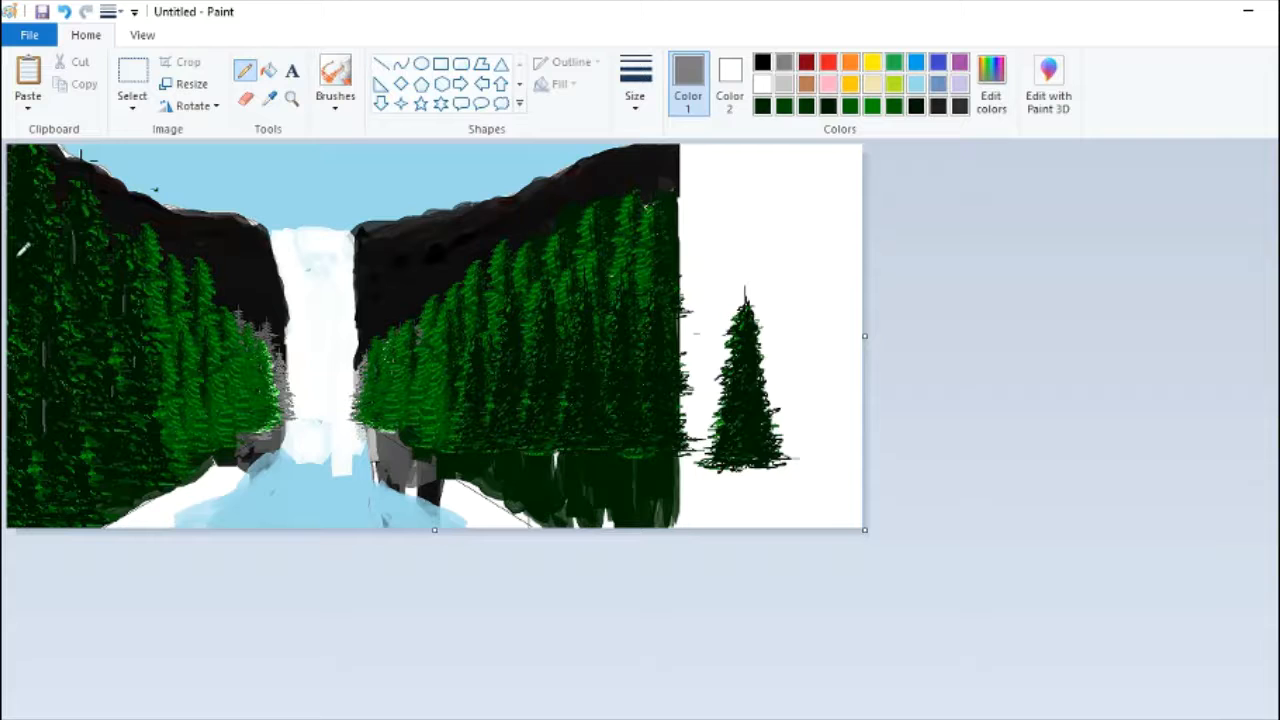
{"action": "key", "text": "ctrl+Page_Up"}
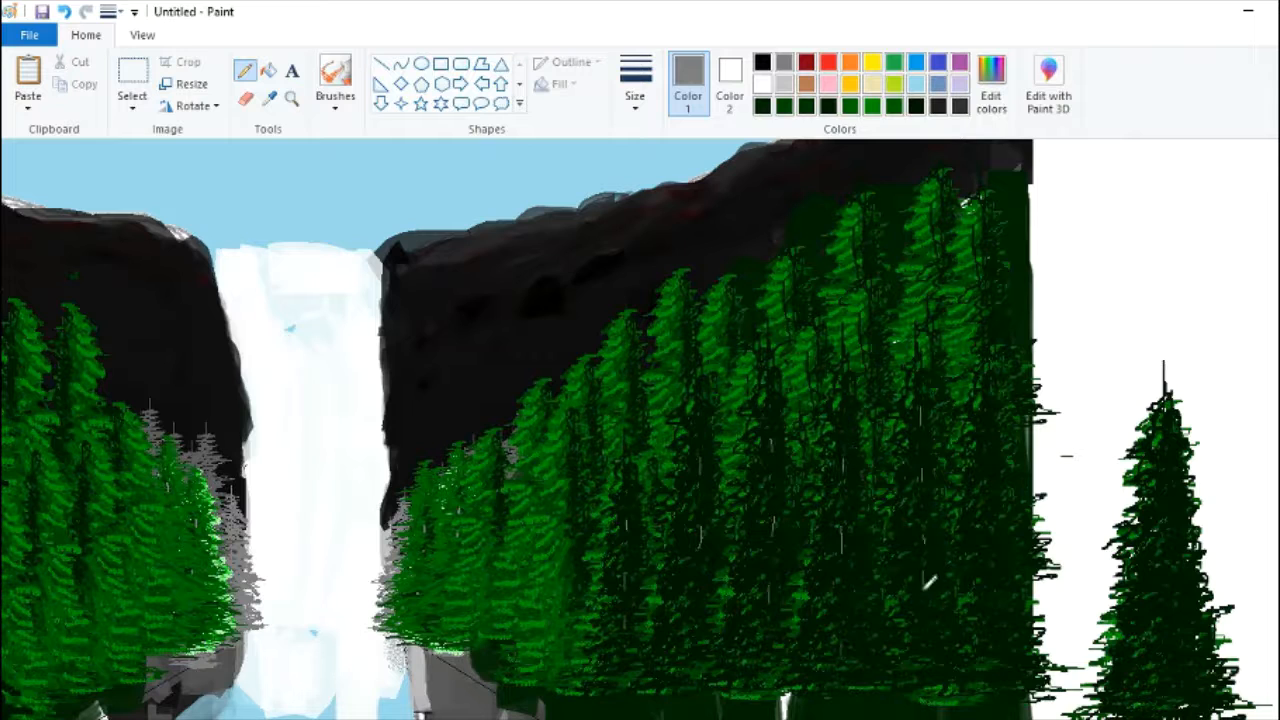
Step: Add thicker grey trunk marks at the foot of the right-hand pines using a larger pencil size
{"action": "left_click", "coordinate": [635, 85]}
{"action": "left_click", "coordinate": [674, 194]}
{"action": "key", "text": "ctrl+Page_Down"}
{"action": "left_click", "coordinate": [291, 98]}
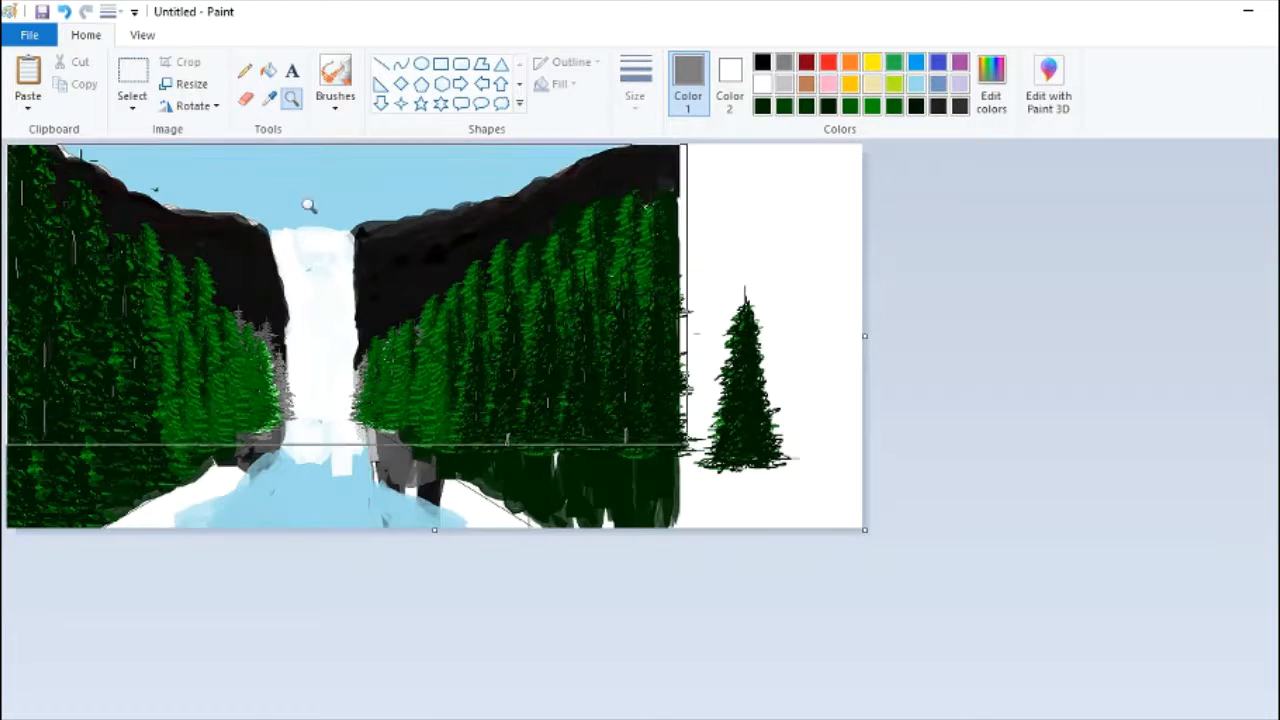
{"action": "left_click", "coordinate": [309, 400]}
Step: Cover the ground and pool below the waterfall and pines with broad very dark green marker strokes
{"action": "left_click", "coordinate": [1052, 628]}
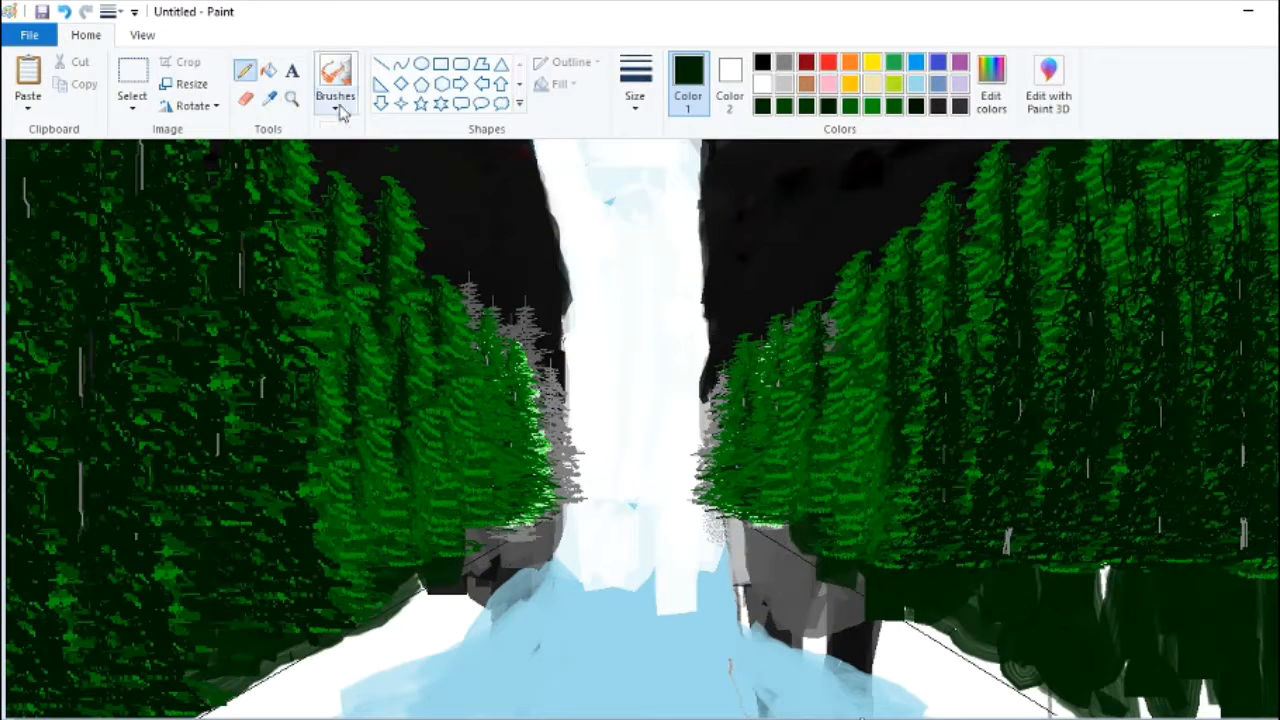
{"action": "left_click", "coordinate": [338, 108]}
{"action": "left_click", "coordinate": [416, 180]}
{"action": "left_click", "coordinate": [635, 95]}
{"action": "left_click", "coordinate": [686, 256]}
{"action": "mouse_move", "coordinate": [700, 625]}
{"action": "left_mouse_down"}
{"action": "mouse_move", "coordinate": [901, 590]}
{"action": "mouse_move", "coordinate": [590, 675]}
{"action": "mouse_move", "coordinate": [420, 705]}
{"action": "mouse_move", "coordinate": [490, 585]}
{"action": "mouse_move", "coordinate": [700, 520]}
{"action": "mouse_move", "coordinate": [777, 666]}
{"action": "mouse_move", "coordinate": [1180, 700]}
{"action": "left_mouse_up"}
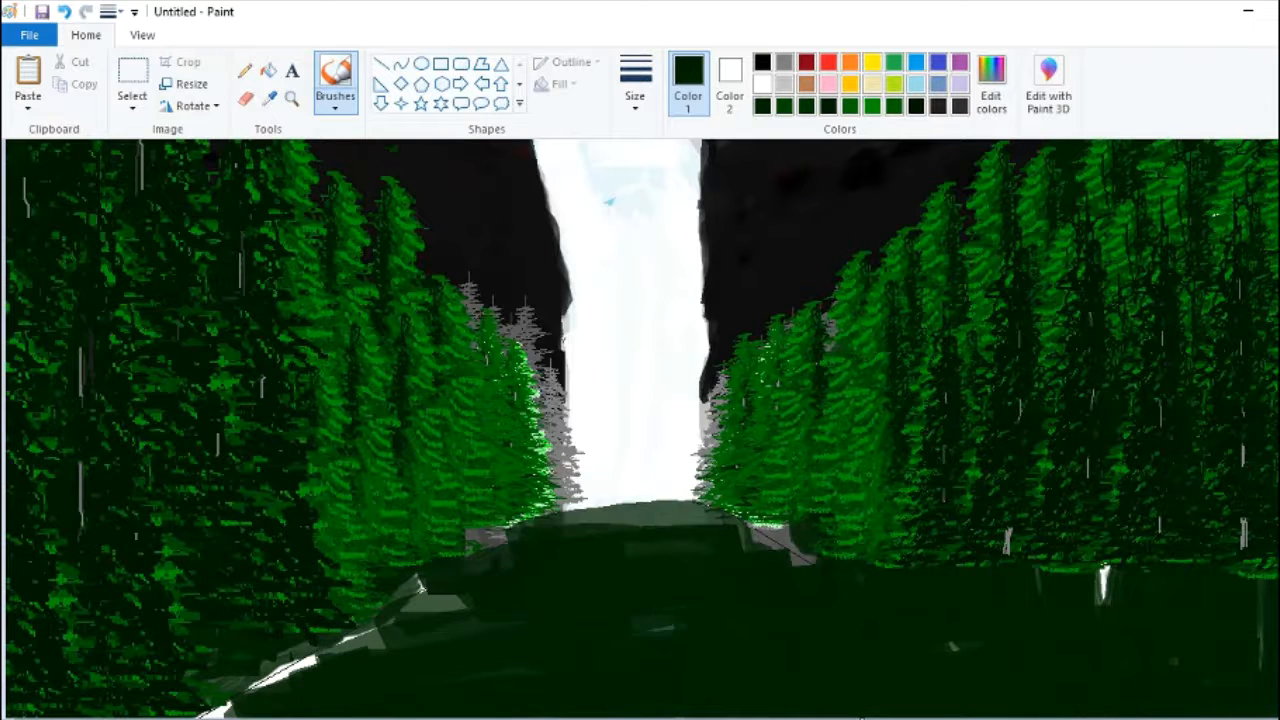
{"action": "scroll", "coordinate": [684, 686], "scroll_direction": "down", "scroll_amount": 1}
{"action": "left_click_drag", "start_coordinate": [335, 482], "coordinate": [265, 446]}
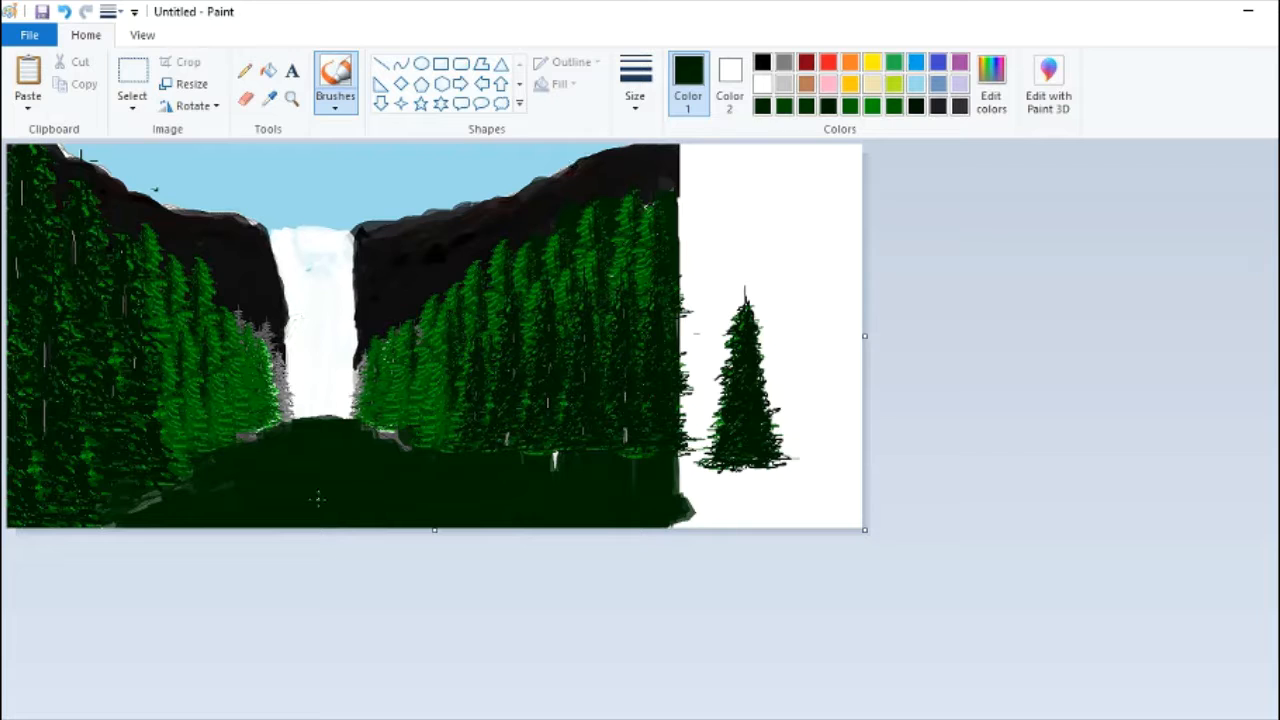
Step: Paint a light grey river over the dark ground, widening from the waterfall's base to the picture's lower edge
{"action": "left_click", "coordinate": [328, 104]}
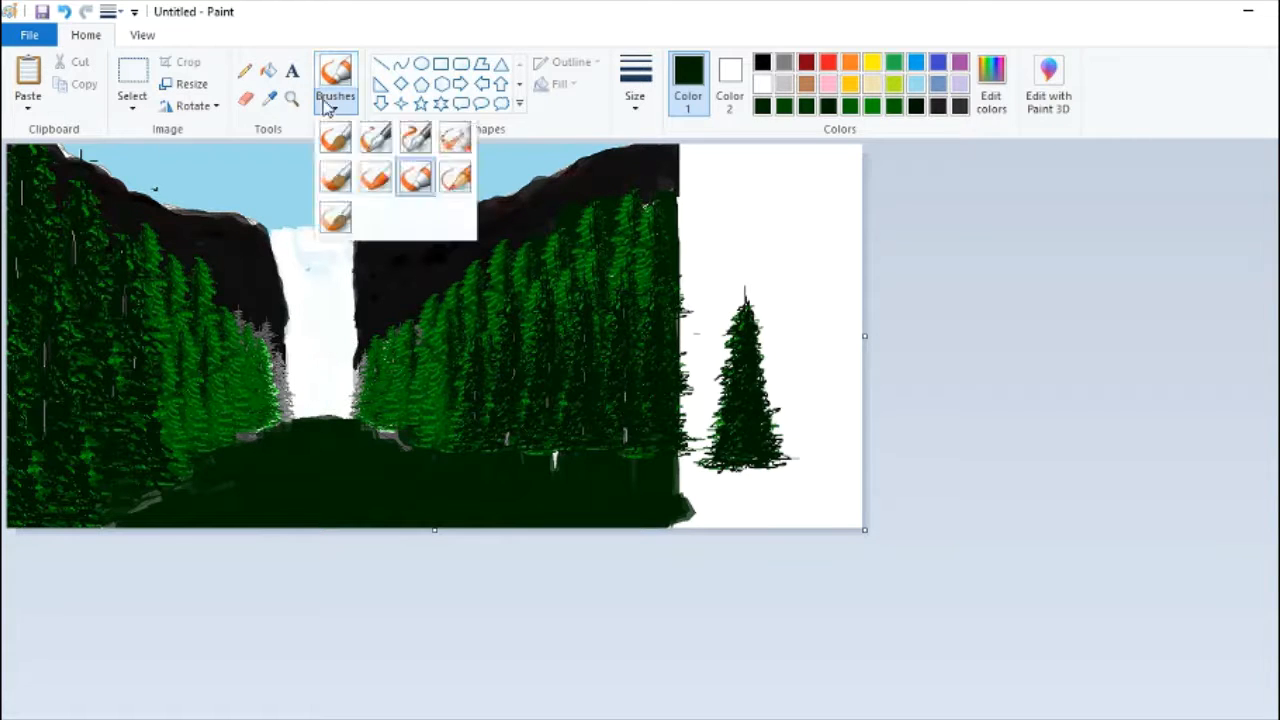
{"action": "left_click", "coordinate": [334, 141]}
{"action": "left_click", "coordinate": [784, 84]}
{"action": "mouse_move", "coordinate": [298, 424]}
{"action": "left_mouse_down"}
{"action": "mouse_move", "coordinate": [355, 430]}
{"action": "mouse_move", "coordinate": [265, 432]}
{"action": "mouse_move", "coordinate": [297, 429]}
{"action": "left_mouse_up"}
{"action": "left_click", "coordinate": [635, 95]}
{"action": "left_click", "coordinate": [678, 180]}
{"action": "left_click_drag", "start_coordinate": [216, 457], "coordinate": [382, 436]}
{"action": "left_click_drag", "start_coordinate": [216, 469], "coordinate": [424, 461]}
{"action": "left_click_drag", "start_coordinate": [204, 487], "coordinate": [515, 465]}
{"action": "left_click_drag", "start_coordinate": [262, 448], "coordinate": [392, 436]}
{"action": "left_click_drag", "start_coordinate": [204, 480], "coordinate": [540, 464]}
{"action": "left_click_drag", "start_coordinate": [186, 490], "coordinate": [578, 460]}
{"action": "mouse_move", "coordinate": [181, 518]}
{"action": "left_mouse_down"}
{"action": "mouse_move", "coordinate": [149, 514]}
{"action": "mouse_move", "coordinate": [459, 508]}
{"action": "left_mouse_up"}
{"action": "mouse_move", "coordinate": [326, 492]}
{"action": "left_mouse_down"}
{"action": "mouse_move", "coordinate": [400, 505]}
{"action": "mouse_move", "coordinate": [134, 520]}
{"action": "mouse_move", "coordinate": [488, 522]}
{"action": "mouse_move", "coordinate": [195, 486]}
{"action": "left_mouse_up"}
Step: Paint black strokes along the river's right edge and a brown base over the right-hand bank
{"action": "left_click", "coordinate": [762, 66]}
{"action": "mouse_move", "coordinate": [430, 462]}
{"action": "left_mouse_down"}
{"action": "mouse_move", "coordinate": [590, 468]}
{"action": "mouse_move", "coordinate": [440, 505]}
{"action": "mouse_move", "coordinate": [450, 476]}
{"action": "mouse_move", "coordinate": [660, 495]}
{"action": "mouse_move", "coordinate": [545, 465]}
{"action": "left_mouse_up"}
{"action": "left_click", "coordinate": [805, 82]}
{"action": "mouse_move", "coordinate": [690, 500]}
{"action": "left_mouse_down"}
{"action": "mouse_move", "coordinate": [493, 485]}
{"action": "mouse_move", "coordinate": [646, 494]}
{"action": "mouse_move", "coordinate": [480, 512]}
{"action": "mouse_move", "coordinate": [530, 478]}
{"action": "left_mouse_up"}
Step: Mix a dark brown and shade the upper part of the right-hand bank with it
{"action": "left_click", "coordinate": [991, 85]}
{"action": "left_click_drag", "start_coordinate": [895, 340], "coordinate": [895, 408]}
{"action": "left_click", "coordinate": [497, 526]}
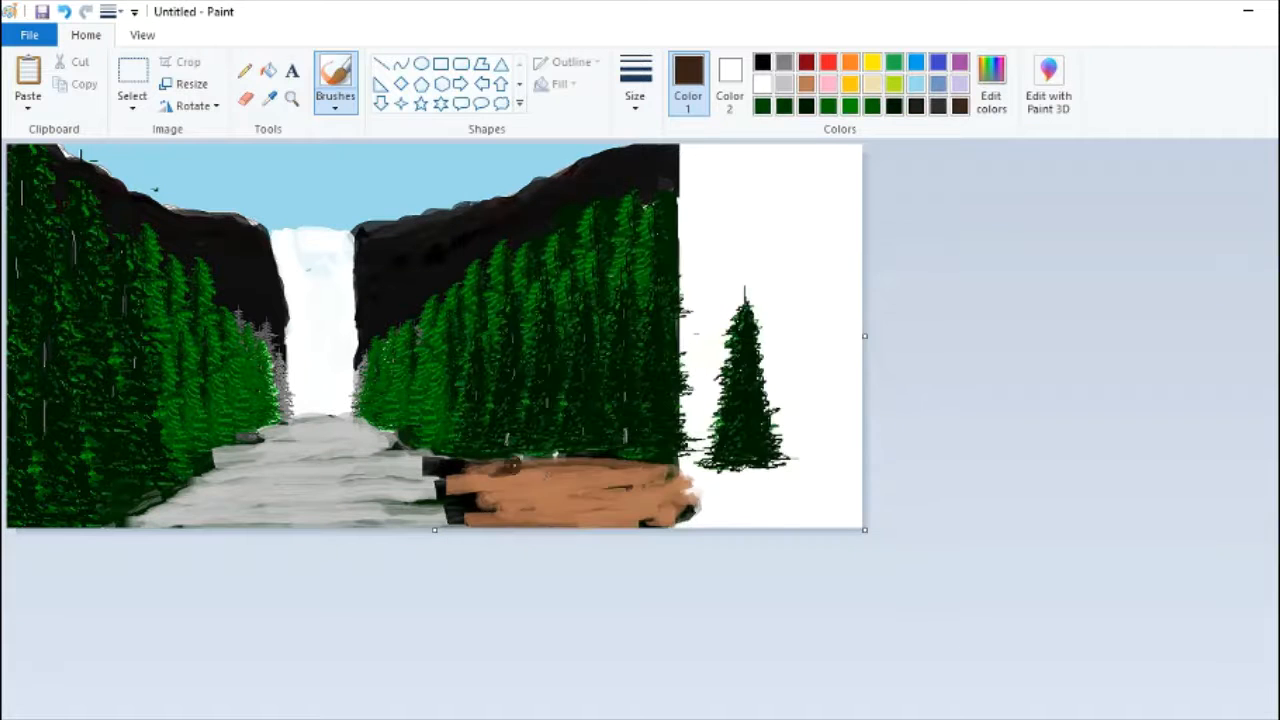
{"action": "mouse_move", "coordinate": [620, 466]}
{"action": "left_mouse_down"}
{"action": "mouse_move", "coordinate": [499, 468]}
{"action": "mouse_move", "coordinate": [563, 504]}
{"action": "mouse_move", "coordinate": [680, 500]}
{"action": "mouse_move", "coordinate": [540, 520]}
{"action": "mouse_move", "coordinate": [668, 518]}
{"action": "left_mouse_up"}
Step: Narrow the canvas to cut off the spare pine and brush brown over the river end of the right-hand bank
{"action": "left_click", "coordinate": [805, 83]}
{"action": "left_click_drag", "start_coordinate": [864, 336], "coordinate": [742, 380]}
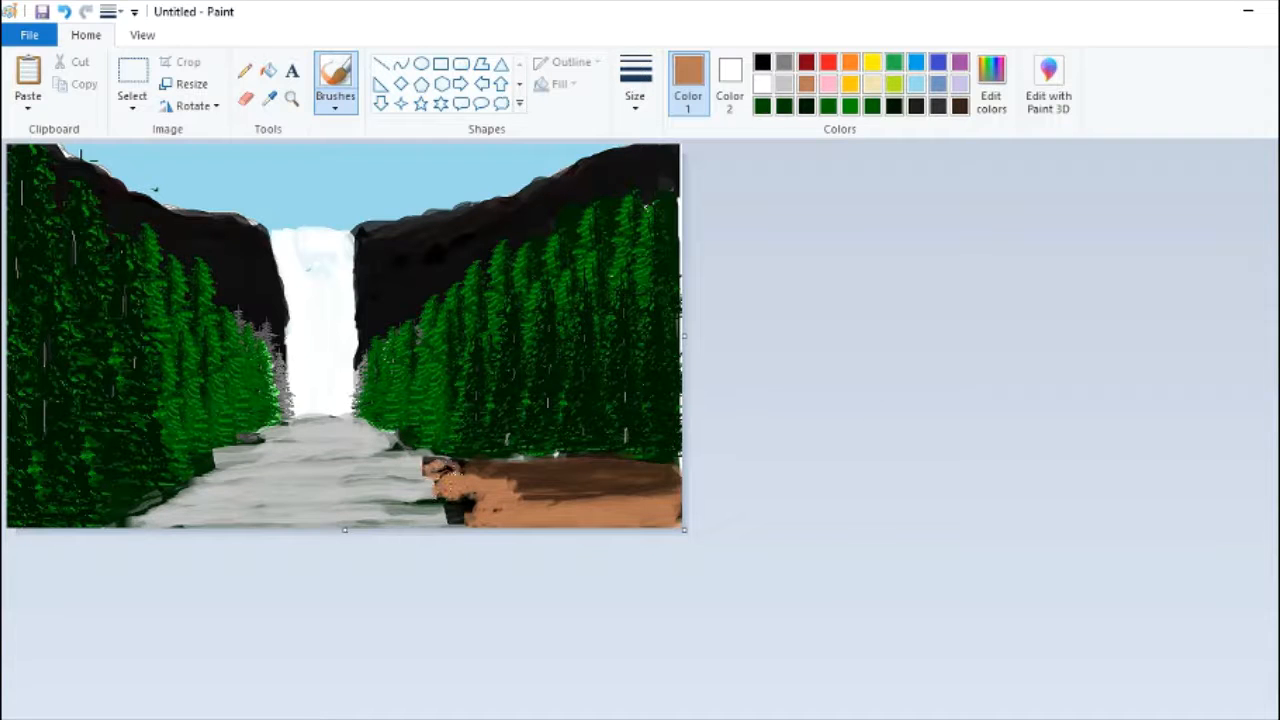
{"action": "left_click_drag", "start_coordinate": [453, 480], "coordinate": [483, 462]}
Step: Mix a near-black brown and shade along the top of the right-hand bank beneath the pines
{"action": "left_click", "coordinate": [991, 85]}
{"action": "left_click", "coordinate": [891, 403]}
{"action": "left_click", "coordinate": [500, 523]}
{"action": "left_click", "coordinate": [991, 85]}
{"action": "left_click", "coordinate": [891, 425]}
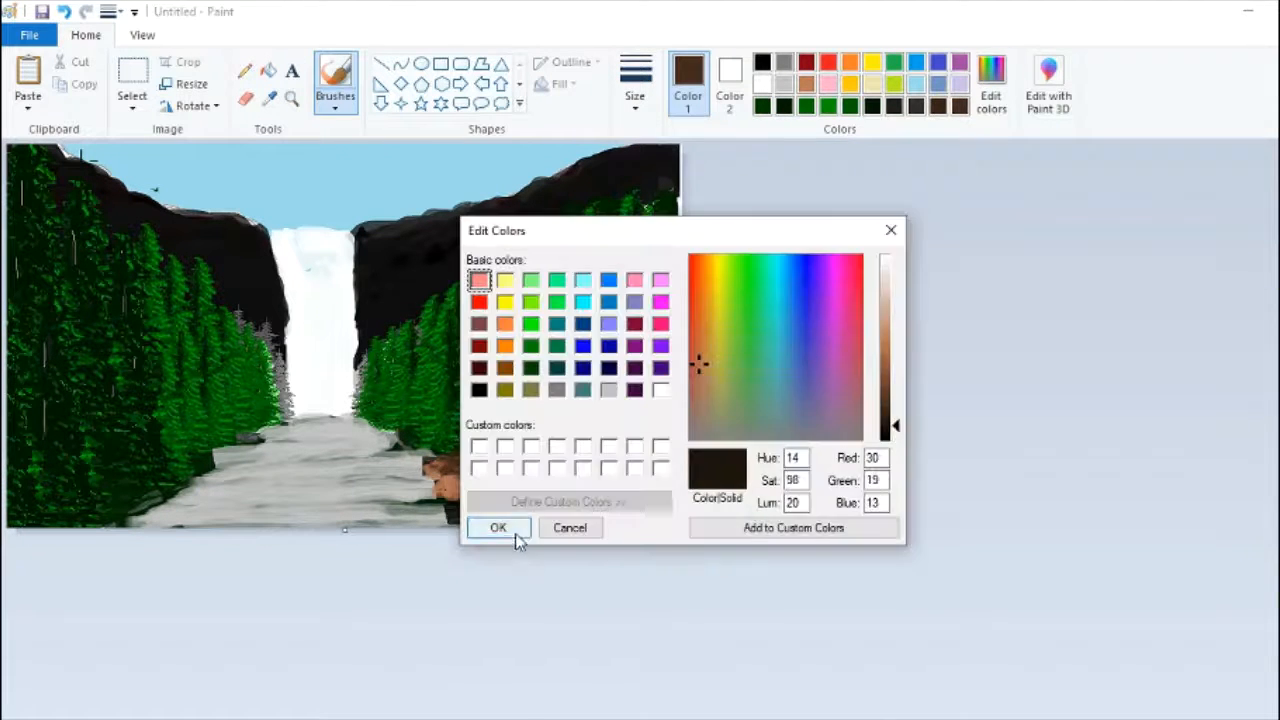
{"action": "left_click", "coordinate": [508, 529]}
{"action": "left_click", "coordinate": [991, 85]}
{"action": "left_click", "coordinate": [891, 434]}
{"action": "left_click", "coordinate": [505, 529]}
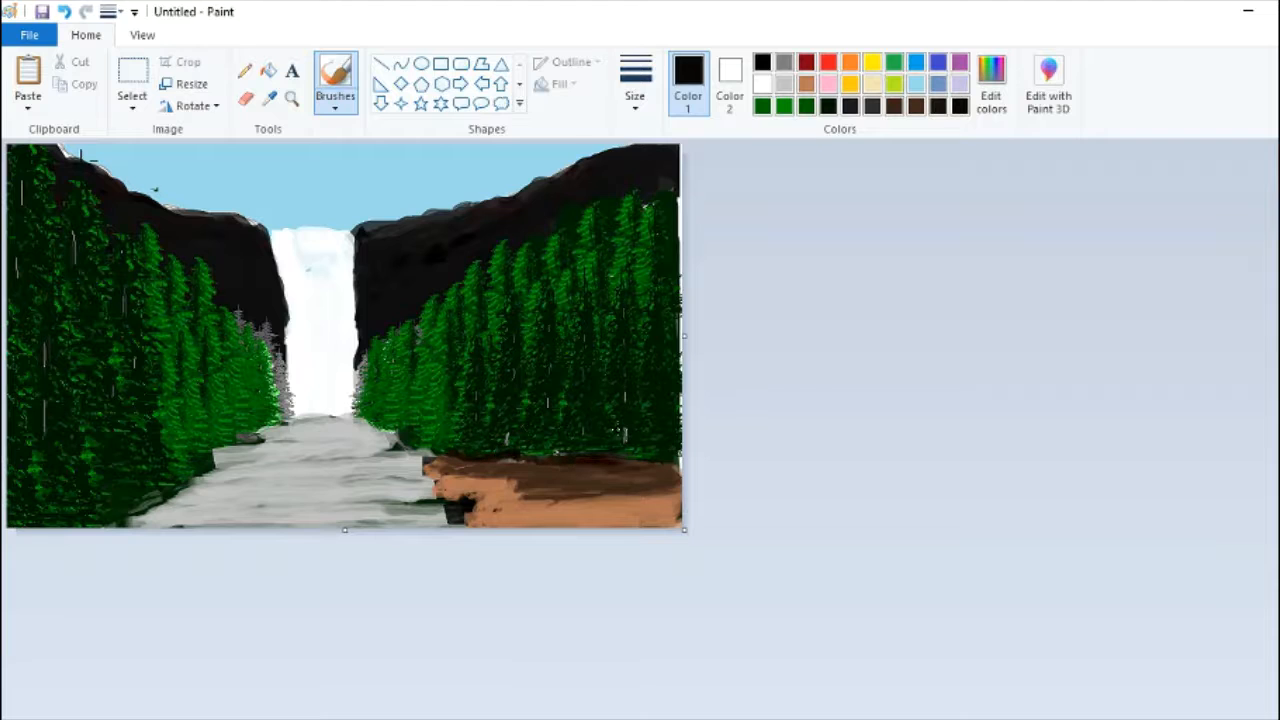
{"action": "left_click_drag", "start_coordinate": [474, 462], "coordinate": [560, 460]}
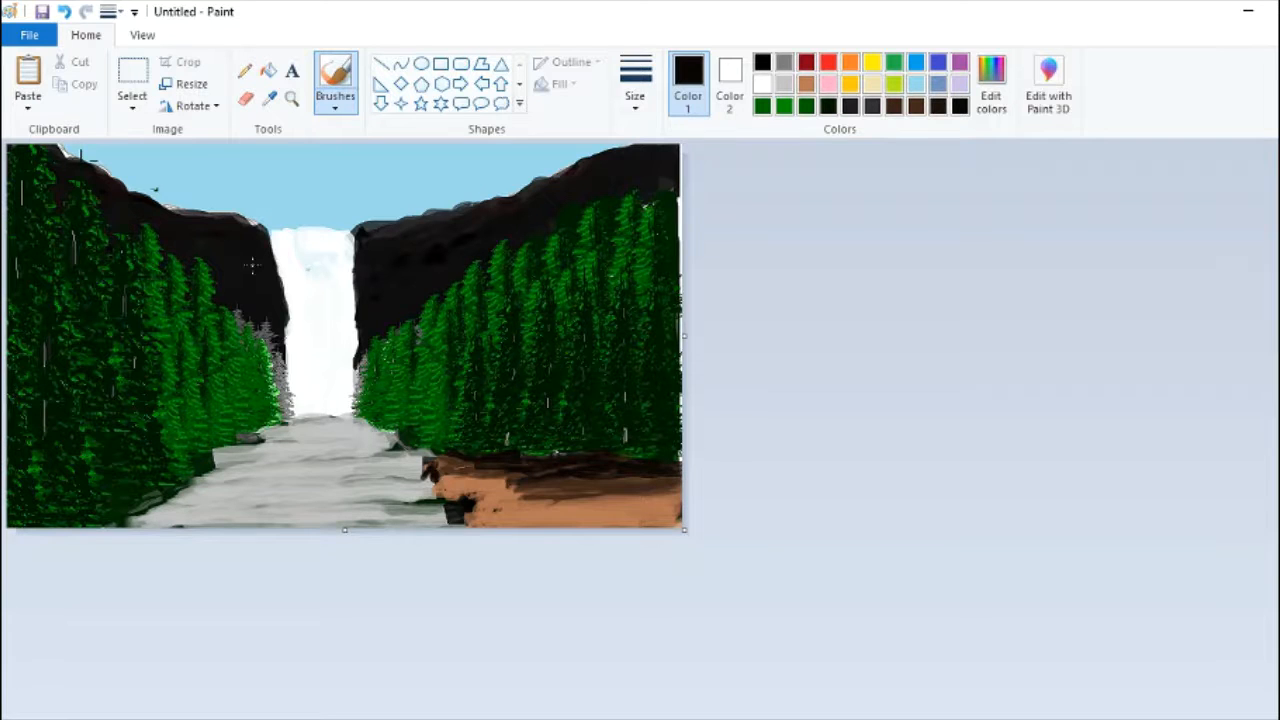
Step: Paint dark rocks across the river and along both of its banks
{"action": "scroll", "coordinate": [252, 265], "scroll_direction": "up", "scroll_amount": 2}
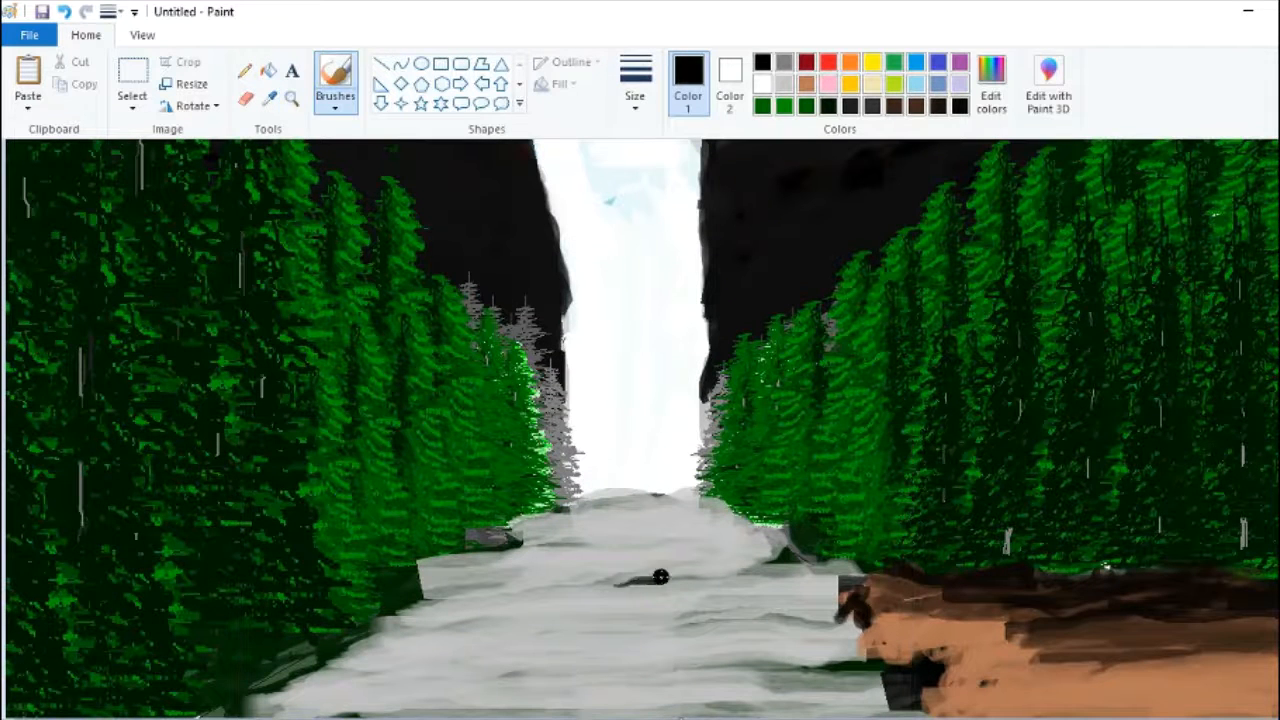
{"action": "left_click_drag", "start_coordinate": [660, 576], "coordinate": [712, 576]}
{"action": "mouse_move", "coordinate": [672, 630]}
{"action": "left_mouse_down"}
{"action": "mouse_move", "coordinate": [760, 626]}
{"action": "mouse_move", "coordinate": [650, 628]}
{"action": "left_mouse_up"}
{"action": "left_click_drag", "start_coordinate": [733, 624], "coordinate": [762, 622]}
{"action": "mouse_move", "coordinate": [842, 608]}
{"action": "left_mouse_down"}
{"action": "mouse_move", "coordinate": [837, 589]}
{"action": "mouse_move", "coordinate": [876, 588]}
{"action": "left_mouse_up"}
{"action": "mouse_move", "coordinate": [935, 668]}
{"action": "left_mouse_down"}
{"action": "mouse_move", "coordinate": [825, 708]}
{"action": "mouse_move", "coordinate": [770, 705]}
{"action": "mouse_move", "coordinate": [918, 704]}
{"action": "left_mouse_up"}
{"action": "left_click_drag", "start_coordinate": [618, 712], "coordinate": [705, 702]}
{"action": "mouse_move", "coordinate": [548, 540]}
{"action": "left_mouse_down"}
{"action": "mouse_move", "coordinate": [528, 536]}
{"action": "mouse_move", "coordinate": [582, 538]}
{"action": "mouse_move", "coordinate": [540, 530]}
{"action": "left_mouse_up"}
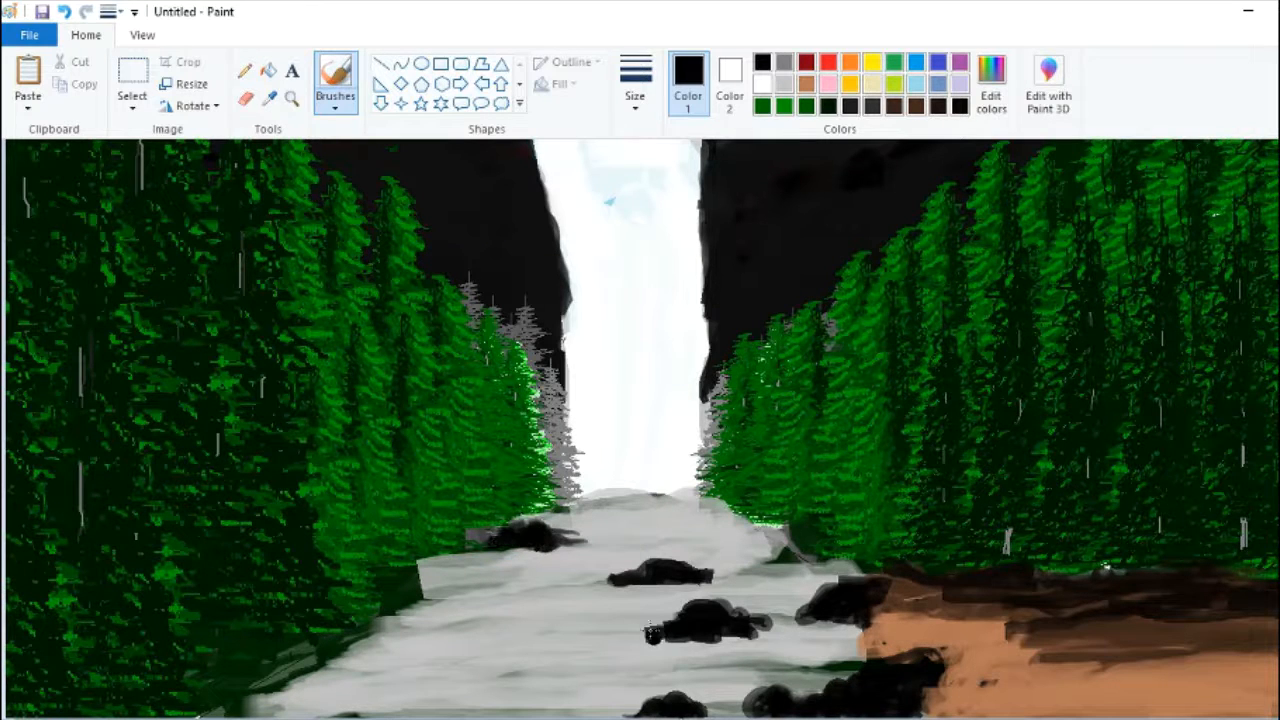
{"action": "mouse_move", "coordinate": [446, 628]}
{"action": "left_mouse_down"}
{"action": "mouse_move", "coordinate": [385, 620]}
{"action": "mouse_move", "coordinate": [425, 614]}
{"action": "left_mouse_up"}
Step: Mix a very dark brown and paint a bank along the river's left edge below the pines
{"action": "left_click", "coordinate": [937, 106]}
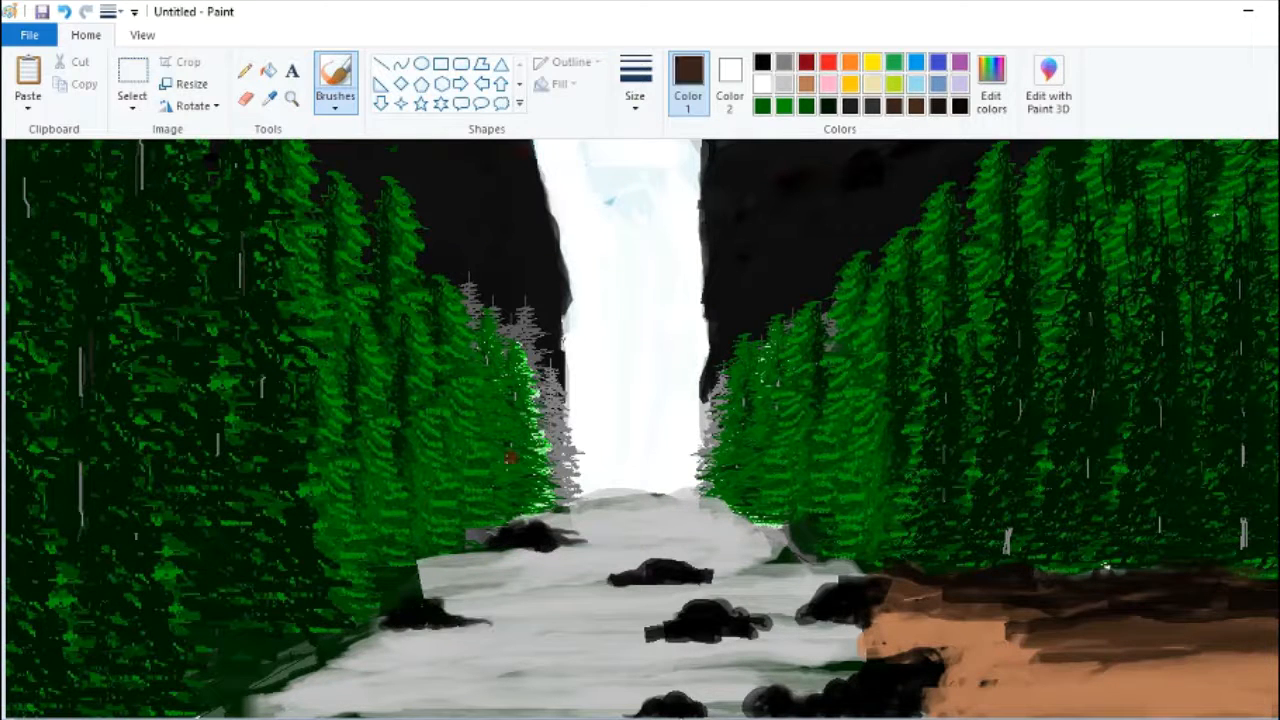
{"action": "left_click", "coordinate": [991, 85]}
{"action": "mouse_move", "coordinate": [216, 702]}
{"action": "left_mouse_down"}
{"action": "mouse_move", "coordinate": [318, 652]}
{"action": "mouse_move", "coordinate": [394, 634]}
{"action": "left_mouse_up"}
{"action": "left_click", "coordinate": [892, 434]}
{"action": "left_click", "coordinate": [502, 530]}
{"action": "mouse_move", "coordinate": [206, 708]}
{"action": "left_mouse_down"}
{"action": "mouse_move", "coordinate": [326, 680]}
{"action": "mouse_move", "coordinate": [418, 634]}
{"action": "left_mouse_up"}
{"action": "left_click_drag", "start_coordinate": [290, 682], "coordinate": [250, 706]}
{"action": "mouse_move", "coordinate": [466, 584]}
{"action": "left_mouse_down"}
{"action": "mouse_move", "coordinate": [496, 554]}
{"action": "mouse_move", "coordinate": [434, 592]}
{"action": "left_mouse_up"}
{"action": "left_click_drag", "start_coordinate": [500, 560], "coordinate": [325, 649]}
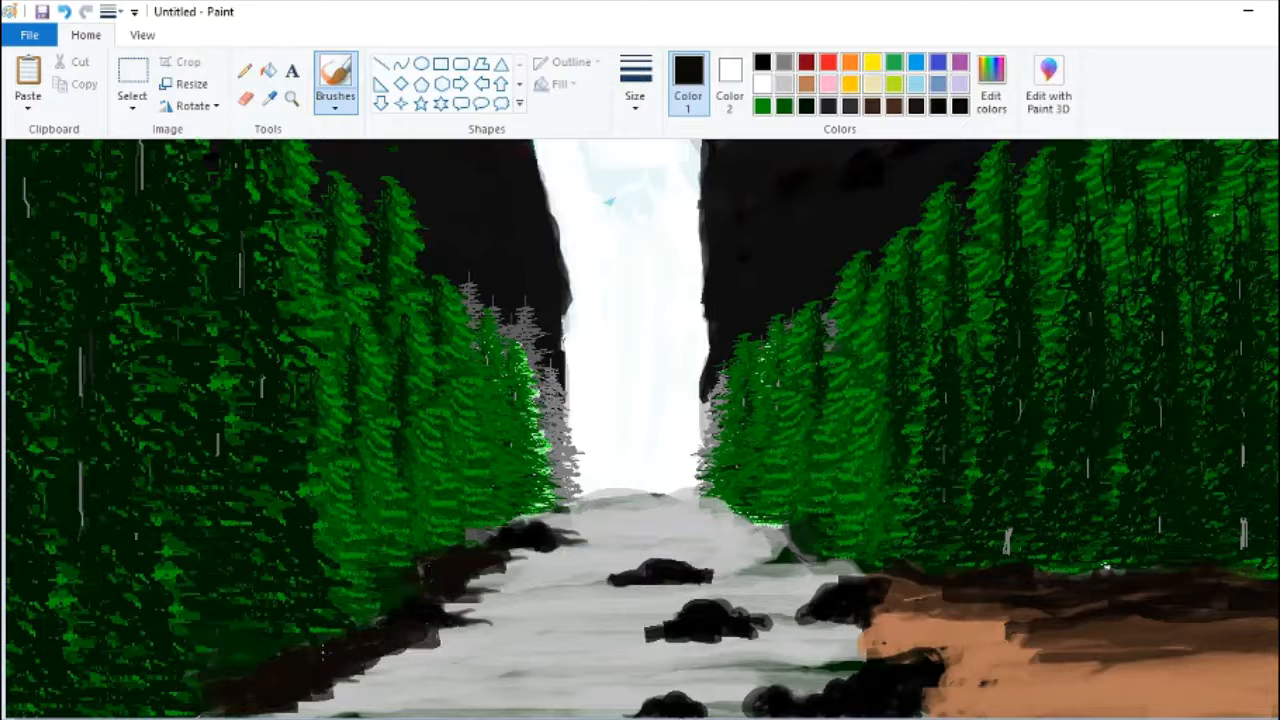
Step: Roughen the left bank's waterline with jagged near-black strokes, switching to a different brush size
{"action": "left_click_drag", "start_coordinate": [454, 630], "coordinate": [482, 622]}
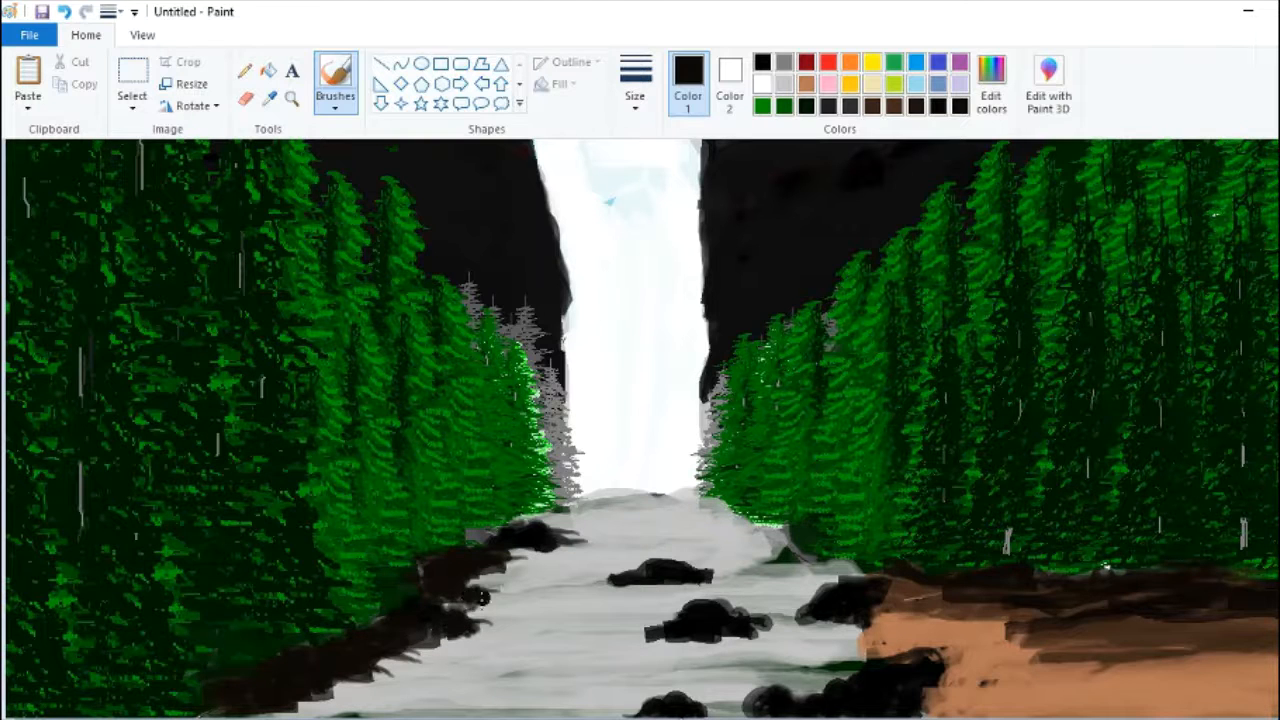
{"action": "left_click", "coordinate": [635, 85]}
{"action": "left_click", "coordinate": [681, 217]}
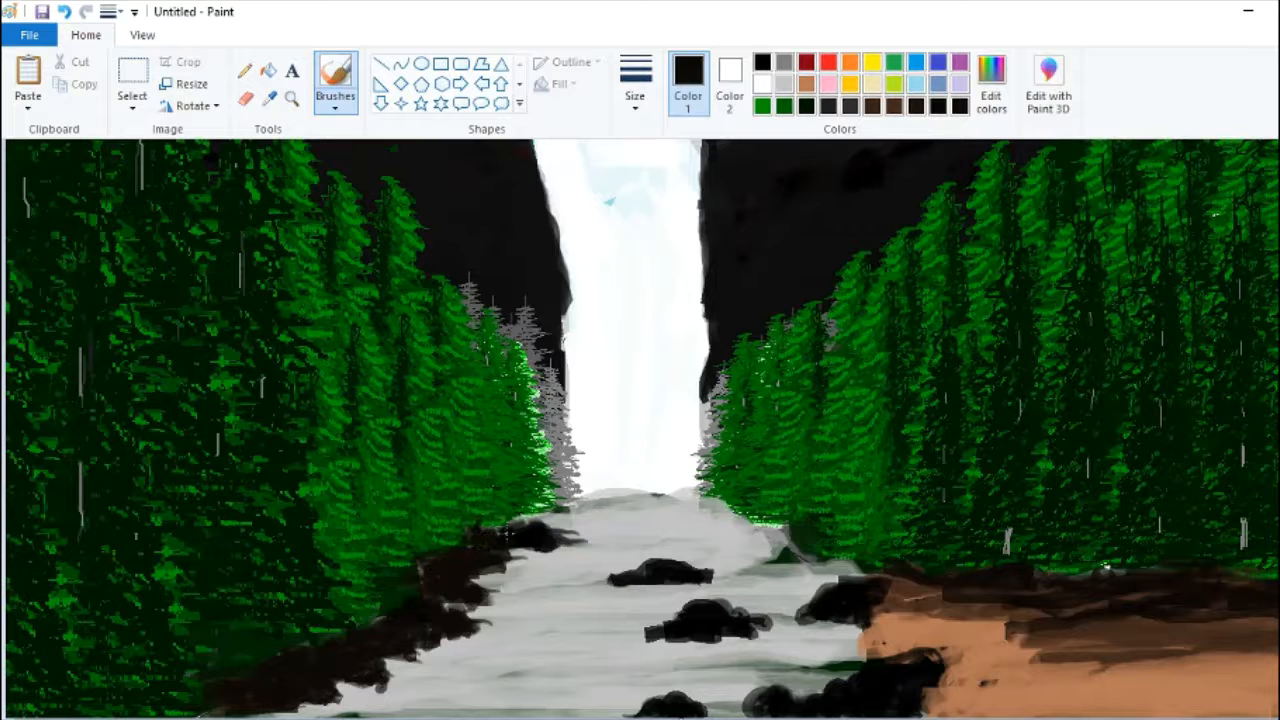
{"action": "mouse_move", "coordinate": [339, 697]}
{"action": "left_mouse_down"}
{"action": "mouse_move", "coordinate": [300, 710]}
{"action": "mouse_move", "coordinate": [352, 692]}
{"action": "left_mouse_up"}
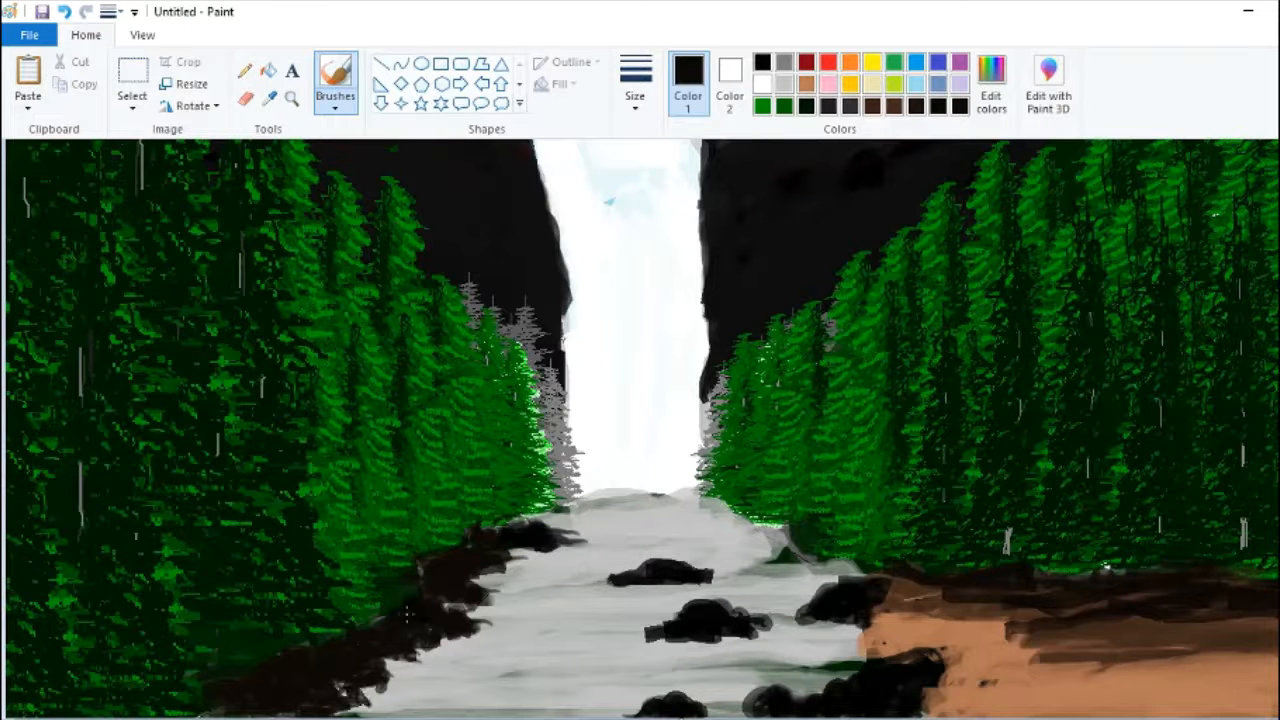
Step: Mix a lighter dark brown and brush it over the left-hand bank's surface
{"action": "left_click", "coordinate": [991, 85]}
{"action": "left_click", "coordinate": [700, 360]}
{"action": "left_click", "coordinate": [892, 414]}
{"action": "left_click", "coordinate": [497, 529]}
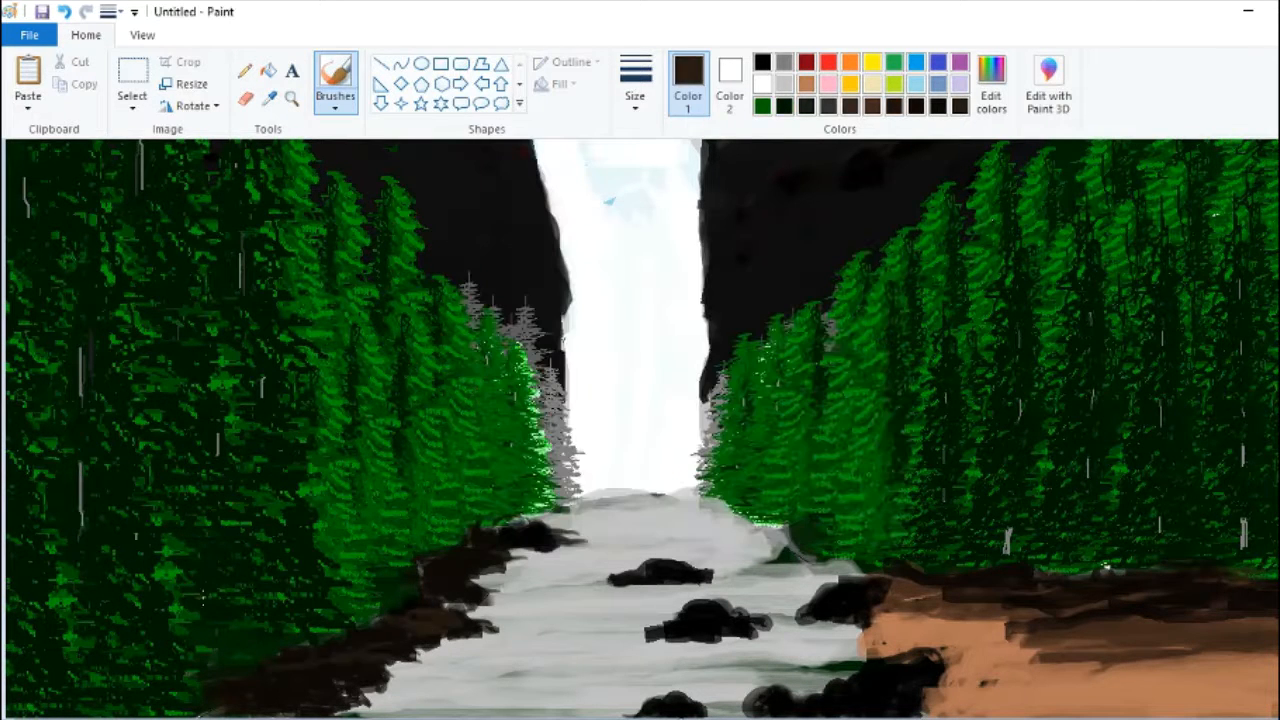
{"action": "left_click_drag", "start_coordinate": [322, 706], "coordinate": [366, 668]}
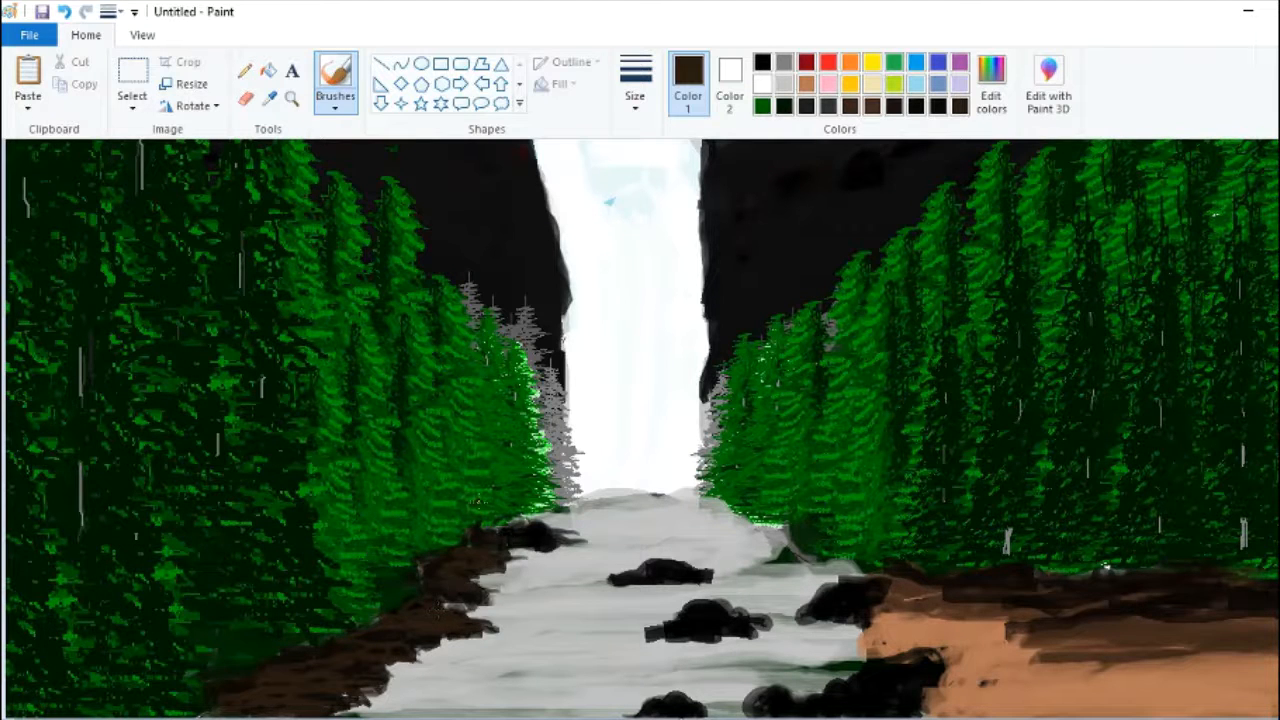
Step: Extend the dark brown highlights over the left bank's upper rocks and down its middle section
{"action": "left_click", "coordinate": [291, 98]}
{"action": "left_click", "coordinate": [499, 568]}
{"action": "left_click", "coordinate": [331, 72]}
{"action": "left_click_drag", "start_coordinate": [734, 360], "coordinate": [595, 358]}
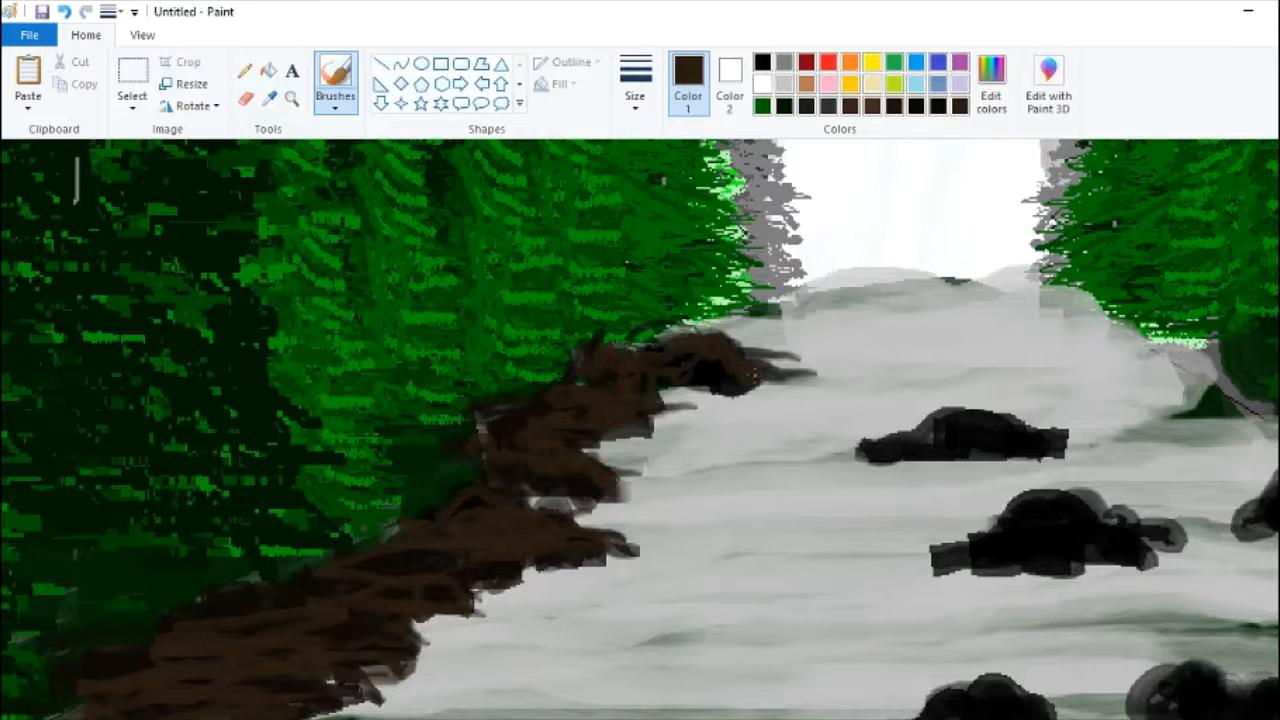
{"action": "mouse_move", "coordinate": [625, 452]}
{"action": "left_mouse_down"}
{"action": "mouse_move", "coordinate": [430, 560]}
{"action": "mouse_move", "coordinate": [340, 645]}
{"action": "mouse_move", "coordinate": [240, 610]}
{"action": "mouse_move", "coordinate": [175, 714]}
{"action": "mouse_move", "coordinate": [470, 506]}
{"action": "mouse_move", "coordinate": [430, 512]}
{"action": "left_mouse_up"}
Step: Mix a brown of red 70, green 47, blue 28 and add highlights to the left bank's rocks
{"action": "left_click", "coordinate": [991, 85]}
{"action": "left_click", "coordinate": [895, 408]}
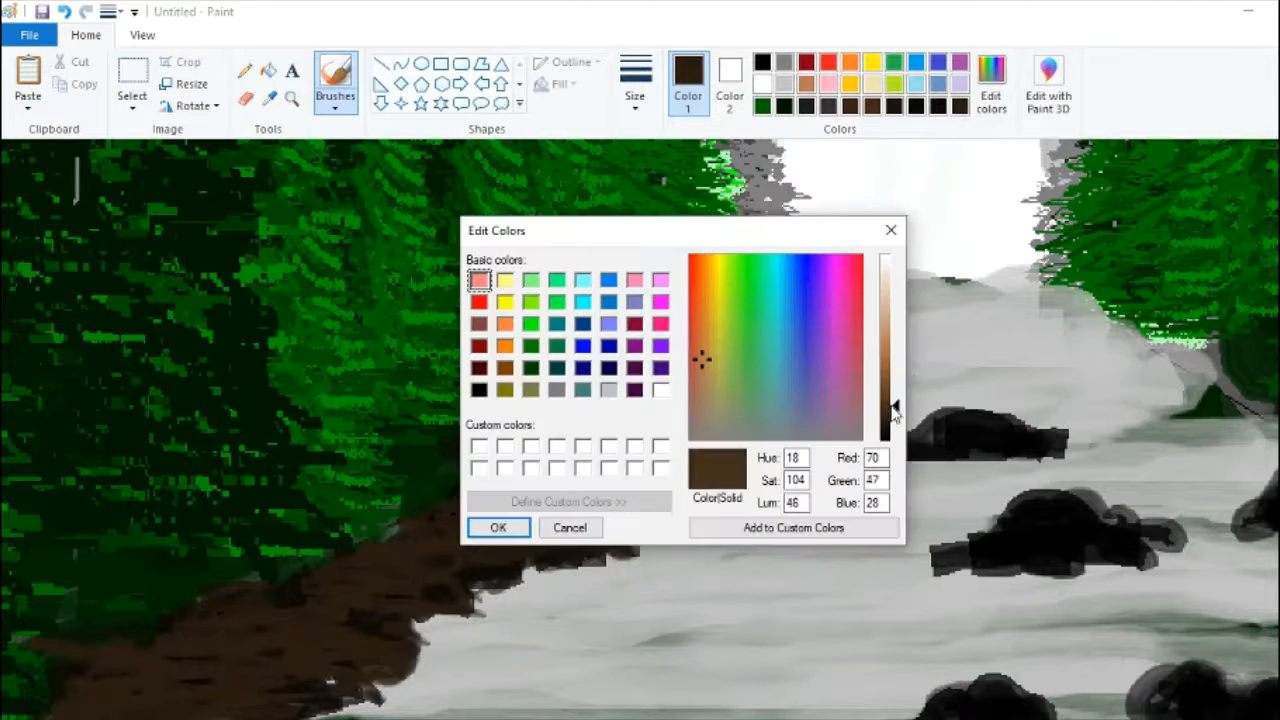
{"action": "left_click", "coordinate": [497, 526]}
{"action": "left_click_drag", "start_coordinate": [384, 640], "coordinate": [303, 609]}
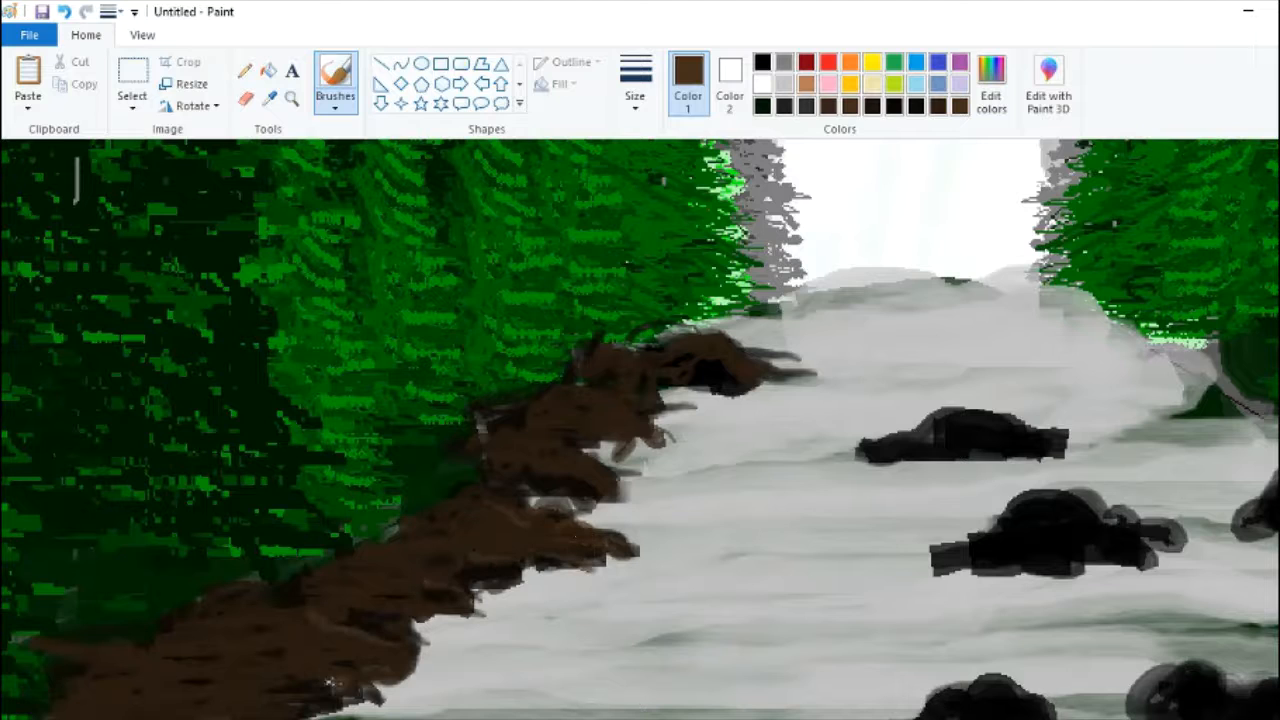
{"action": "left_click_drag", "start_coordinate": [341, 685], "coordinate": [256, 683]}
{"action": "left_click_drag", "start_coordinate": [600, 462], "coordinate": [554, 433]}
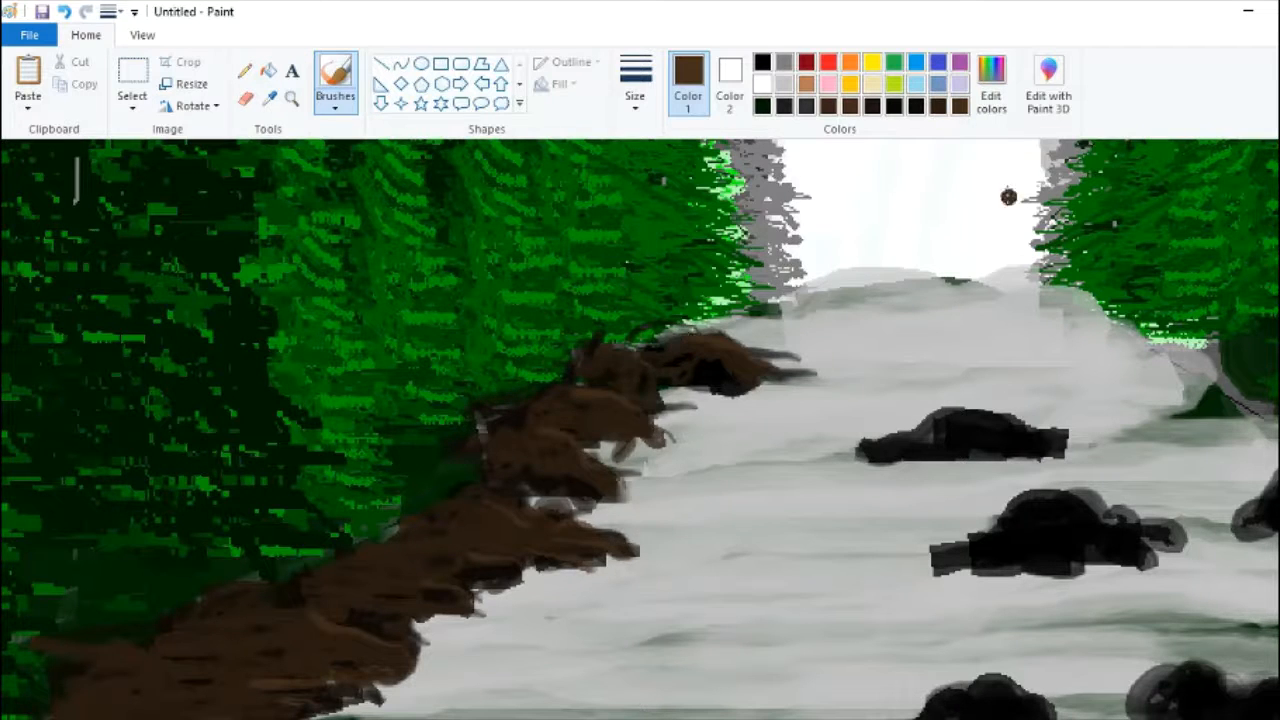
Step: Mix a near-black brown and tint the dark rocks in the river with it
{"action": "left_click", "coordinate": [991, 85]}
{"action": "left_click", "coordinate": [895, 455]}
{"action": "left_click", "coordinate": [491, 526]}
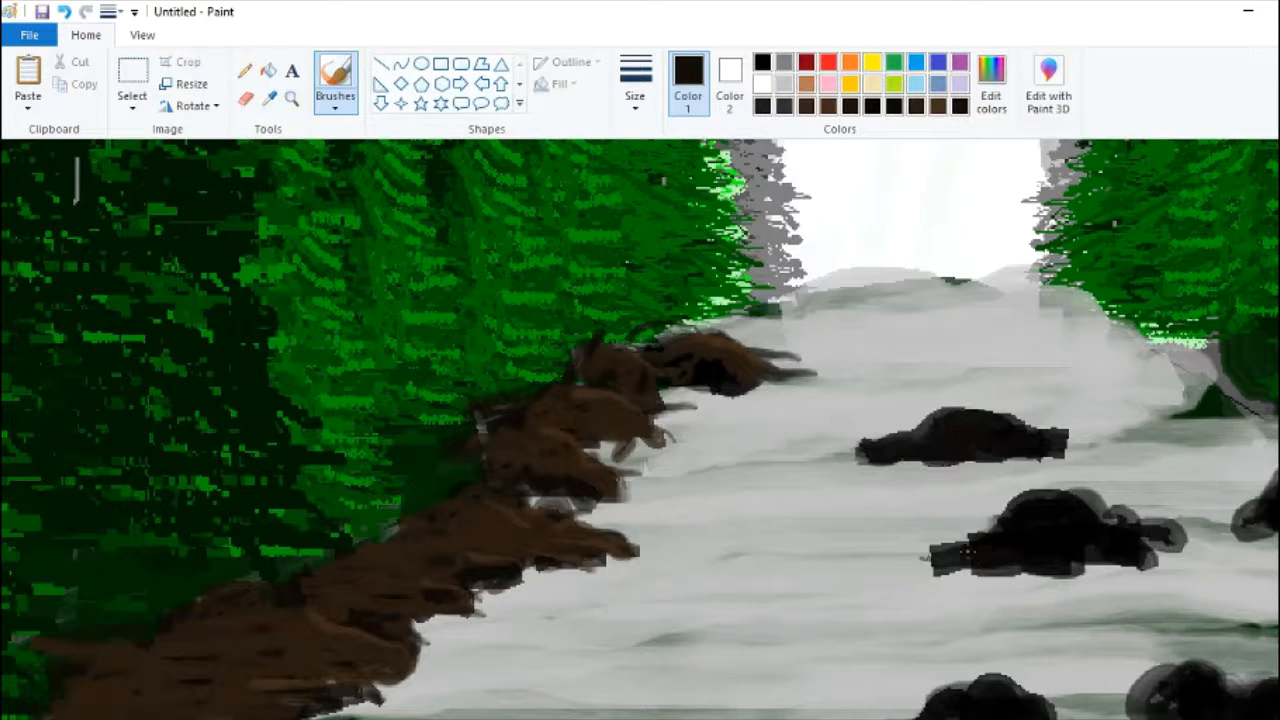
{"action": "mouse_move", "coordinate": [972, 548]}
{"action": "left_mouse_down"}
{"action": "mouse_move", "coordinate": [1059, 514]}
{"action": "mouse_move", "coordinate": [1127, 550]}
{"action": "left_mouse_up"}
{"action": "scroll", "coordinate": [998, 521], "scroll_direction": "right", "scroll_amount": 3}
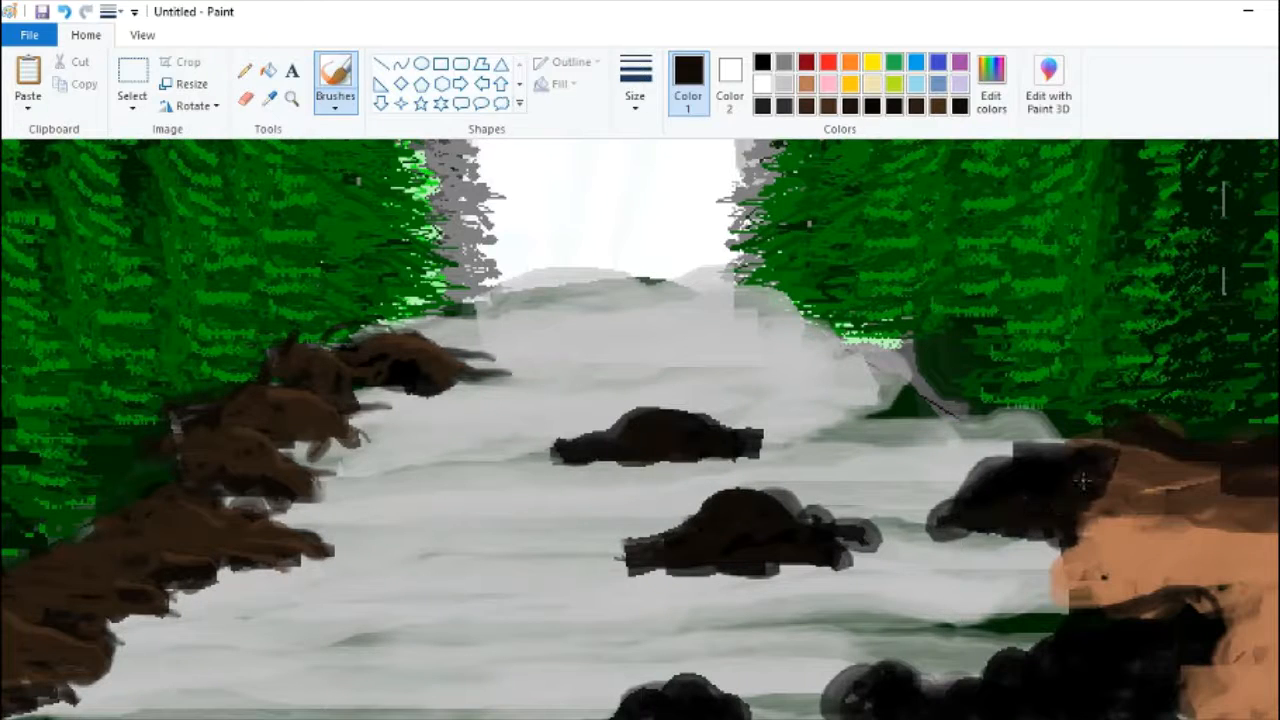
Step: Brush near-black brown over the rocks along the right bank and round off the two midstream rocks
{"action": "scroll", "coordinate": [640, 428], "scroll_direction": "down", "scroll_amount": 1}
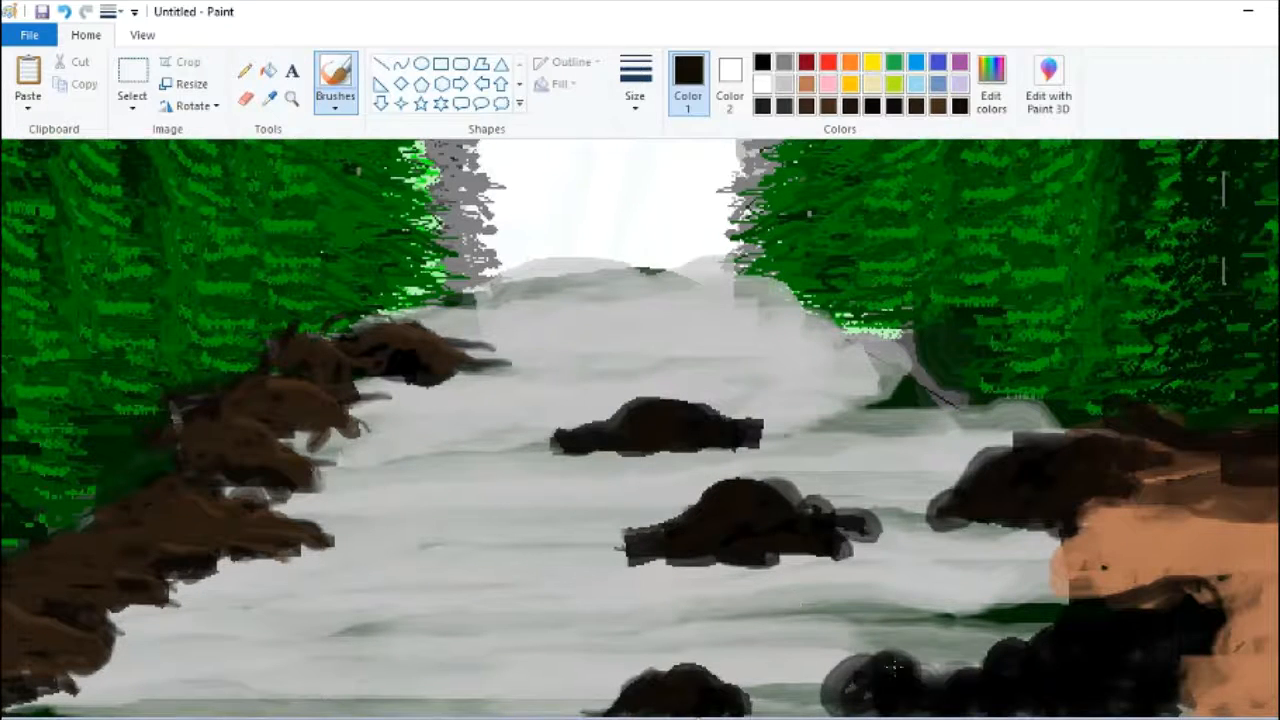
{"action": "left_click_drag", "start_coordinate": [893, 667], "coordinate": [932, 667]}
{"action": "left_click_drag", "start_coordinate": [1140, 610], "coordinate": [1233, 617]}
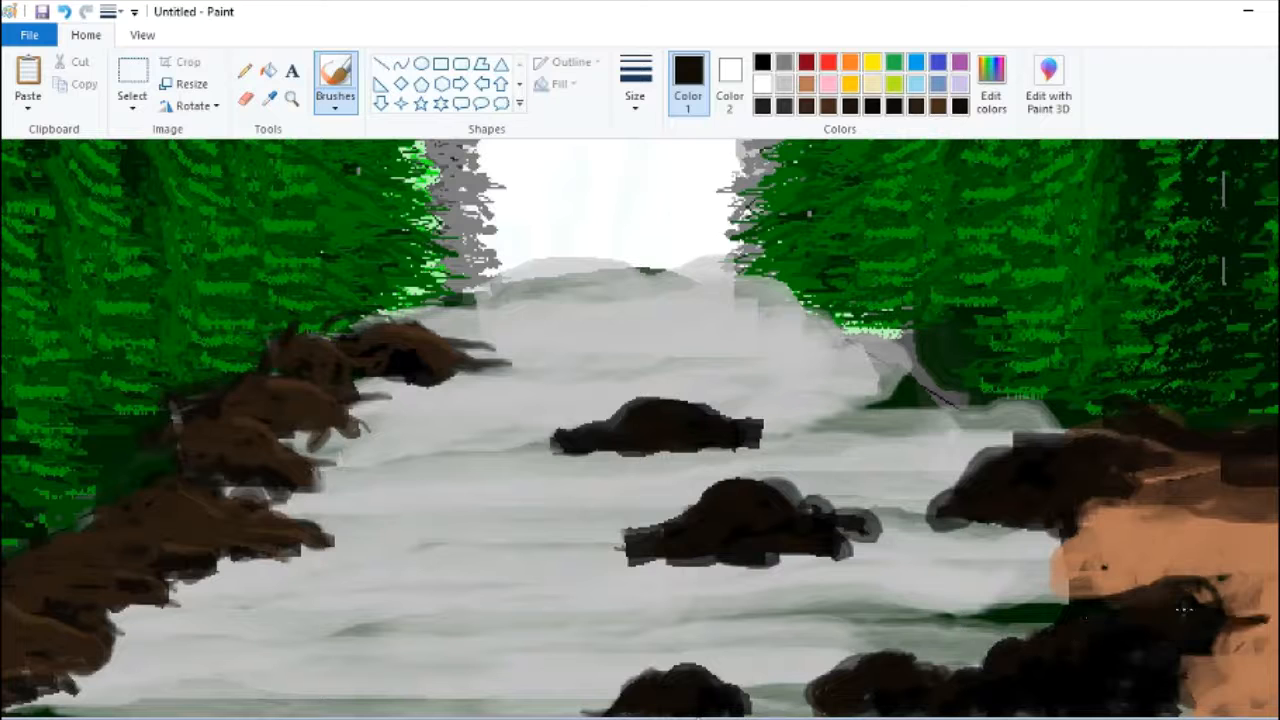
{"action": "mouse_move", "coordinate": [1192, 660]}
{"action": "left_mouse_down"}
{"action": "mouse_move", "coordinate": [1200, 690]}
{"action": "mouse_move", "coordinate": [1240, 700]}
{"action": "left_mouse_up"}
{"action": "scroll", "coordinate": [1186, 693], "scroll_direction": "right", "scroll_amount": 7}
{"action": "scroll", "coordinate": [1186, 693], "scroll_direction": "left", "scroll_amount": 6}
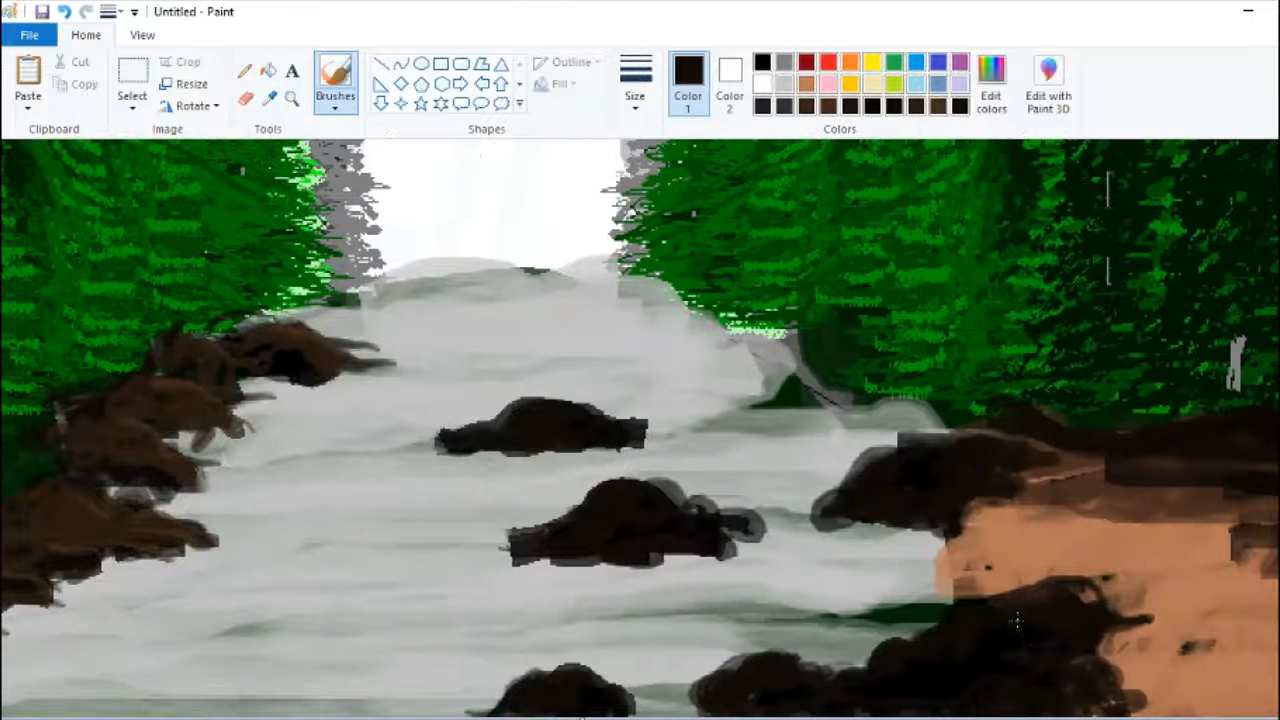
{"action": "mouse_move", "coordinate": [715, 506]}
{"action": "left_mouse_down"}
{"action": "mouse_move", "coordinate": [750, 523]}
{"action": "mouse_move", "coordinate": [689, 490]}
{"action": "mouse_move", "coordinate": [722, 541]}
{"action": "left_mouse_up"}
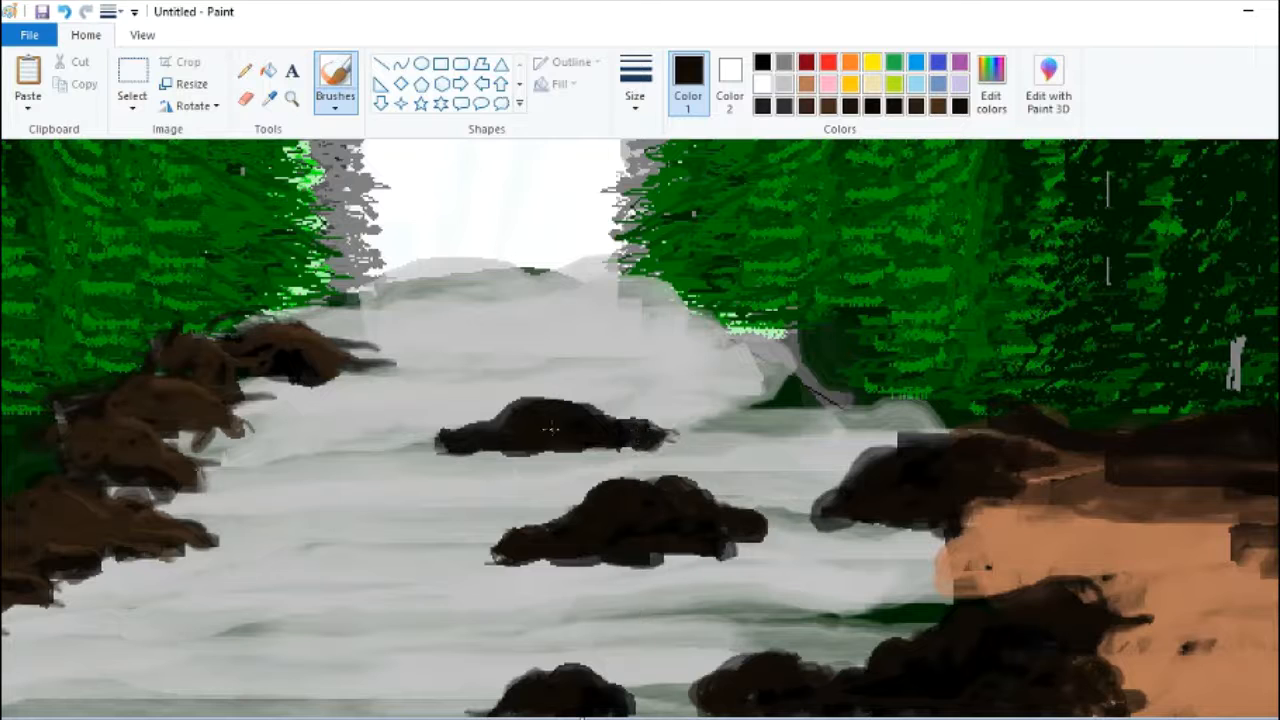
Step: Mix a dark brown and brush soft highlights along the upper sides of the dark rocks in the river
{"action": "left_click", "coordinate": [991, 85]}
{"action": "left_click_drag", "start_coordinate": [896, 412], "coordinate": [896, 420]}
{"action": "left_click", "coordinate": [497, 526]}
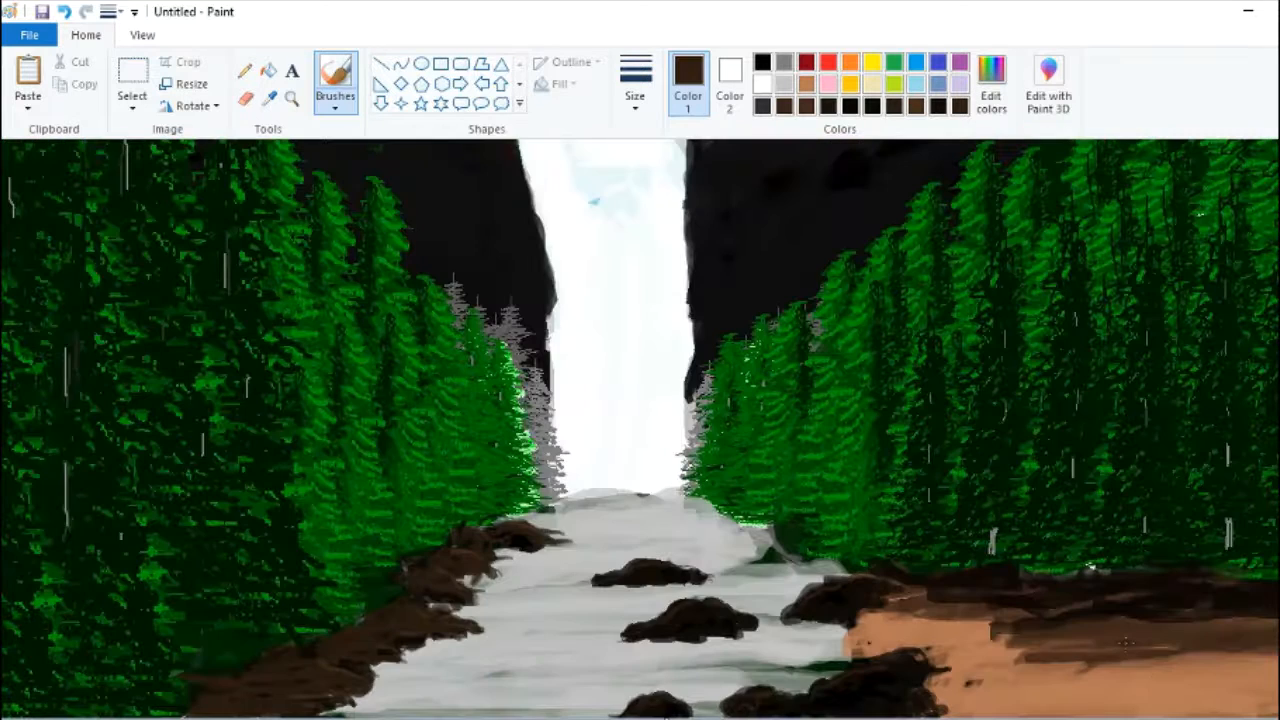
Step: Mix a light brown of red 182, green 119, blue 63 and pencil thin highlights along the river rocks' upper edges
{"action": "left_click", "coordinate": [991, 85]}
{"action": "left_click", "coordinate": [894, 350]}
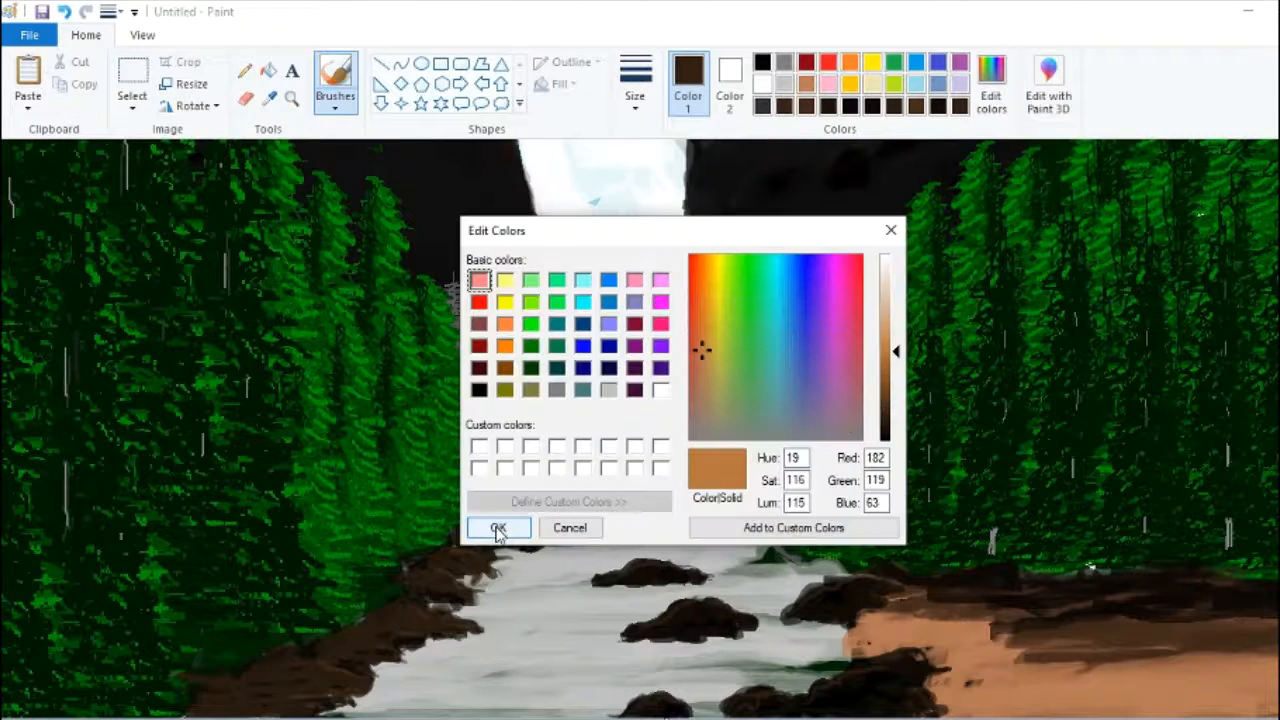
{"action": "mouse_move", "coordinate": [895, 310]}
{"action": "left_mouse_down"}
{"action": "mouse_move", "coordinate": [897, 369]}
{"action": "mouse_move", "coordinate": [897, 350]}
{"action": "left_mouse_up"}
{"action": "left_click", "coordinate": [497, 528]}
{"action": "left_click", "coordinate": [291, 98]}
{"action": "left_click", "coordinate": [736, 620]}
{"action": "left_click", "coordinate": [244, 70]}
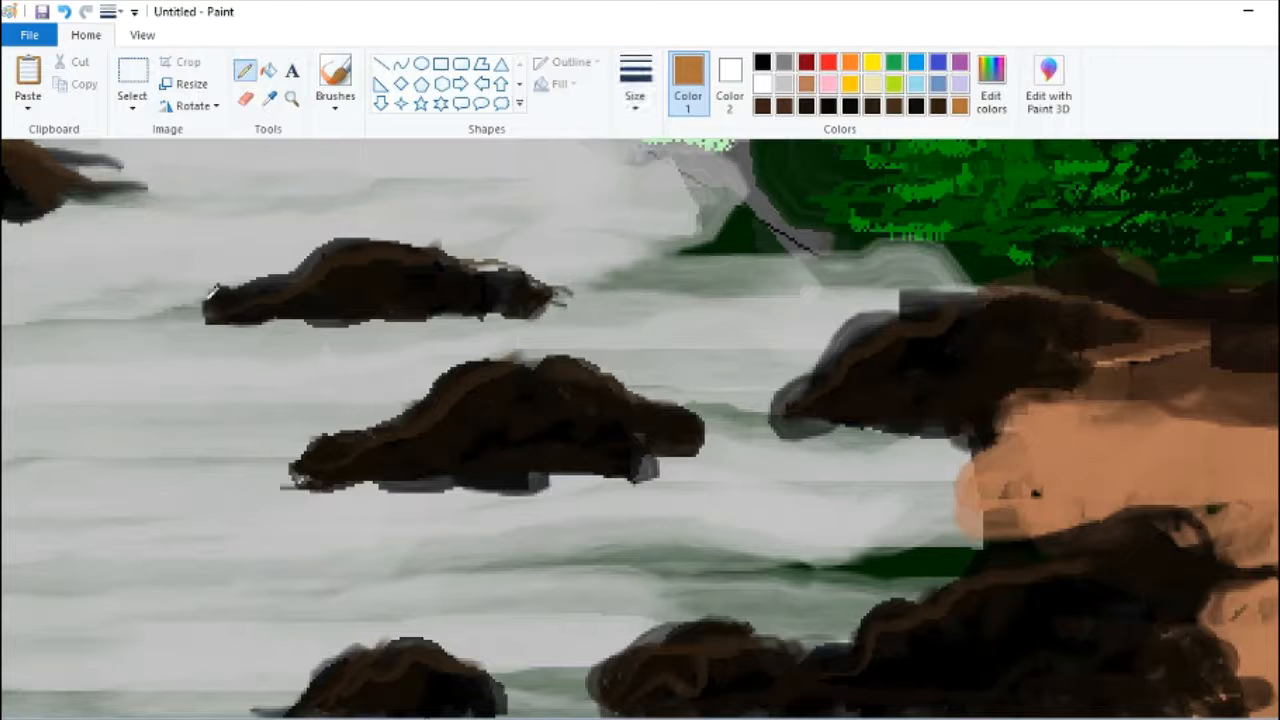
{"action": "left_click_drag", "start_coordinate": [598, 680], "coordinate": [728, 620]}
{"action": "mouse_move", "coordinate": [862, 630]}
{"action": "left_mouse_down"}
{"action": "mouse_move", "coordinate": [887, 600]}
{"action": "mouse_move", "coordinate": [1058, 532]}
{"action": "left_mouse_up"}
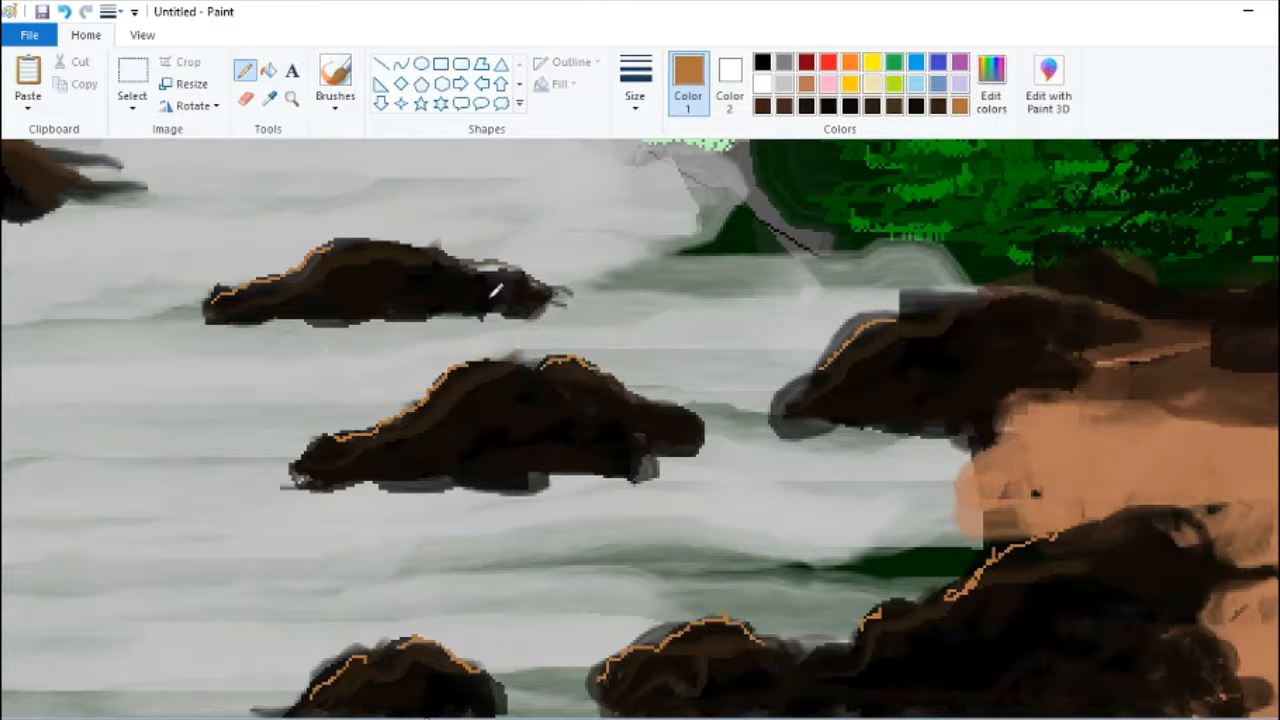
Step: Pencil thin light brown highlights along the upper edges of the left bank's rocks
{"action": "scroll", "coordinate": [493, 289], "scroll_direction": "down", "scroll_amount": 2}
{"action": "left_click", "coordinate": [291, 99]}
{"action": "left_click", "coordinate": [388, 567]}
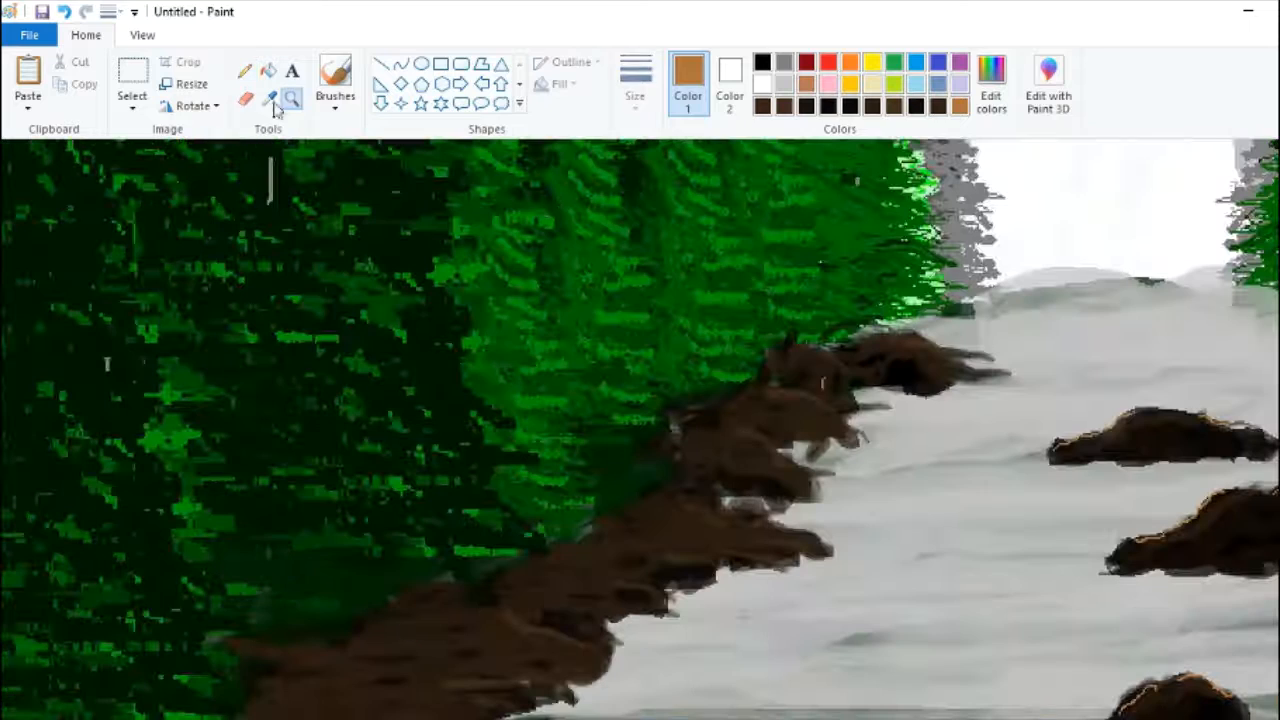
{"action": "left_click", "coordinate": [244, 70]}
{"action": "key", "text": "ctrl+z"}
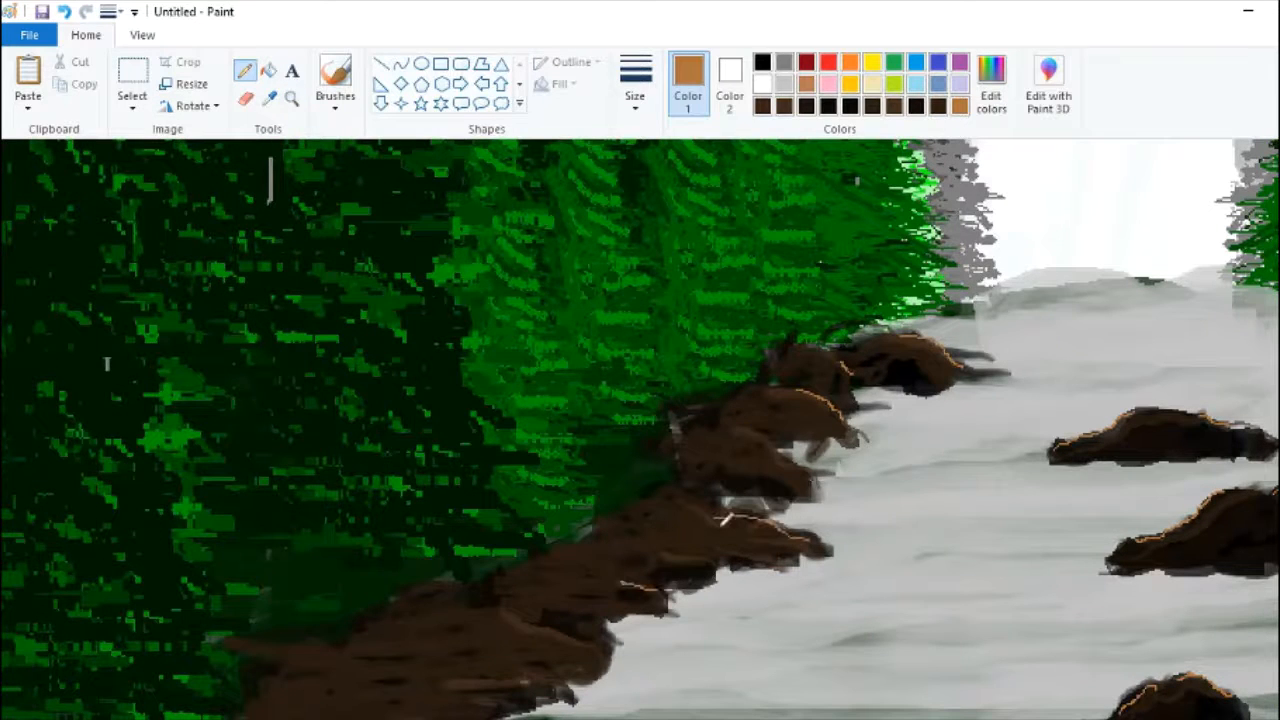
Step: Sample the light grey of a tree trunk and brush it over the river around the rocks to soften the water
{"action": "left_click", "coordinate": [268, 99]}
{"action": "left_click", "coordinate": [270, 180]}
{"action": "scroll", "coordinate": [634, 598], "scroll_direction": "down", "scroll_amount": 1}
{"action": "left_click", "coordinate": [335, 97]}
{"action": "left_click", "coordinate": [331, 209]}
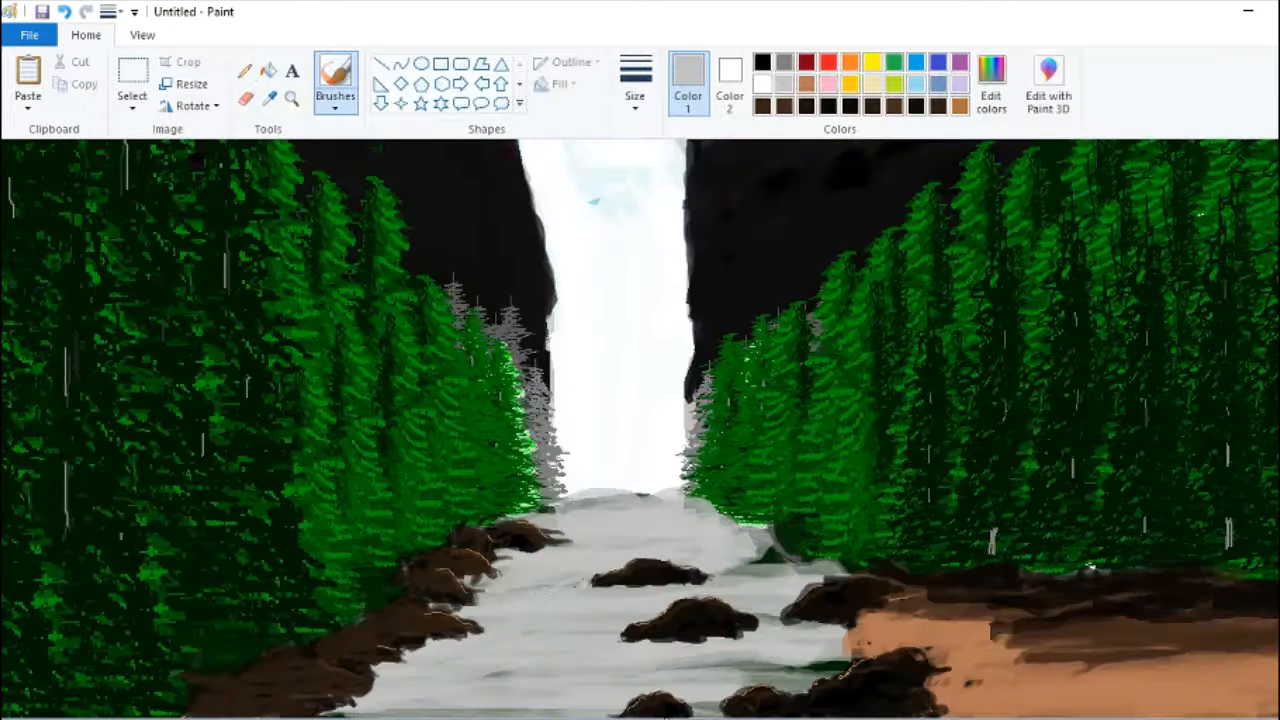
{"action": "scroll", "coordinate": [1230, 424], "scroll_direction": "up", "scroll_amount": 1}
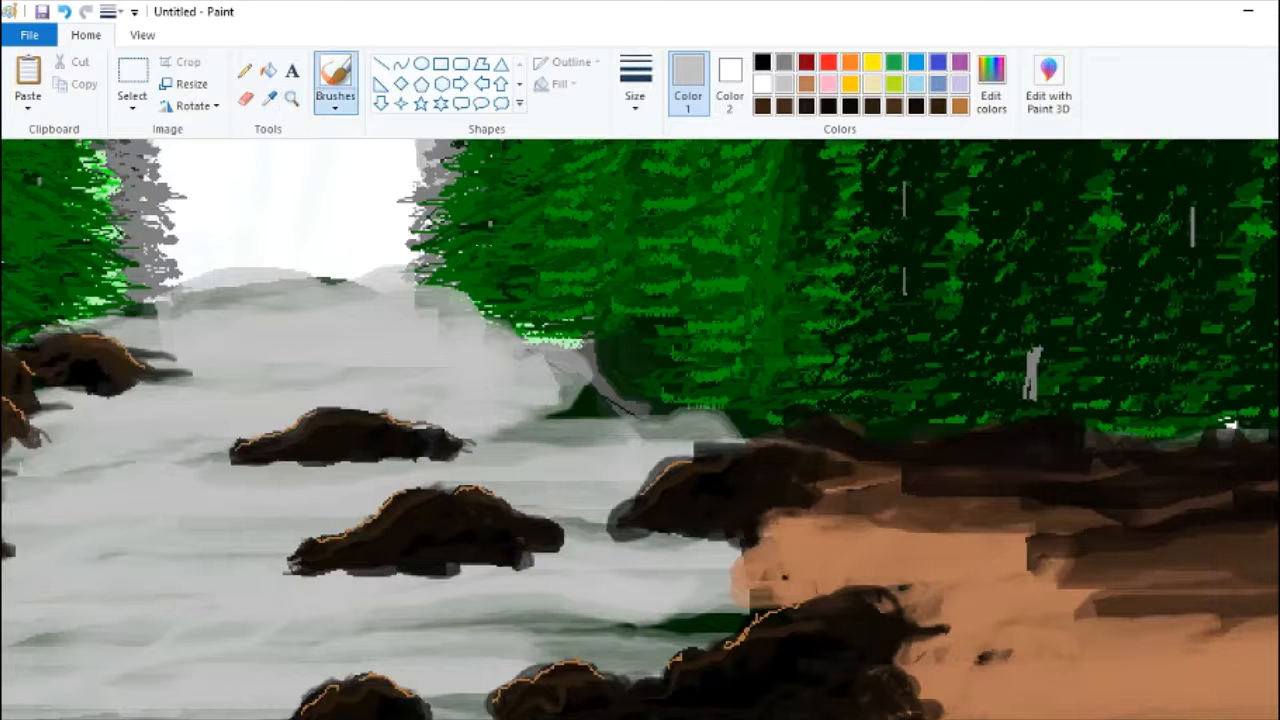
{"action": "mouse_move", "coordinate": [625, 605]}
{"action": "left_mouse_down"}
{"action": "mouse_move", "coordinate": [455, 632]}
{"action": "mouse_move", "coordinate": [662, 622]}
{"action": "left_mouse_up"}
{"action": "left_click_drag", "start_coordinate": [28, 477], "coordinate": [104, 473]}
{"action": "left_click_drag", "start_coordinate": [480, 445], "coordinate": [588, 427]}
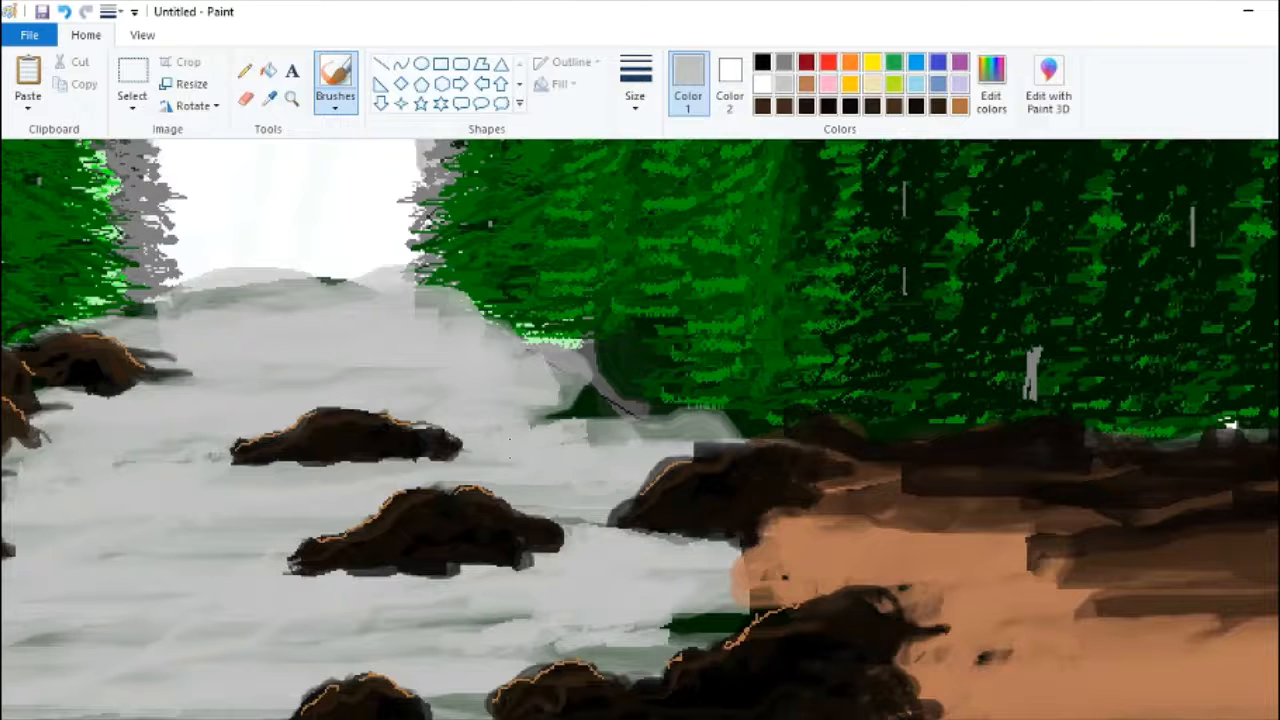
{"action": "scroll", "coordinate": [588, 428], "scroll_direction": "up", "scroll_amount": 1}
{"action": "left_click_drag", "start_coordinate": [400, 366], "coordinate": [706, 234]}
{"action": "key", "text": "ctrl+z"}
Step: Mix a light grey of red, green and blue 234 and spray mist over the foot of the waterfall
{"action": "left_click", "coordinate": [991, 85]}
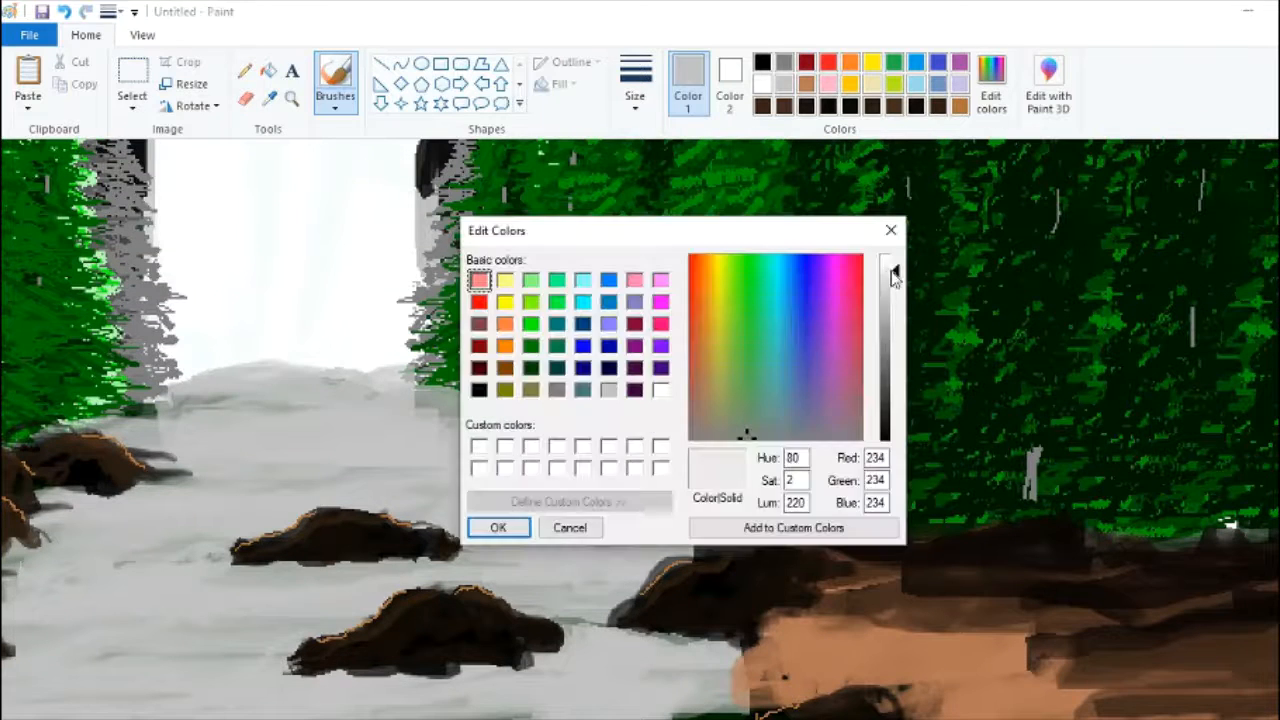
{"action": "left_click", "coordinate": [494, 526]}
{"action": "left_click", "coordinate": [335, 100]}
{"action": "left_click", "coordinate": [335, 220]}
{"action": "left_click_drag", "start_coordinate": [220, 385], "coordinate": [364, 368]}
Step: Mix a near-white and spray finer mist with the smallest size along the waterfall's foot and lower edges
{"action": "left_click", "coordinate": [635, 95]}
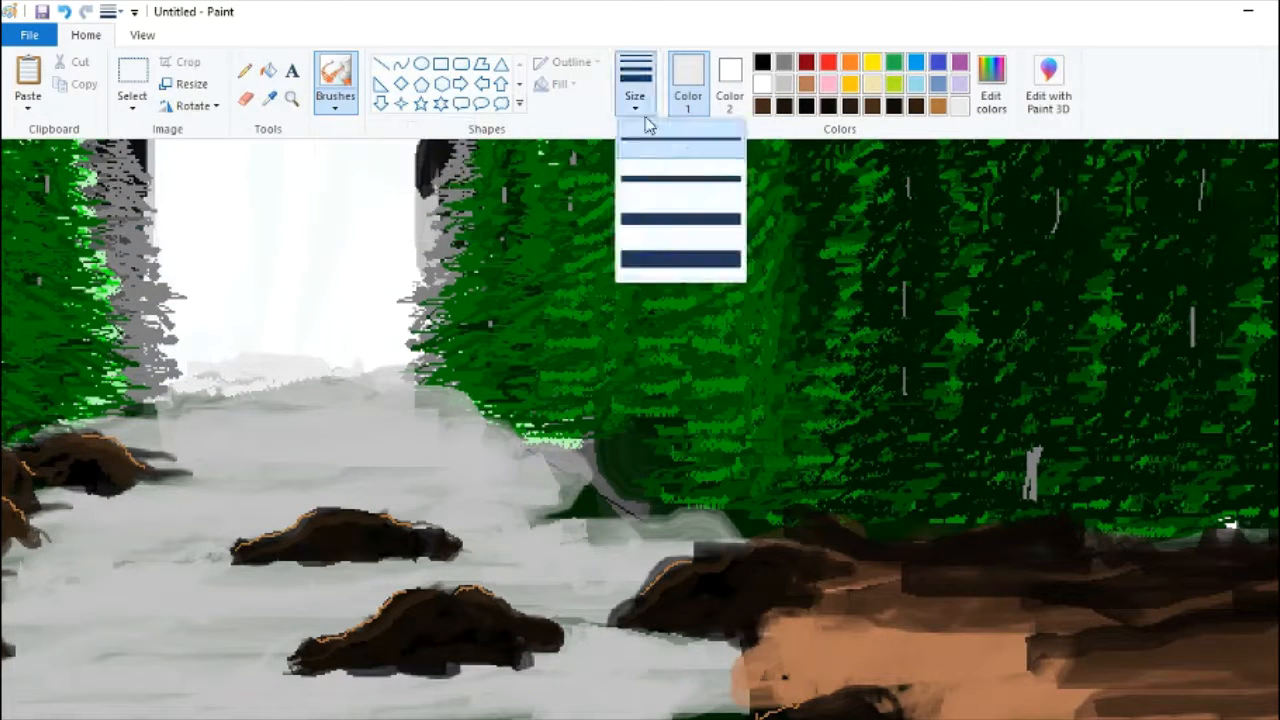
{"action": "left_click", "coordinate": [640, 150]}
{"action": "left_click", "coordinate": [991, 85]}
{"action": "left_click", "coordinate": [897, 260]}
{"action": "left_click", "coordinate": [498, 527]}
{"action": "mouse_move", "coordinate": [205, 375]}
{"action": "left_mouse_down"}
{"action": "mouse_move", "coordinate": [257, 329]}
{"action": "mouse_move", "coordinate": [395, 370]}
{"action": "left_mouse_up"}
{"action": "left_click_drag", "start_coordinate": [432, 255], "coordinate": [432, 200]}
{"action": "left_click_drag", "start_coordinate": [150, 203], "coordinate": [152, 228]}
Step: Sample the pale blue in the upper waterfall and brush soft streaks into the falling water
{"action": "scroll", "coordinate": [683, 281], "scroll_direction": "up", "scroll_amount": 5}
{"action": "left_click", "coordinate": [337, 103]}
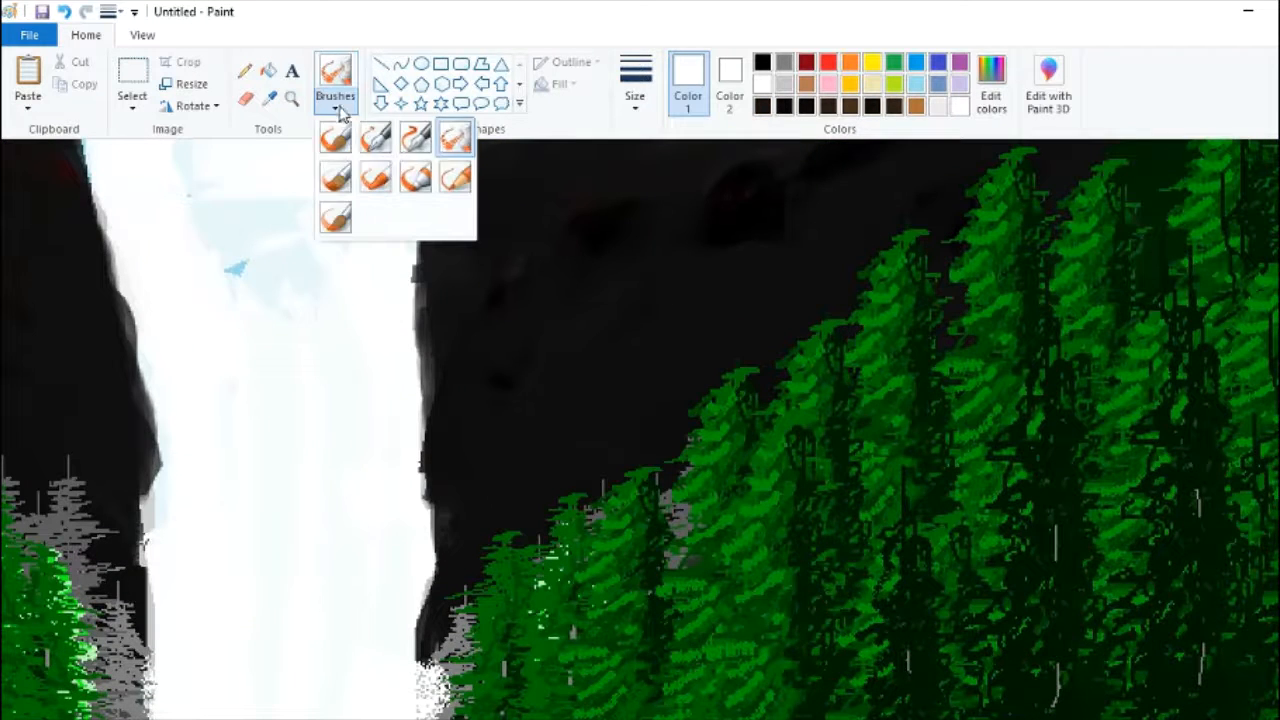
{"action": "left_click", "coordinate": [269, 98]}
{"action": "left_click", "coordinate": [250, 223]}
{"action": "left_click", "coordinate": [334, 109]}
{"action": "left_click", "coordinate": [335, 137]}
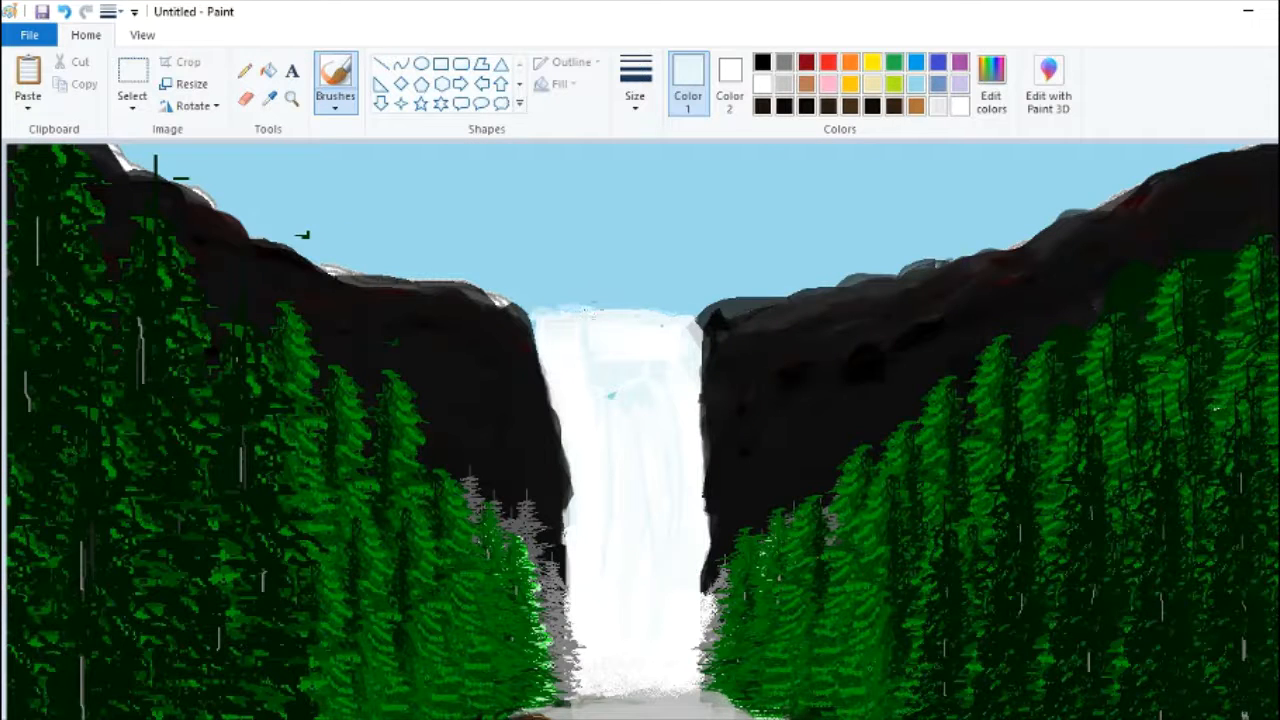
Step: Mix a light grey of red, green and blue 226 and brush vertical streaks down the waterfall
{"action": "left_click", "coordinate": [991, 90]}
{"action": "left_click", "coordinate": [771, 429]}
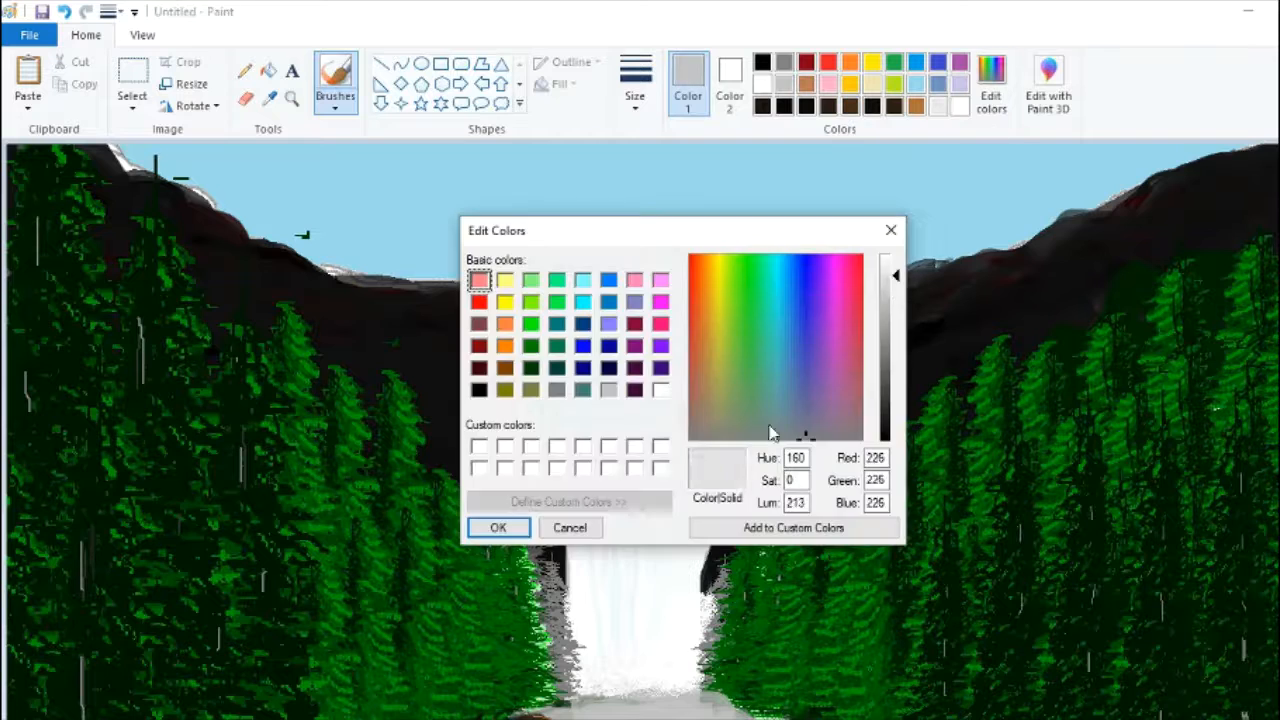
{"action": "left_click", "coordinate": [494, 529]}
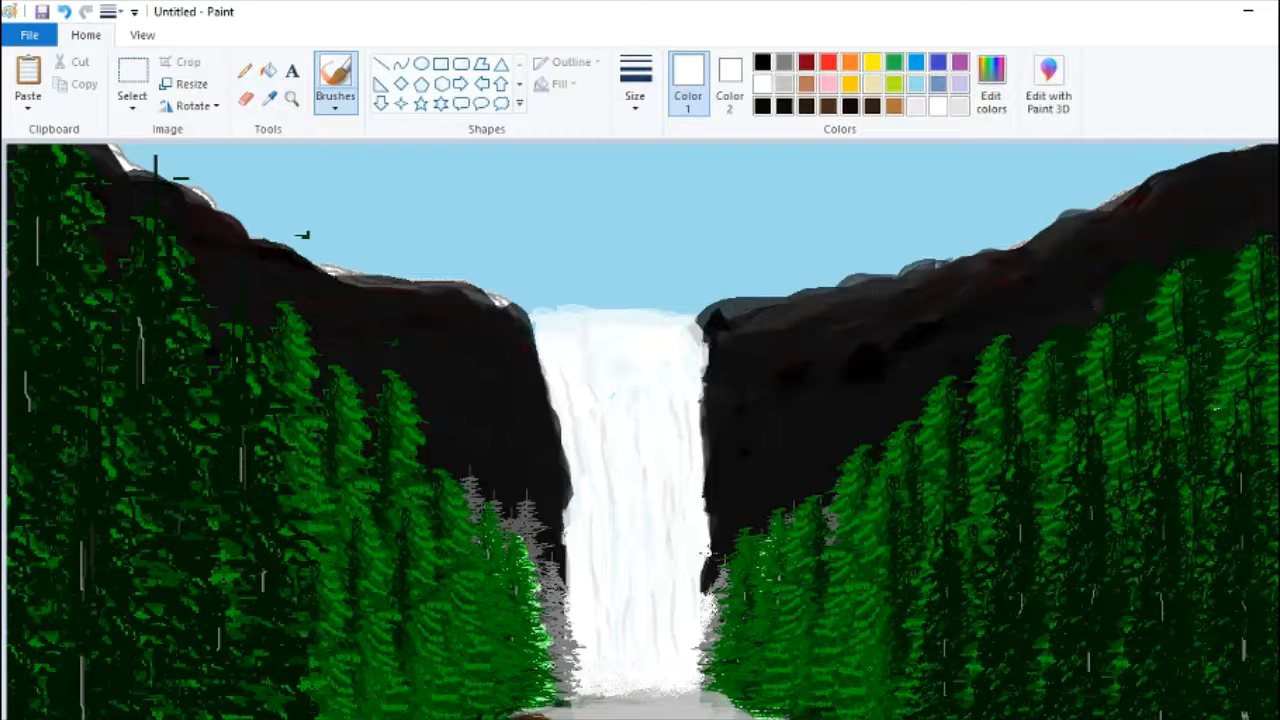
Step: Mix a near-white and brush wavy foam ripples across the river and between its rocks
{"action": "scroll", "coordinate": [303, 235], "scroll_direction": "down", "scroll_amount": 3}
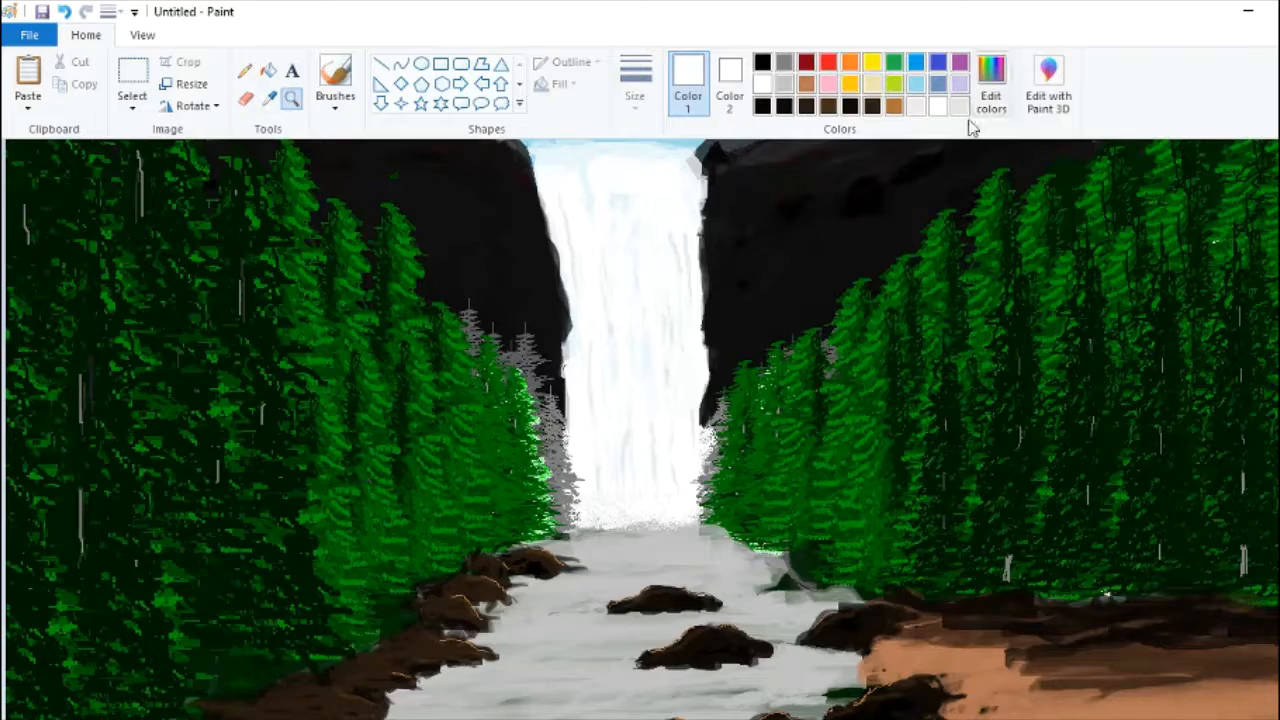
{"action": "left_click", "coordinate": [991, 85]}
{"action": "left_click", "coordinate": [895, 263]}
{"action": "left_click", "coordinate": [497, 527]}
{"action": "mouse_move", "coordinate": [605, 608]}
{"action": "left_mouse_down"}
{"action": "mouse_move", "coordinate": [636, 567]}
{"action": "mouse_move", "coordinate": [673, 558]}
{"action": "mouse_move", "coordinate": [610, 554]}
{"action": "mouse_move", "coordinate": [735, 595]}
{"action": "mouse_move", "coordinate": [506, 630]}
{"action": "left_mouse_up"}
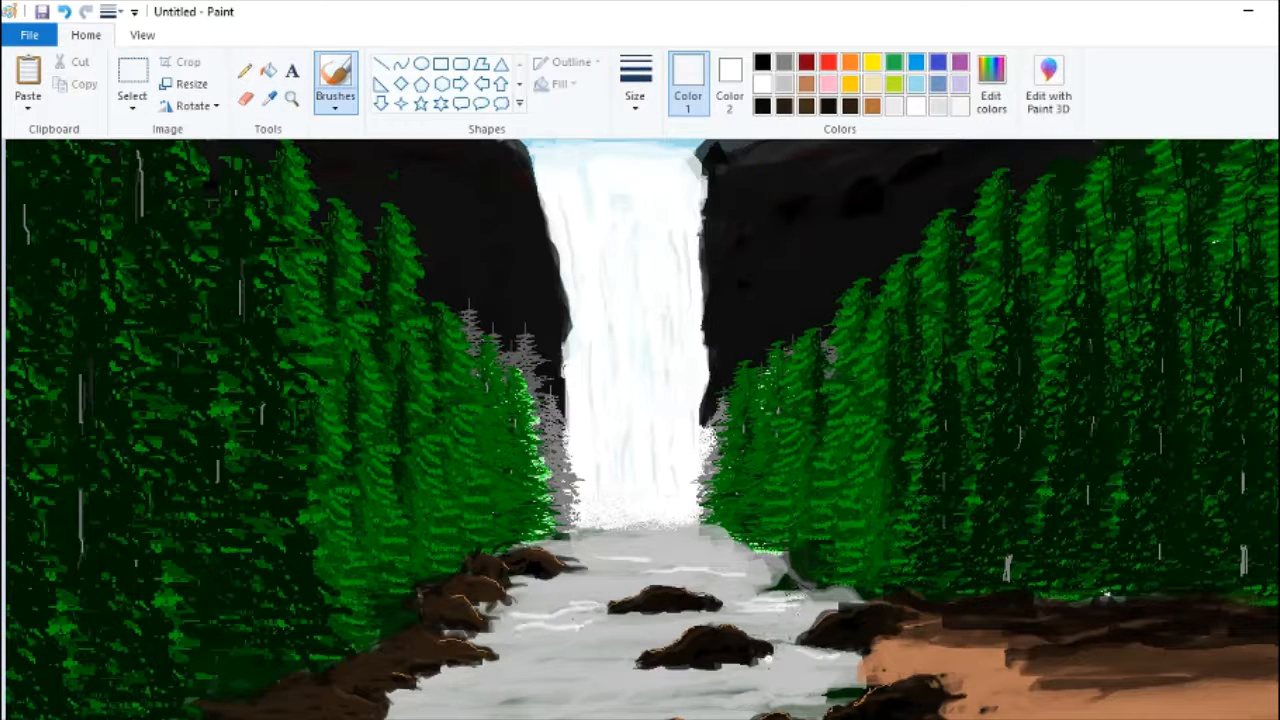
{"action": "left_click_drag", "start_coordinate": [838, 652], "coordinate": [776, 672]}
{"action": "left_click_drag", "start_coordinate": [636, 656], "coordinate": [572, 680]}
{"action": "scroll", "coordinate": [650, 690], "scroll_direction": "down", "scroll_amount": 1}
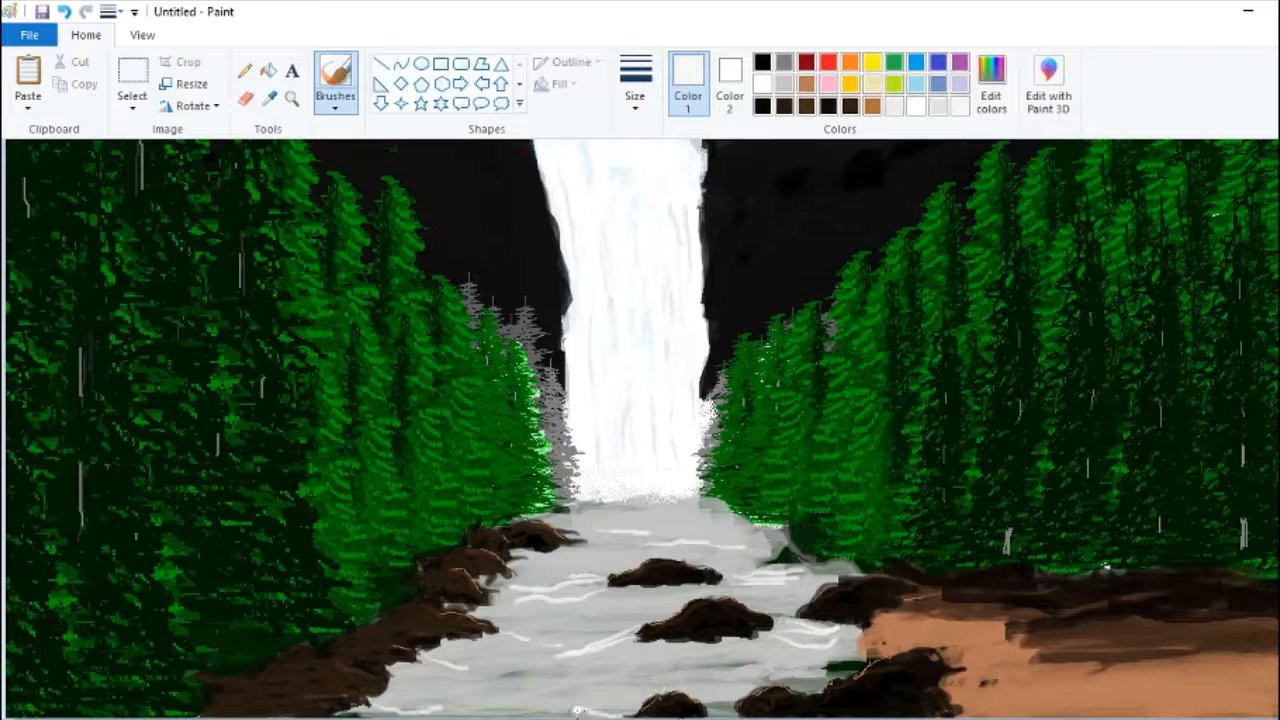
Step: Sample the dark colour of the right bank's rock and paint a chain of rocks up to the waterfall's foot
{"action": "left_click", "coordinate": [269, 99]}
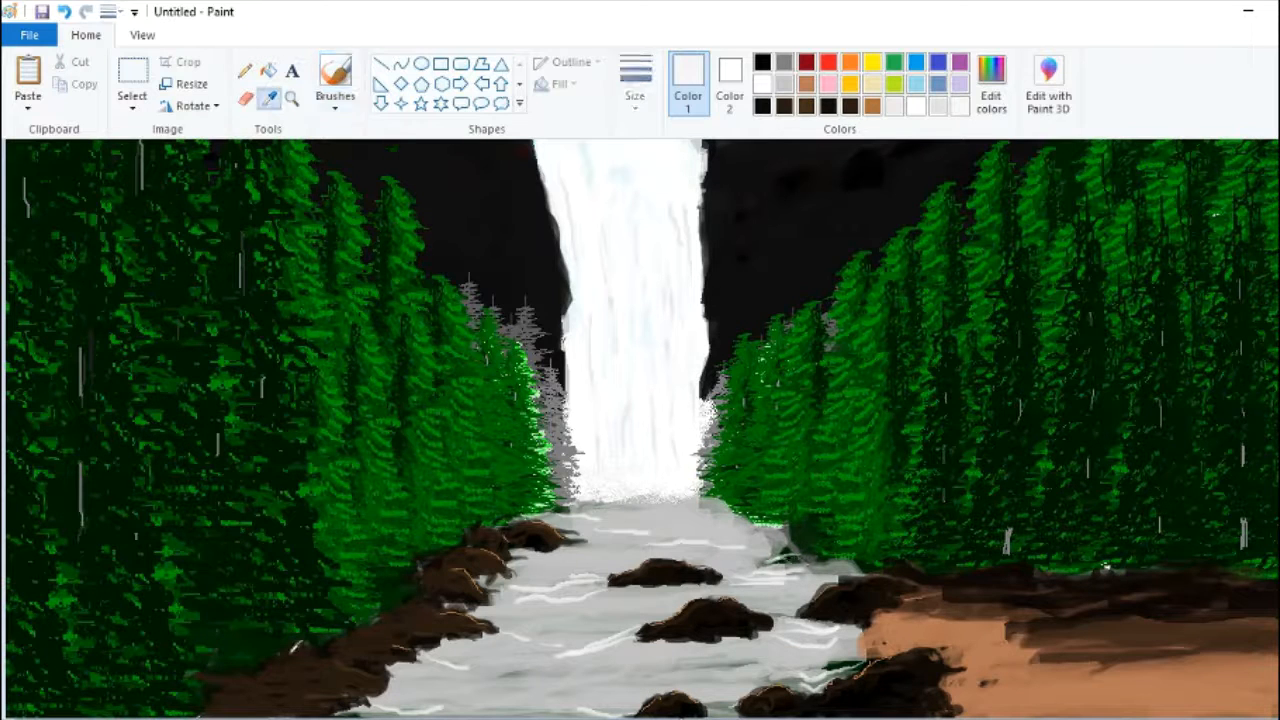
{"action": "left_click", "coordinate": [840, 600]}
{"action": "left_click", "coordinate": [291, 99]}
{"action": "left_click", "coordinate": [768, 503]}
{"action": "left_click", "coordinate": [335, 78]}
{"action": "mouse_move", "coordinate": [797, 583]}
{"action": "left_mouse_down"}
{"action": "mouse_move", "coordinate": [770, 548]}
{"action": "mouse_move", "coordinate": [606, 458]}
{"action": "mouse_move", "coordinate": [540, 445]}
{"action": "mouse_move", "coordinate": [715, 485]}
{"action": "mouse_move", "coordinate": [640, 500]}
{"action": "mouse_move", "coordinate": [515, 465]}
{"action": "mouse_move", "coordinate": [560, 430]}
{"action": "mouse_move", "coordinate": [730, 533]}
{"action": "mouse_move", "coordinate": [510, 458]}
{"action": "left_mouse_up"}
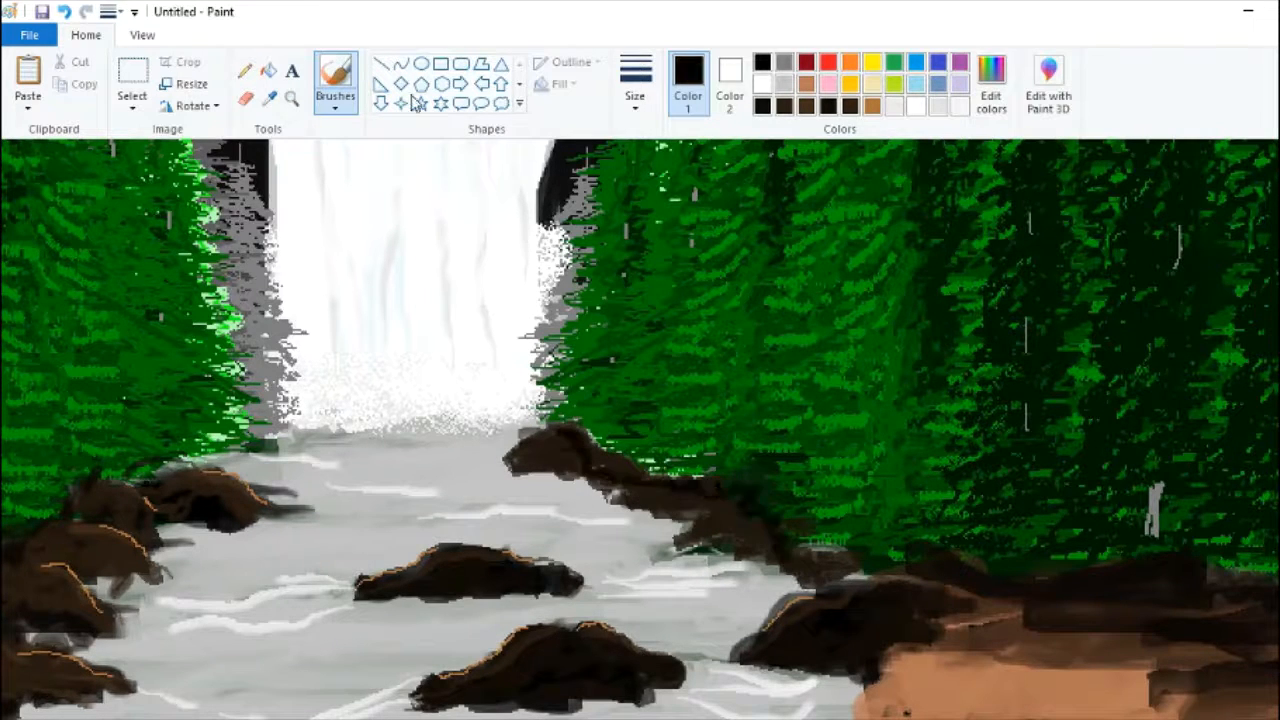
Step: Sample a green from the right-hand pines and brush foliage along the upper edge of the new rocks
{"action": "left_click", "coordinate": [268, 97]}
{"action": "left_click", "coordinate": [634, 428]}
{"action": "mouse_move", "coordinate": [585, 430]}
{"action": "left_mouse_down"}
{"action": "mouse_move", "coordinate": [667, 449]}
{"action": "mouse_move", "coordinate": [804, 517]}
{"action": "left_mouse_up"}
Step: Mix a pale blue of red 199, green 235, blue 243 and brush cloud streaks across the upper sky
{"action": "scroll", "coordinate": [640, 429], "scroll_direction": "down", "scroll_amount": 2}
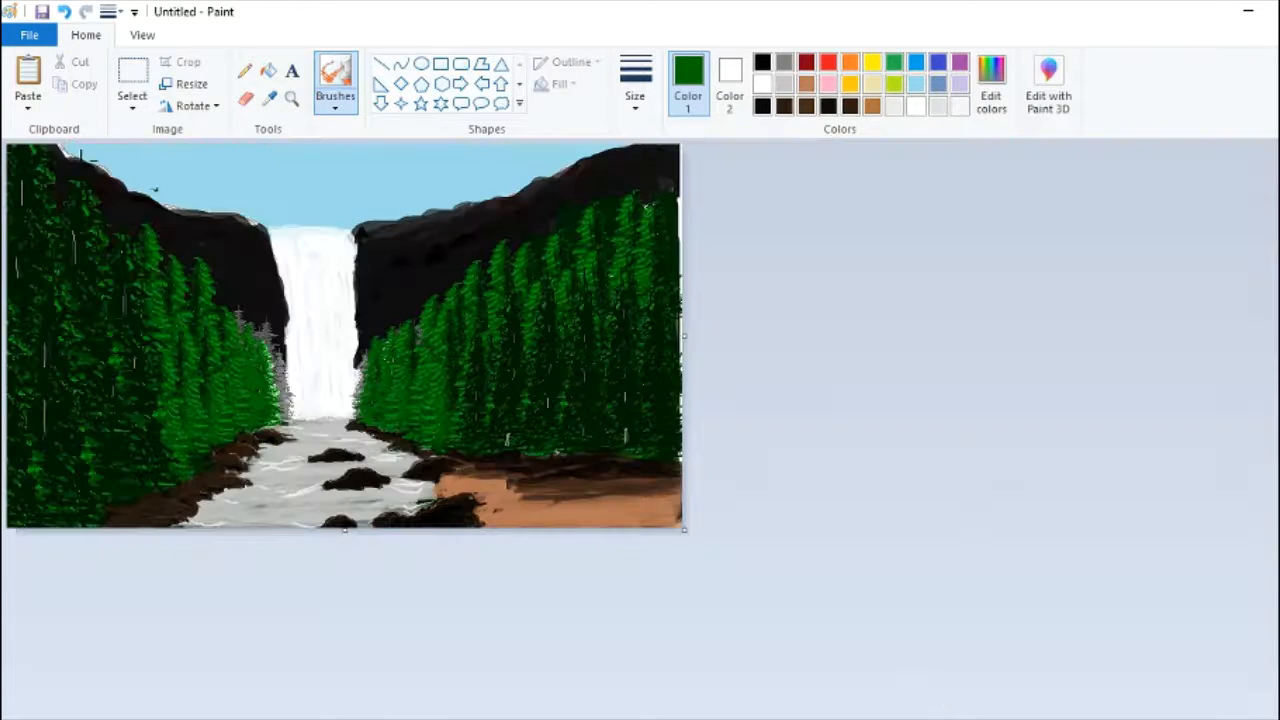
{"action": "scroll", "coordinate": [640, 429], "scroll_direction": "up", "scroll_amount": 1}
{"action": "left_click", "coordinate": [336, 105]}
{"action": "left_click", "coordinate": [916, 83]}
{"action": "left_click", "coordinate": [991, 84]}
{"action": "left_click", "coordinate": [894, 279]}
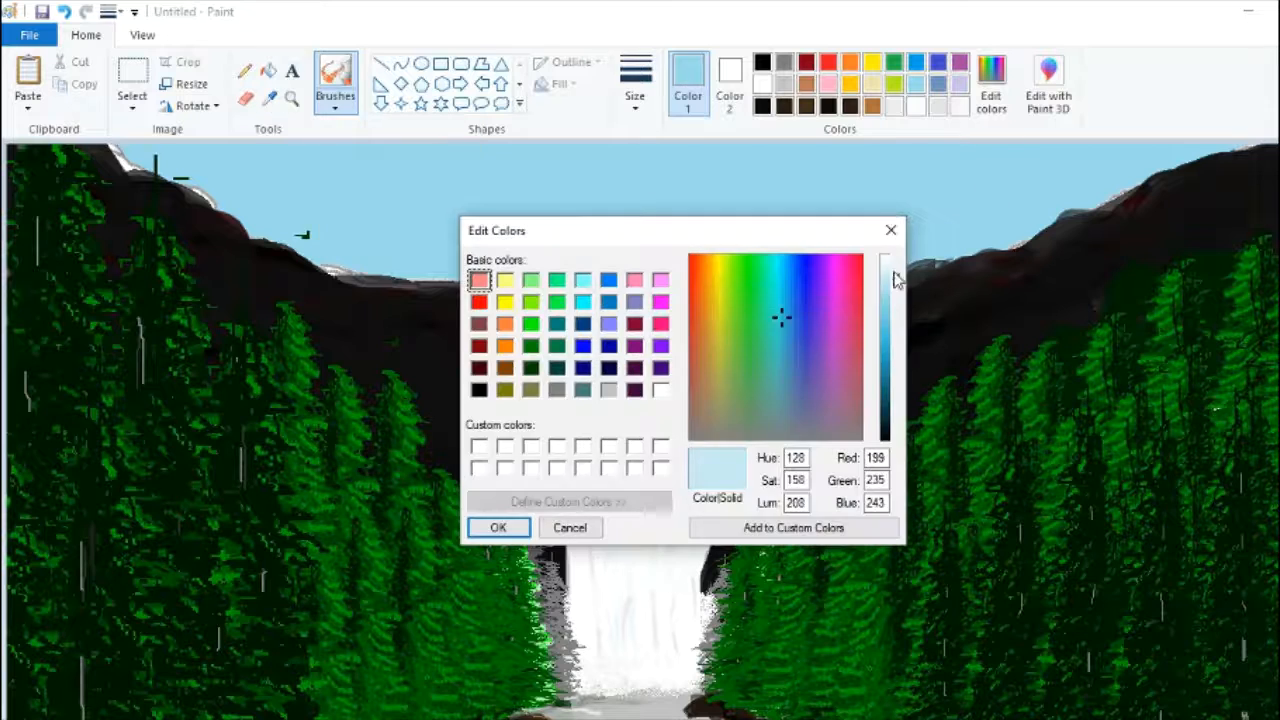
{"action": "left_click", "coordinate": [497, 527]}
{"action": "left_click", "coordinate": [342, 105]}
{"action": "left_click", "coordinate": [336, 178]}
{"action": "left_click_drag", "start_coordinate": [349, 170], "coordinate": [487, 176]}
Step: Mix a slightly deeper pale blue and brush it over the cloud streaks in the upper sky
{"action": "left_click", "coordinate": [991, 84]}
{"action": "left_click", "coordinate": [892, 289]}
{"action": "left_click", "coordinate": [497, 527]}
{"action": "left_click_drag", "start_coordinate": [368, 172], "coordinate": [298, 157]}
Step: Paint a broad pale blue cloud band across the sky above the left cliff with the largest brush size
{"action": "left_click", "coordinate": [291, 99]}
{"action": "left_click", "coordinate": [430, 172]}
{"action": "left_click", "coordinate": [336, 105]}
{"action": "left_click", "coordinate": [338, 226]}
{"action": "left_click", "coordinate": [635, 85]}
{"action": "left_click", "coordinate": [680, 260]}
{"action": "mouse_move", "coordinate": [809, 163]}
{"action": "left_mouse_down"}
{"action": "mouse_move", "coordinate": [334, 150]}
{"action": "mouse_move", "coordinate": [399, 172]}
{"action": "mouse_move", "coordinate": [608, 138]}
{"action": "mouse_move", "coordinate": [854, 177]}
{"action": "mouse_move", "coordinate": [713, 224]}
{"action": "mouse_move", "coordinate": [531, 210]}
{"action": "mouse_move", "coordinate": [877, 209]}
{"action": "mouse_move", "coordinate": [289, 211]}
{"action": "mouse_move", "coordinate": [968, 206]}
{"action": "left_mouse_up"}
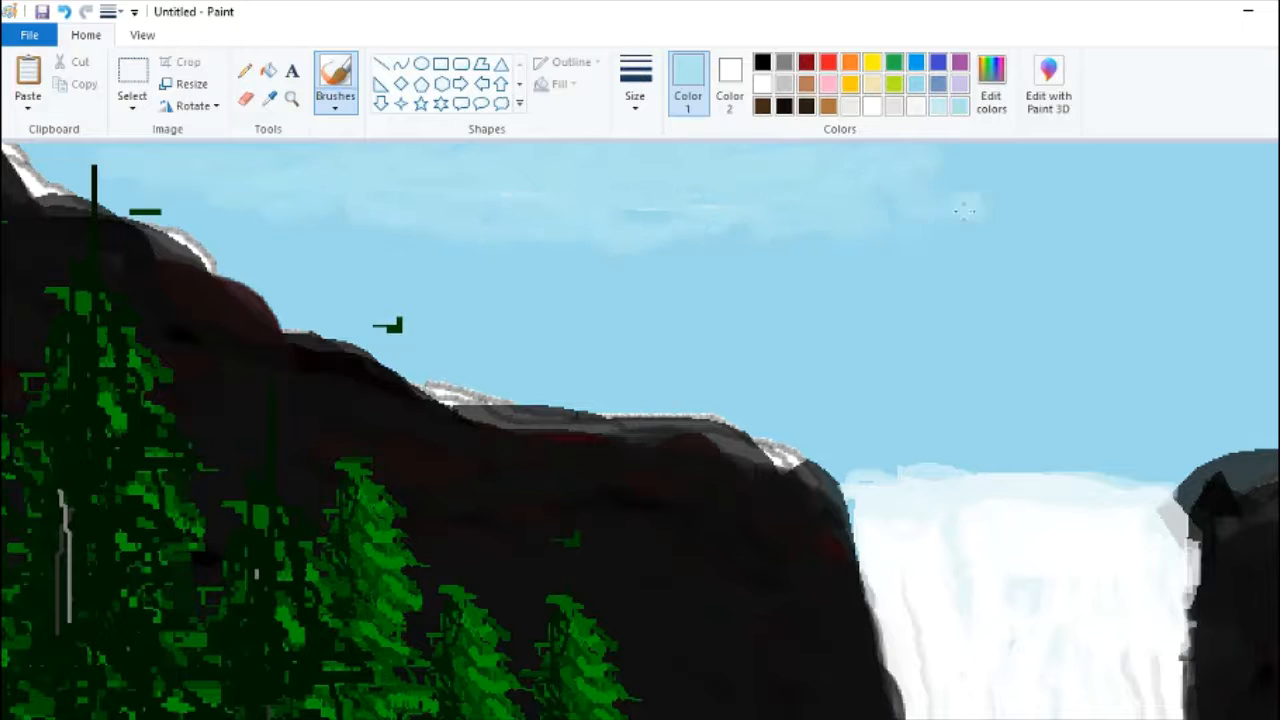
Step: Extend the pale blue clouds above the right cliff and add a long band over the waterfall
{"action": "scroll", "coordinate": [1005, 150], "scroll_direction": "right", "scroll_amount": 5}
{"action": "mouse_move", "coordinate": [682, 170]}
{"action": "left_mouse_down"}
{"action": "mouse_move", "coordinate": [820, 162]}
{"action": "mouse_move", "coordinate": [826, 217]}
{"action": "mouse_move", "coordinate": [1158, 190]}
{"action": "mouse_move", "coordinate": [741, 141]}
{"action": "left_mouse_up"}
{"action": "scroll", "coordinate": [1158, 190], "scroll_direction": "right", "scroll_amount": 3}
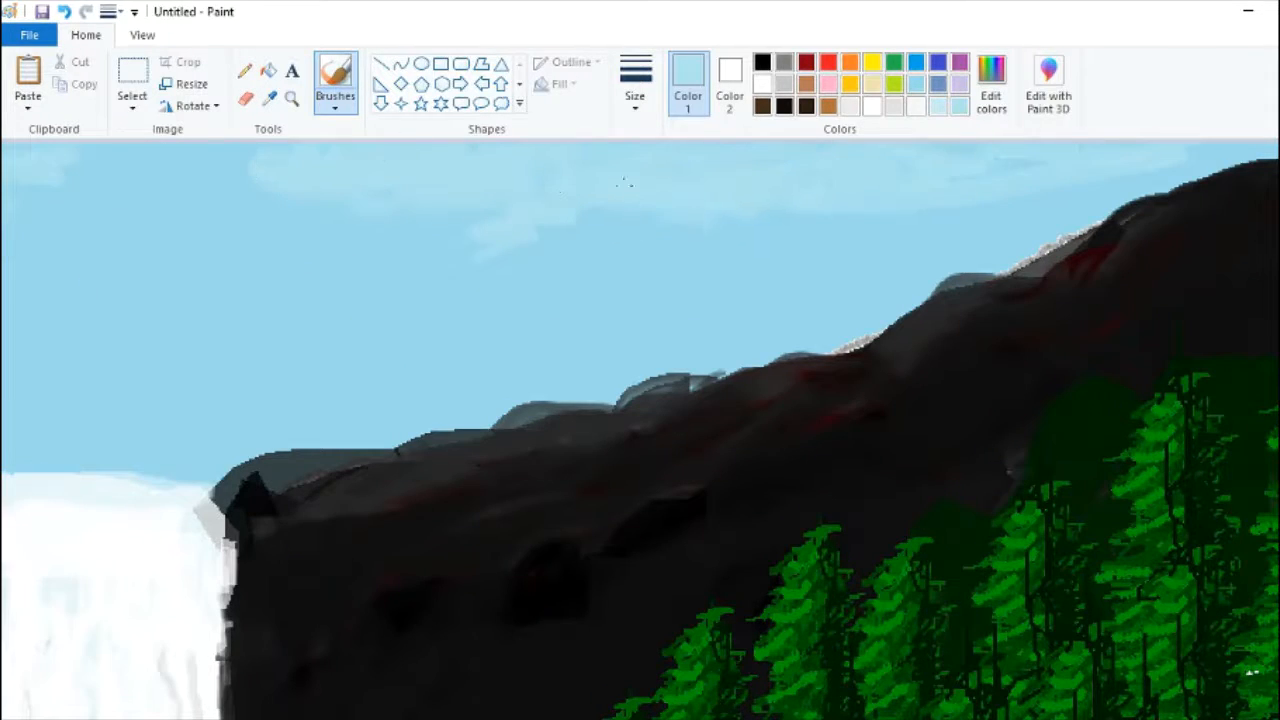
{"action": "left_click_drag", "start_coordinate": [67, 275], "coordinate": [321, 282]}
{"action": "left_click_drag", "start_coordinate": [447, 277], "coordinate": [109, 251]}
{"action": "scroll", "coordinate": [109, 251], "scroll_direction": "left", "scroll_amount": 2}
{"action": "left_click_drag", "start_coordinate": [208, 257], "coordinate": [685, 257]}
{"action": "left_click_drag", "start_coordinate": [685, 257], "coordinate": [238, 282]}
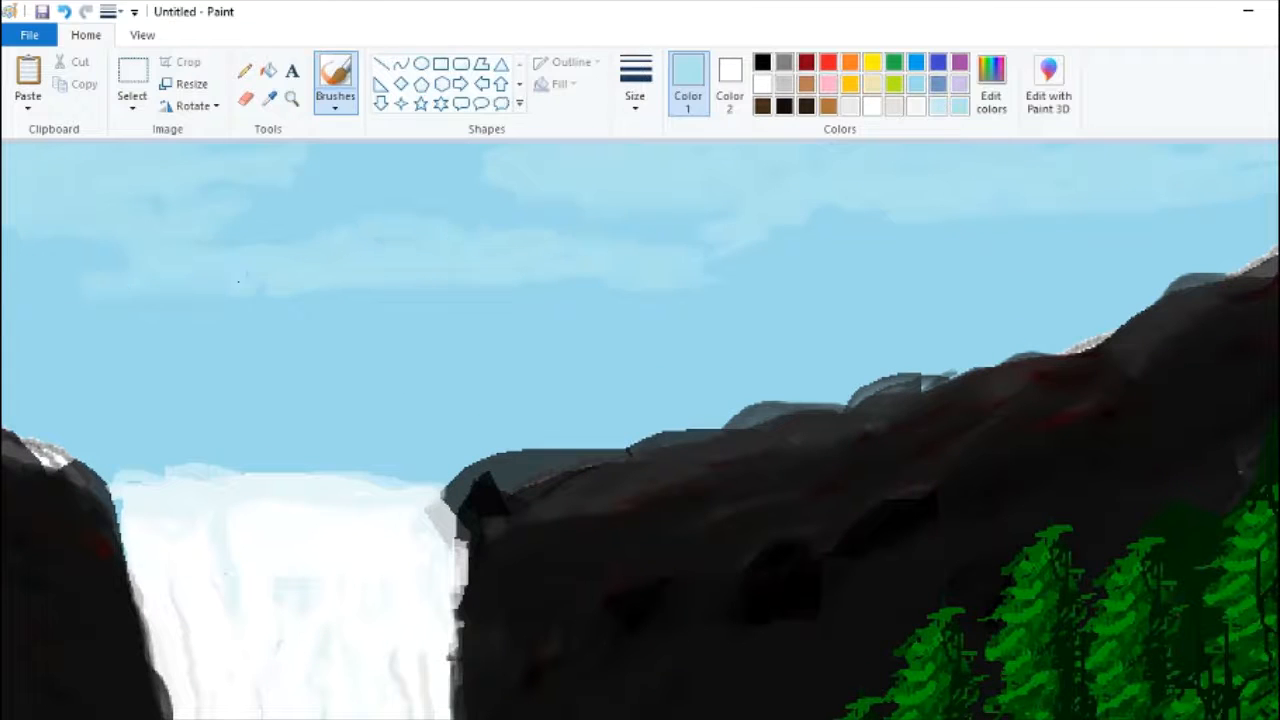
Step: Mix a lighter, almost white blue for the cloud highlights
{"action": "left_click", "coordinate": [991, 82]}
{"action": "left_click", "coordinate": [491, 526]}
{"action": "mouse_move", "coordinate": [548, 147]}
{"action": "left_mouse_down"}
{"action": "mouse_move", "coordinate": [498, 181]}
{"action": "mouse_move", "coordinate": [742, 150]}
{"action": "left_mouse_up"}
{"action": "mouse_move", "coordinate": [732, 210]}
{"action": "left_mouse_down"}
{"action": "mouse_move", "coordinate": [915, 150]}
{"action": "mouse_move", "coordinate": [990, 152]}
{"action": "mouse_move", "coordinate": [89, 261]}
{"action": "left_mouse_up"}
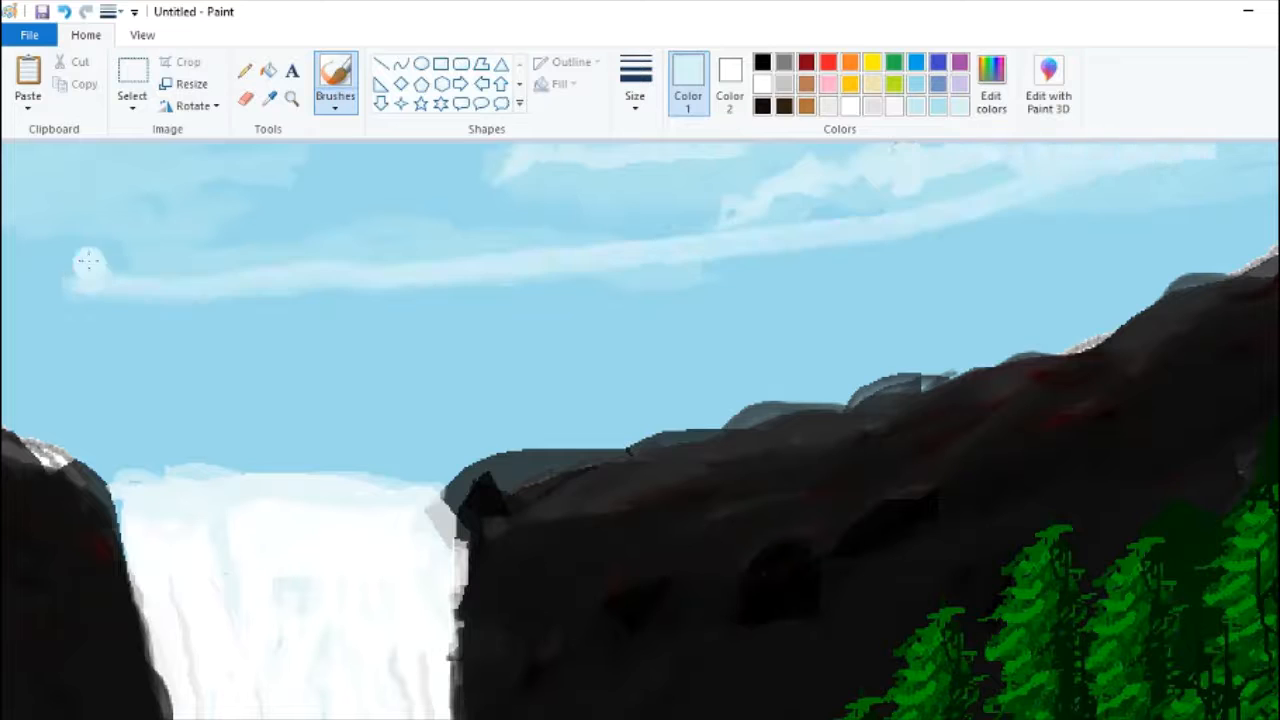
{"action": "key", "text": "ctrl+z"}
{"action": "key", "text": "ctrl+z"}
{"action": "key", "text": "ctrl+z"}
Step: Brush light highlights onto the clouds above the waterfall and right cliff, and trim them with sampled sky blue
{"action": "left_click_drag", "start_coordinate": [508, 162], "coordinate": [865, 158]}
{"action": "mouse_move", "coordinate": [205, 256]}
{"action": "left_mouse_down"}
{"action": "mouse_move", "coordinate": [373, 244]}
{"action": "mouse_move", "coordinate": [566, 274]}
{"action": "mouse_move", "coordinate": [830, 262]}
{"action": "mouse_move", "coordinate": [951, 223]}
{"action": "mouse_move", "coordinate": [836, 241]}
{"action": "mouse_move", "coordinate": [882, 191]}
{"action": "mouse_move", "coordinate": [809, 253]}
{"action": "left_mouse_up"}
{"action": "left_click", "coordinate": [269, 98]}
{"action": "left_click", "coordinate": [800, 290]}
Step: Mix a whitish blue and brush puffy highlights onto the clouds above the left cliff
{"action": "scroll", "coordinate": [800, 240], "scroll_direction": "left", "scroll_amount": 5}
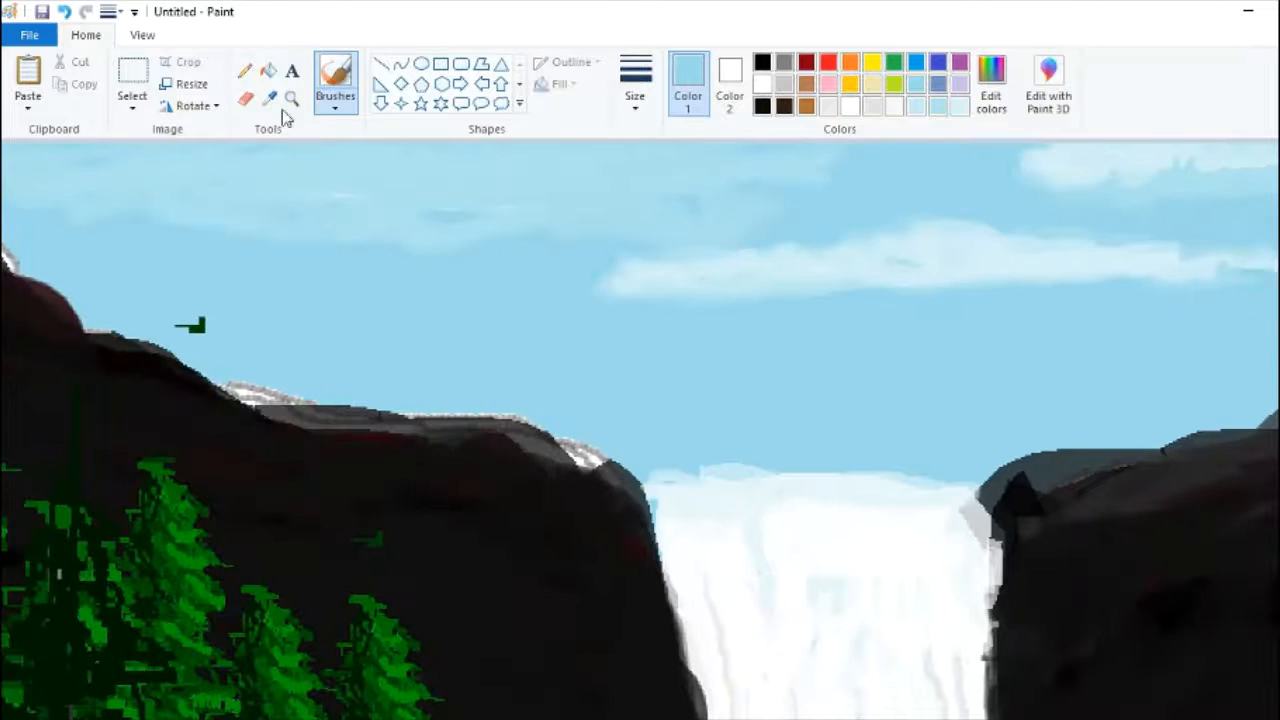
{"action": "left_click", "coordinate": [991, 85]}
{"action": "left_click", "coordinate": [883, 262]}
{"action": "left_click", "coordinate": [500, 528]}
{"action": "left_click_drag", "start_coordinate": [255, 155], "coordinate": [50, 196]}
{"action": "mouse_move", "coordinate": [485, 158]}
{"action": "left_mouse_down"}
{"action": "mouse_move", "coordinate": [268, 205]}
{"action": "mouse_move", "coordinate": [756, 149]}
{"action": "left_mouse_up"}
{"action": "left_click_drag", "start_coordinate": [292, 208], "coordinate": [482, 184]}
{"action": "left_click_drag", "start_coordinate": [17, 199], "coordinate": [612, 160]}
{"action": "mouse_move", "coordinate": [364, 250]}
{"action": "left_mouse_down"}
{"action": "mouse_move", "coordinate": [334, 249]}
{"action": "mouse_move", "coordinate": [768, 215]}
{"action": "left_mouse_up"}
Step: Sample the sky blue and cut thin streaks through the left clouds and the band over the waterfall with a smaller brush
{"action": "left_click", "coordinate": [269, 97]}
{"action": "left_click", "coordinate": [262, 185]}
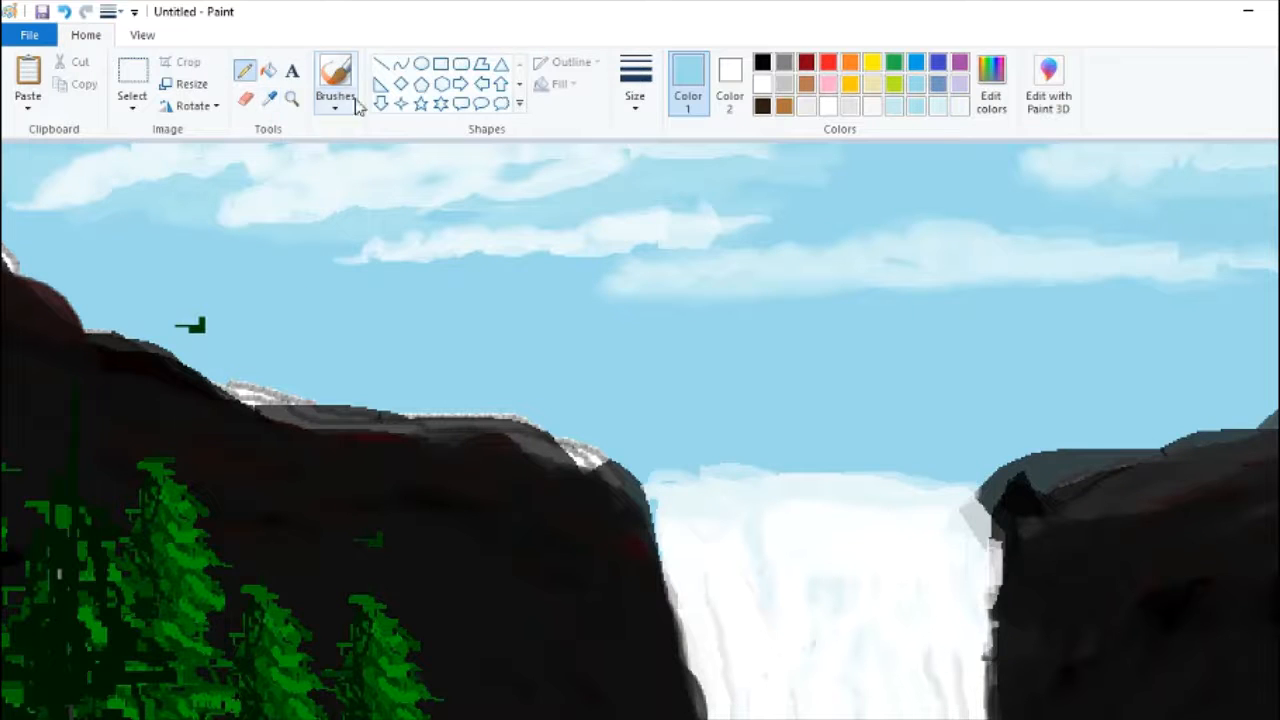
{"action": "left_click", "coordinate": [635, 96]}
{"action": "left_click", "coordinate": [334, 177]}
{"action": "left_click", "coordinate": [335, 100]}
{"action": "left_click", "coordinate": [334, 180]}
{"action": "left_click", "coordinate": [648, 106]}
{"action": "left_click", "coordinate": [680, 178]}
{"action": "left_click_drag", "start_coordinate": [1118, 268], "coordinate": [612, 284]}
{"action": "left_click_drag", "start_coordinate": [222, 224], "coordinate": [628, 246]}
{"action": "left_click_drag", "start_coordinate": [340, 262], "coordinate": [714, 238]}
{"action": "mouse_move", "coordinate": [91, 220]}
{"action": "left_mouse_down"}
{"action": "mouse_move", "coordinate": [595, 212]}
{"action": "mouse_move", "coordinate": [190, 210]}
{"action": "mouse_move", "coordinate": [54, 172]}
{"action": "mouse_move", "coordinate": [306, 154]}
{"action": "mouse_move", "coordinate": [352, 194]}
{"action": "left_mouse_up"}
{"action": "key", "text": "ctrl+z"}
{"action": "key", "text": "ctrl+z"}
Step: Brush thin sky blue streaks through the clouds above the right cliff to break them up
{"action": "scroll", "coordinate": [492, 162], "scroll_direction": "right", "scroll_amount": 7}
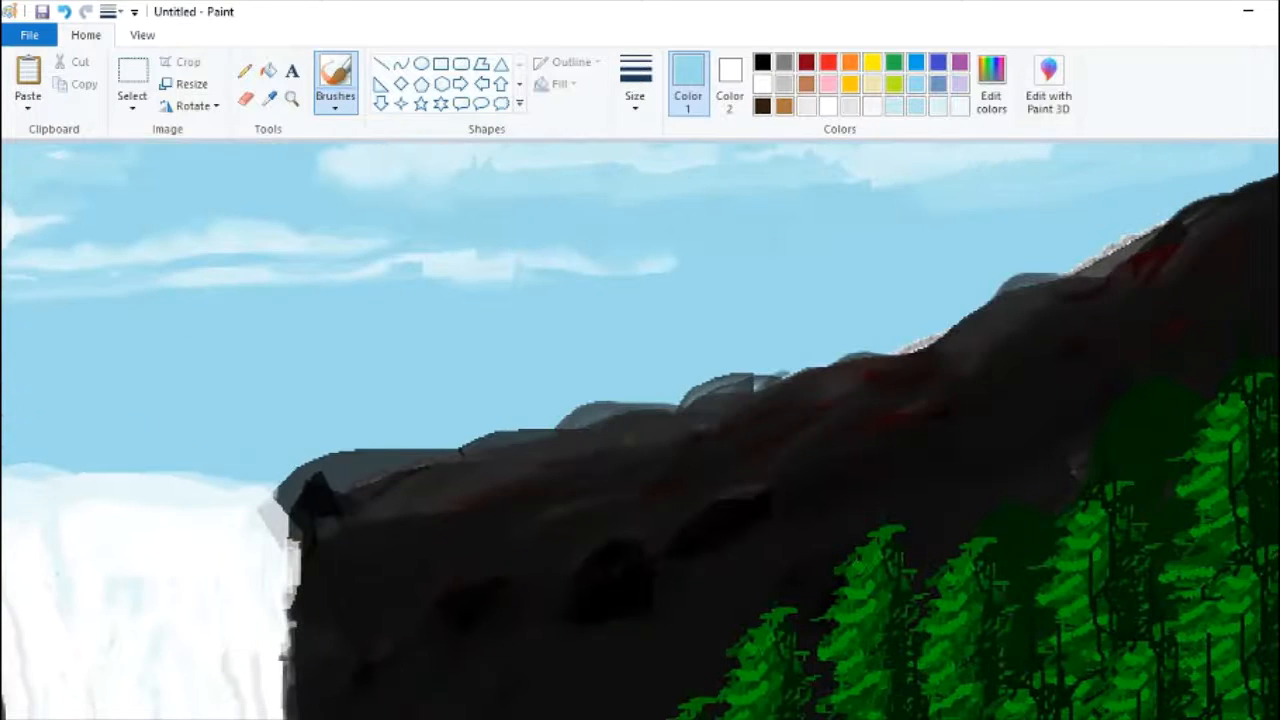
{"action": "left_click_drag", "start_coordinate": [819, 184], "coordinate": [1062, 156]}
{"action": "left_click_drag", "start_coordinate": [754, 164], "coordinate": [1044, 156]}
{"action": "left_click_drag", "start_coordinate": [326, 154], "coordinate": [482, 146]}
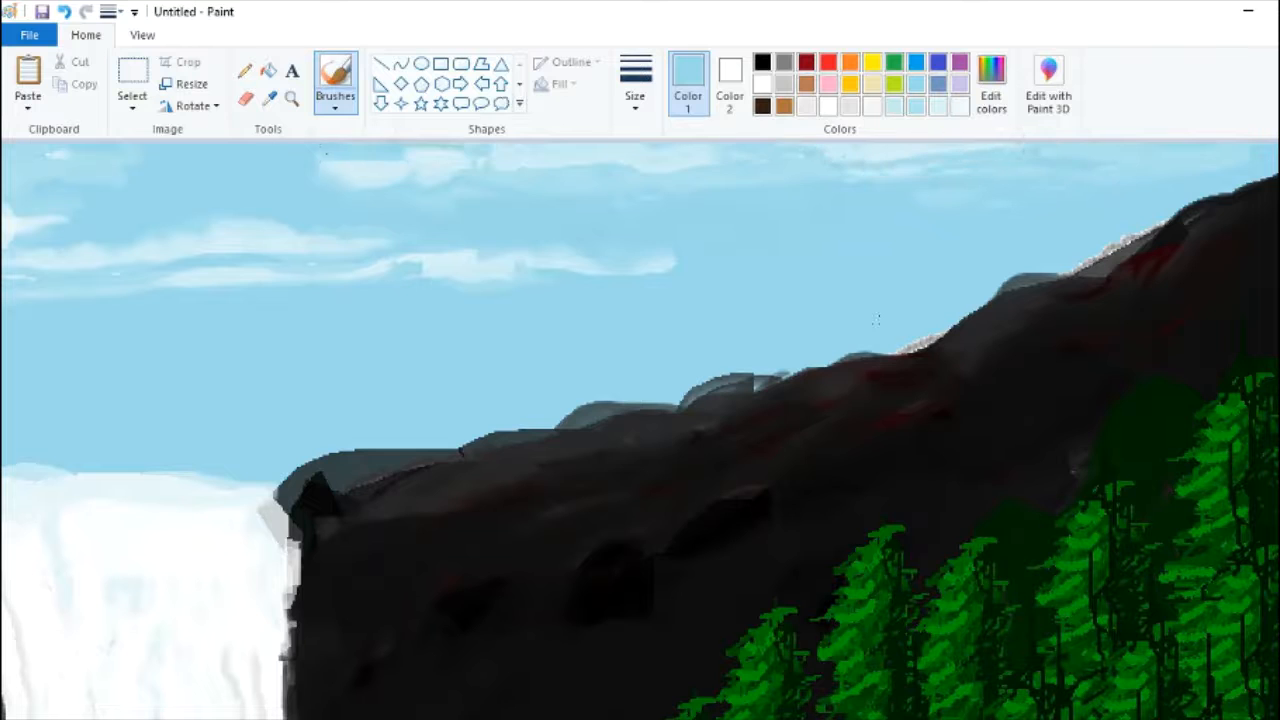
Step: Sample brown tones from the right bank and brush texture strokes over its sandy ground
{"action": "scroll", "coordinate": [1202, 658], "scroll_direction": "down", "scroll_amount": 2}
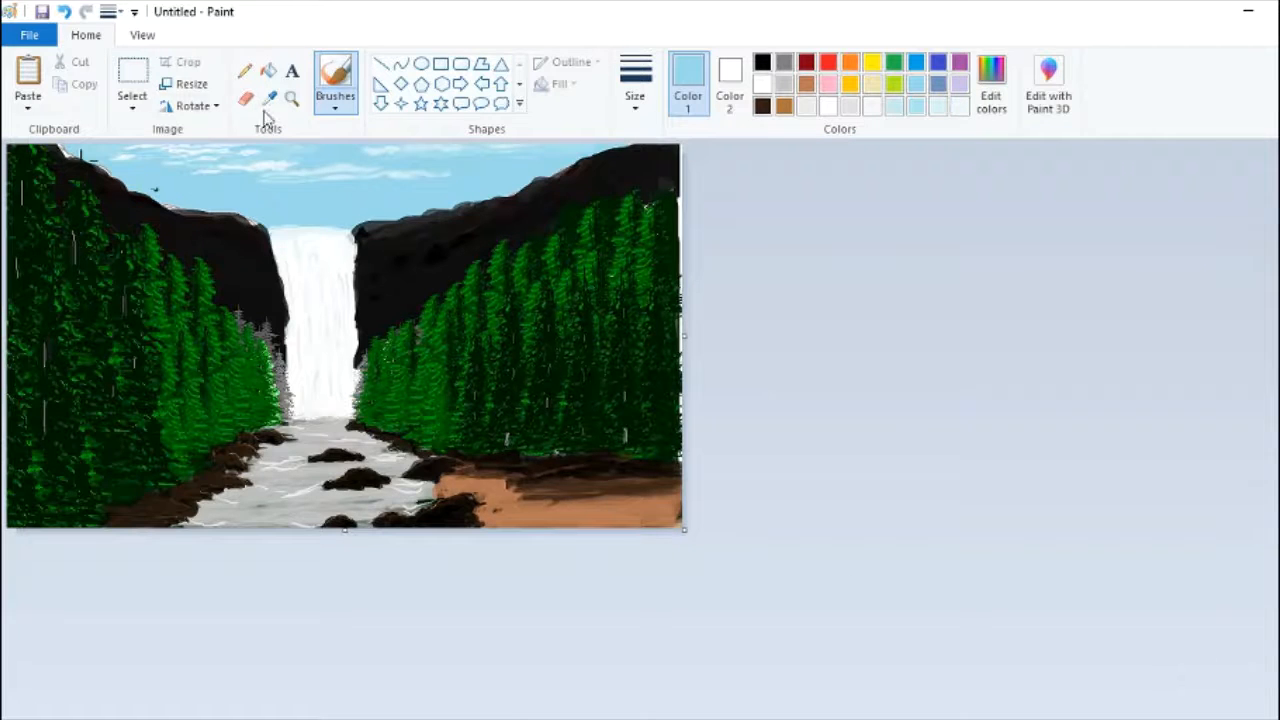
{"action": "left_click", "coordinate": [269, 97]}
{"action": "left_click", "coordinate": [518, 505]}
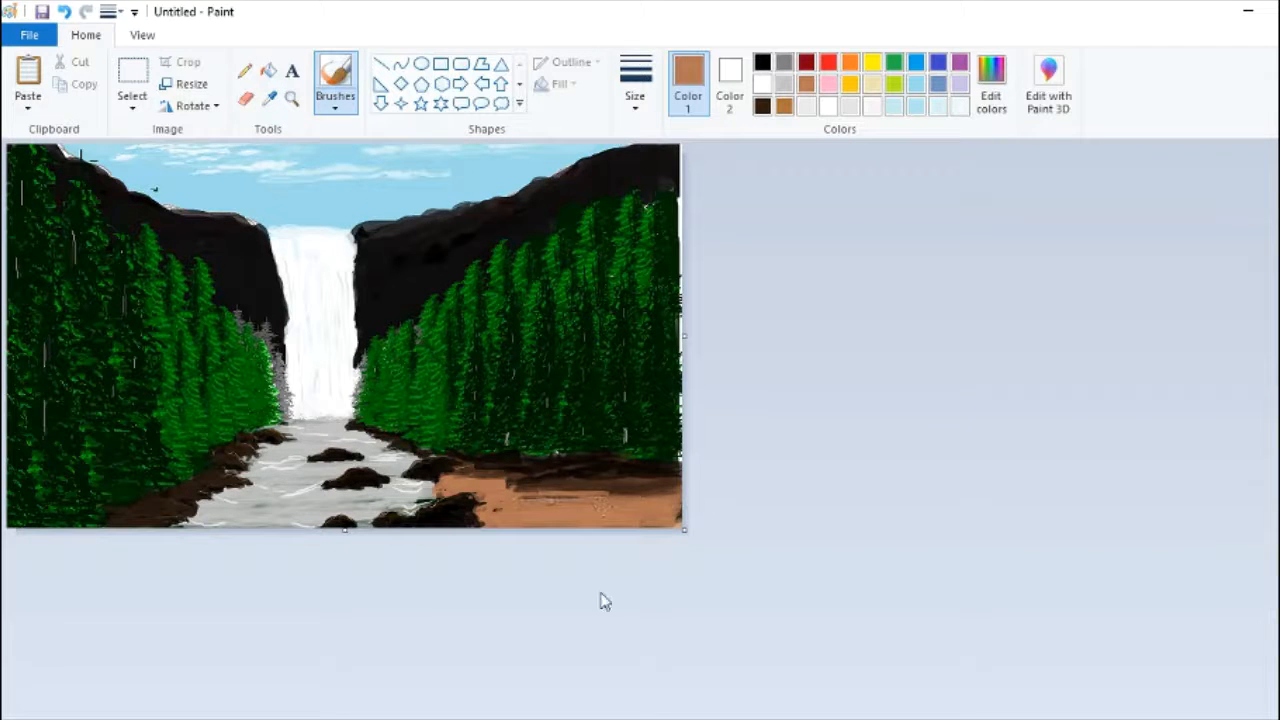
{"action": "left_click", "coordinate": [269, 97]}
{"action": "left_click", "coordinate": [546, 482]}
{"action": "mouse_move", "coordinate": [540, 496]}
{"action": "left_mouse_down"}
{"action": "mouse_move", "coordinate": [662, 504]}
{"action": "mouse_move", "coordinate": [622, 520]}
{"action": "mouse_move", "coordinate": [533, 506]}
{"action": "mouse_move", "coordinate": [640, 520]}
{"action": "mouse_move", "coordinate": [590, 512]}
{"action": "left_mouse_up"}
Step: Mix a dark brown of red 44, green 27, blue 18 and streak it across the right bank's sandy ground
{"action": "left_click", "coordinate": [991, 85]}
{"action": "left_click", "coordinate": [891, 421]}
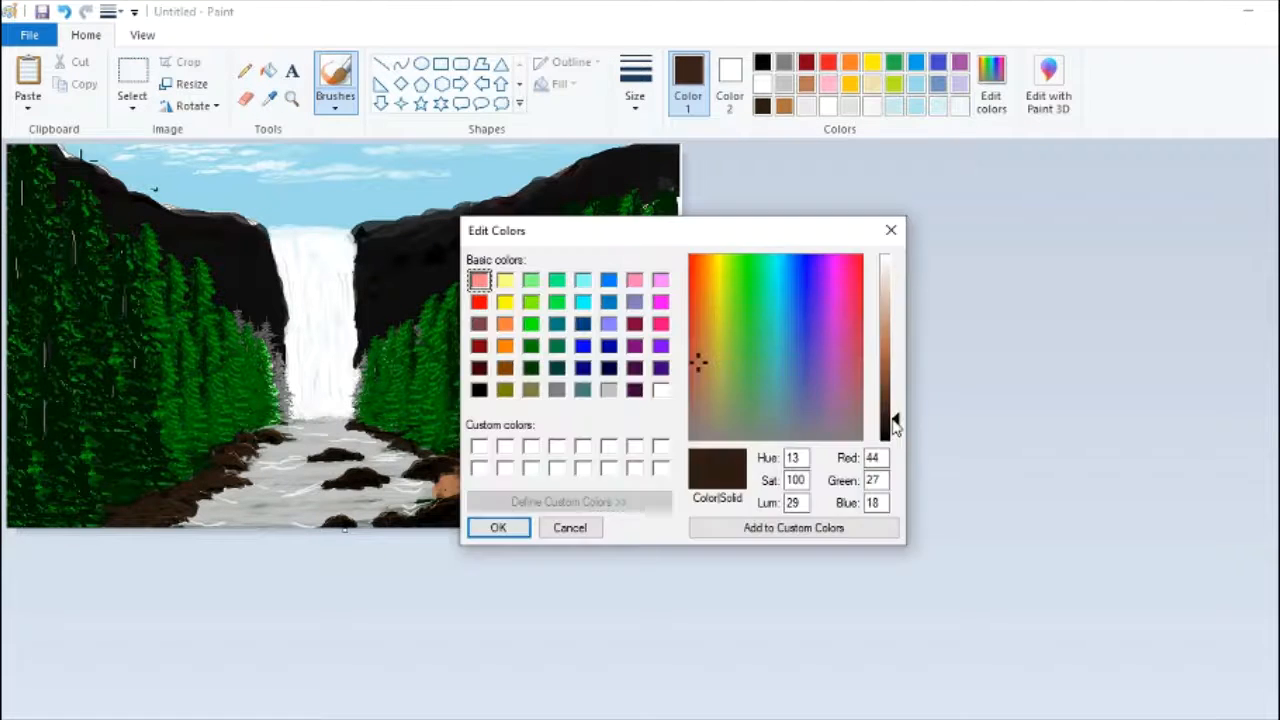
{"action": "left_click", "coordinate": [498, 527]}
{"action": "mouse_move", "coordinate": [490, 488]}
{"action": "left_mouse_down"}
{"action": "mouse_move", "coordinate": [636, 506]}
{"action": "mouse_move", "coordinate": [611, 512]}
{"action": "left_mouse_up"}
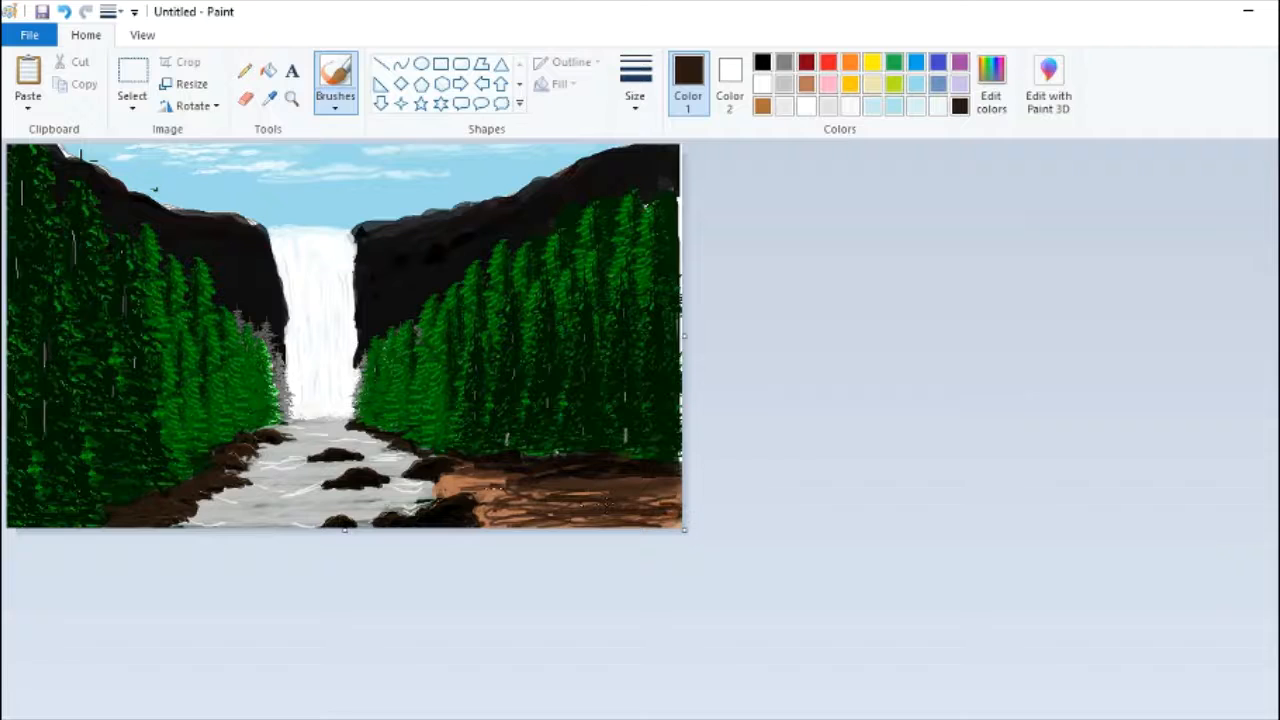
Step: Add more dark brown strokes to the sandy ground in the painting's lower right corner and beside the rocks
{"action": "left_click", "coordinate": [292, 98]}
{"action": "left_click", "coordinate": [520, 450]}
{"action": "left_click", "coordinate": [335, 75]}
{"action": "mouse_move", "coordinate": [1262, 706]}
{"action": "left_mouse_down"}
{"action": "mouse_move", "coordinate": [1030, 697]}
{"action": "mouse_move", "coordinate": [1256, 658]}
{"action": "mouse_move", "coordinate": [1110, 702]}
{"action": "left_mouse_up"}
{"action": "mouse_move", "coordinate": [955, 630]}
{"action": "left_mouse_down"}
{"action": "mouse_move", "coordinate": [1046, 670]}
{"action": "mouse_move", "coordinate": [1020, 648]}
{"action": "left_mouse_up"}
Step: Sample the sand's light brown and brush irregular streaks between the dark strokes on the right bank
{"action": "left_click", "coordinate": [269, 99]}
{"action": "left_click", "coordinate": [940, 680]}
{"action": "mouse_move", "coordinate": [1260, 676]}
{"action": "left_mouse_down"}
{"action": "mouse_move", "coordinate": [950, 654]}
{"action": "mouse_move", "coordinate": [1062, 655]}
{"action": "left_mouse_up"}
{"action": "left_click_drag", "start_coordinate": [1005, 704], "coordinate": [1170, 708]}
{"action": "left_click_drag", "start_coordinate": [995, 685], "coordinate": [1250, 708]}
{"action": "left_click_drag", "start_coordinate": [1045, 648], "coordinate": [1270, 682]}
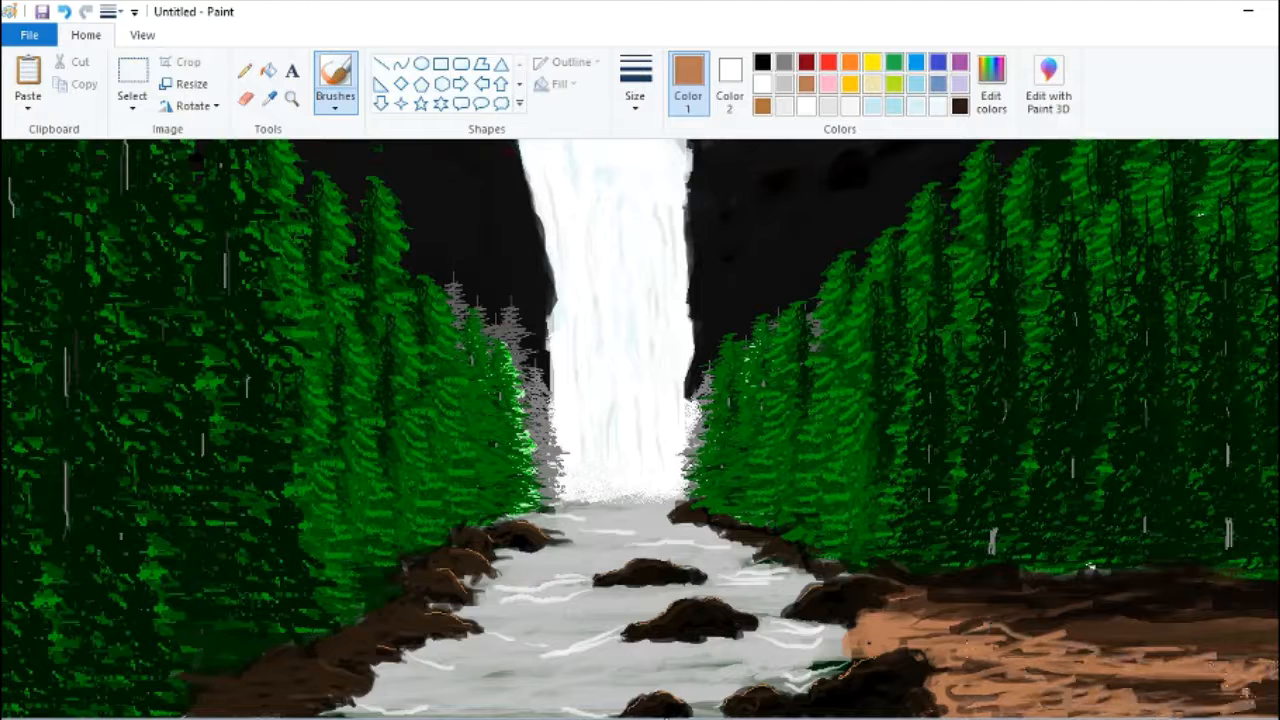
Step: Mix a darker brown drawing color than the one used on the sandy right bank
{"action": "key", "text": "ctrl+Page_Down"}
{"action": "left_click_drag", "start_coordinate": [515, 488], "coordinate": [610, 510]}
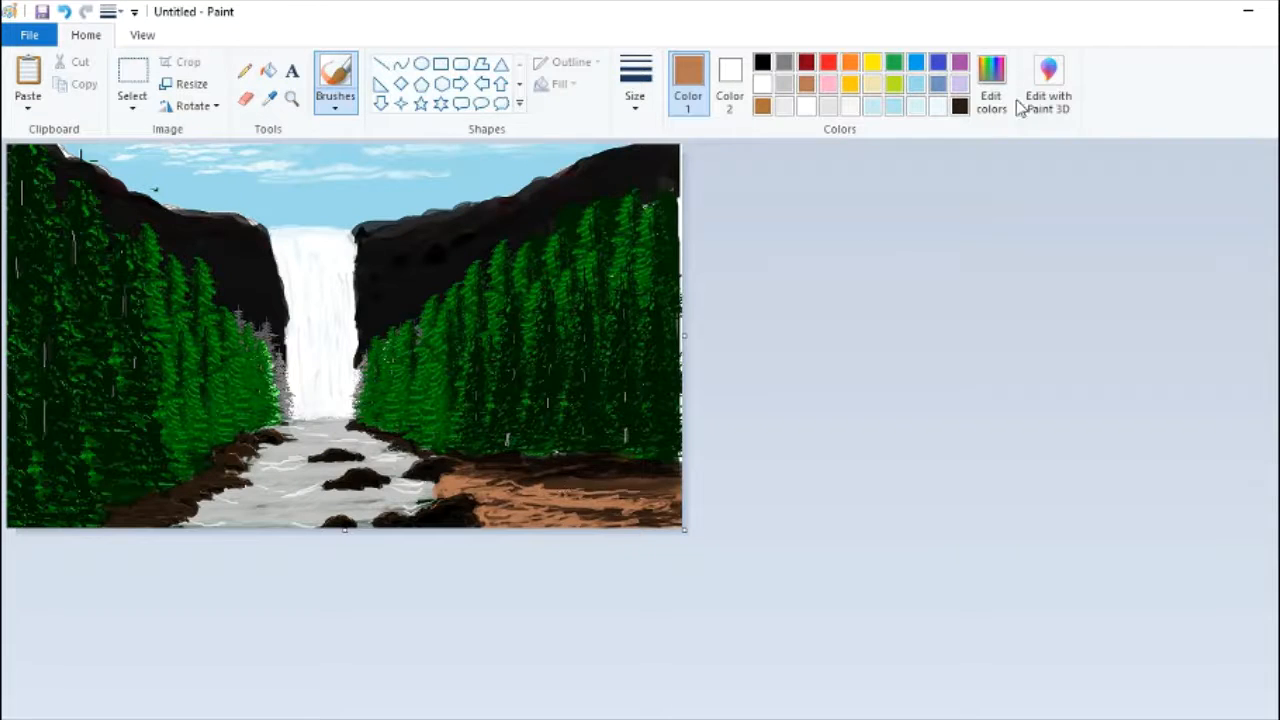
{"action": "left_click", "coordinate": [991, 85]}
{"action": "left_click", "coordinate": [904, 385]}
{"action": "left_click", "coordinate": [498, 537]}
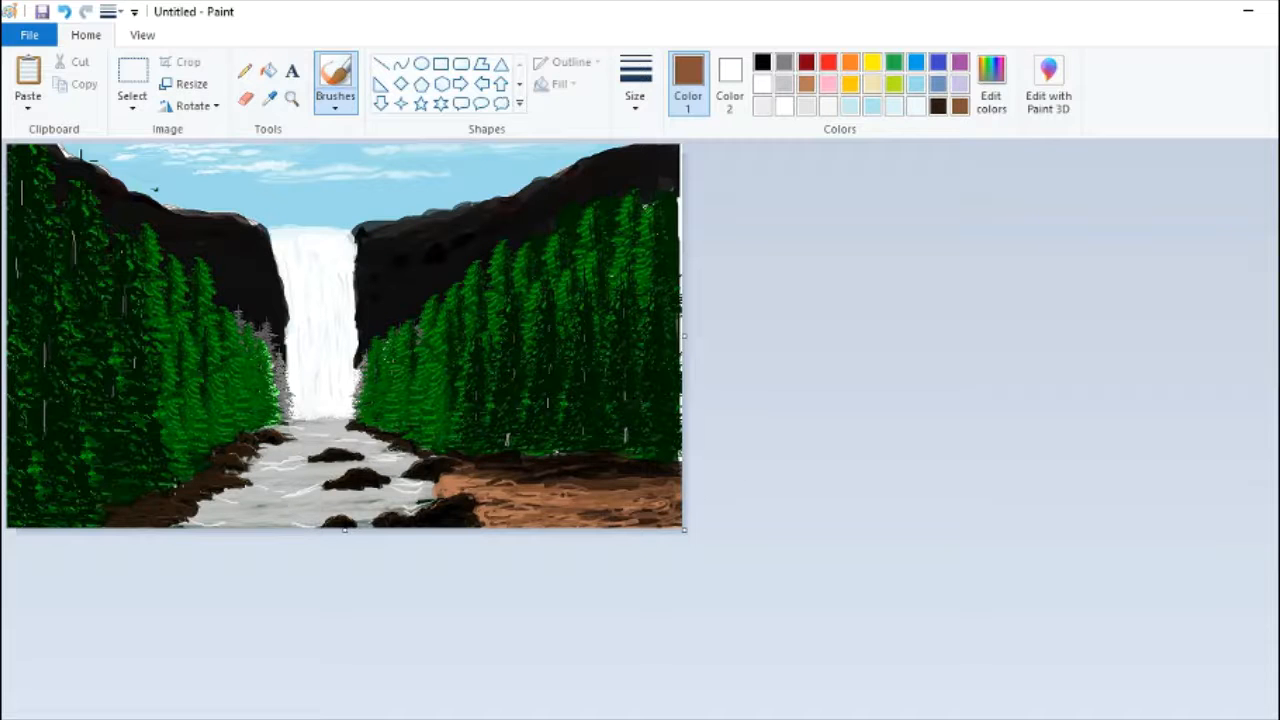
Step: Outline two overlapping brown rectangles on top of the left cliff as the base of a small house
{"action": "left_click", "coordinate": [291, 98]}
{"action": "left_click", "coordinate": [303, 169]}
{"action": "left_click", "coordinate": [303, 169]}
{"action": "scroll", "coordinate": [640, 430], "scroll_direction": "right", "scroll_amount": 3}
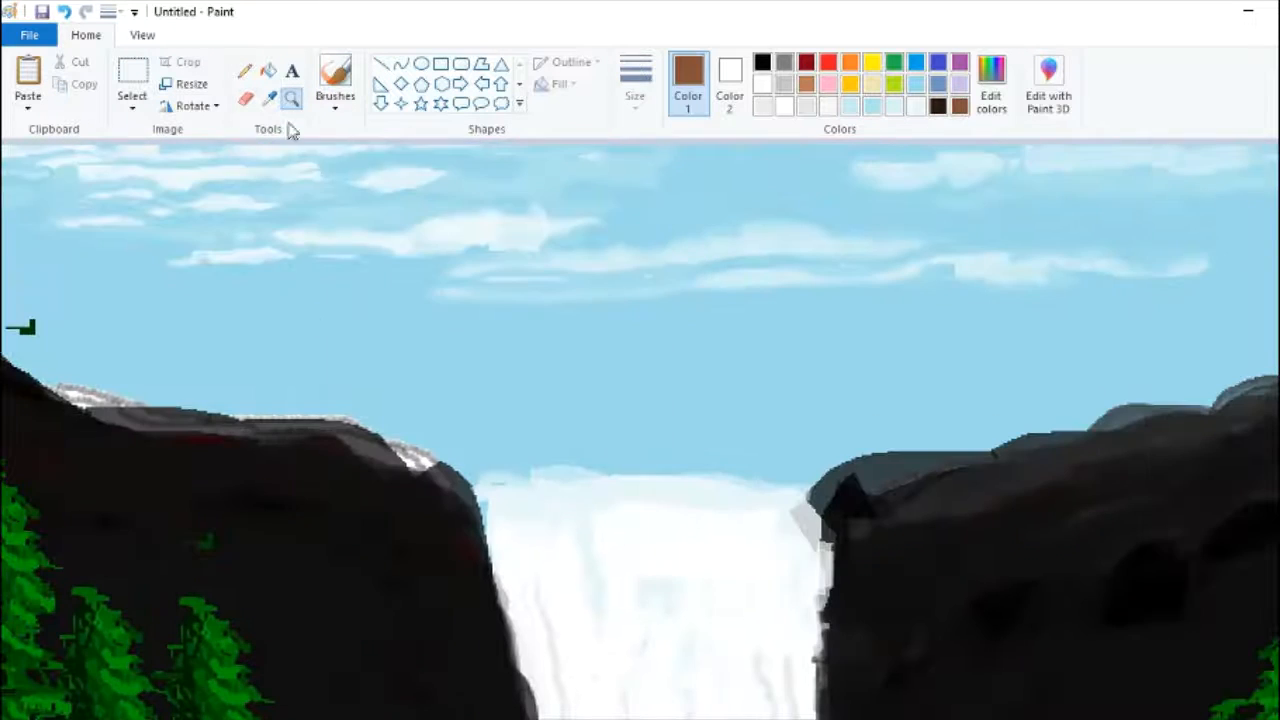
{"action": "left_click", "coordinate": [440, 66]}
{"action": "left_click_drag", "start_coordinate": [236, 336], "coordinate": [355, 410]}
{"action": "mouse_move", "coordinate": [295, 364]}
{"action": "left_mouse_down"}
{"action": "mouse_move", "coordinate": [243, 368]}
{"action": "mouse_move", "coordinate": [318, 414]}
{"action": "left_mouse_up"}
{"action": "key", "text": "ctrl+v"}
{"action": "key", "text": "ctrl+z"}
Step: Undo the freehand roof strokes and draw two straight black sloping lines meeting at the house's gable peak
{"action": "left_click", "coordinate": [244, 70]}
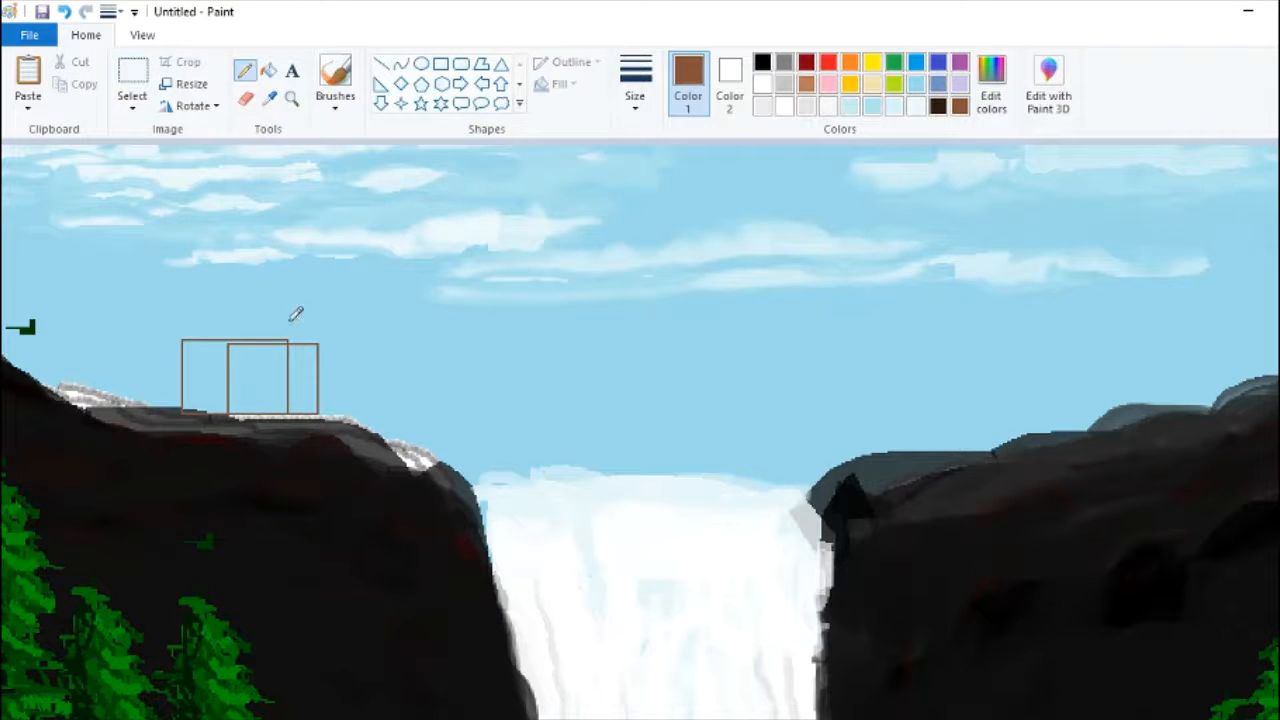
{"action": "key", "text": "ctrl+z"}
{"action": "left_click", "coordinate": [762, 62]}
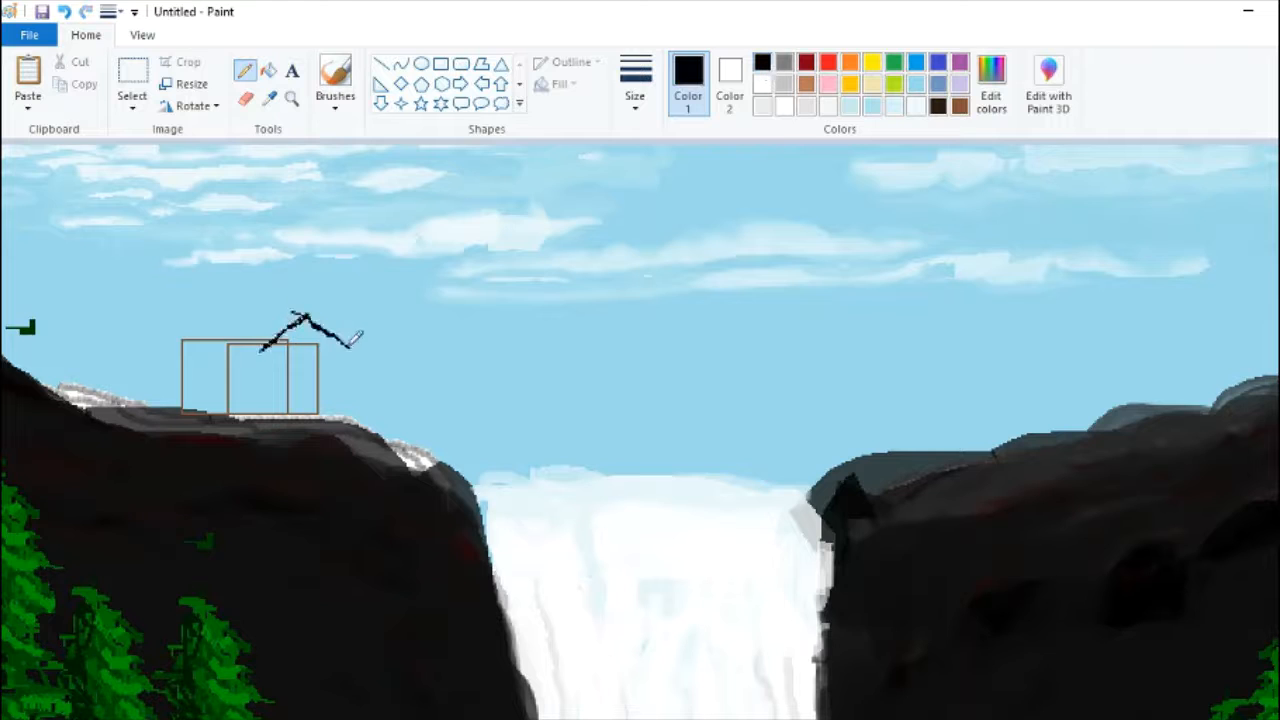
{"action": "key", "text": "ctrl+z"}
{"action": "key", "text": "ctrl+z"}
{"action": "left_click", "coordinate": [381, 63]}
{"action": "left_click_drag", "start_coordinate": [254, 356], "coordinate": [314, 312]}
{"action": "left_click_drag", "start_coordinate": [360, 354], "coordinate": [314, 312]}
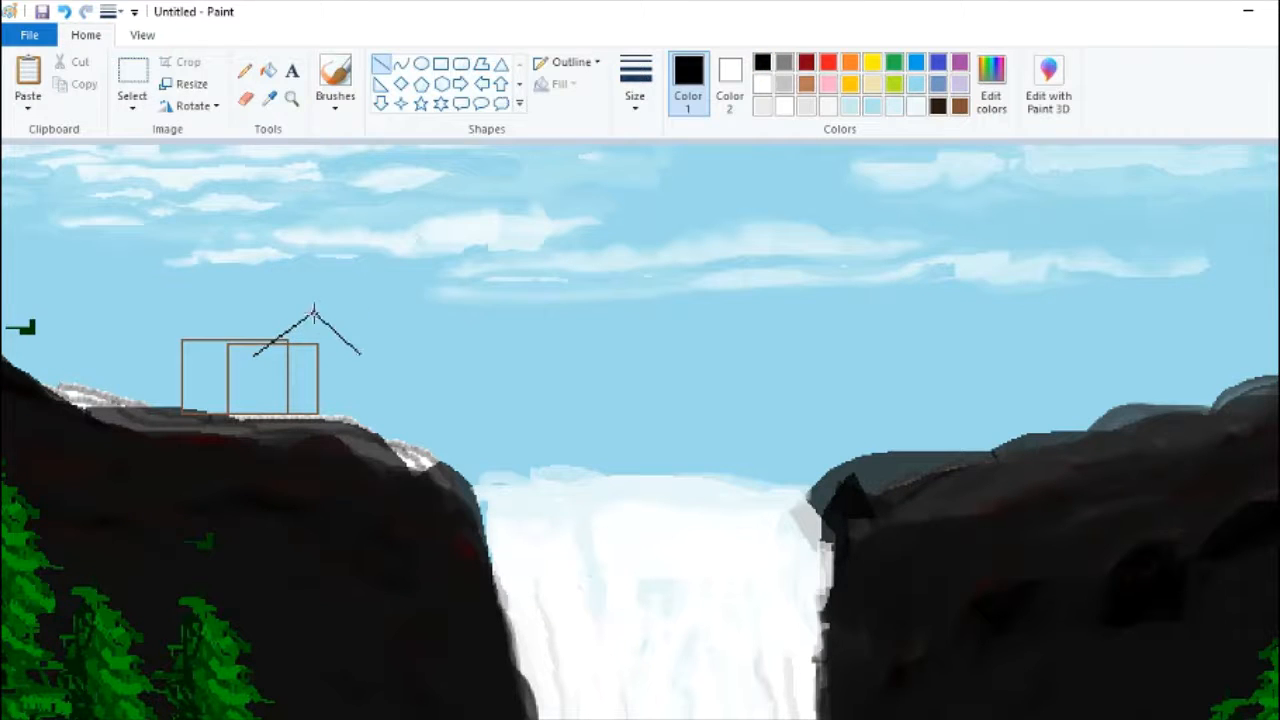
Step: Add straight black lines for the roof's ridge, rear slope and eaves, plus the vertical edges of the gable wall
{"action": "left_click_drag", "start_coordinate": [220, 310], "coordinate": [318, 310]}
{"action": "left_click_drag", "start_coordinate": [192, 308], "coordinate": [150, 346]}
{"action": "left_click_drag", "start_coordinate": [278, 353], "coordinate": [148, 347]}
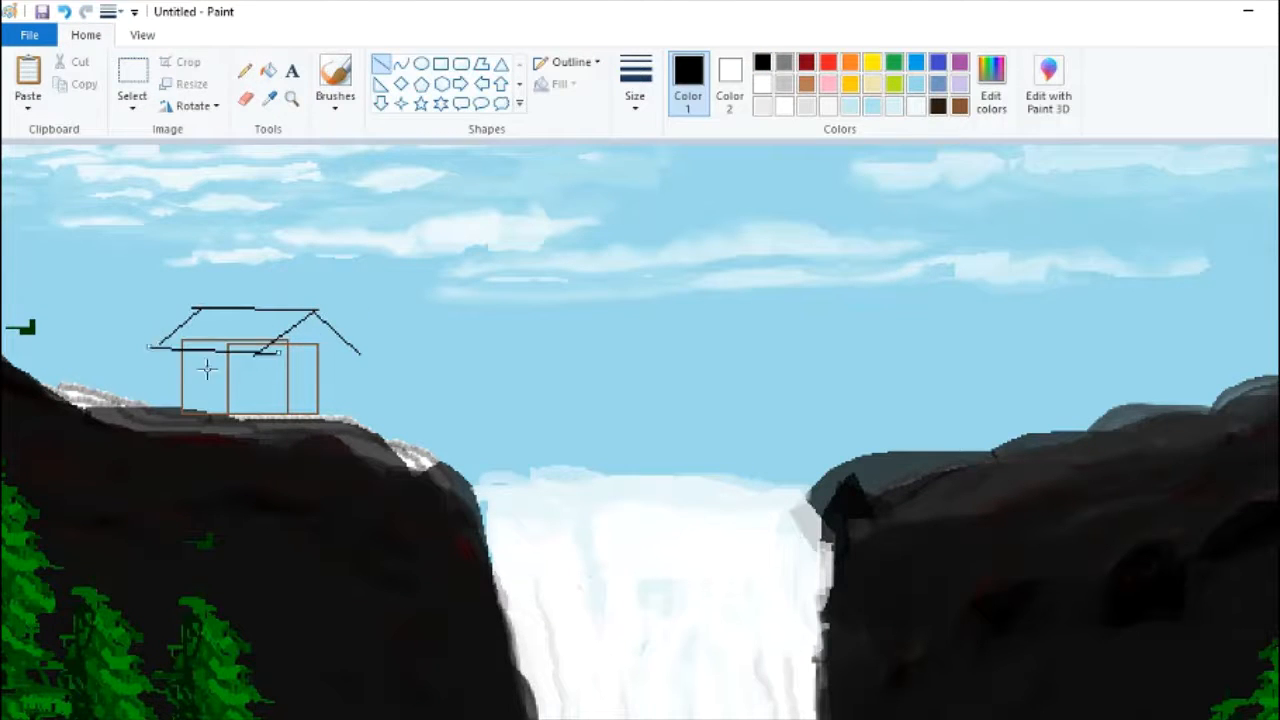
{"action": "left_click_drag", "start_coordinate": [338, 345], "coordinate": [338, 413]}
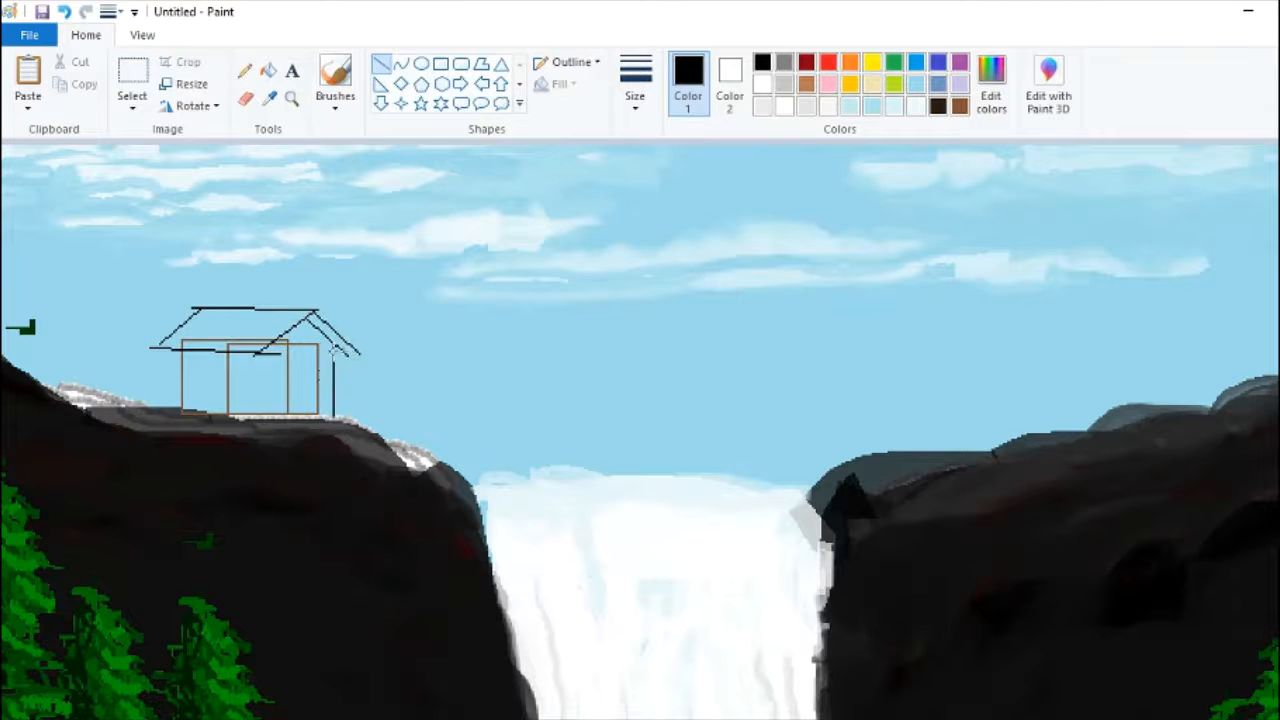
{"action": "left_click_drag", "start_coordinate": [278, 352], "coordinate": [280, 410]}
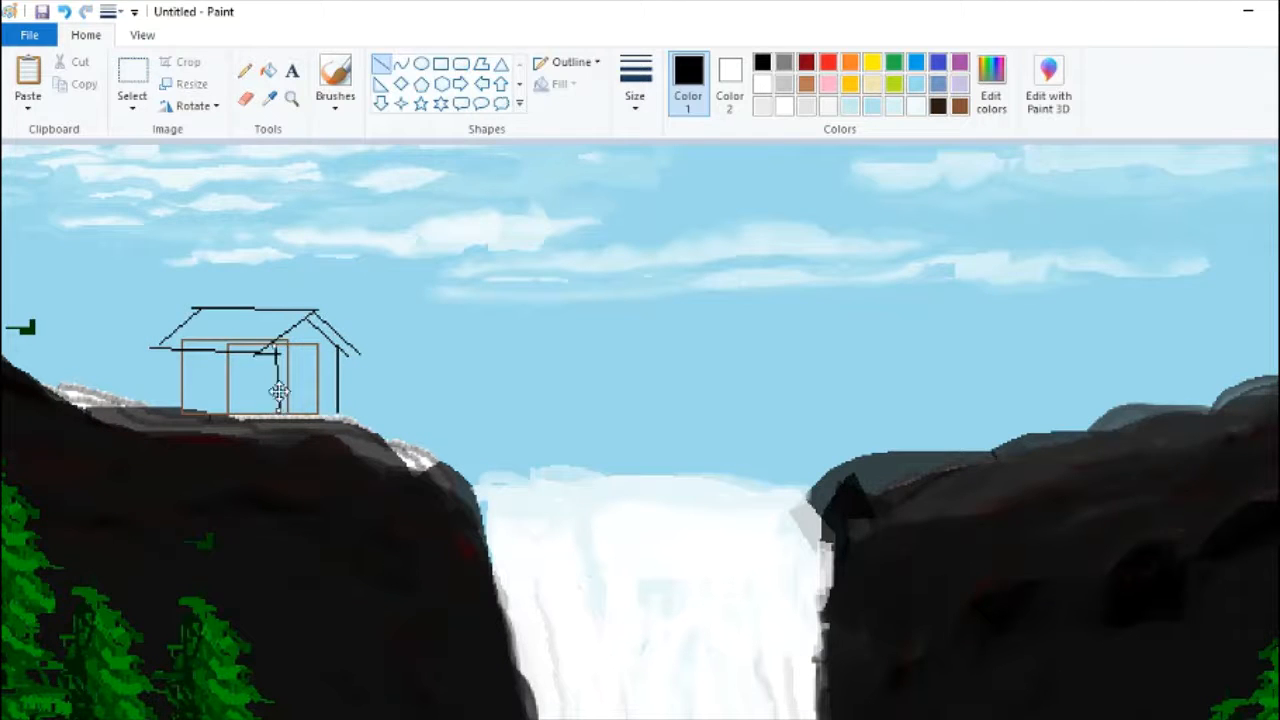
Step: Brush the house's roof solid red and edge its far gable slope with a straight red line
{"action": "left_click", "coordinate": [291, 99]}
{"action": "left_click", "coordinate": [246, 354]}
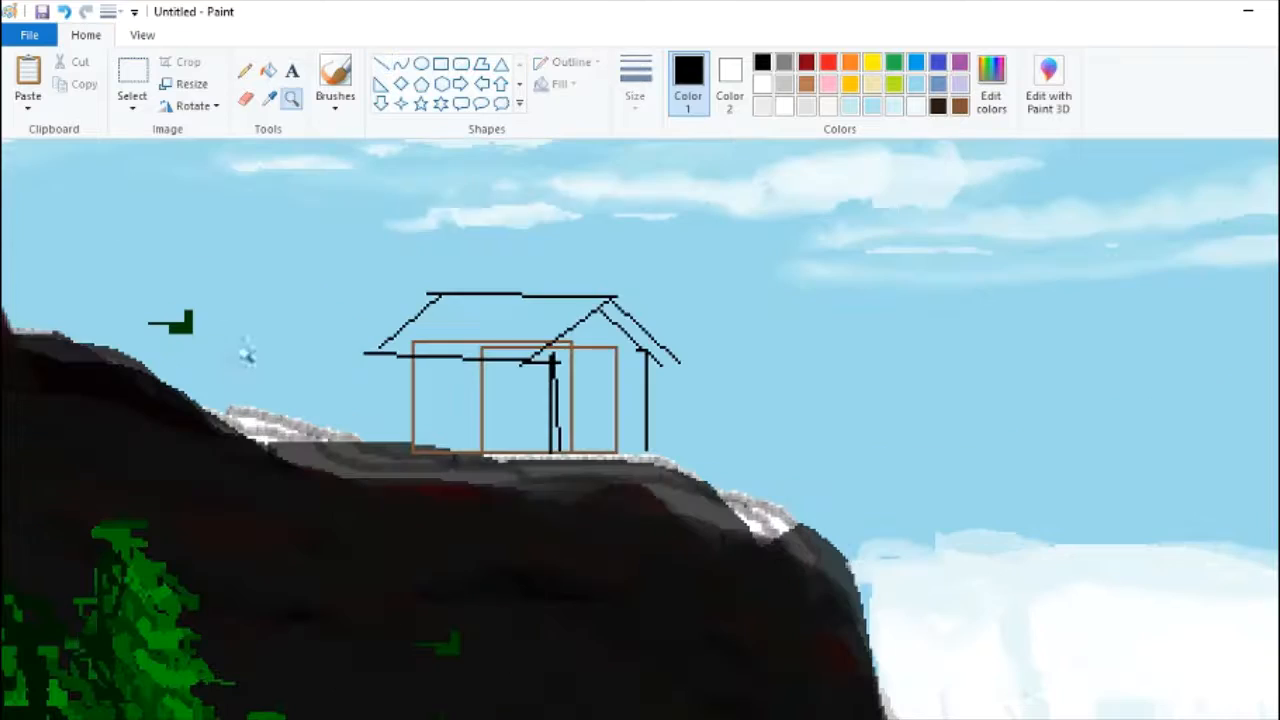
{"action": "left_click", "coordinate": [335, 101]}
{"action": "left_click", "coordinate": [334, 141]}
{"action": "left_click", "coordinate": [828, 62]}
{"action": "left_click", "coordinate": [635, 96]}
{"action": "left_click", "coordinate": [662, 258]}
{"action": "mouse_move", "coordinate": [443, 294]}
{"action": "left_mouse_down"}
{"action": "mouse_move", "coordinate": [430, 365]}
{"action": "mouse_move", "coordinate": [460, 290]}
{"action": "mouse_move", "coordinate": [505, 305]}
{"action": "mouse_move", "coordinate": [515, 360]}
{"action": "mouse_move", "coordinate": [430, 295]}
{"action": "mouse_move", "coordinate": [450, 330]}
{"action": "mouse_move", "coordinate": [562, 313]}
{"action": "mouse_move", "coordinate": [677, 357]}
{"action": "left_mouse_up"}
{"action": "key", "text": "ctrl+z"}
{"action": "left_click", "coordinate": [381, 63]}
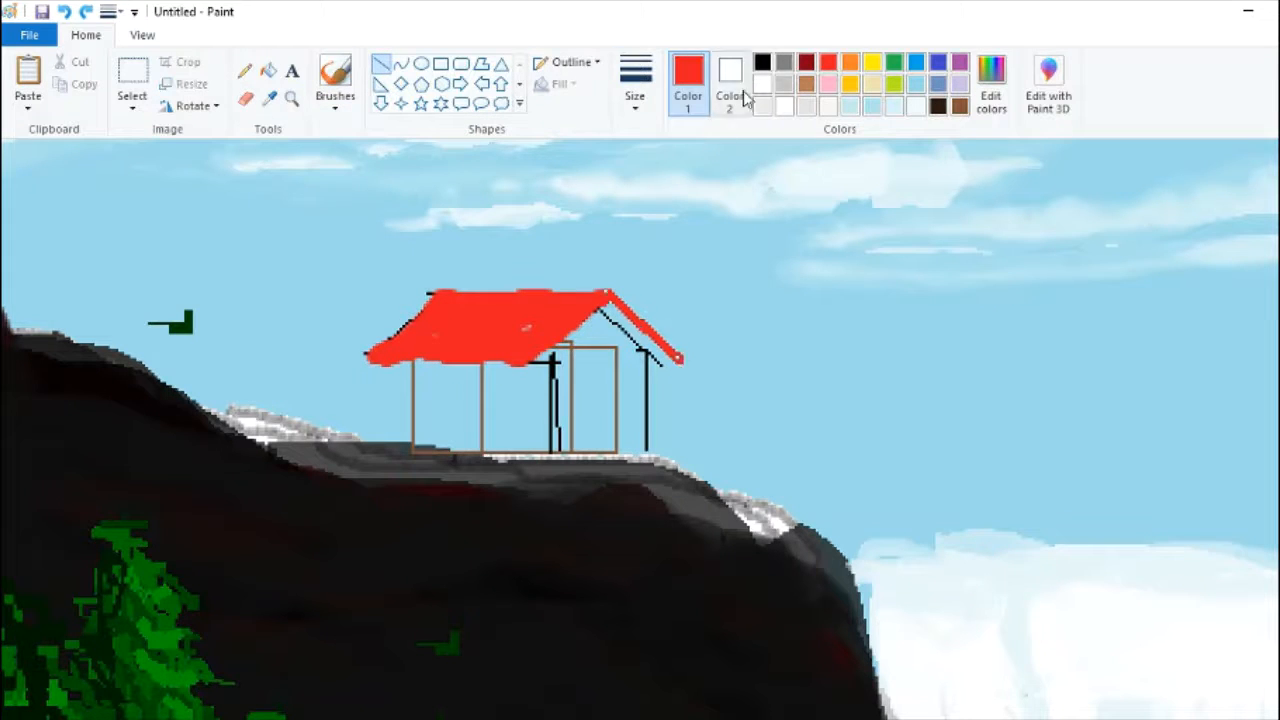
Step: Draw a thick black band along the underside of the roof's far gable slope
{"action": "left_click", "coordinate": [762, 62]}
{"action": "left_click", "coordinate": [830, 63]}
{"action": "left_click", "coordinate": [383, 68]}
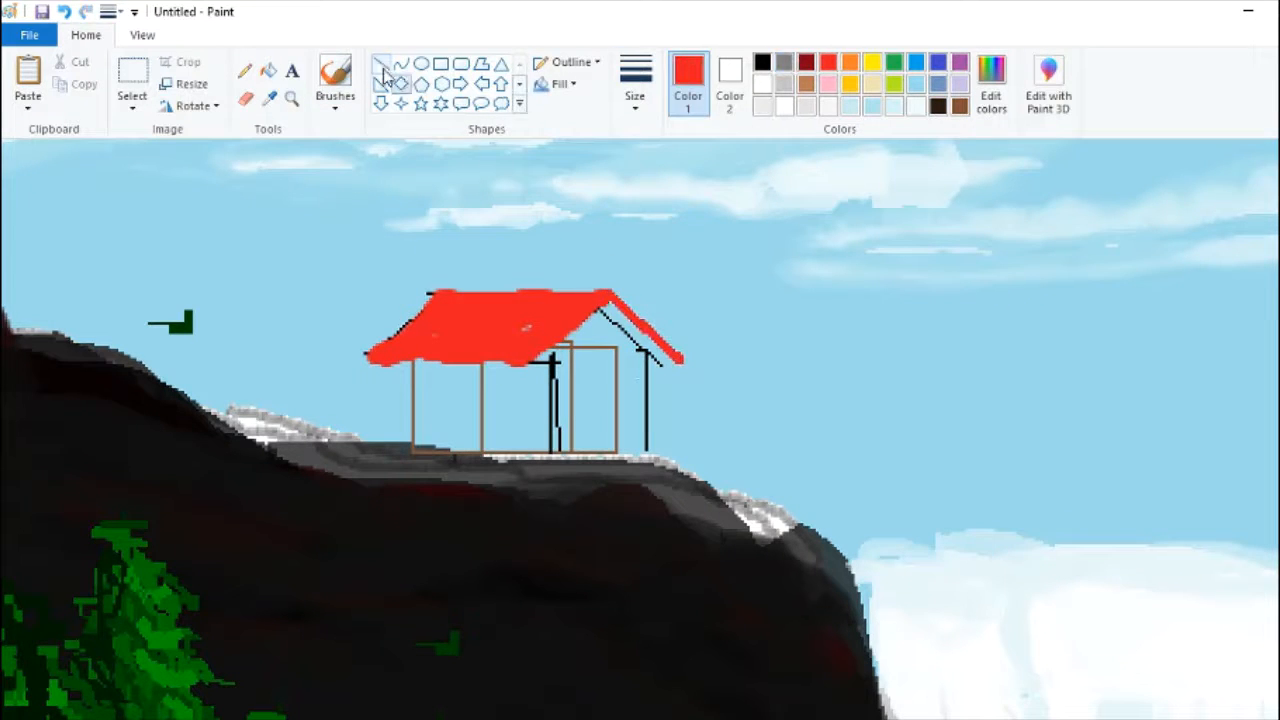
{"action": "left_click_drag", "start_coordinate": [668, 363], "coordinate": [602, 306]}
{"action": "left_click", "coordinate": [635, 82]}
{"action": "left_click", "coordinate": [680, 262]}
{"action": "left_click", "coordinate": [762, 63]}
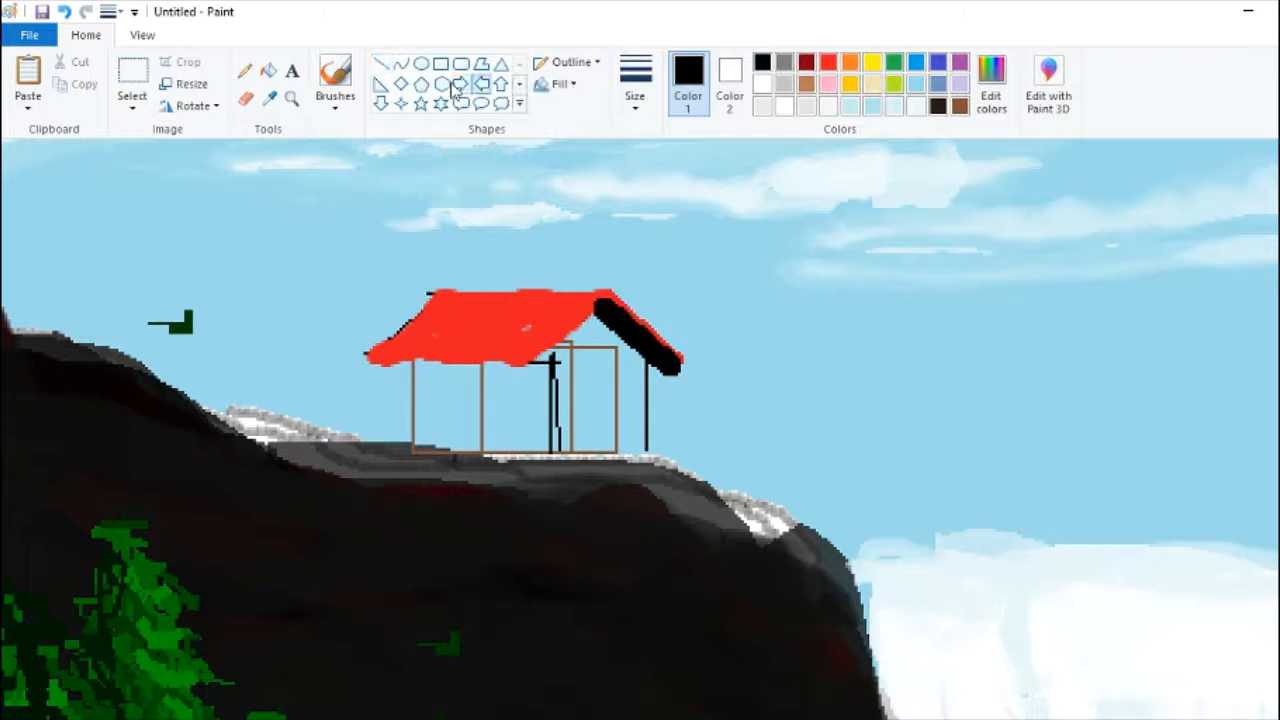
Step: Close off the far eave with a short red edge and paint out the black overhang beneath it
{"action": "left_click", "coordinate": [245, 70]}
{"action": "left_click", "coordinate": [828, 63]}
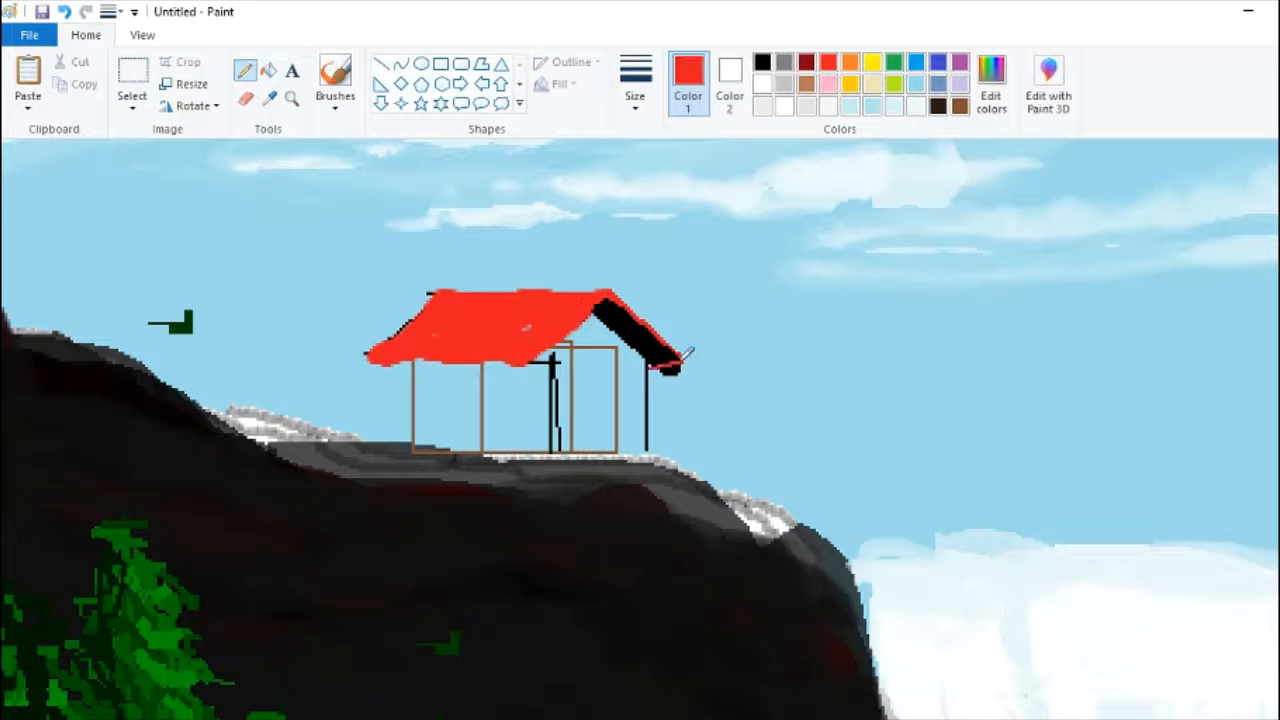
{"action": "left_click", "coordinate": [269, 99]}
{"action": "left_click_drag", "start_coordinate": [681, 361], "coordinate": [609, 396]}
{"action": "left_click", "coordinate": [664, 378]}
Step: Brush the house's long wall below the red roof with light gray
{"action": "left_click", "coordinate": [806, 106]}
{"action": "left_click", "coordinate": [334, 104]}
{"action": "left_click", "coordinate": [635, 100]}
{"action": "left_click", "coordinate": [680, 262]}
{"action": "mouse_move", "coordinate": [413, 362]}
{"action": "left_mouse_down"}
{"action": "mouse_move", "coordinate": [522, 367]}
{"action": "mouse_move", "coordinate": [553, 420]}
{"action": "mouse_move", "coordinate": [417, 430]}
{"action": "mouse_move", "coordinate": [404, 450]}
{"action": "mouse_move", "coordinate": [544, 380]}
{"action": "mouse_move", "coordinate": [476, 365]}
{"action": "mouse_move", "coordinate": [441, 432]}
{"action": "mouse_move", "coordinate": [540, 444]}
{"action": "mouse_move", "coordinate": [523, 406]}
{"action": "mouse_move", "coordinate": [480, 396]}
{"action": "mouse_move", "coordinate": [460, 435]}
{"action": "left_mouse_up"}
Step: Paint the gable wall in a mixed medium gray and shade beneath its roof slopes with a darker gray
{"action": "left_click", "coordinate": [991, 85]}
{"action": "left_click", "coordinate": [500, 526]}
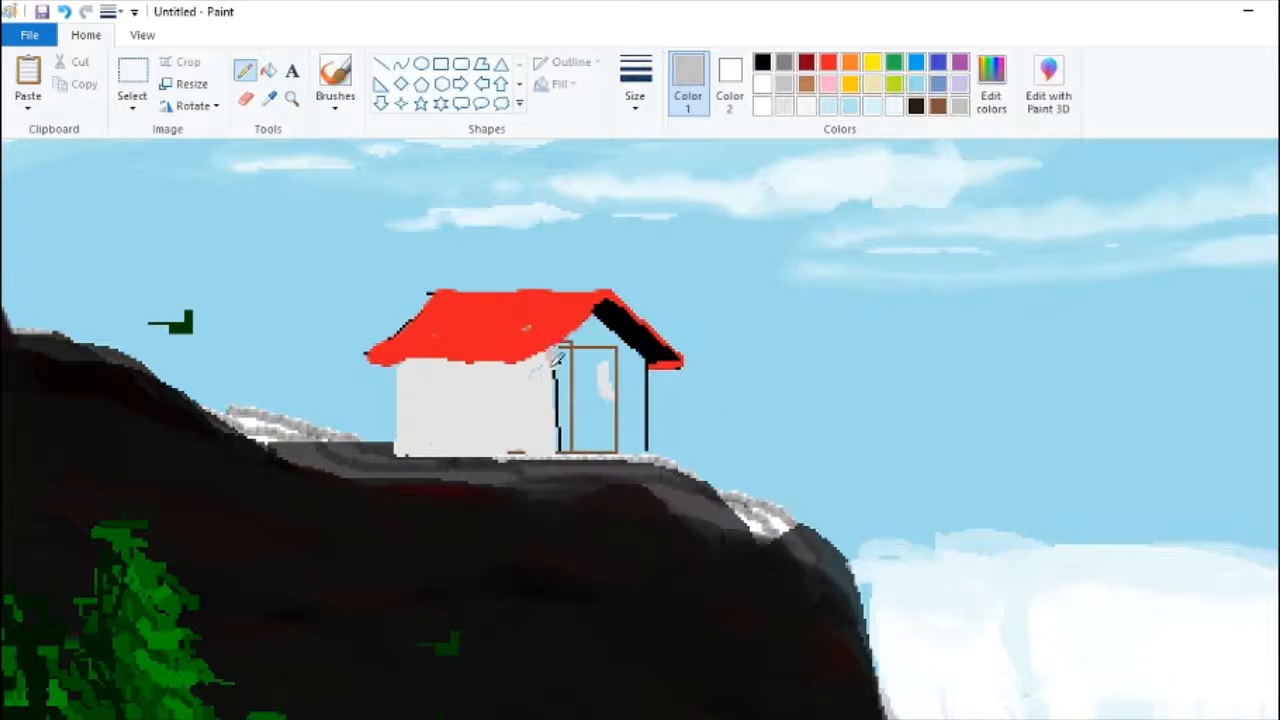
{"action": "mouse_move", "coordinate": [550, 345]}
{"action": "left_mouse_down"}
{"action": "mouse_move", "coordinate": [552, 455]}
{"action": "mouse_move", "coordinate": [645, 452]}
{"action": "mouse_move", "coordinate": [568, 438]}
{"action": "left_mouse_up"}
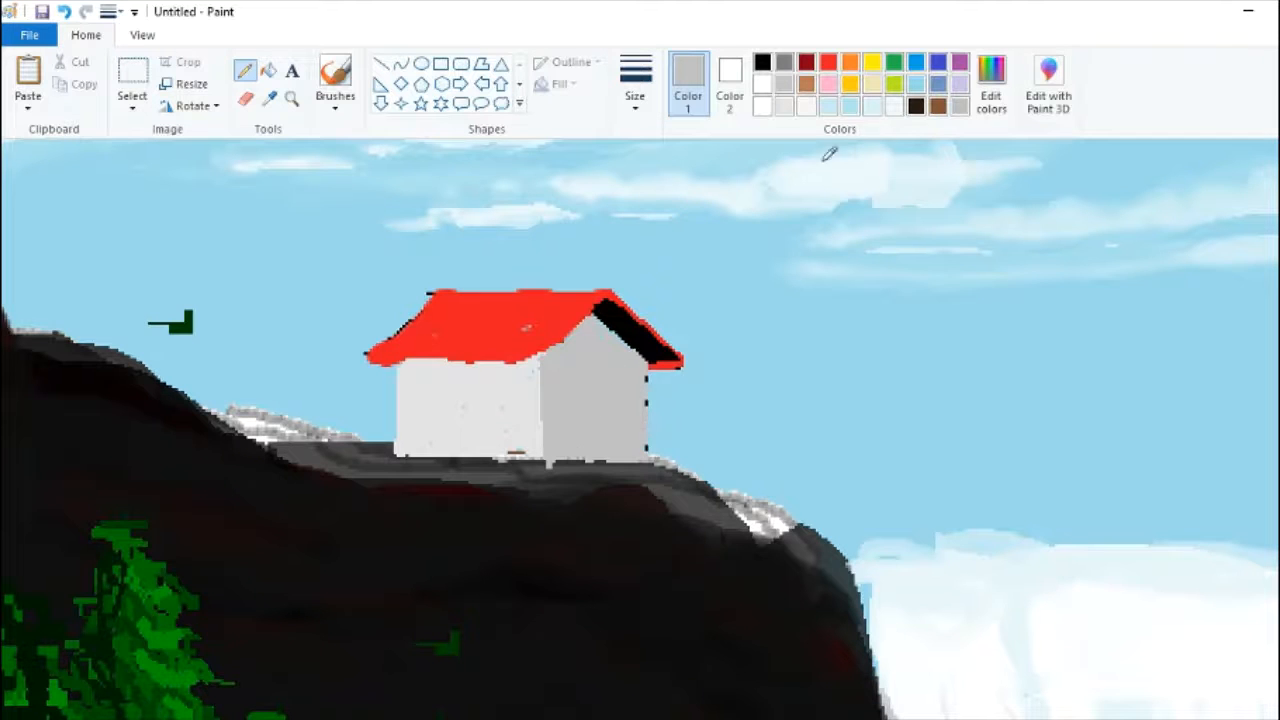
{"action": "left_click", "coordinate": [991, 85]}
{"action": "left_click", "coordinate": [494, 526]}
{"action": "mouse_move", "coordinate": [590, 312]}
{"action": "left_mouse_down"}
{"action": "mouse_move", "coordinate": [617, 335]}
{"action": "mouse_move", "coordinate": [608, 323]}
{"action": "mouse_move", "coordinate": [565, 357]}
{"action": "mouse_move", "coordinate": [540, 382]}
{"action": "left_mouse_up"}
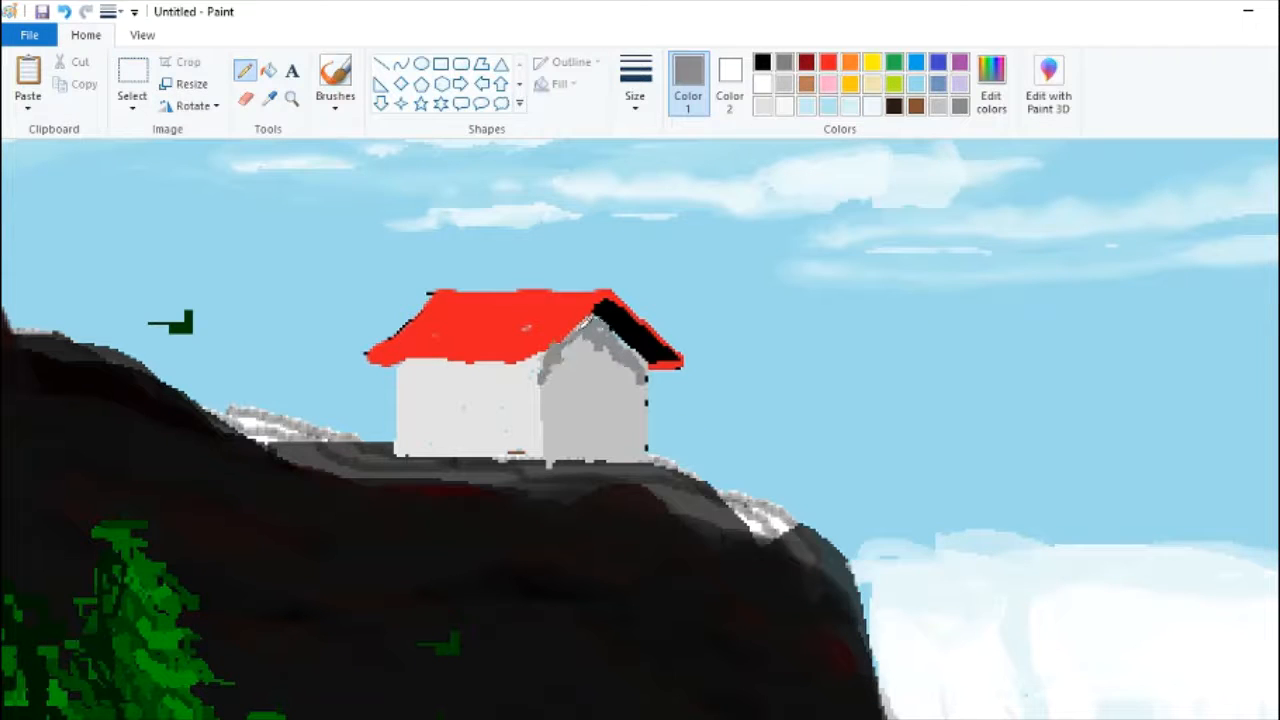
Step: Sample the roof's red and extend the near eave to a pointed end beyond the long wall
{"action": "left_click", "coordinate": [269, 97]}
{"action": "left_click", "coordinate": [438, 325]}
{"action": "mouse_move", "coordinate": [450, 286]}
{"action": "left_mouse_down"}
{"action": "mouse_move", "coordinate": [421, 358]}
{"action": "mouse_move", "coordinate": [534, 358]}
{"action": "mouse_move", "coordinate": [432, 340]}
{"action": "left_mouse_up"}
Step: Outline a brown square window on the gable wall and a brown door on the long wall, and divide the window vertically
{"action": "left_click", "coordinate": [441, 63]}
{"action": "left_click", "coordinate": [635, 85]}
{"action": "left_click", "coordinate": [637, 177]}
{"action": "left_click_drag", "start_coordinate": [581, 383], "coordinate": [614, 420]}
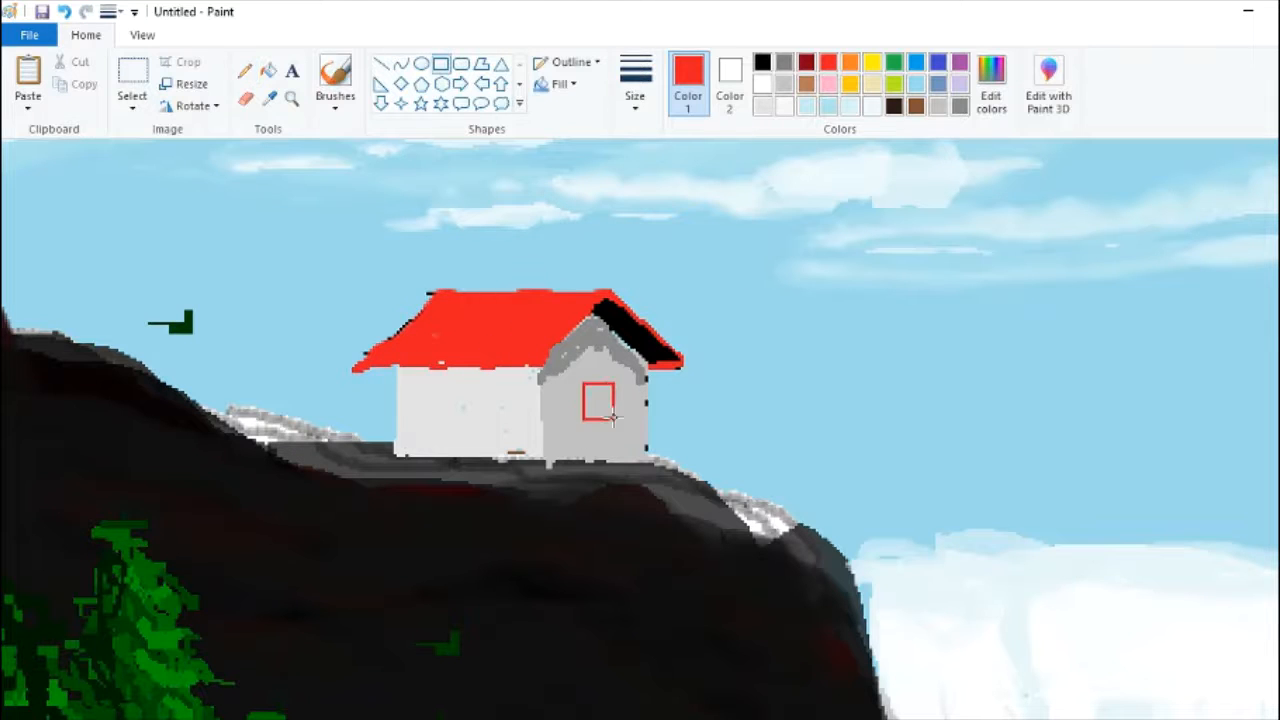
{"action": "left_click", "coordinate": [916, 106]}
{"action": "left_click_drag", "start_coordinate": [443, 388], "coordinate": [476, 457]}
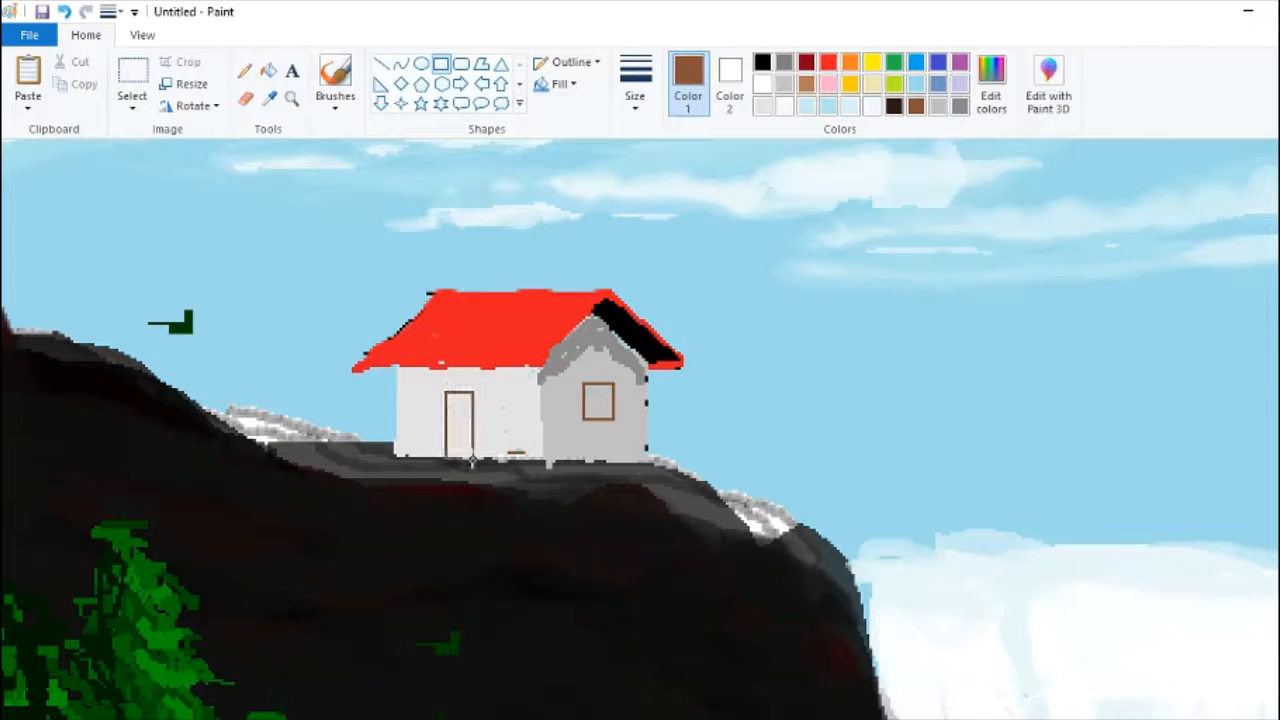
{"action": "left_click", "coordinate": [381, 64]}
{"action": "left_click_drag", "start_coordinate": [598, 419], "coordinate": [597, 388]}
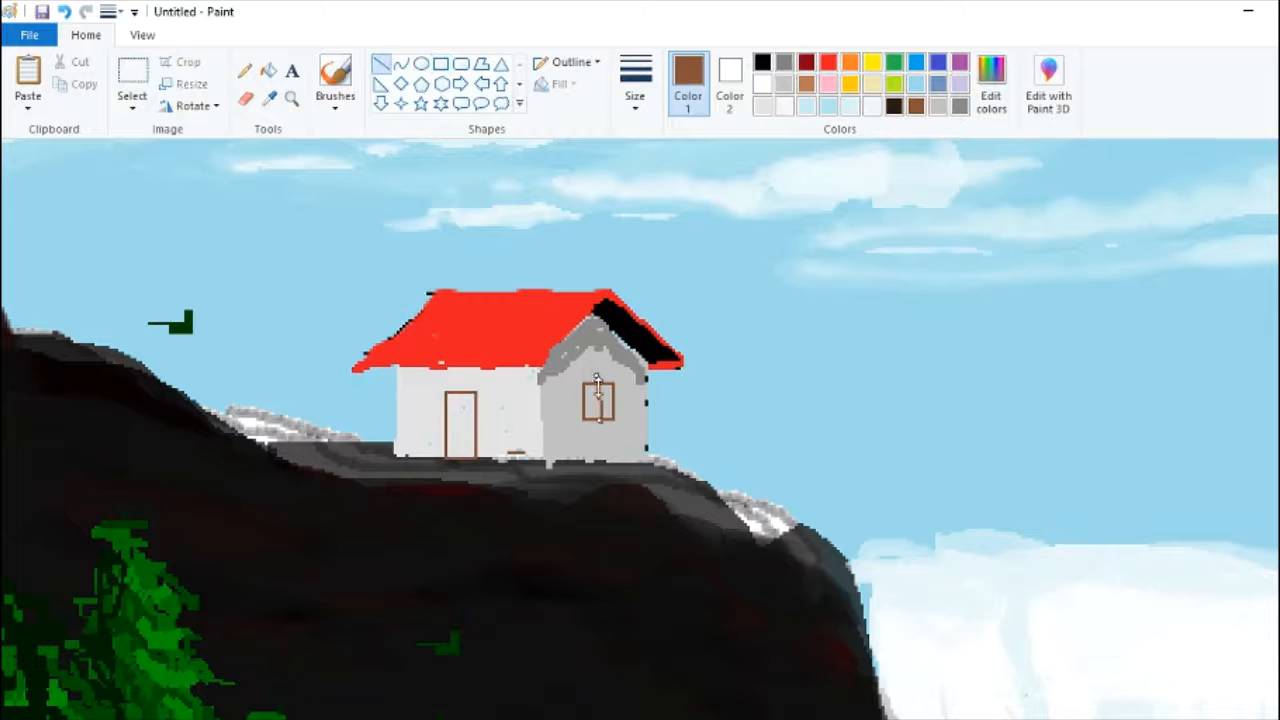
Step: Complete the window's brown crossbars and color its panes dark gray
{"action": "left_click", "coordinate": [291, 99]}
{"action": "double_click", "coordinate": [508, 362]}
{"action": "left_click", "coordinate": [244, 71]}
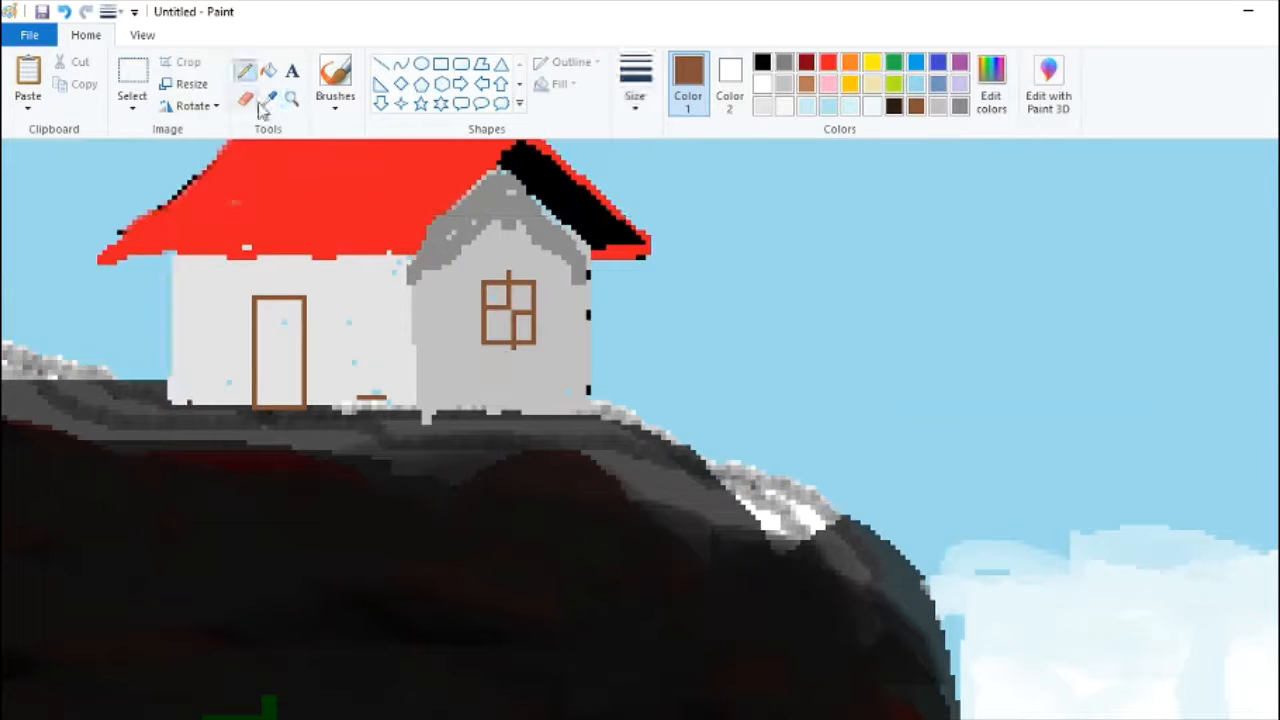
{"action": "left_click", "coordinate": [268, 99]}
{"action": "left_click", "coordinate": [518, 347]}
{"action": "left_click", "coordinate": [782, 68]}
{"action": "left_click_drag", "start_coordinate": [492, 336], "coordinate": [510, 305]}
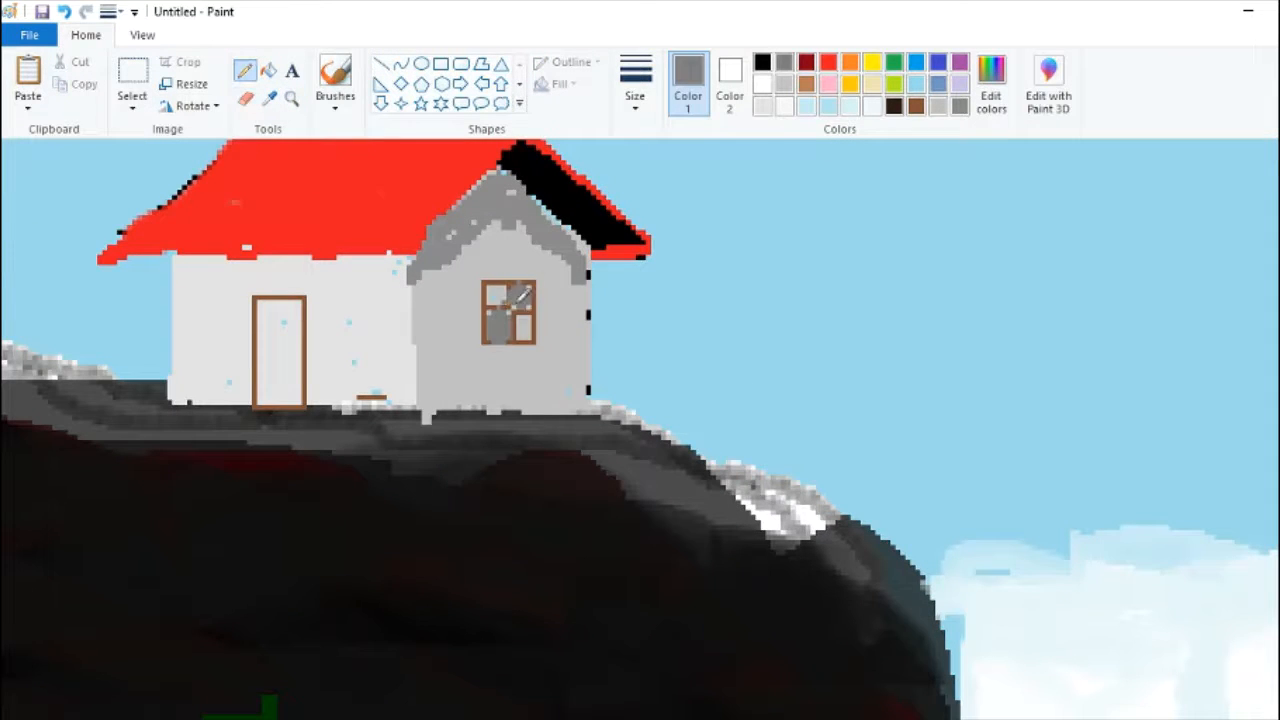
Step: Mix a medium brown and fill in the house's door with it
{"action": "left_click", "coordinate": [806, 84]}
{"action": "left_click", "coordinate": [991, 84]}
{"action": "left_click", "coordinate": [893, 354]}
{"action": "left_click", "coordinate": [497, 526]}
{"action": "mouse_move", "coordinate": [268, 308]}
{"action": "left_mouse_down"}
{"action": "mouse_move", "coordinate": [270, 393]}
{"action": "mouse_move", "coordinate": [298, 393]}
{"action": "left_mouse_up"}
Step: Draw a tall vertical brown line beside the house as the trunk line of a pine tree
{"action": "key", "text": "ctrl+Page_Down"}
{"action": "key", "text": "ctrl+Page_Down"}
{"action": "key", "text": "ctrl+Page_Down"}
{"action": "key", "text": "ctrl+Page_Down"}
{"action": "key", "text": "ctrl+Page_Down"}
{"action": "left_click", "coordinate": [291, 99]}
{"action": "double_click", "coordinate": [410, 226]}
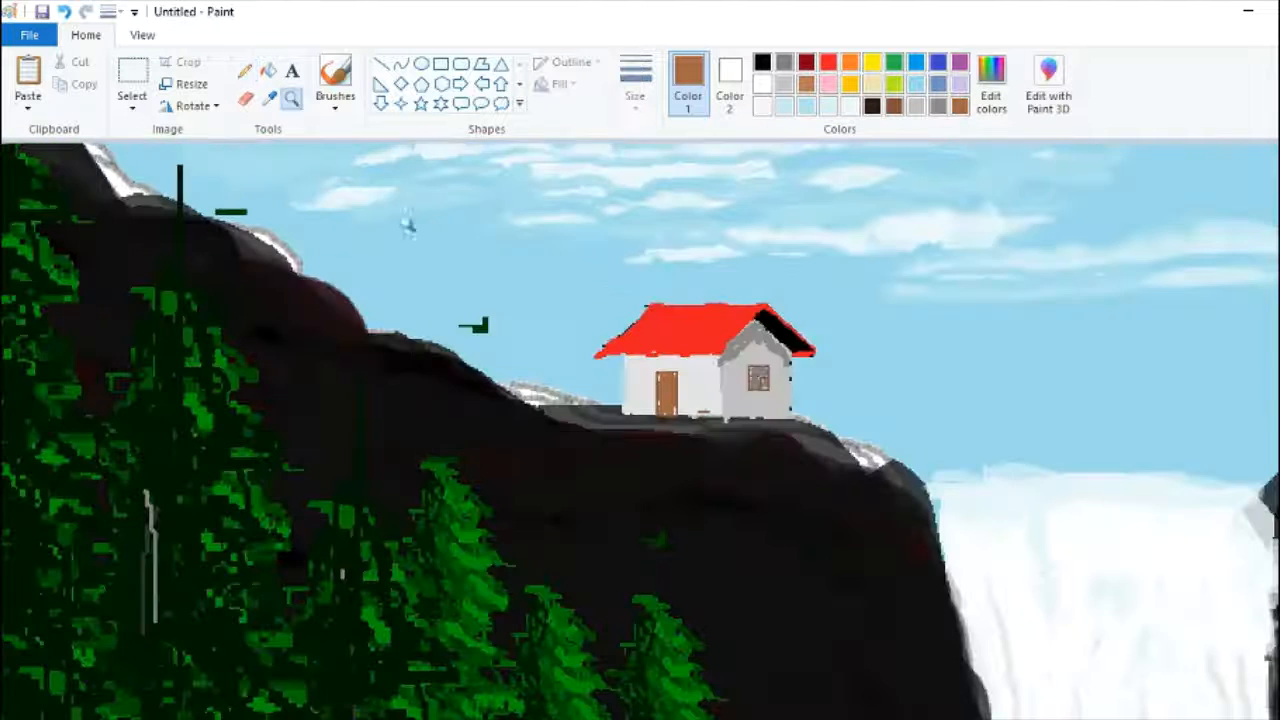
{"action": "left_click", "coordinate": [380, 63]}
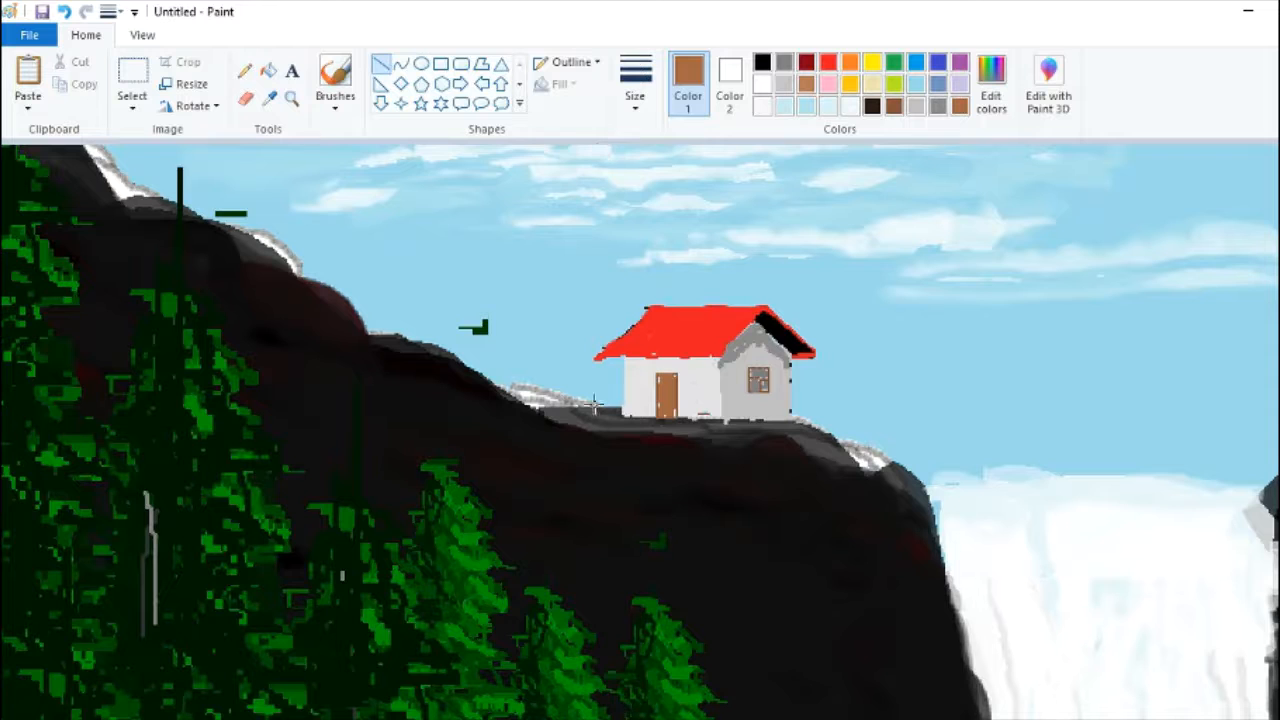
{"action": "left_click_drag", "start_coordinate": [628, 234], "coordinate": [600, 358]}
Step: Mix a dark green and pencil jagged horizontal branches down the trunk line, widening toward the base
{"action": "left_click", "coordinate": [291, 99]}
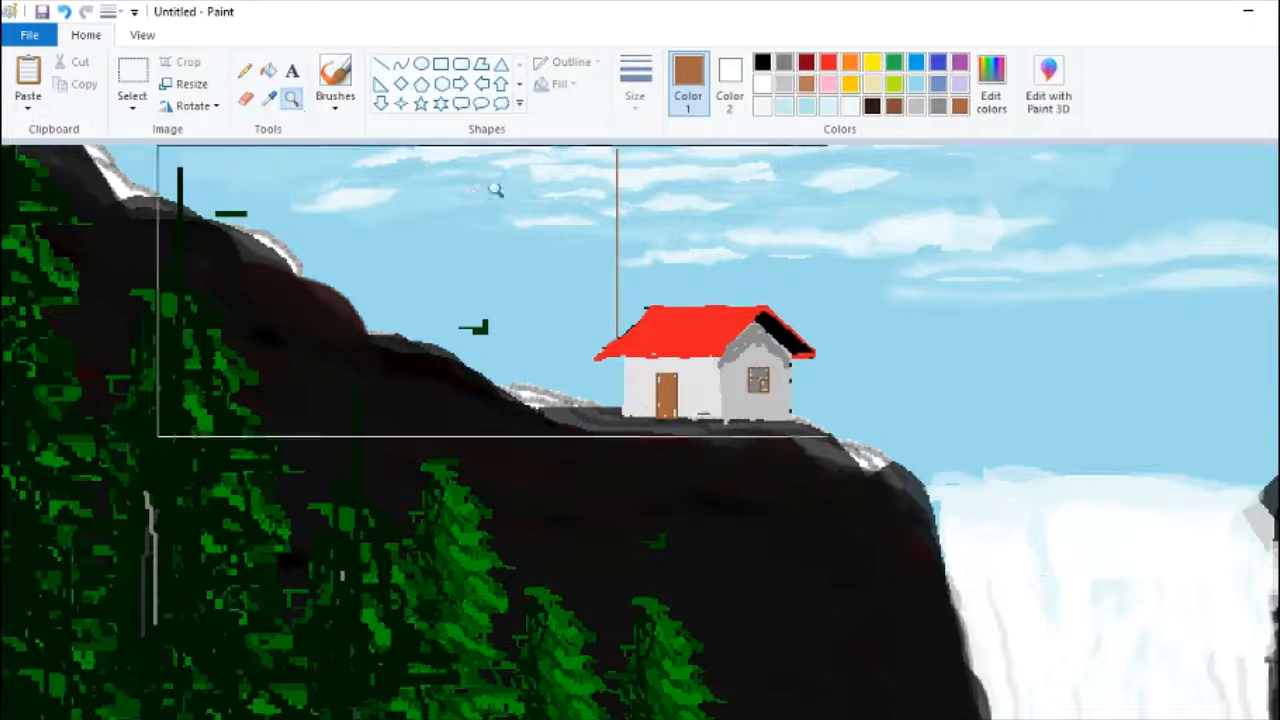
{"action": "left_click", "coordinate": [540, 190]}
{"action": "left_click", "coordinate": [984, 104]}
{"action": "left_click", "coordinate": [531, 348]}
{"action": "left_click_drag", "start_coordinate": [894, 393], "coordinate": [894, 421]}
{"action": "left_click", "coordinate": [498, 527]}
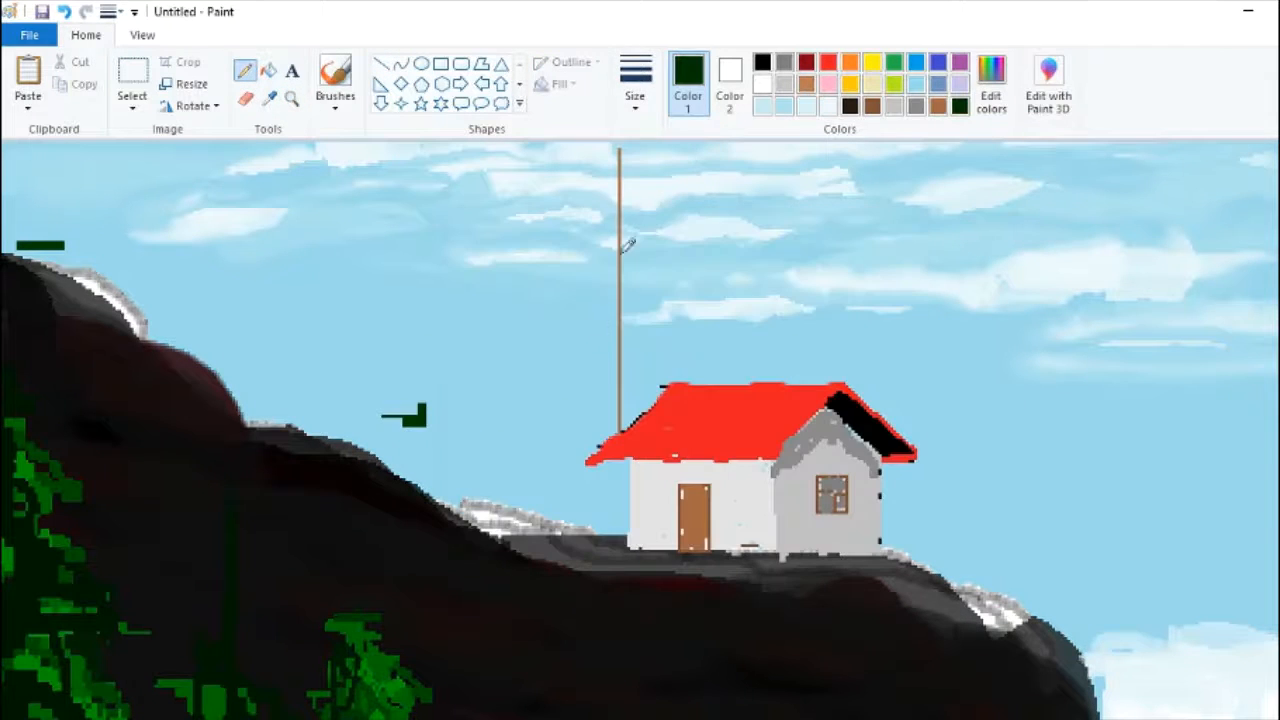
{"action": "mouse_move", "coordinate": [616, 158]}
{"action": "left_mouse_down"}
{"action": "mouse_move", "coordinate": [625, 195]}
{"action": "mouse_move", "coordinate": [600, 285]}
{"action": "mouse_move", "coordinate": [640, 395]}
{"action": "mouse_move", "coordinate": [650, 370]}
{"action": "mouse_move", "coordinate": [607, 421]}
{"action": "mouse_move", "coordinate": [606, 470]}
{"action": "mouse_move", "coordinate": [625, 480]}
{"action": "mouse_move", "coordinate": [600, 470]}
{"action": "mouse_move", "coordinate": [595, 385]}
{"action": "mouse_move", "coordinate": [565, 395]}
{"action": "left_mouse_up"}
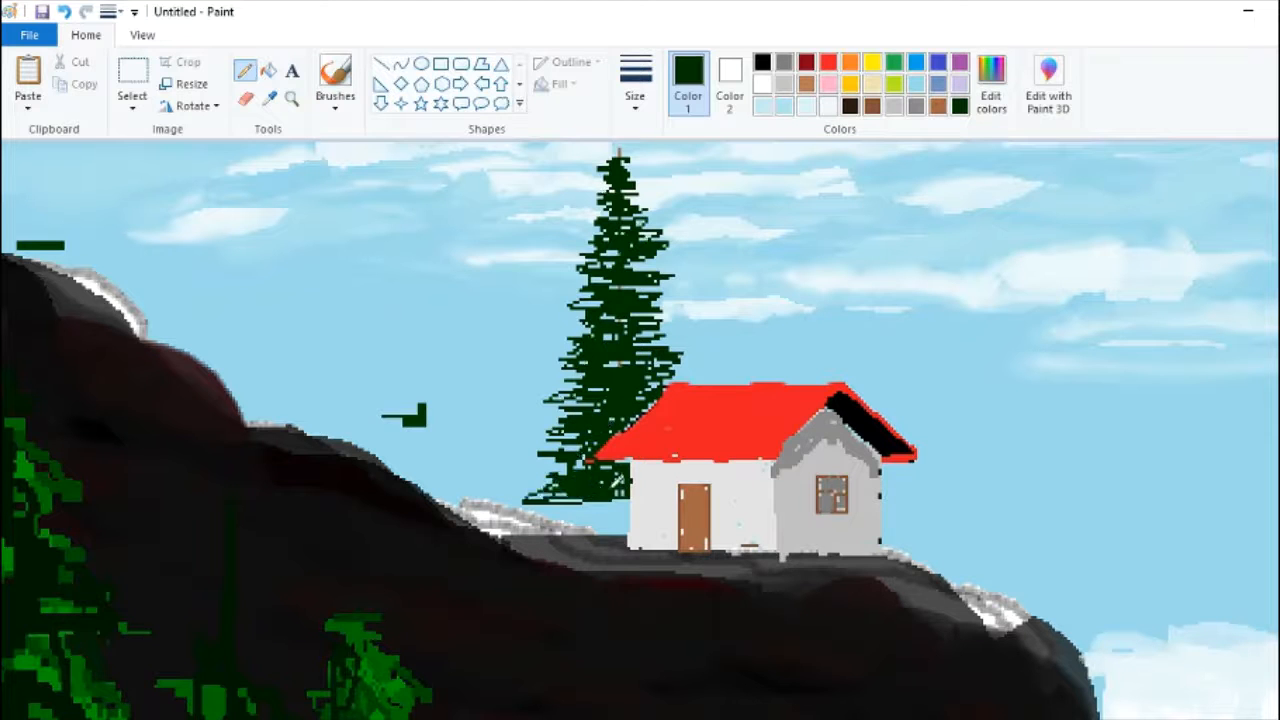
Step: Mix a medium green and layer foliage strokes down the middle of the pine beside the house
{"action": "scroll", "coordinate": [618, 157], "scroll_direction": "down", "scroll_amount": 1}
{"action": "scroll", "coordinate": [618, 157], "scroll_direction": "up", "scroll_amount": 1}
{"action": "left_click", "coordinate": [991, 84]}
{"action": "left_click", "coordinate": [890, 404]}
{"action": "left_click", "coordinate": [497, 528]}
{"action": "mouse_move", "coordinate": [620, 160]}
{"action": "left_mouse_down"}
{"action": "mouse_move", "coordinate": [662, 232]}
{"action": "mouse_move", "coordinate": [600, 368]}
{"action": "mouse_move", "coordinate": [590, 462]}
{"action": "mouse_move", "coordinate": [640, 268]}
{"action": "mouse_move", "coordinate": [645, 385]}
{"action": "mouse_move", "coordinate": [618, 358]}
{"action": "mouse_move", "coordinate": [621, 393]}
{"action": "left_mouse_up"}
Step: Mix a brighter green and add highlight strokes across the pine's branches from tip to base
{"action": "left_click", "coordinate": [991, 84]}
{"action": "left_click", "coordinate": [892, 371]}
{"action": "left_click", "coordinate": [494, 526]}
{"action": "mouse_move", "coordinate": [620, 150]}
{"action": "left_mouse_down"}
{"action": "mouse_move", "coordinate": [650, 300]}
{"action": "mouse_move", "coordinate": [640, 400]}
{"action": "left_mouse_up"}
{"action": "left_click_drag", "start_coordinate": [591, 302], "coordinate": [588, 350]}
{"action": "mouse_move", "coordinate": [562, 450]}
{"action": "left_mouse_down"}
{"action": "mouse_move", "coordinate": [585, 385]}
{"action": "mouse_move", "coordinate": [596, 492]}
{"action": "left_mouse_up"}
Step: Draw the pine's short trunk beneath its foliage in gray and go over it in black
{"action": "left_click", "coordinate": [784, 62]}
{"action": "left_click", "coordinate": [635, 84]}
{"action": "left_click", "coordinate": [254, 70]}
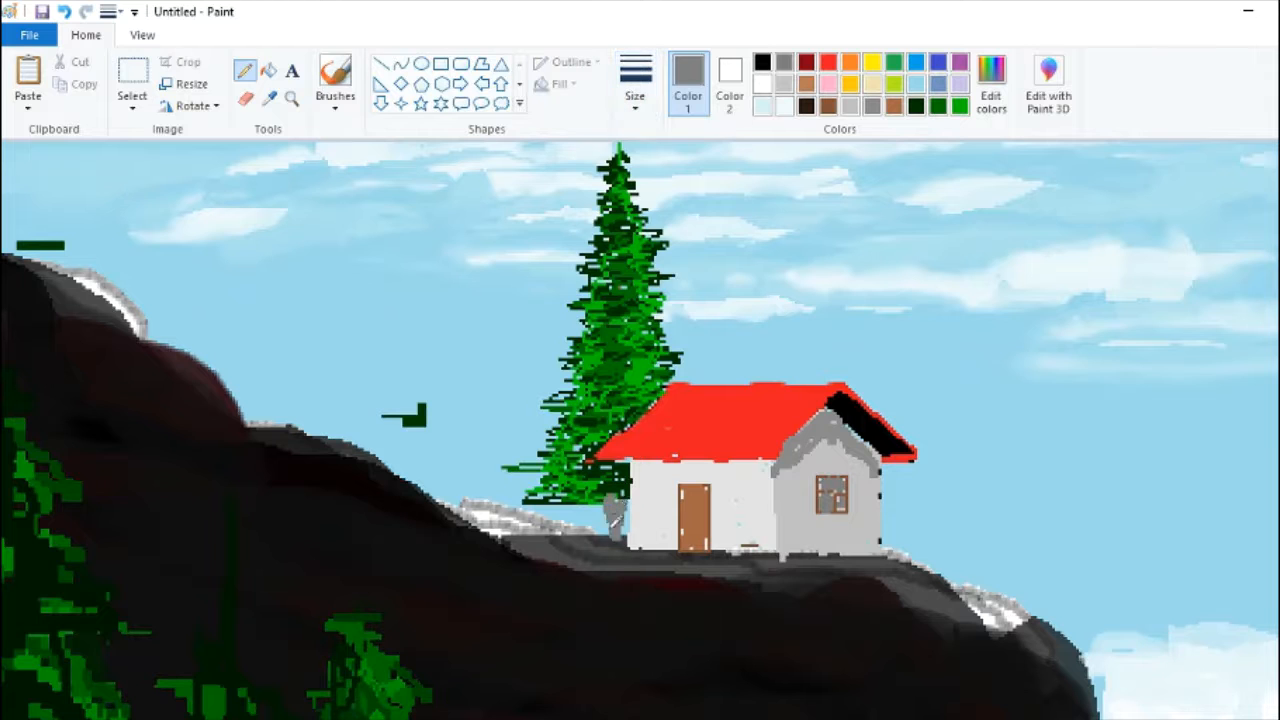
{"action": "left_click", "coordinate": [762, 62]}
{"action": "left_click", "coordinate": [635, 84]}
{"action": "left_click", "coordinate": [668, 160]}
{"action": "left_click_drag", "start_coordinate": [608, 498], "coordinate": [612, 538]}
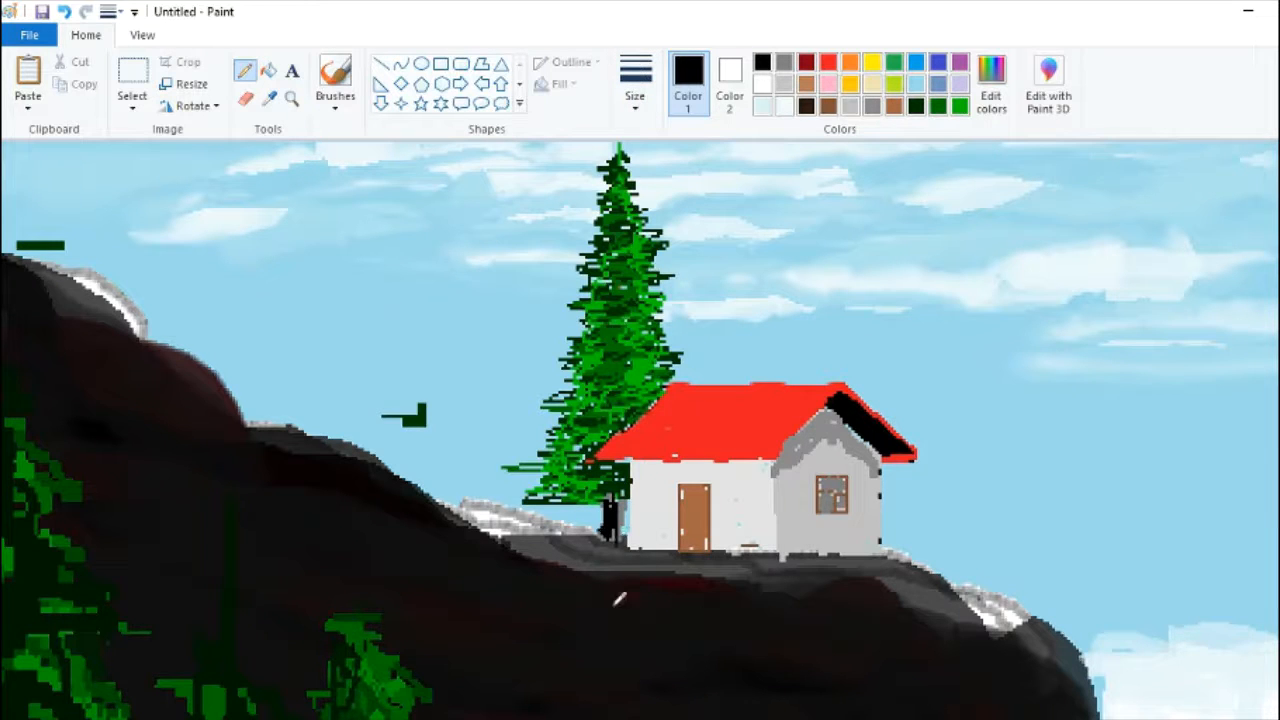
Step: Sample brown from the right bank and narrow the canvas slightly at its right edge
{"action": "scroll", "coordinate": [640, 428], "scroll_direction": "down", "scroll_amount": 6}
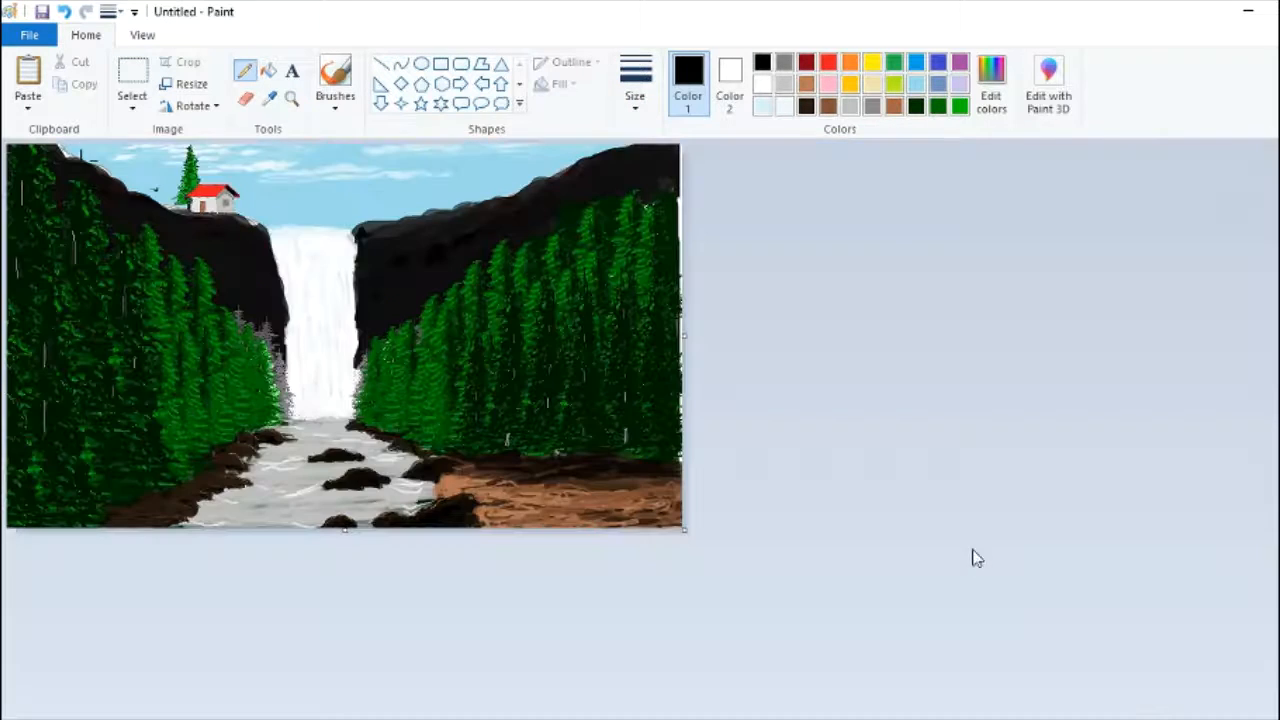
{"action": "left_click", "coordinate": [269, 97]}
{"action": "left_click", "coordinate": [565, 487]}
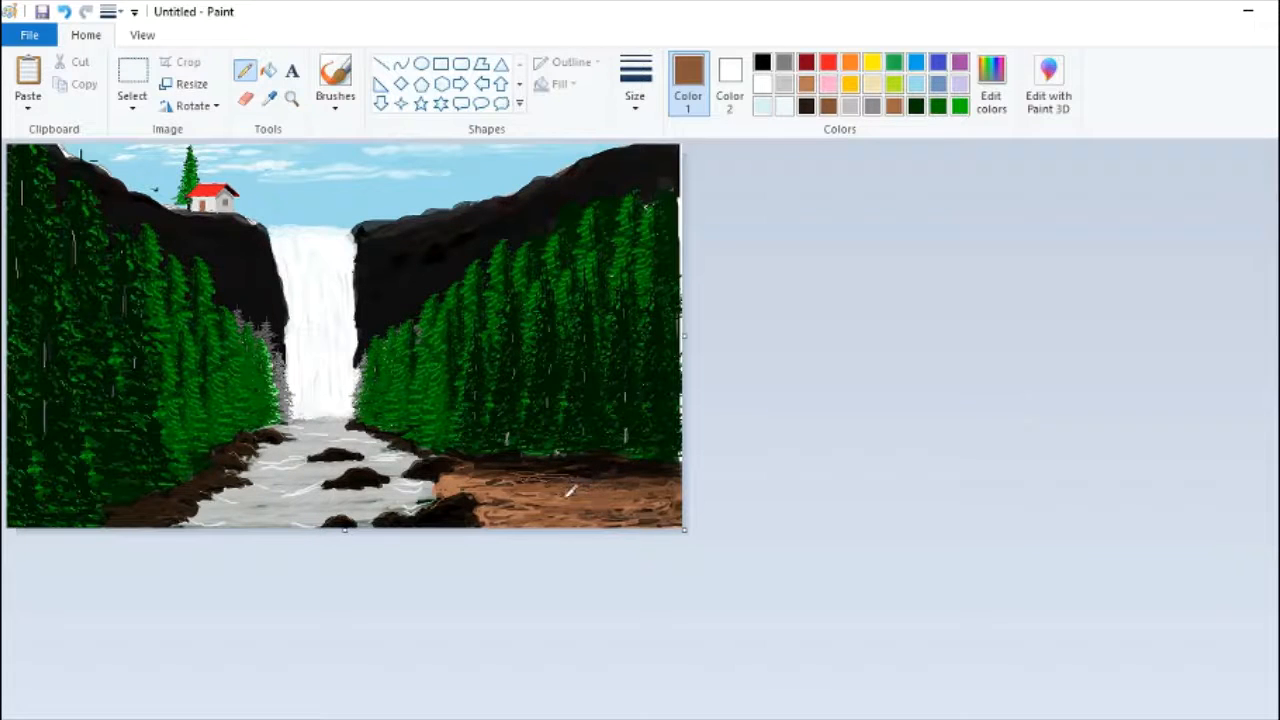
{"action": "left_click_drag", "start_coordinate": [684, 336], "coordinate": [680, 356]}
Step: Brush white foam strokes across the river just below the waterfall's base
{"action": "left_click", "coordinate": [292, 100]}
{"action": "left_click", "coordinate": [334, 423]}
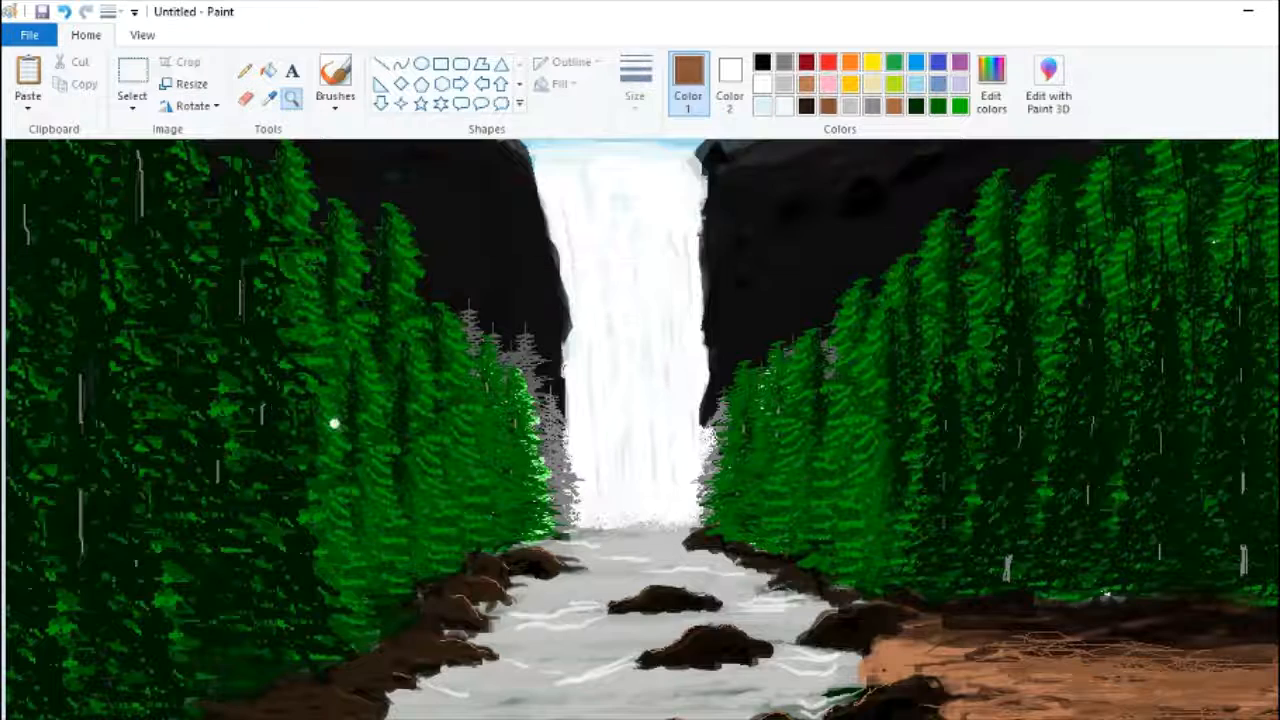
{"action": "left_click", "coordinate": [335, 75]}
{"action": "left_click", "coordinate": [763, 84]}
{"action": "left_click", "coordinate": [635, 85]}
{"action": "left_click", "coordinate": [680, 222]}
{"action": "mouse_move", "coordinate": [586, 536]}
{"action": "left_mouse_down"}
{"action": "mouse_move", "coordinate": [648, 536]}
{"action": "mouse_move", "coordinate": [712, 562]}
{"action": "mouse_move", "coordinate": [597, 571]}
{"action": "mouse_move", "coordinate": [680, 578]}
{"action": "mouse_move", "coordinate": [547, 580]}
{"action": "mouse_move", "coordinate": [630, 594]}
{"action": "left_mouse_up"}
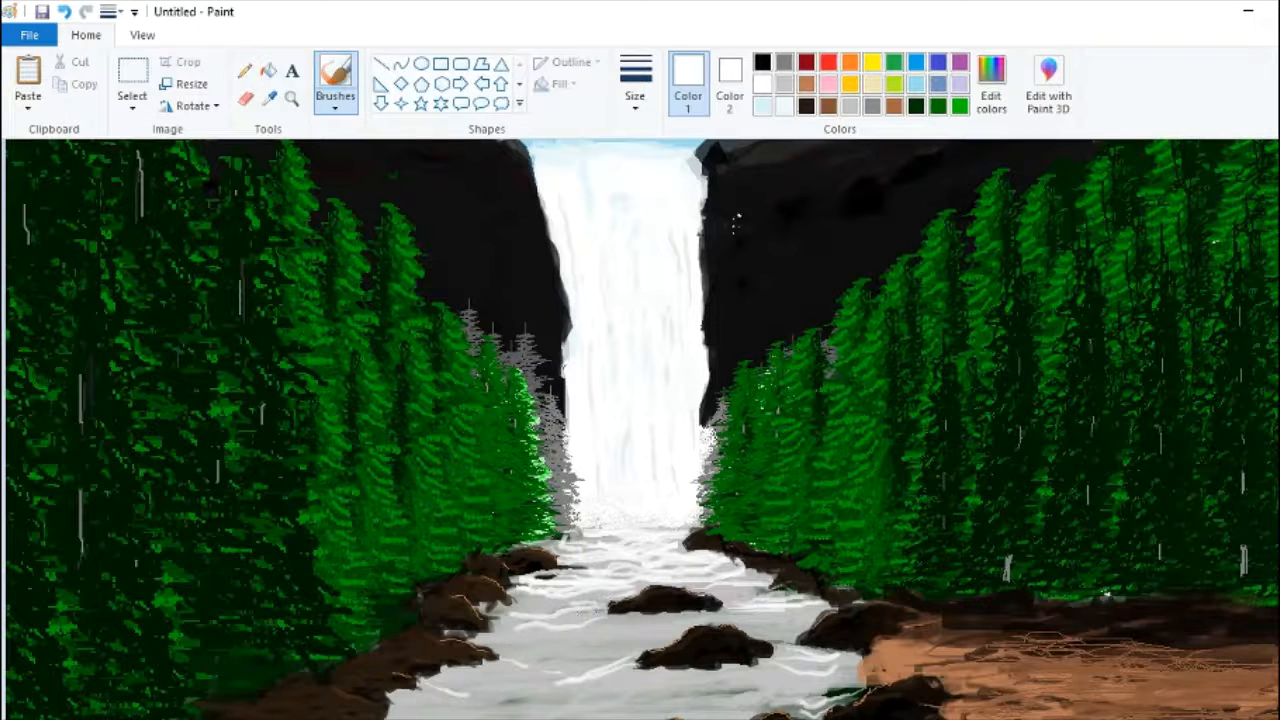
{"action": "left_click", "coordinate": [269, 99]}
{"action": "left_click", "coordinate": [700, 645]}
{"action": "left_click", "coordinate": [991, 85]}
{"action": "mouse_move", "coordinate": [897, 430]}
{"action": "left_mouse_down"}
{"action": "mouse_move", "coordinate": [897, 405]}
{"action": "mouse_move", "coordinate": [897, 416]}
{"action": "left_mouse_up"}
{"action": "left_click", "coordinate": [498, 526]}
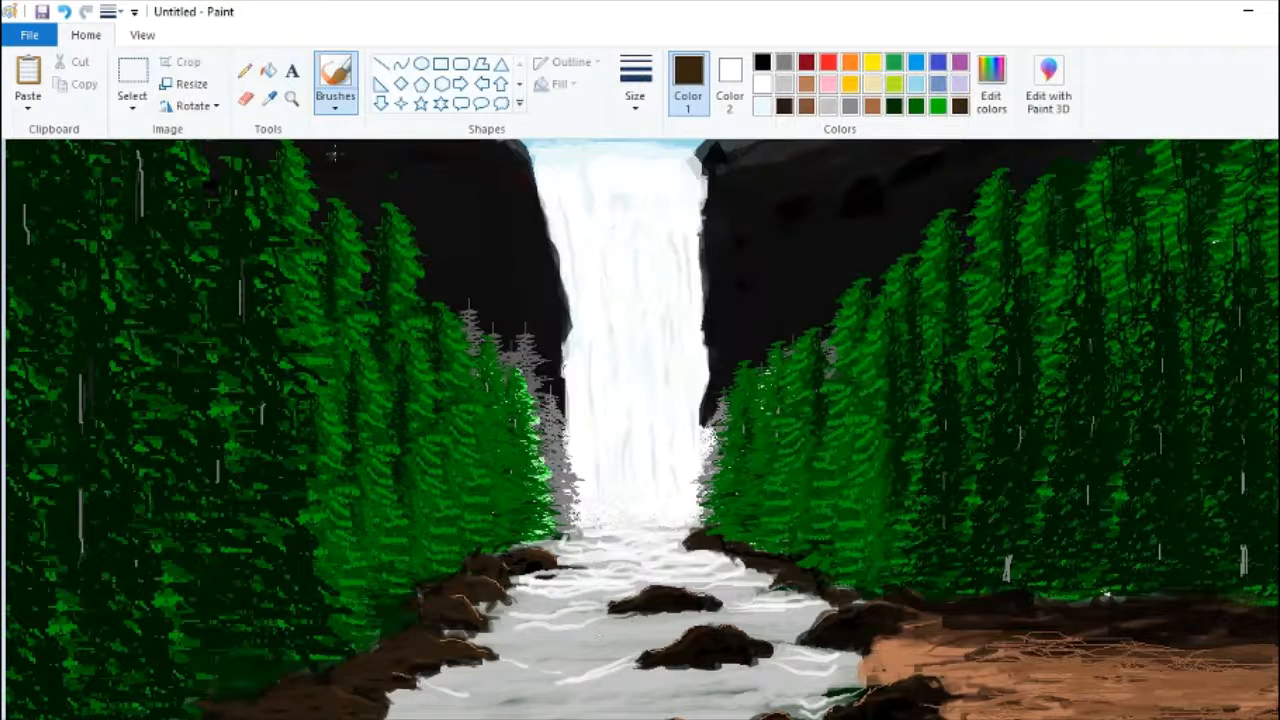
{"action": "left_click", "coordinate": [991, 85]}
{"action": "left_click", "coordinate": [498, 527]}
Step: Sample a light gray from the painting and mix a darker gray of red 105, green 112, blue 105
{"action": "left_click", "coordinate": [269, 99]}
{"action": "left_click", "coordinate": [712, 440]}
{"action": "left_click", "coordinate": [991, 85]}
{"action": "left_click", "coordinate": [897, 361]}
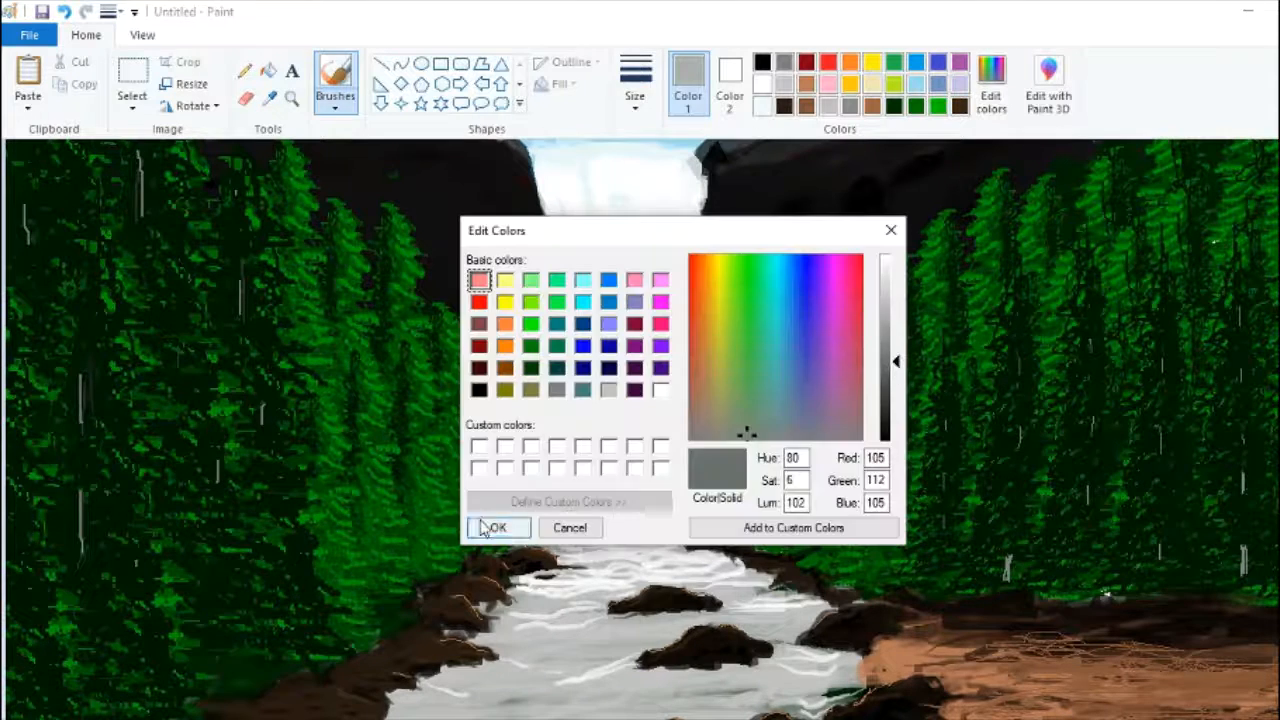
{"action": "left_click", "coordinate": [481, 528]}
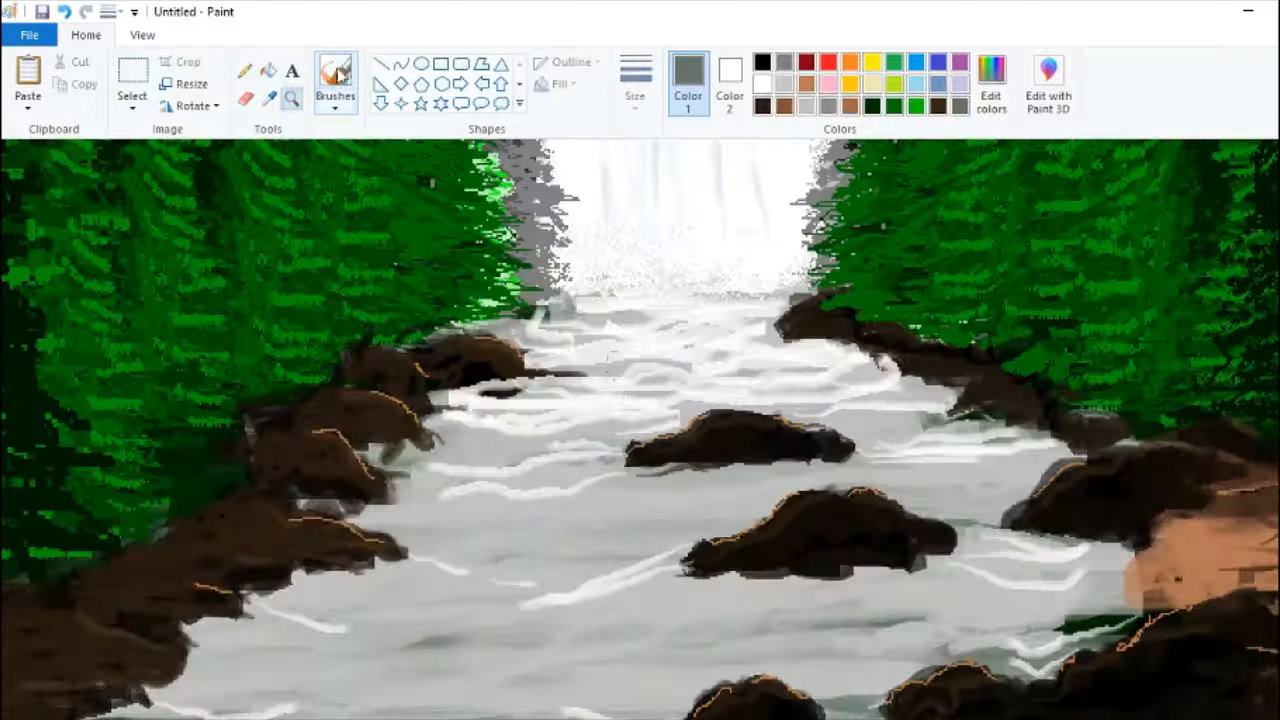
Step: Brush gray shadows on the water beneath the midstream rocks and along the left bank's rocks
{"action": "mouse_move", "coordinate": [630, 476]}
{"action": "left_mouse_down"}
{"action": "mouse_move", "coordinate": [750, 482]}
{"action": "mouse_move", "coordinate": [810, 460]}
{"action": "left_mouse_up"}
{"action": "mouse_move", "coordinate": [720, 574]}
{"action": "left_mouse_down"}
{"action": "mouse_move", "coordinate": [900, 578]}
{"action": "mouse_move", "coordinate": [731, 586]}
{"action": "left_mouse_up"}
{"action": "left_click_drag", "start_coordinate": [284, 588], "coordinate": [388, 562]}
{"action": "left_click_drag", "start_coordinate": [362, 446], "coordinate": [426, 454]}
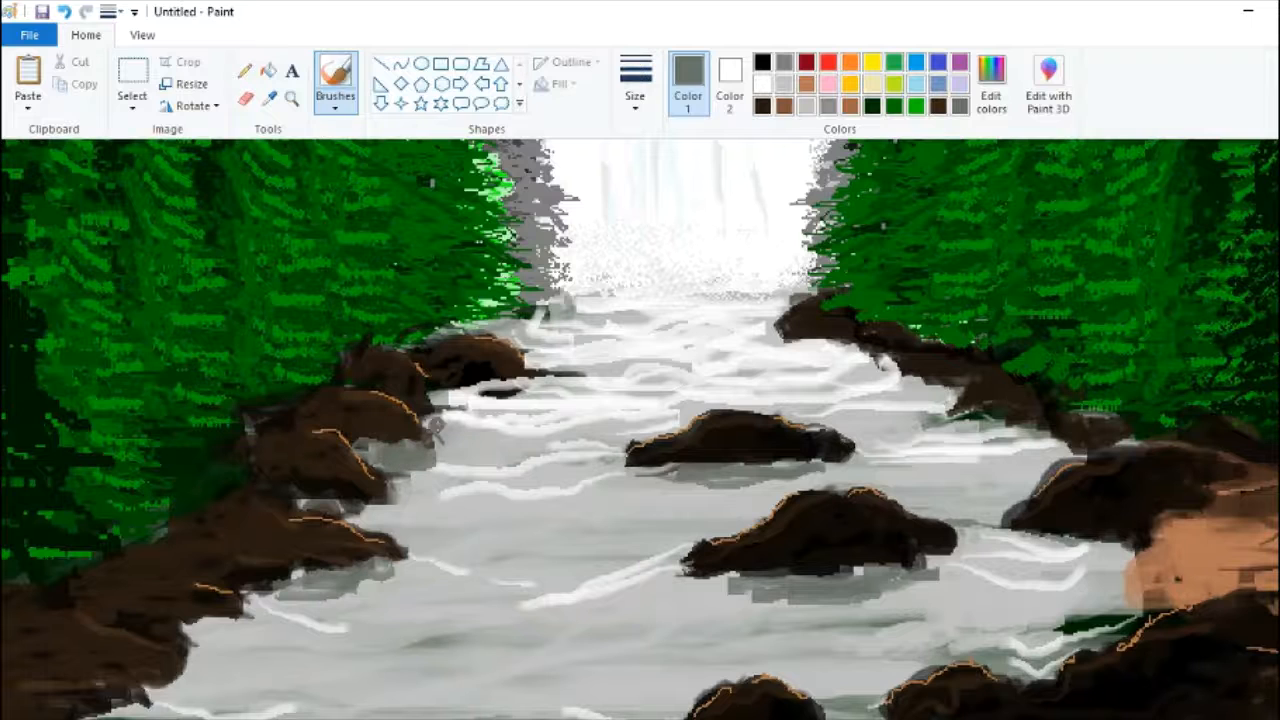
{"action": "left_click_drag", "start_coordinate": [310, 508], "coordinate": [386, 506]}
Step: Brush gray shadows on the water along the right bank and its rocks
{"action": "scroll", "coordinate": [326, 616], "scroll_direction": "down", "scroll_amount": 1}
{"action": "mouse_move", "coordinate": [1022, 536]}
{"action": "left_mouse_down"}
{"action": "mouse_move", "coordinate": [1124, 544]}
{"action": "mouse_move", "coordinate": [1104, 560]}
{"action": "left_mouse_up"}
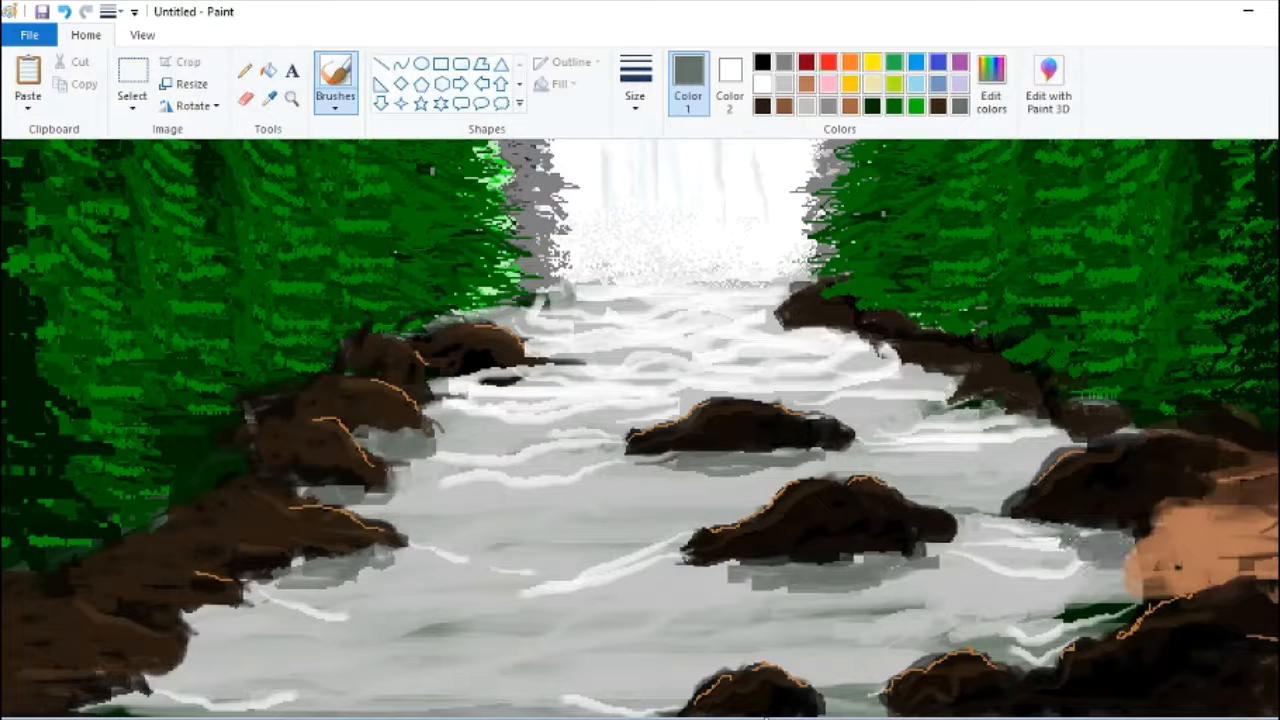
{"action": "left_click_drag", "start_coordinate": [988, 408], "coordinate": [1038, 436]}
{"action": "left_click_drag", "start_coordinate": [858, 340], "coordinate": [958, 390]}
{"action": "scroll", "coordinate": [1002, 408], "scroll_direction": "down", "scroll_amount": 2}
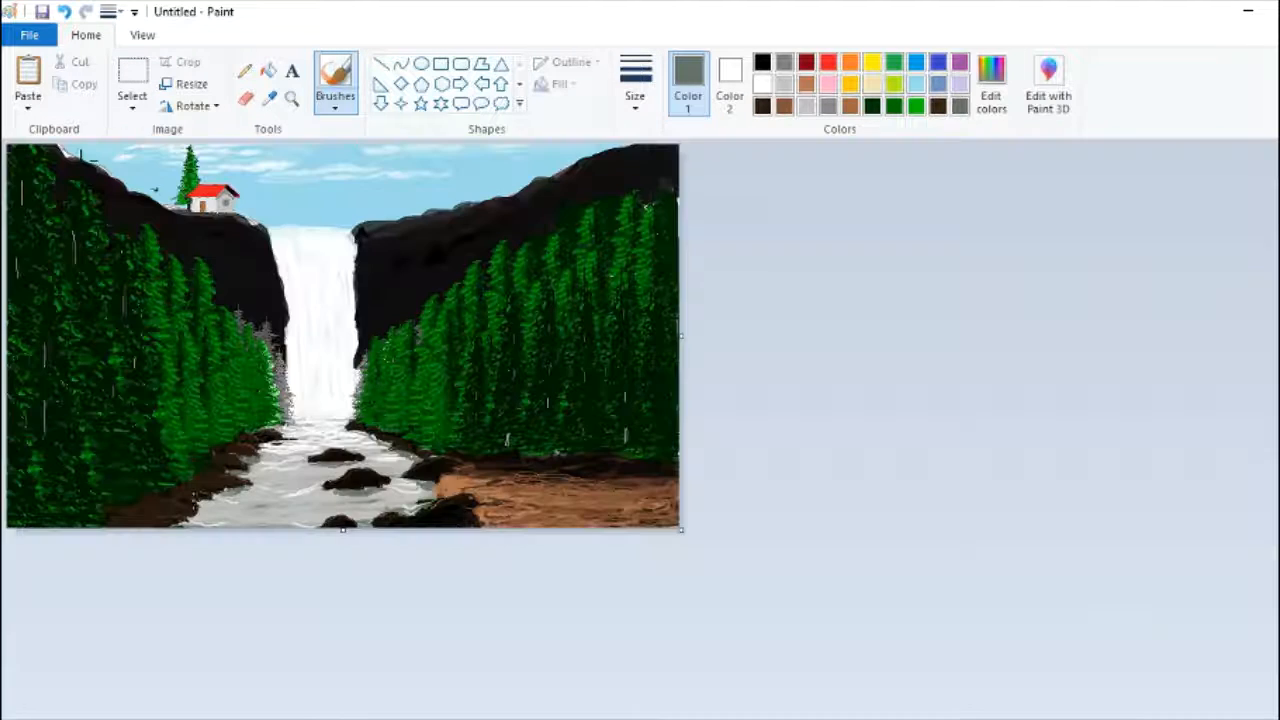
{"action": "left_click", "coordinate": [42, 11]}
{"action": "key", "text": "Escape"}
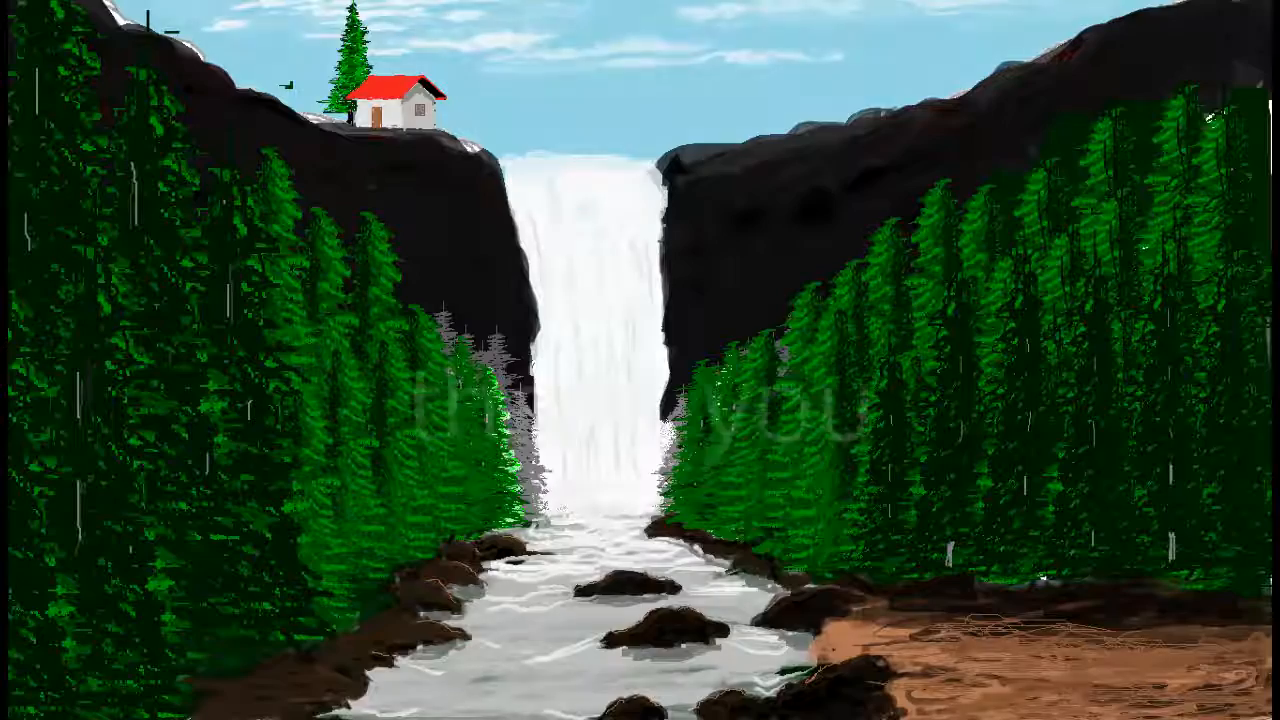